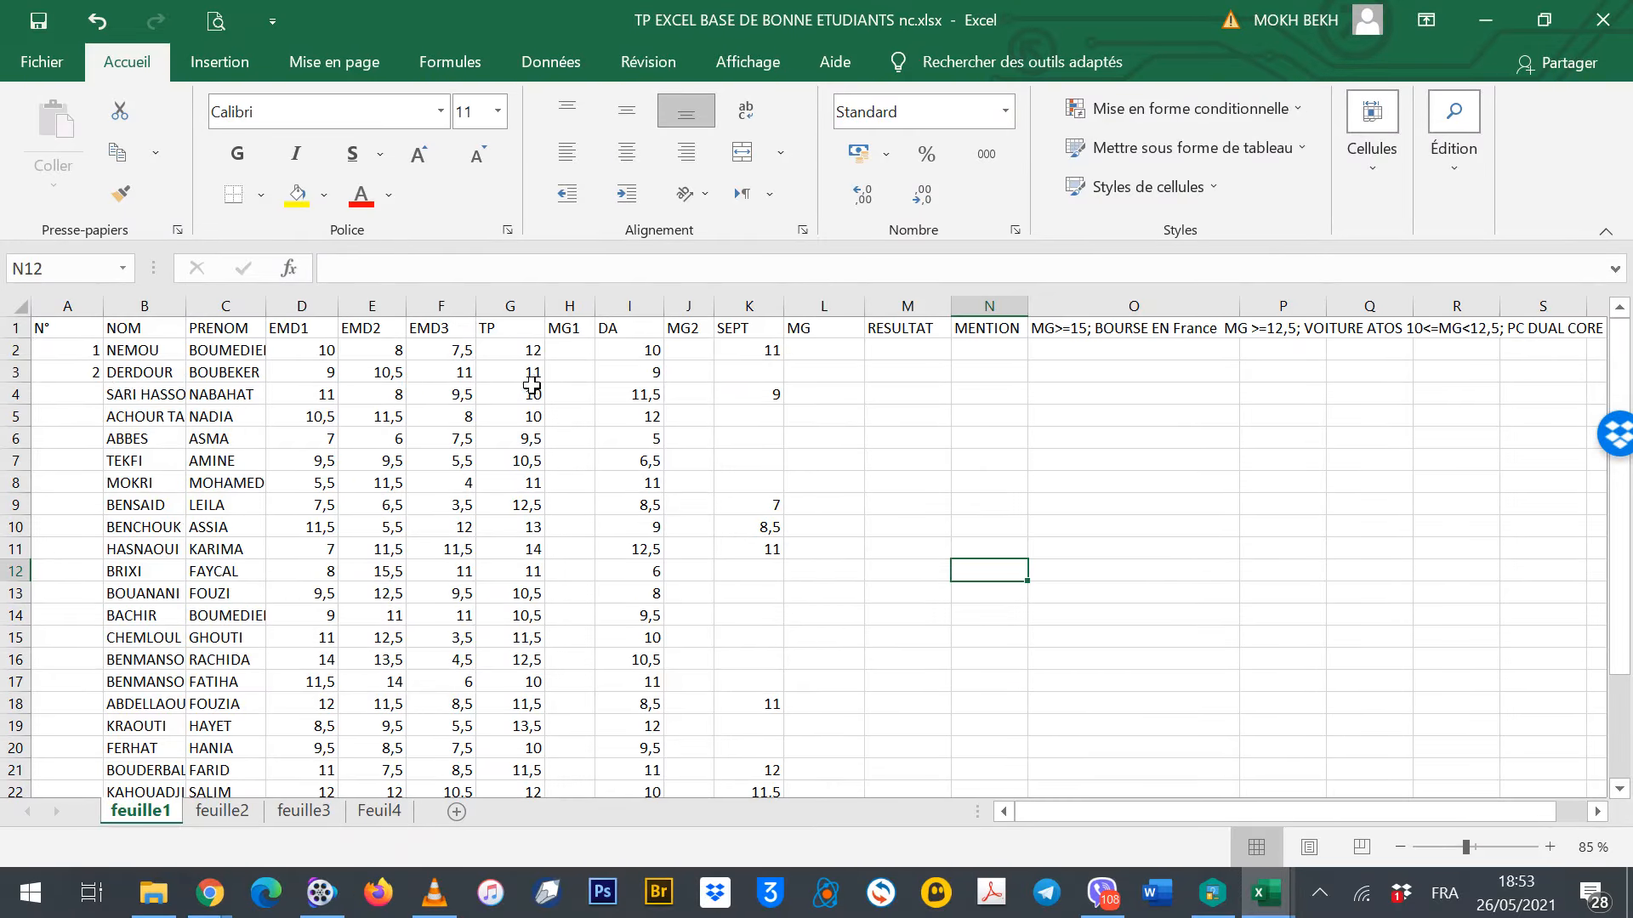
Extend the 1, 2 numbering in column A down to the last student in row 27
scroll(255, 587, "down", 3)
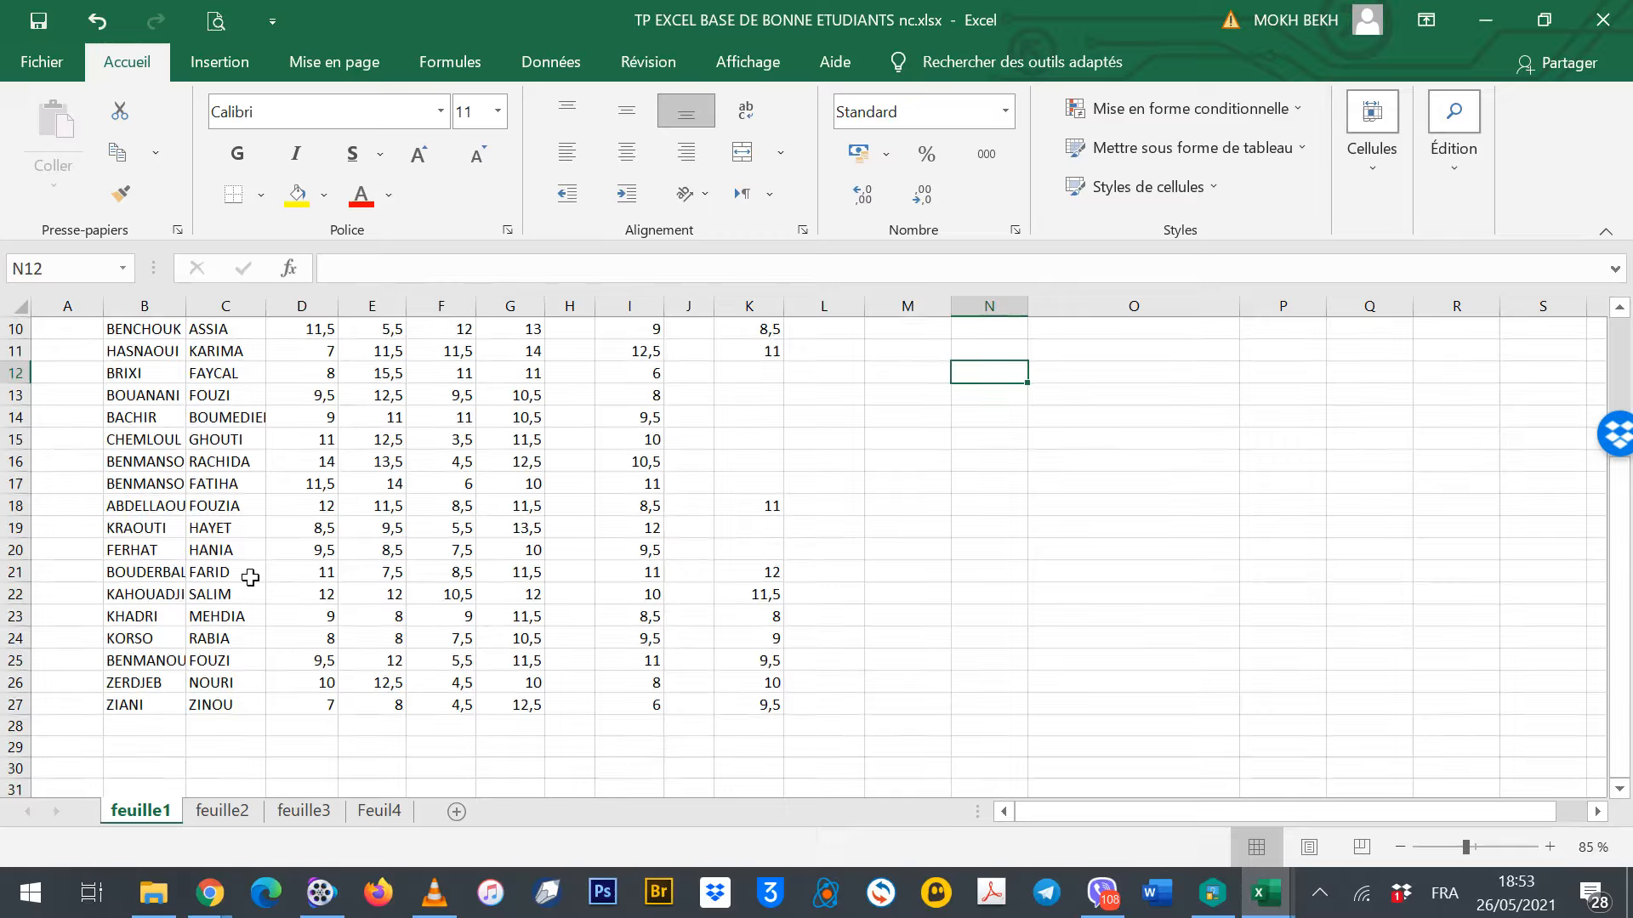
scroll(148, 723, "up", 3)
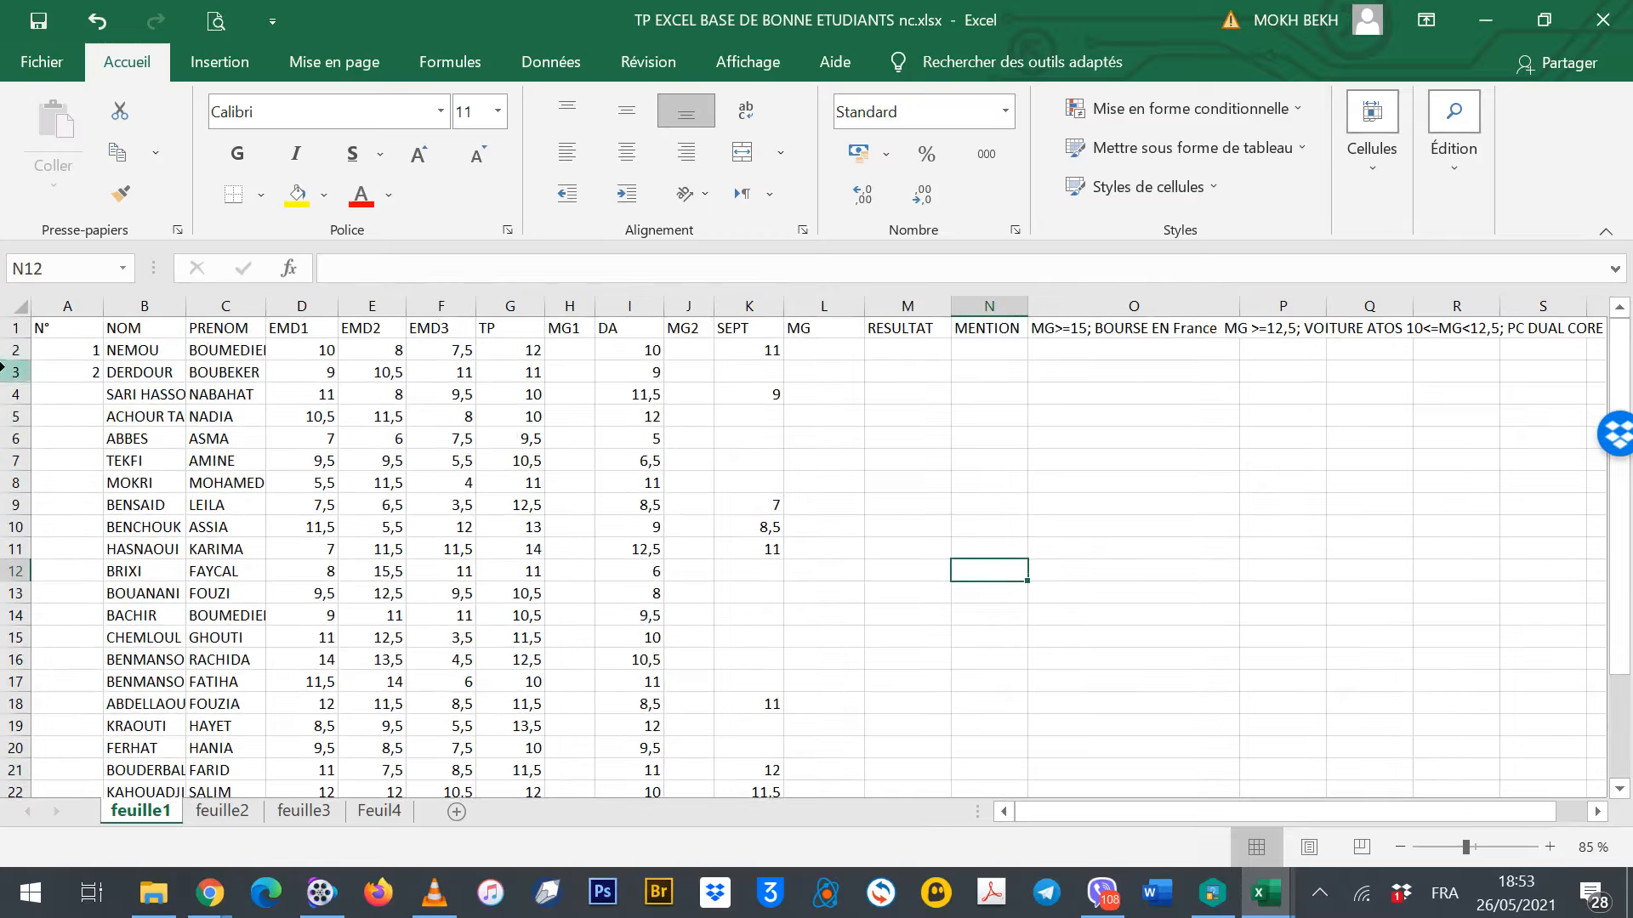
left_click_drag(61, 348, 56, 372)
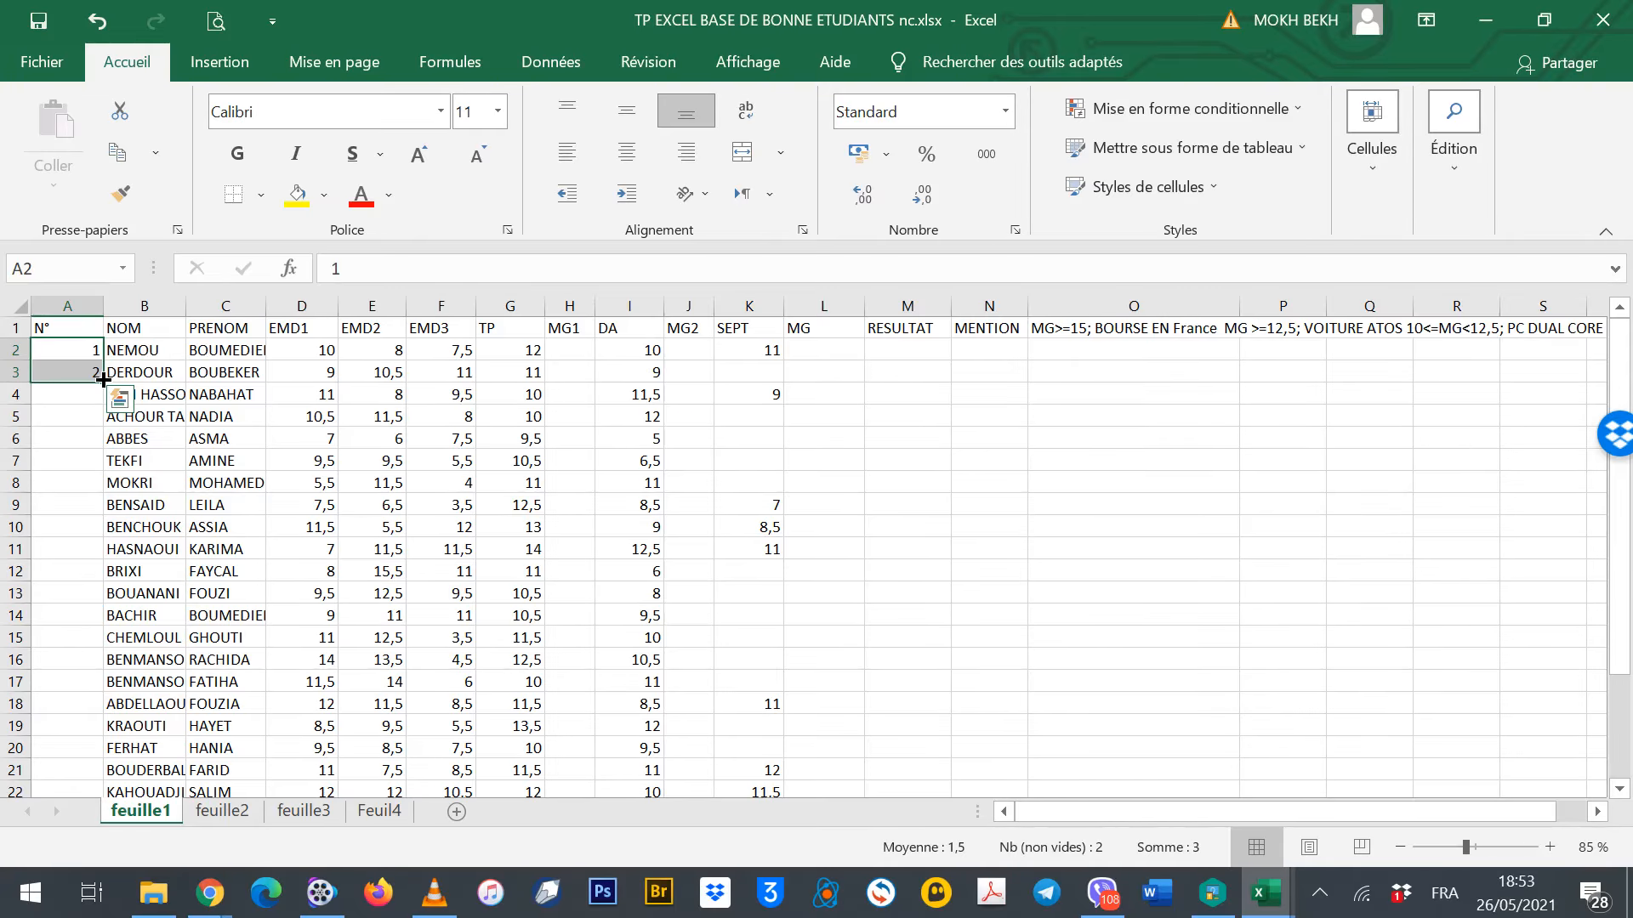
double_click(103, 380)
scroll(172, 452, "down", 1)
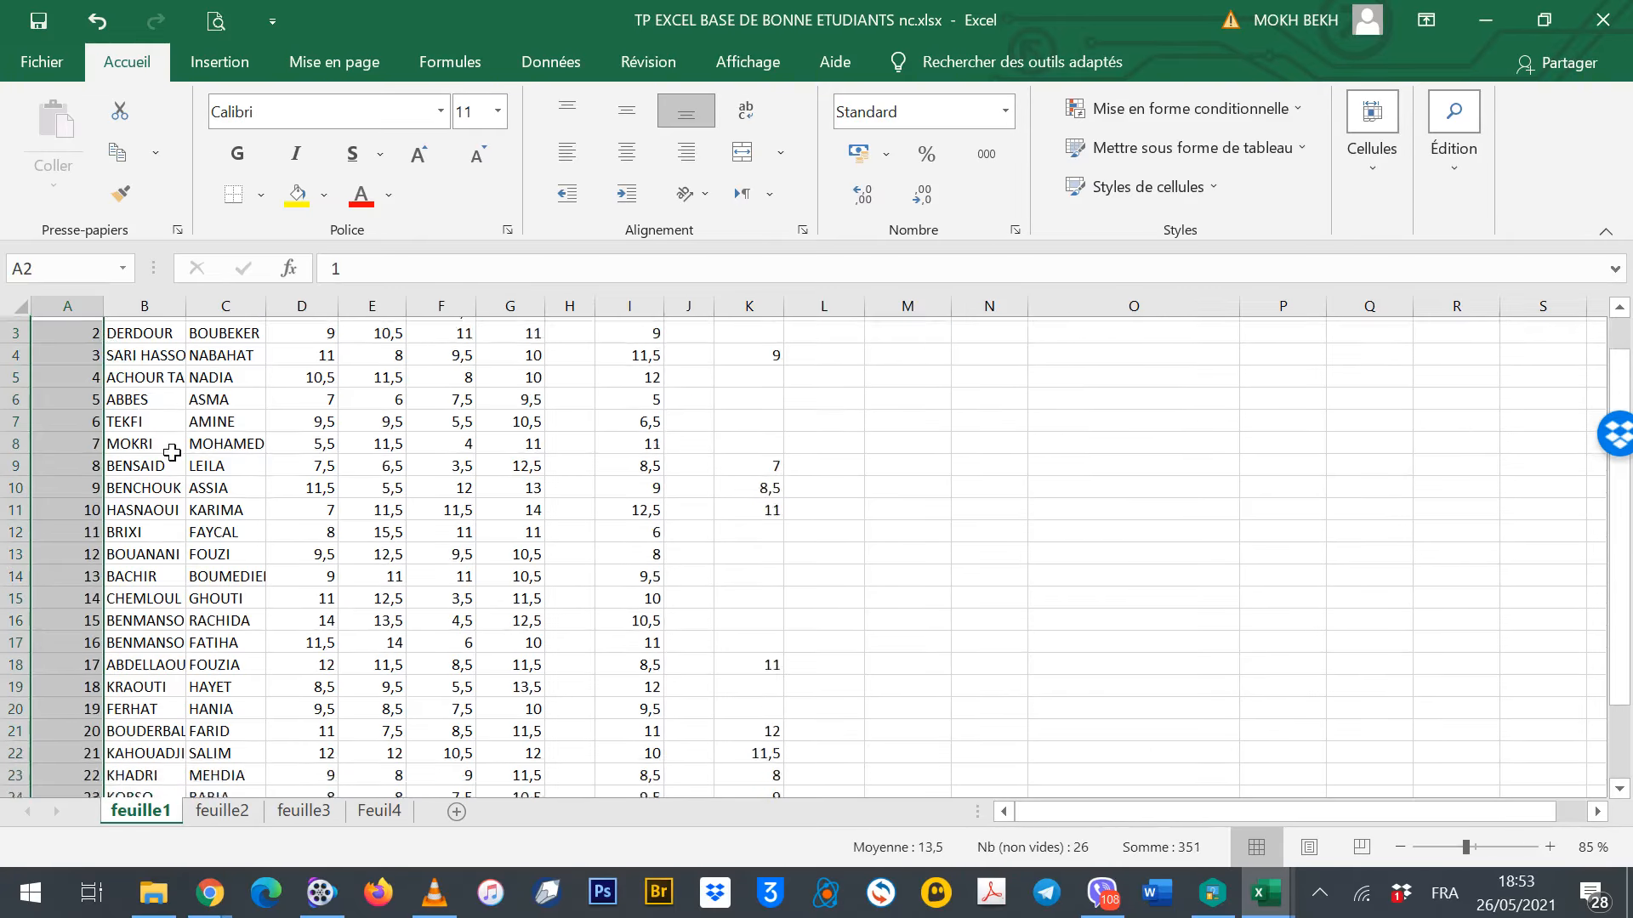
scroll(172, 452, "down", 3)
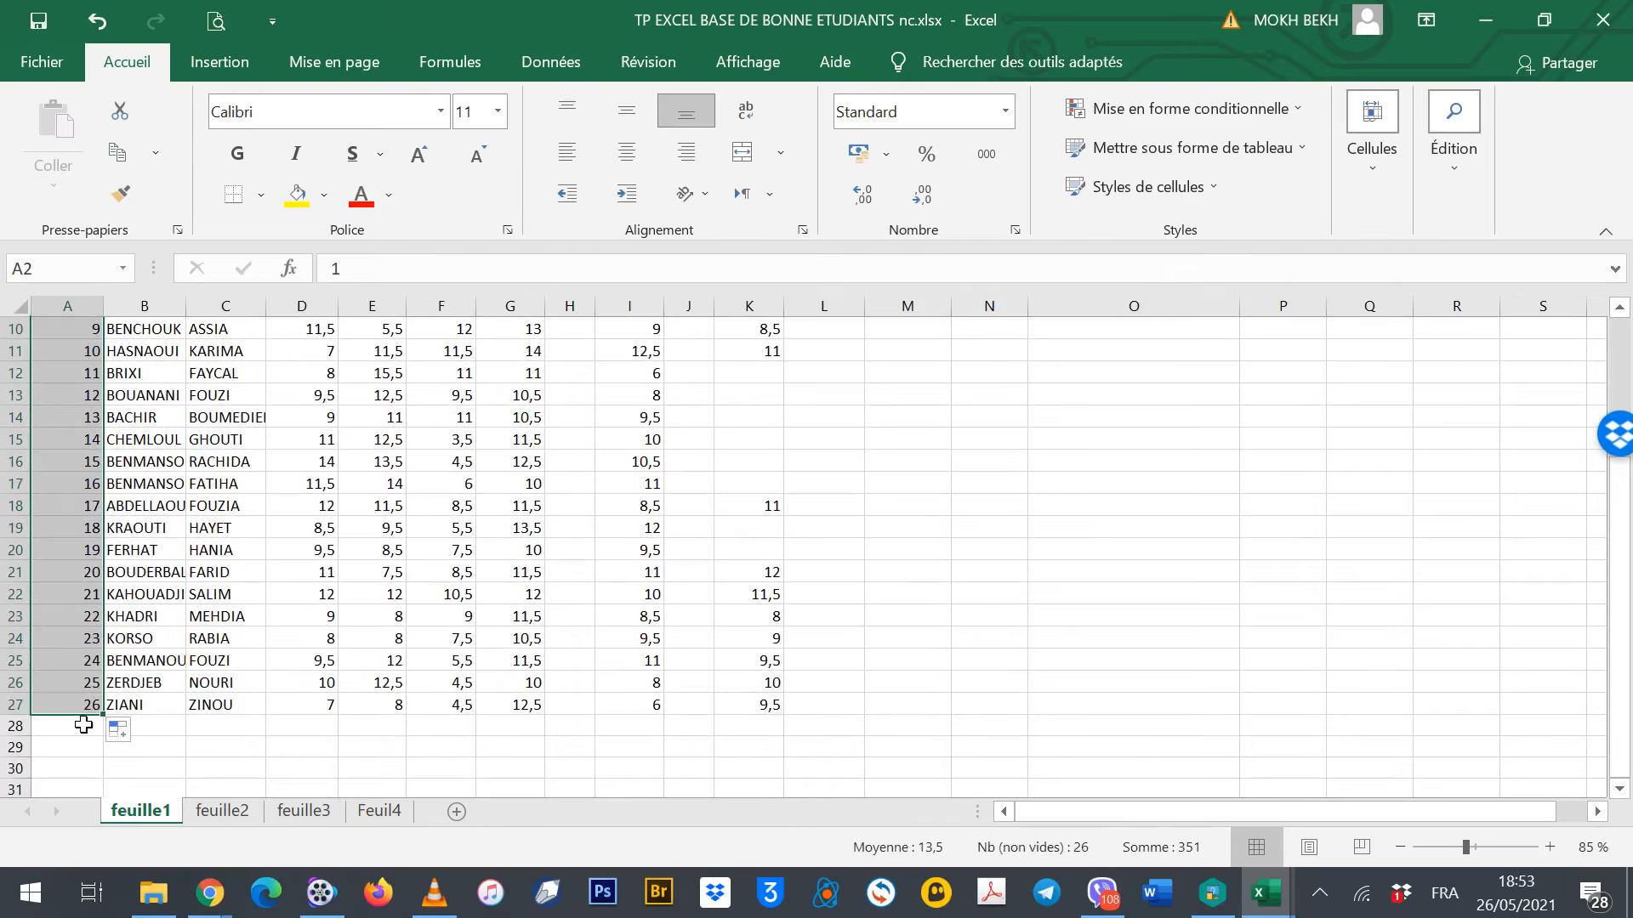
scroll(222, 665, "up", 3)
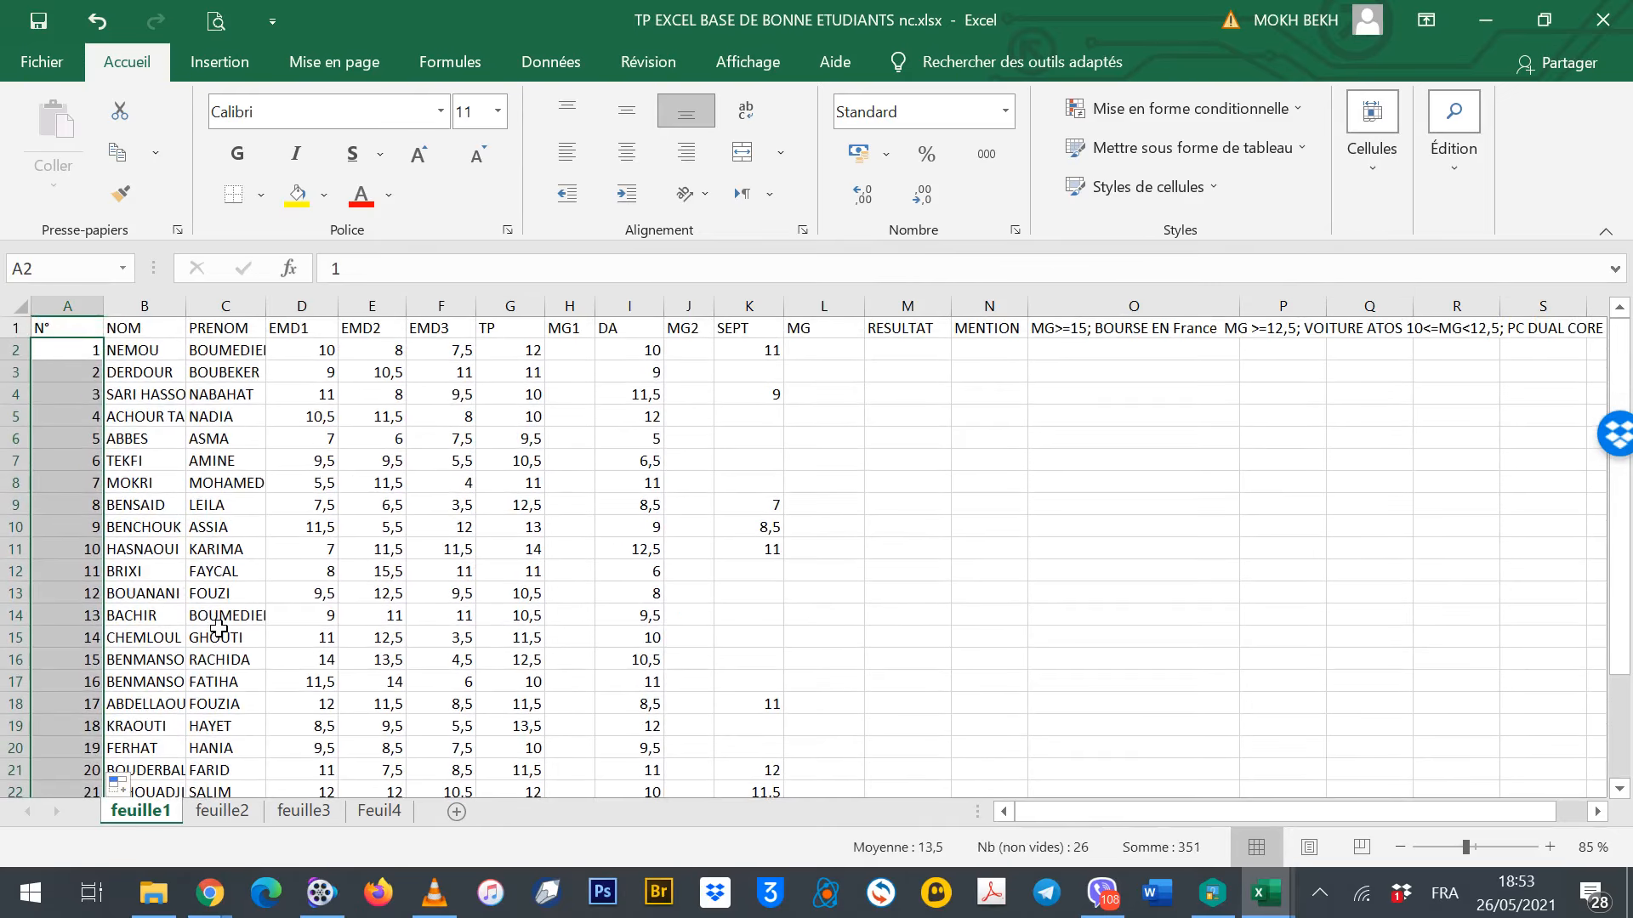
Auto-fit the widths of the N°, NOM and PRENOM columns to their contents
double_click(104, 305)
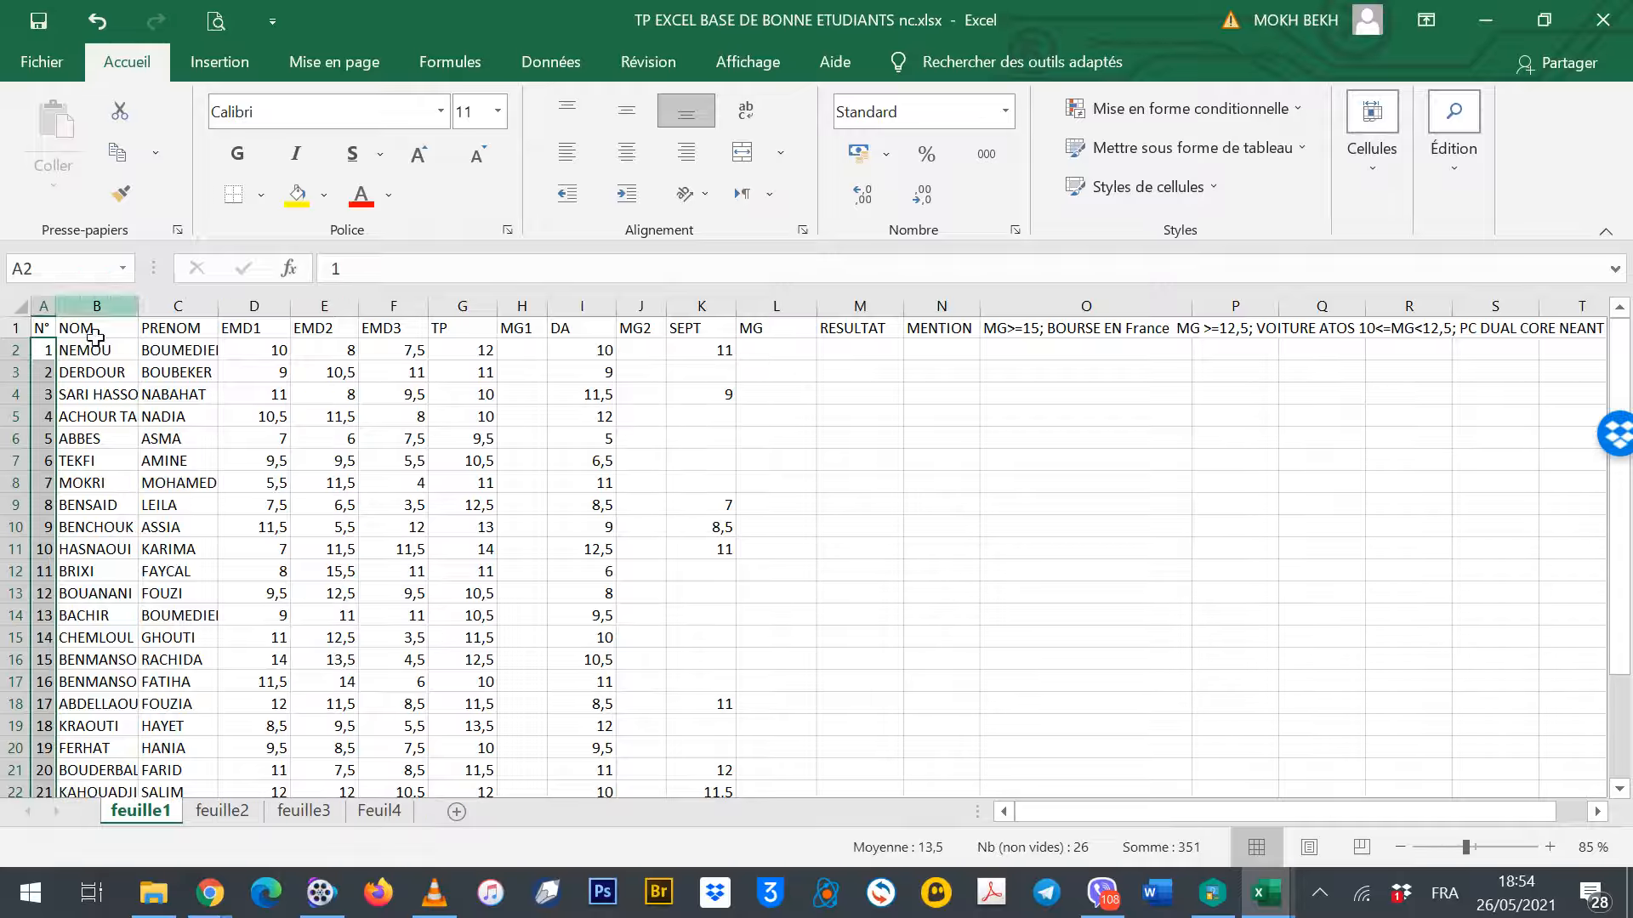
double_click(138, 304)
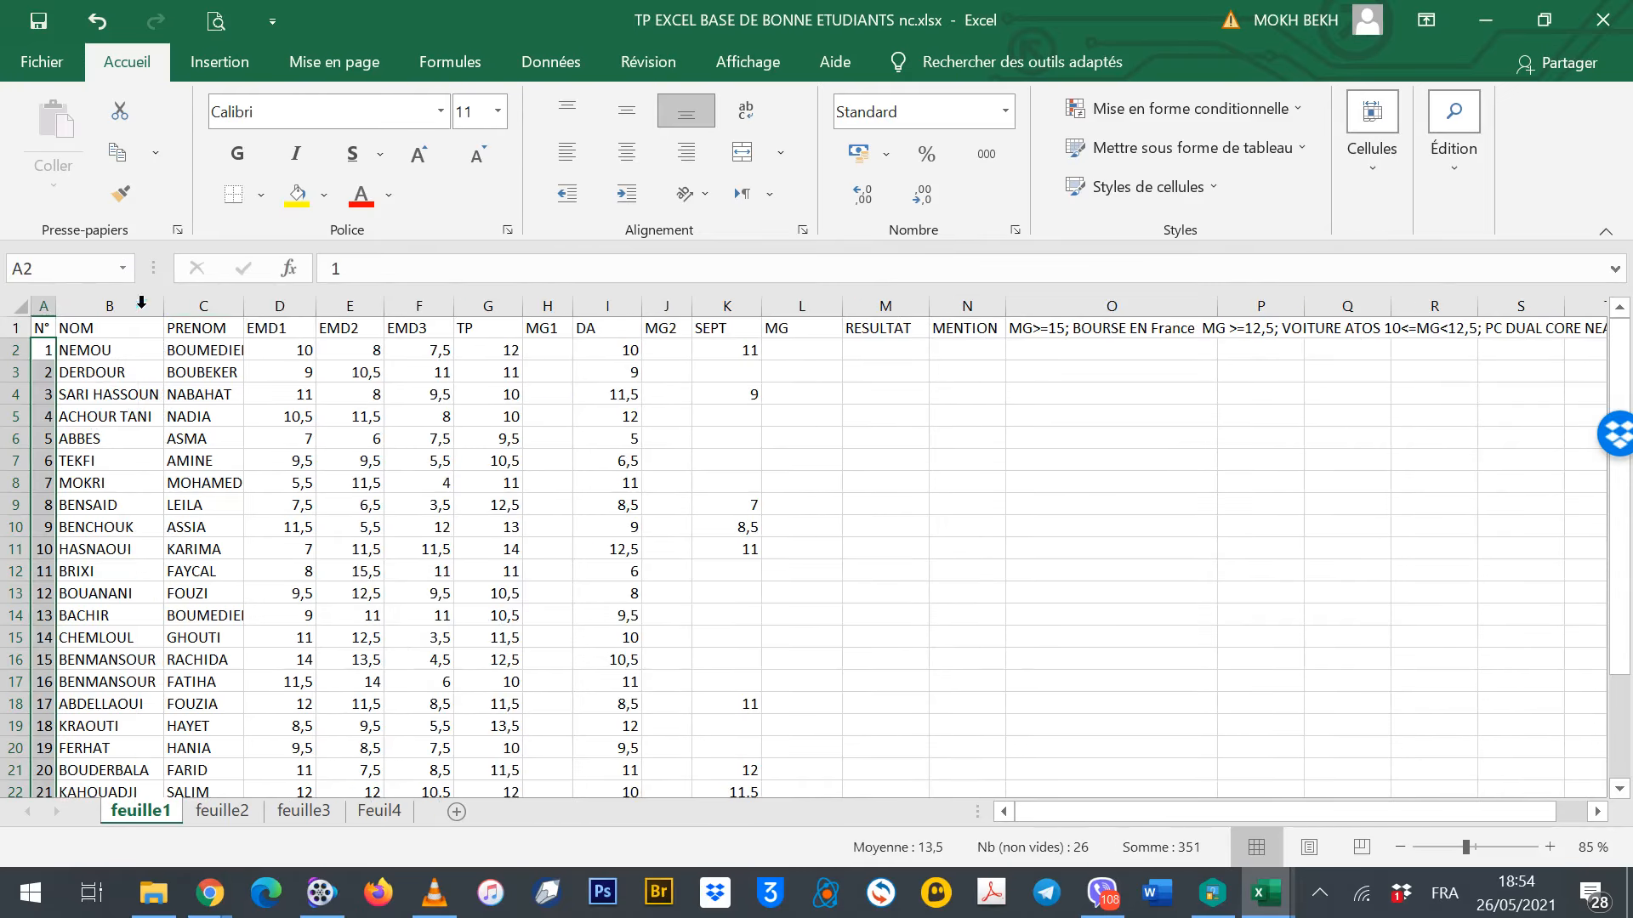
double_click(244, 304)
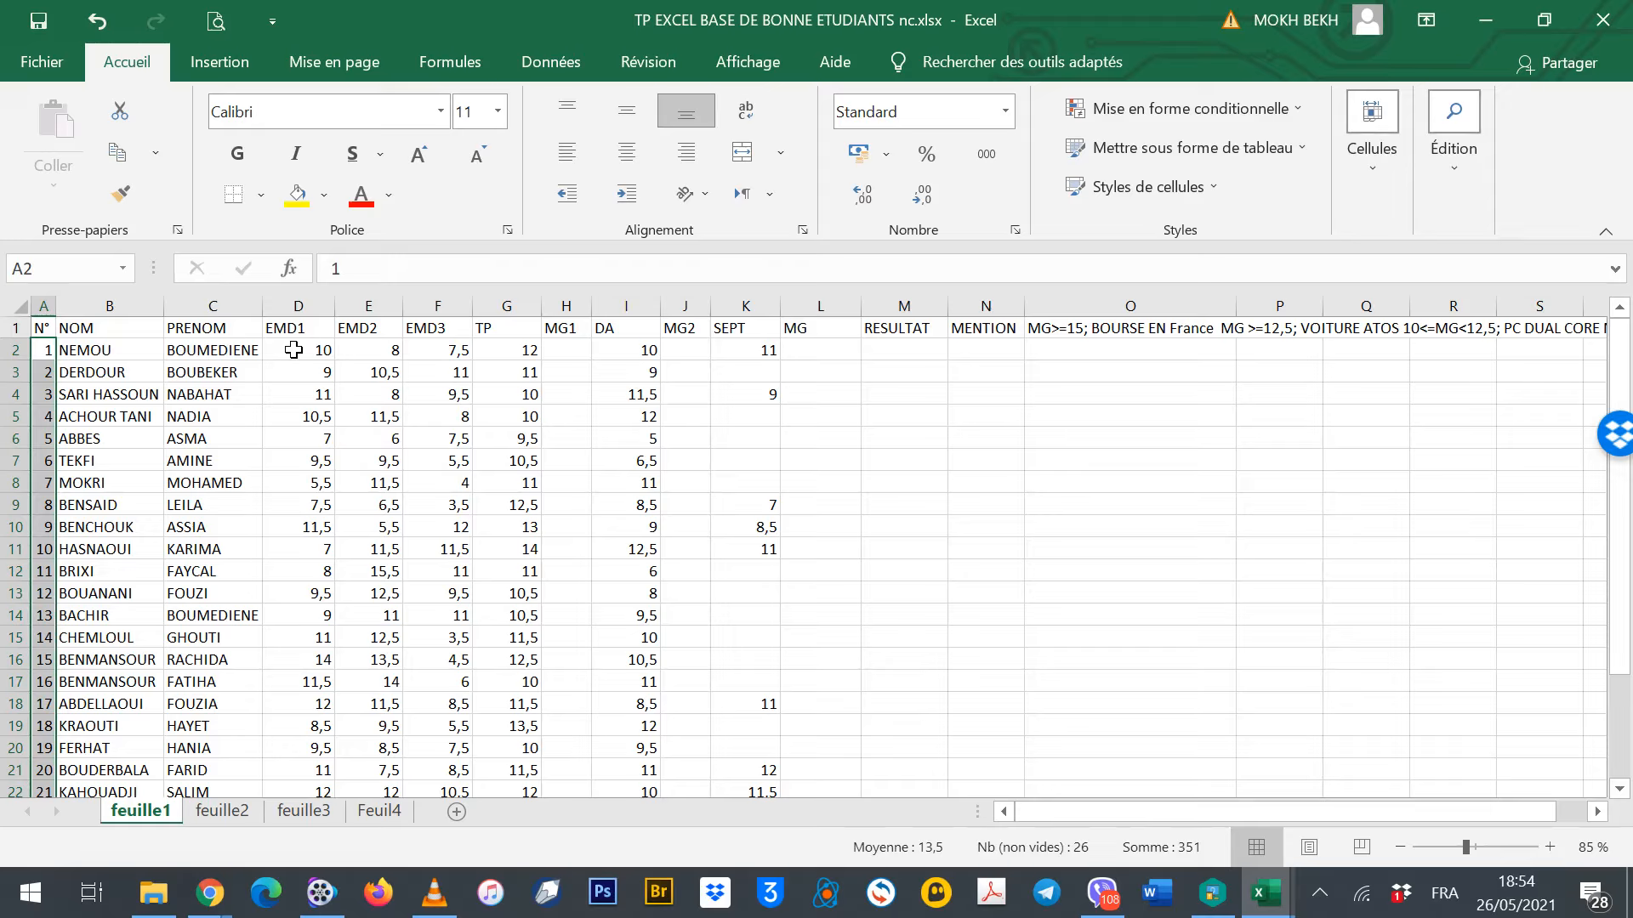
Format the grade cells D2:L27 as Nombre with 2 decimals
left_click_drag(293, 350, 827, 700)
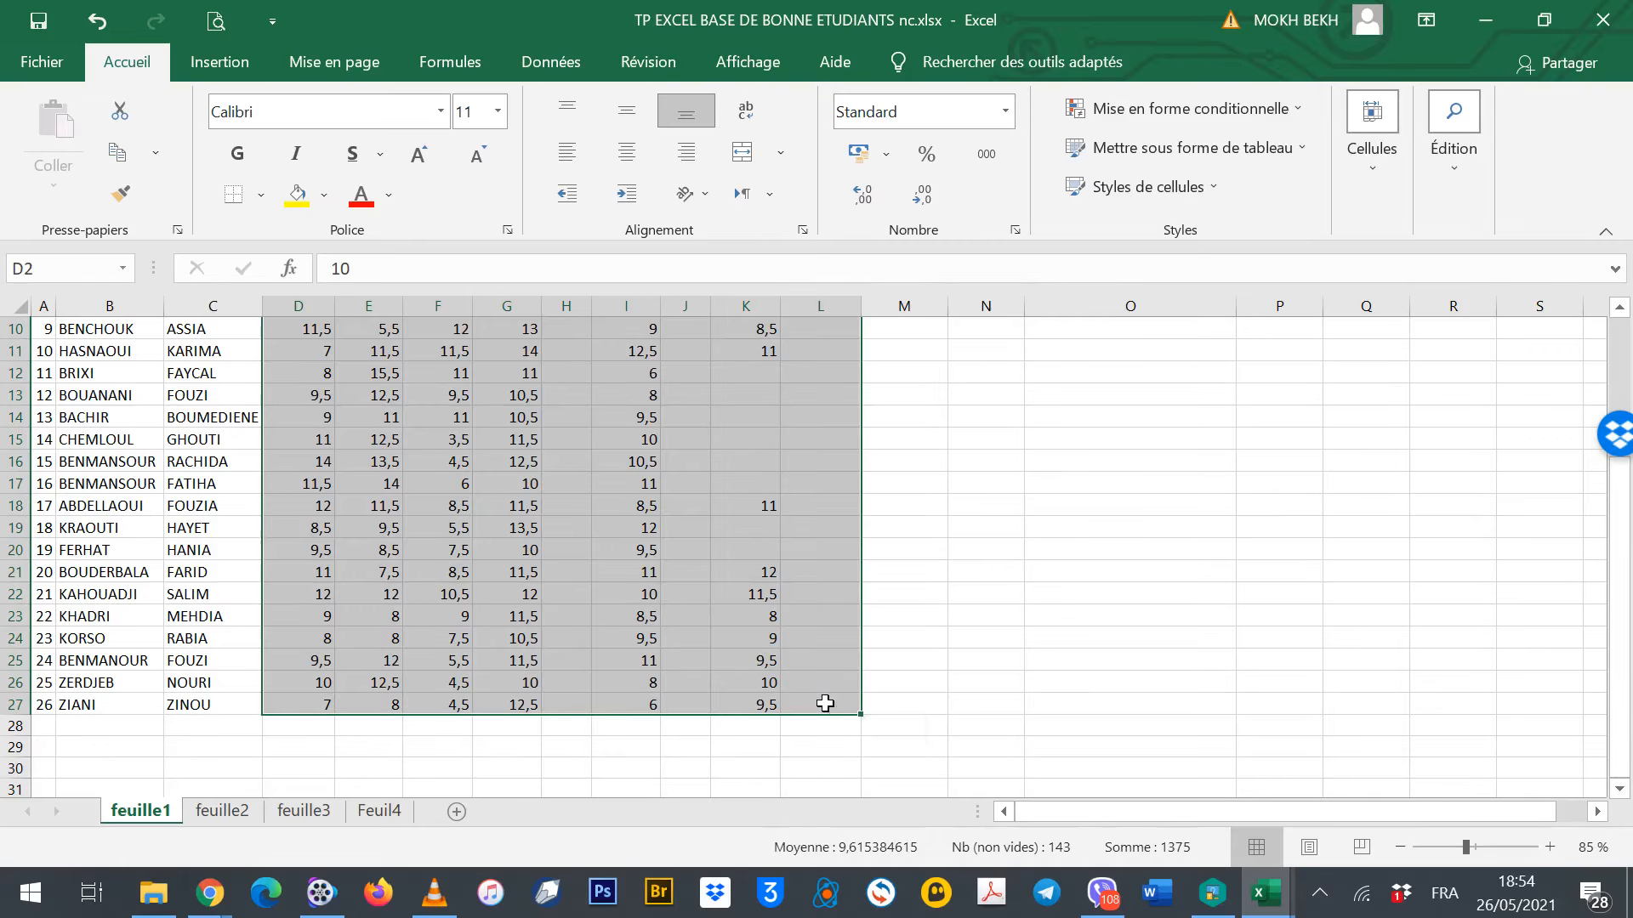
right_click(636, 436)
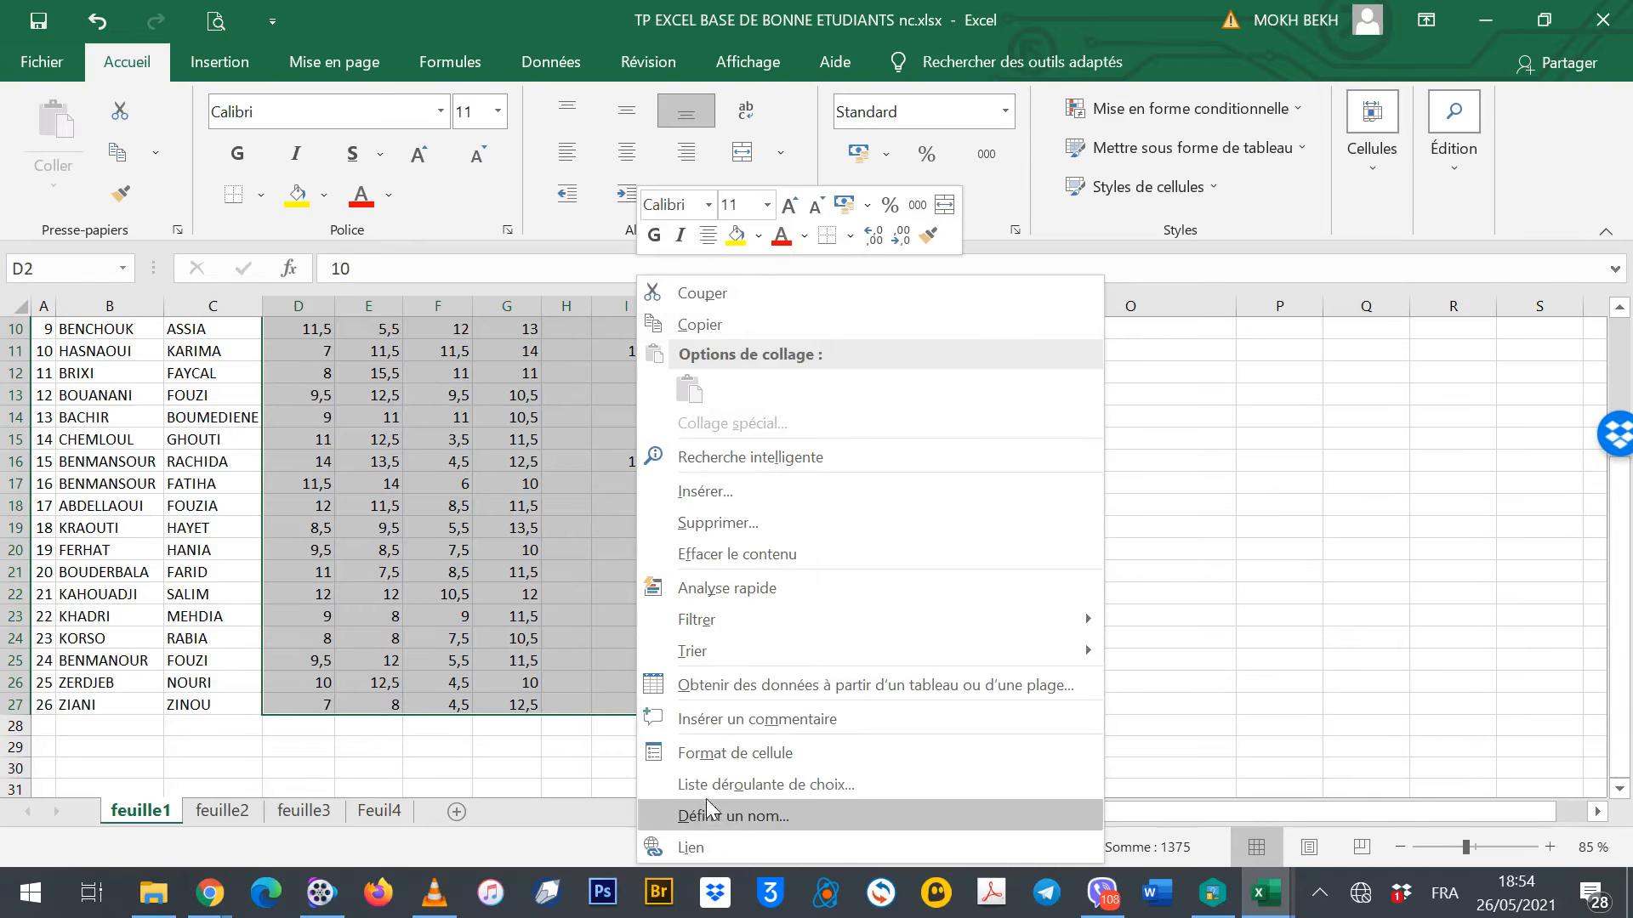
scroll(711, 757, "up", 2)
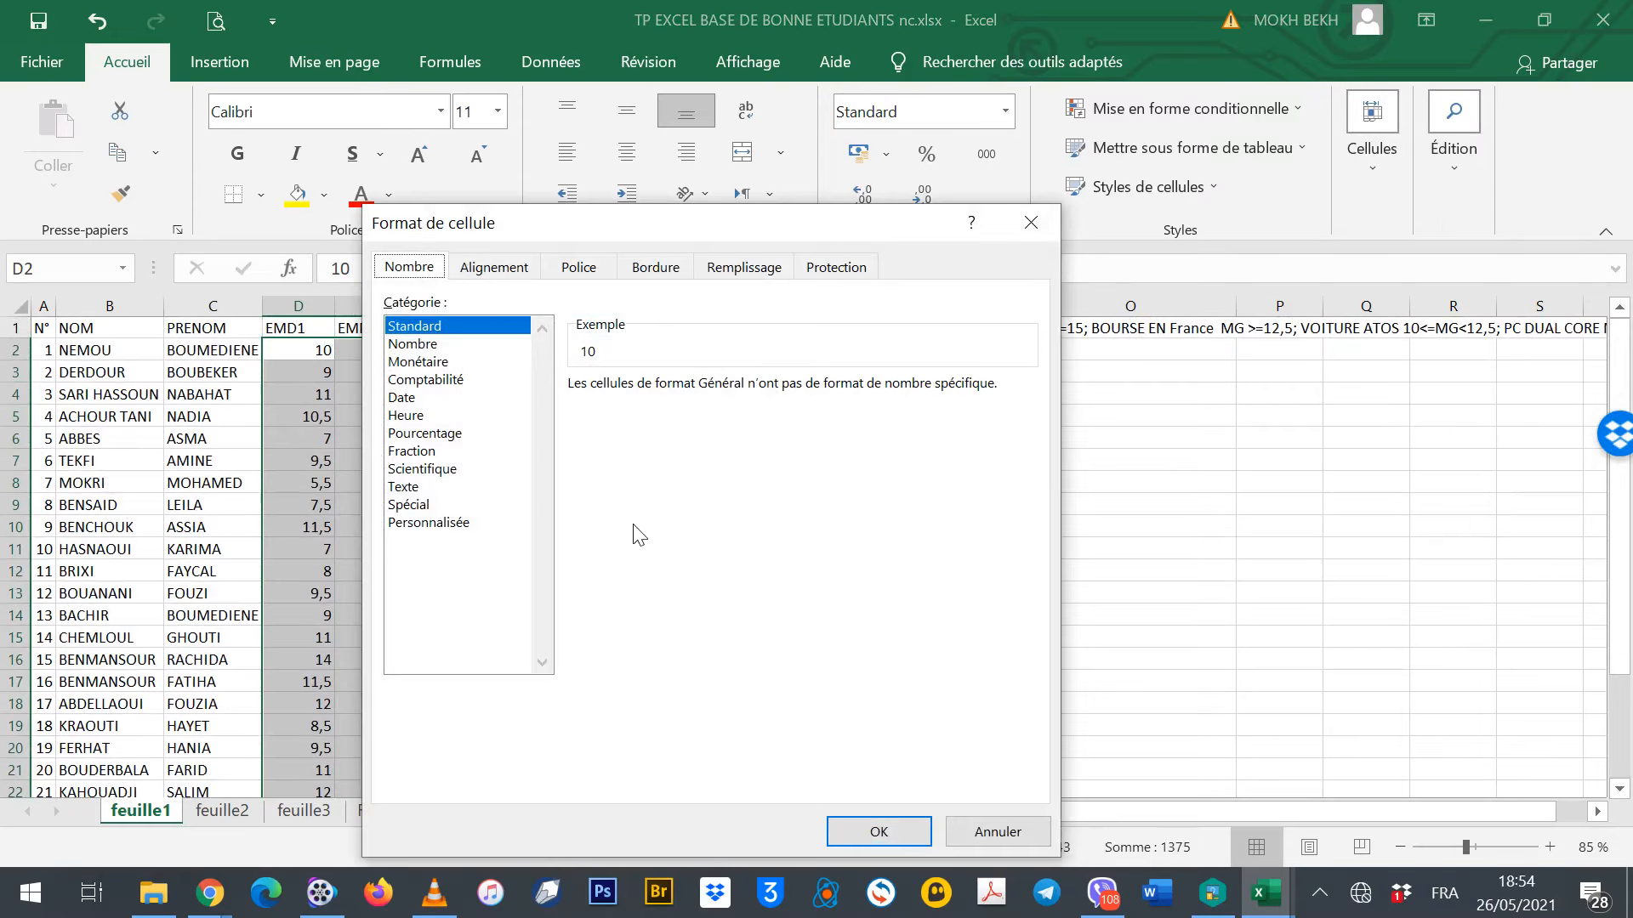
left_click(412, 344)
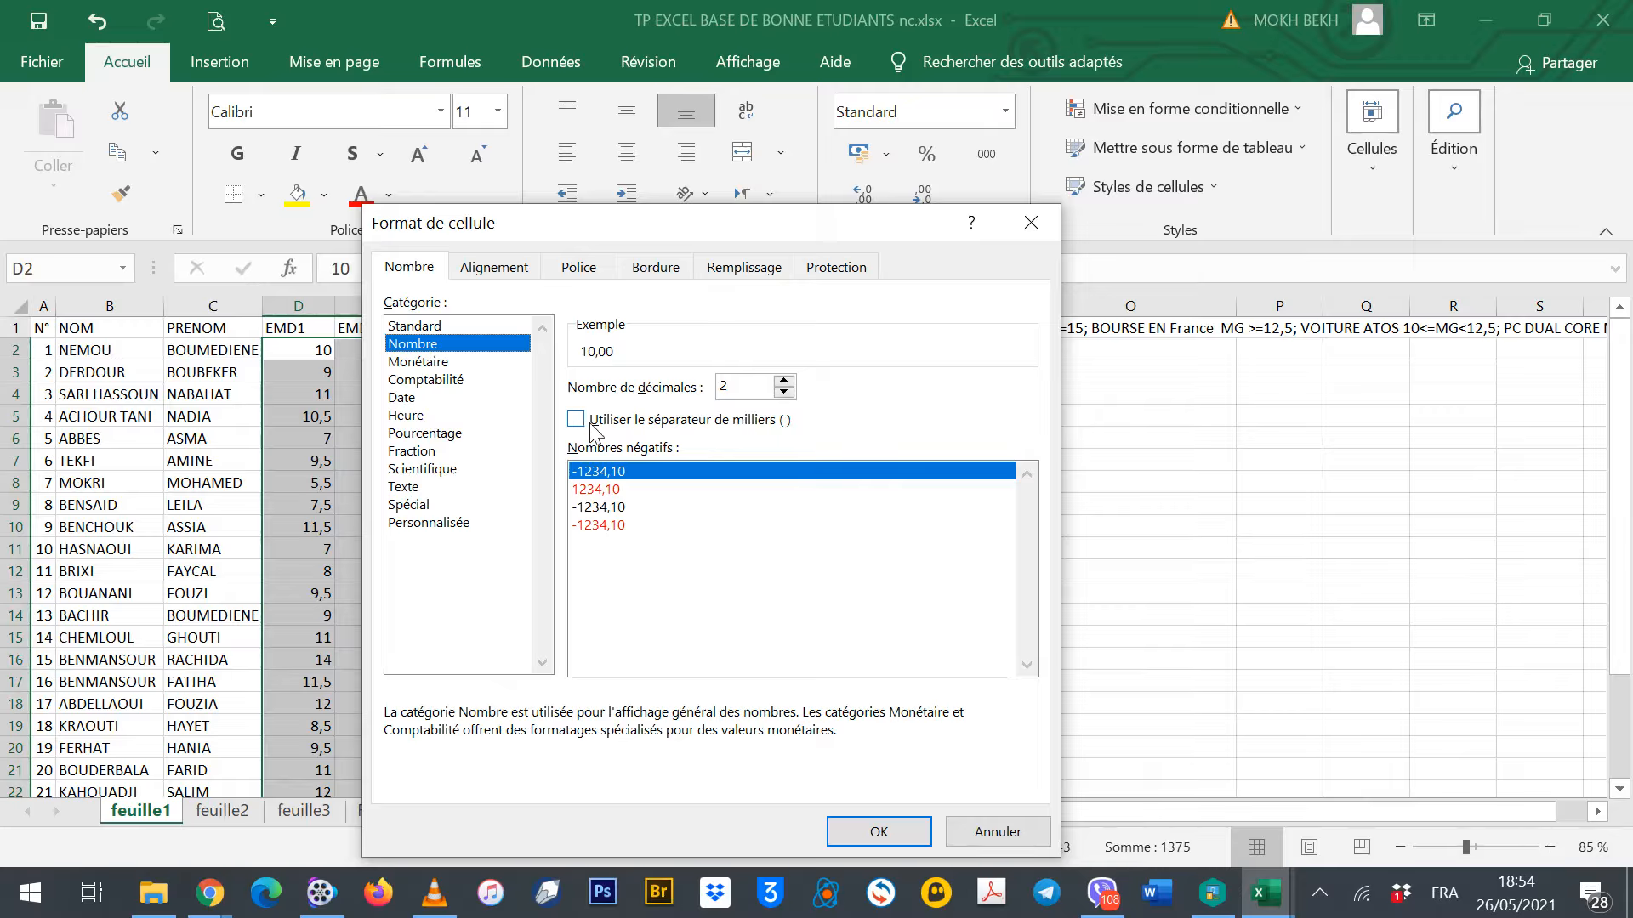
left_click(878, 831)
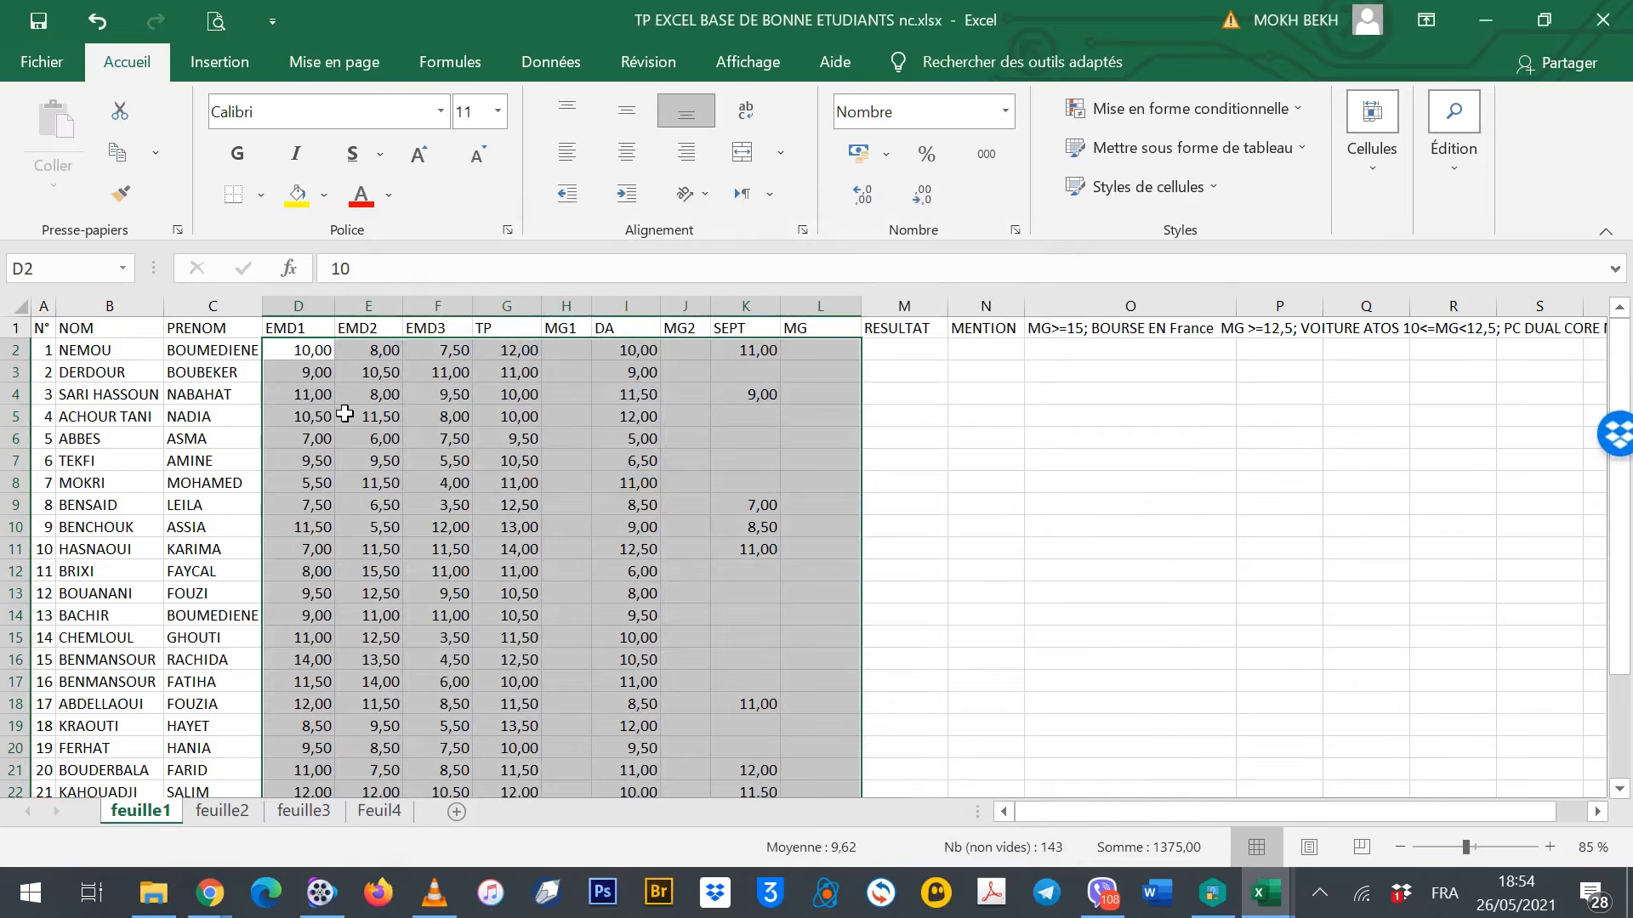
Narrow the grade columns D to L, from EMD1 to MG, to fit their contents
left_click_drag(335, 309, 310, 307)
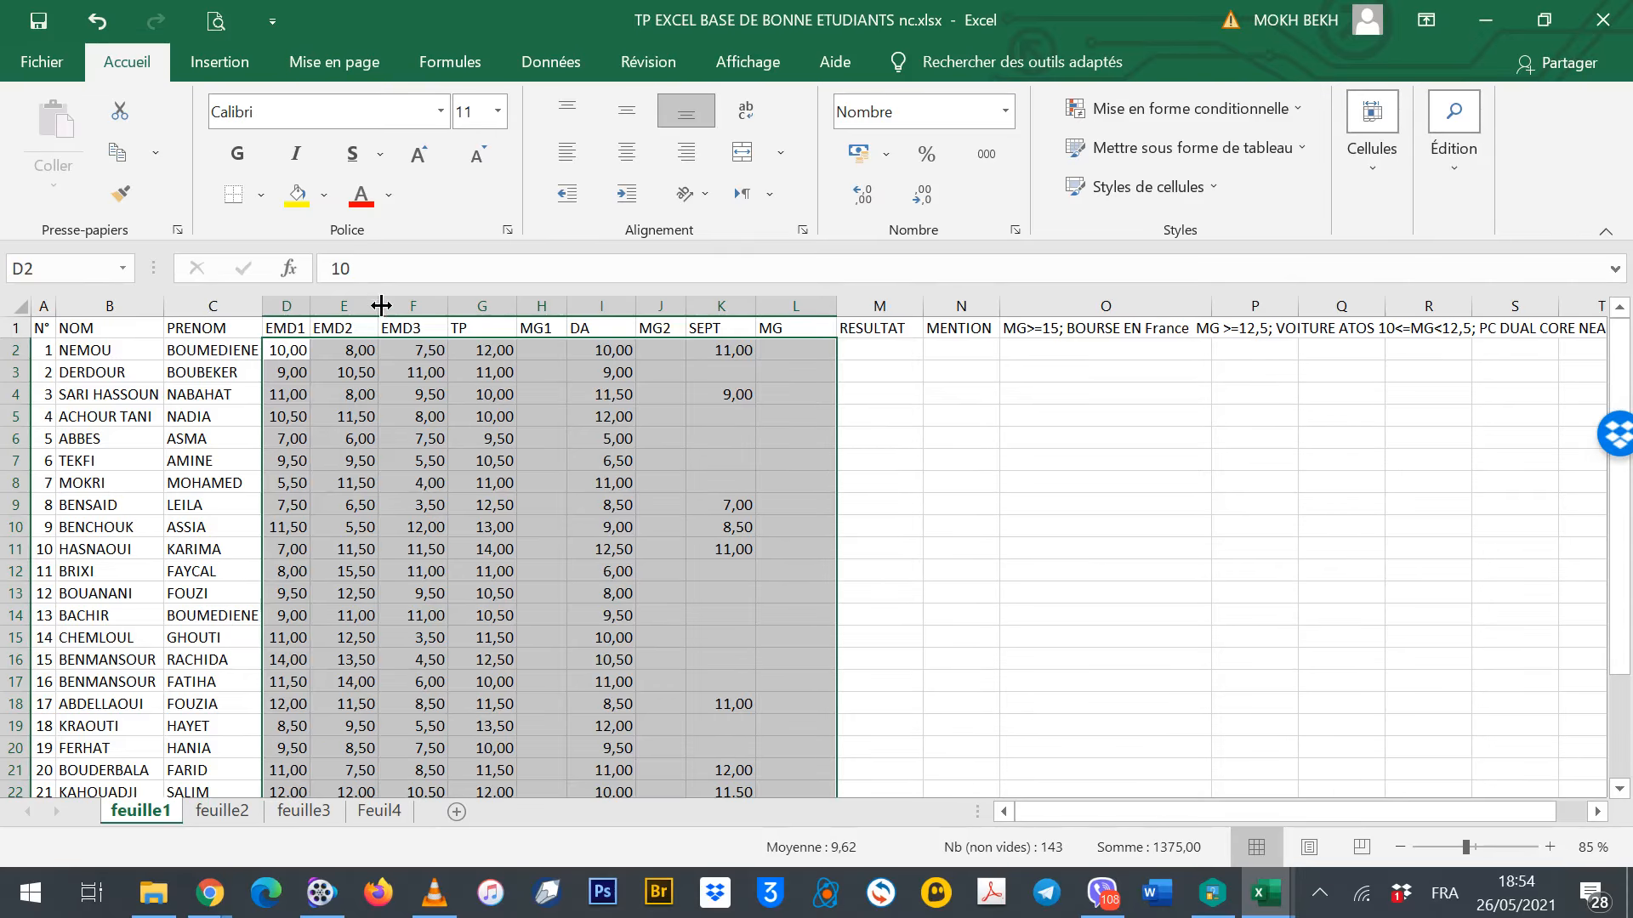
left_click_drag(380, 306, 642, 303)
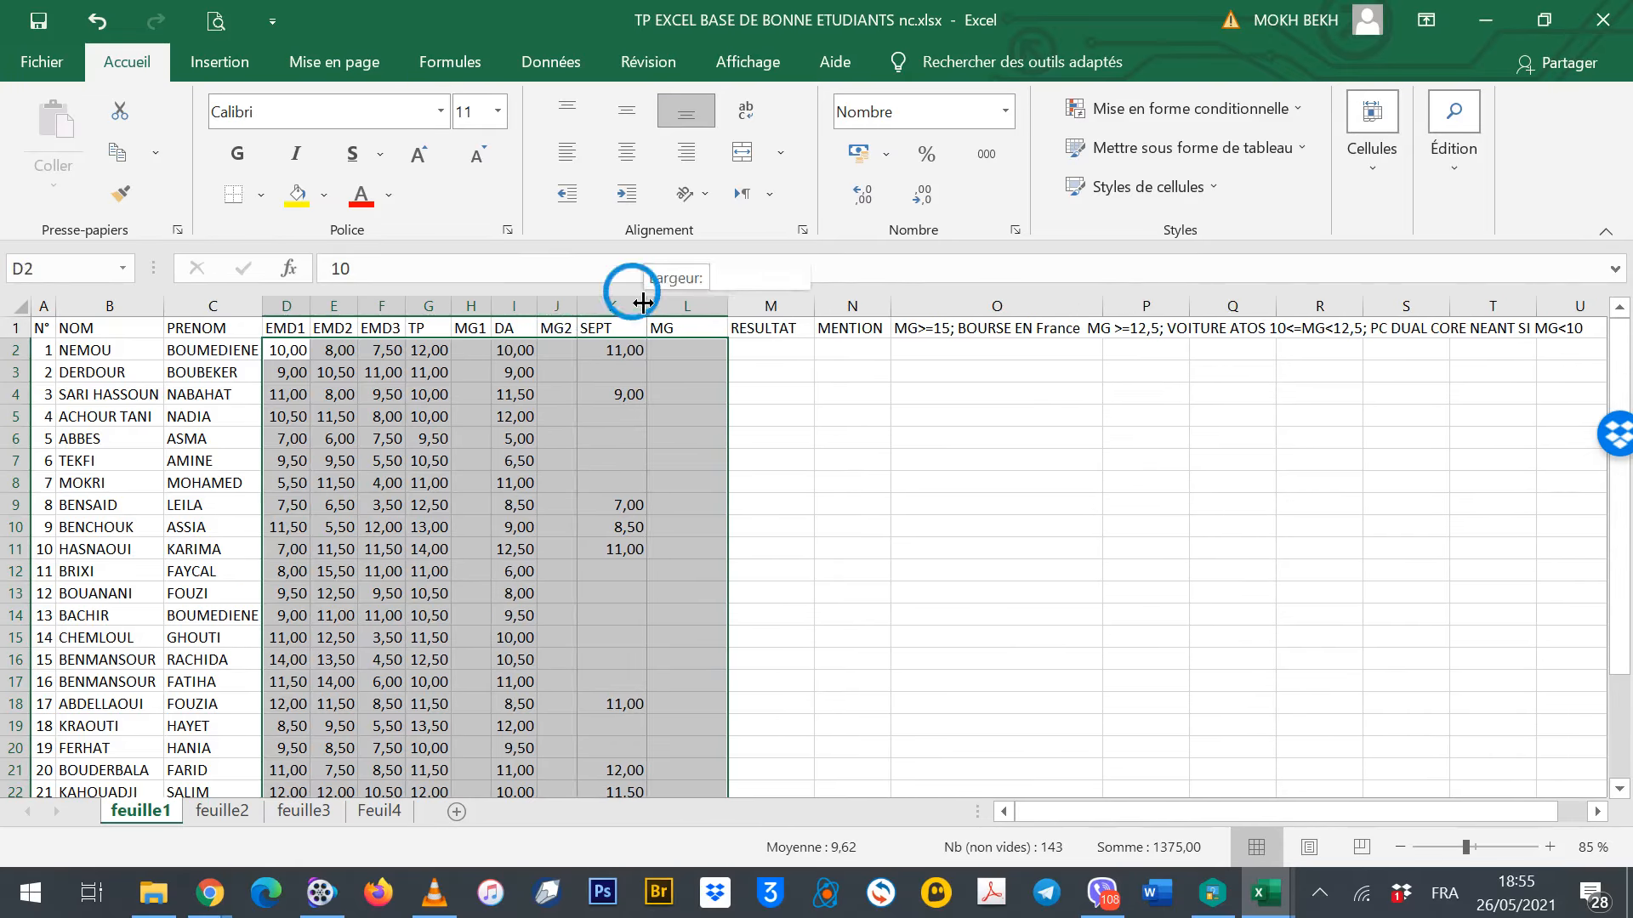
double_click(641, 303)
double_click(705, 302)
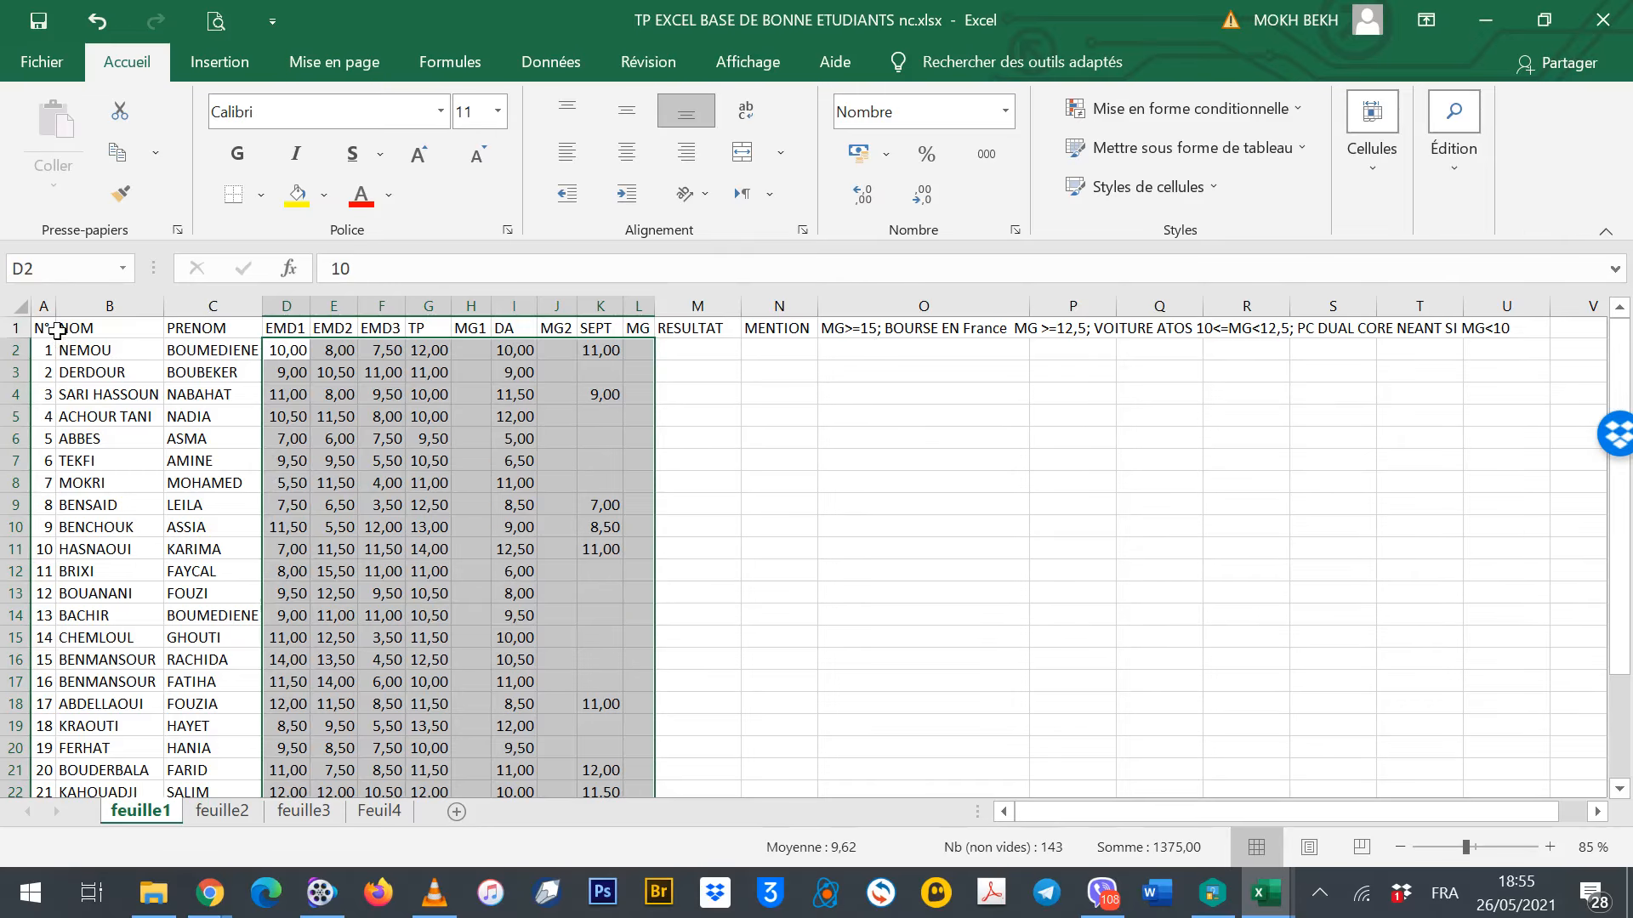
Select the header cells B1:U1
left_click_drag(56, 331, 1469, 321)
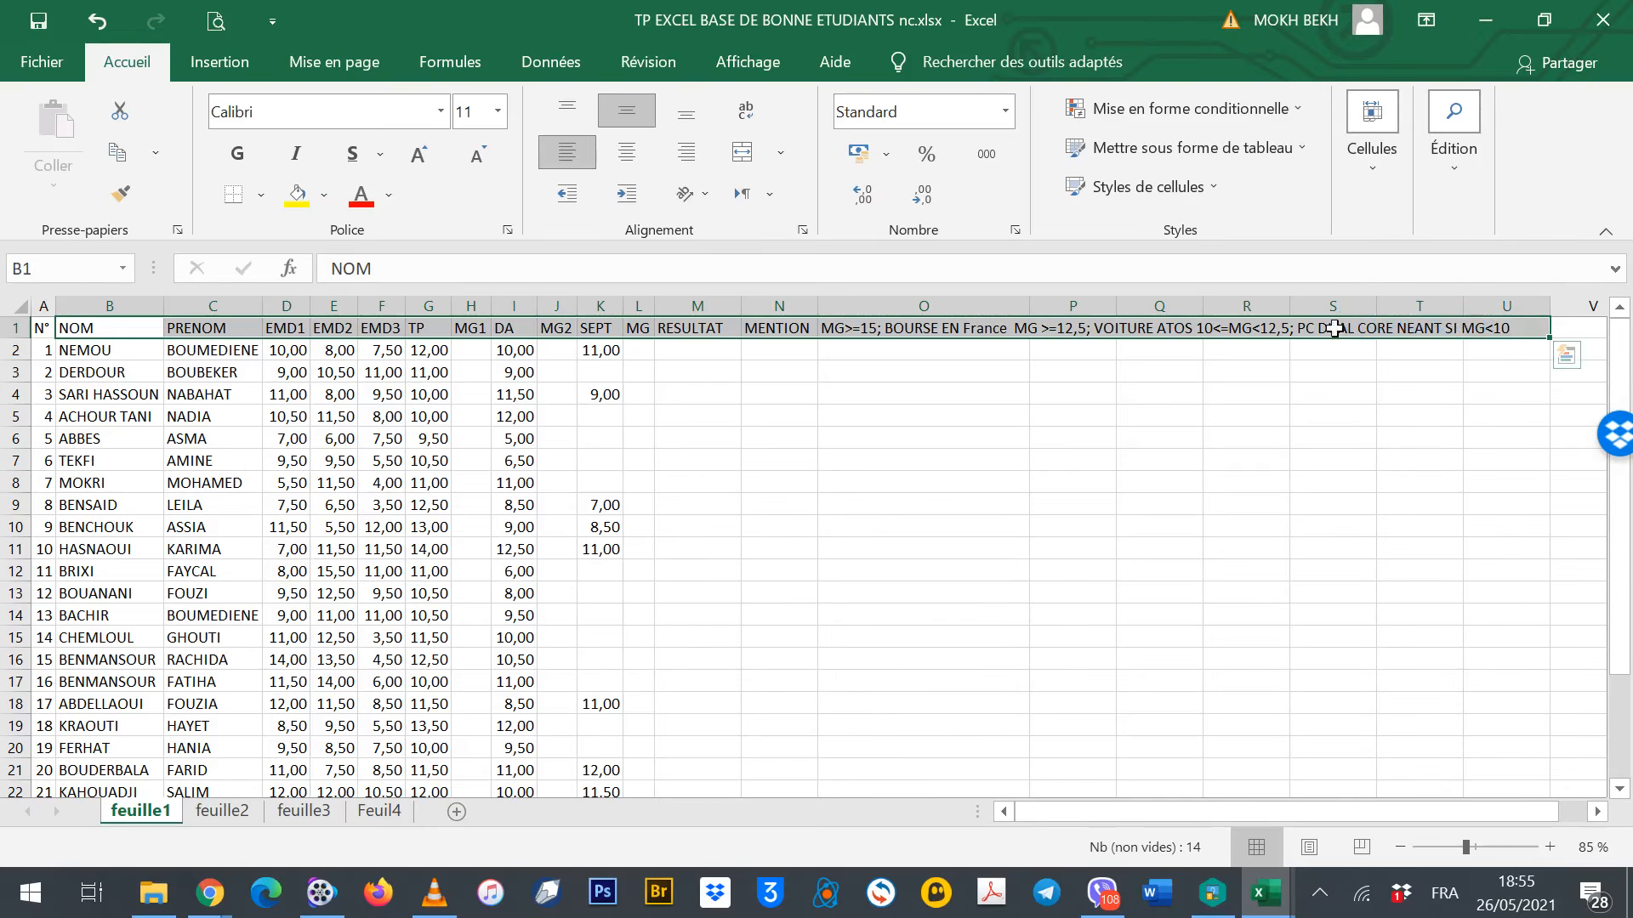
right_click(1241, 326)
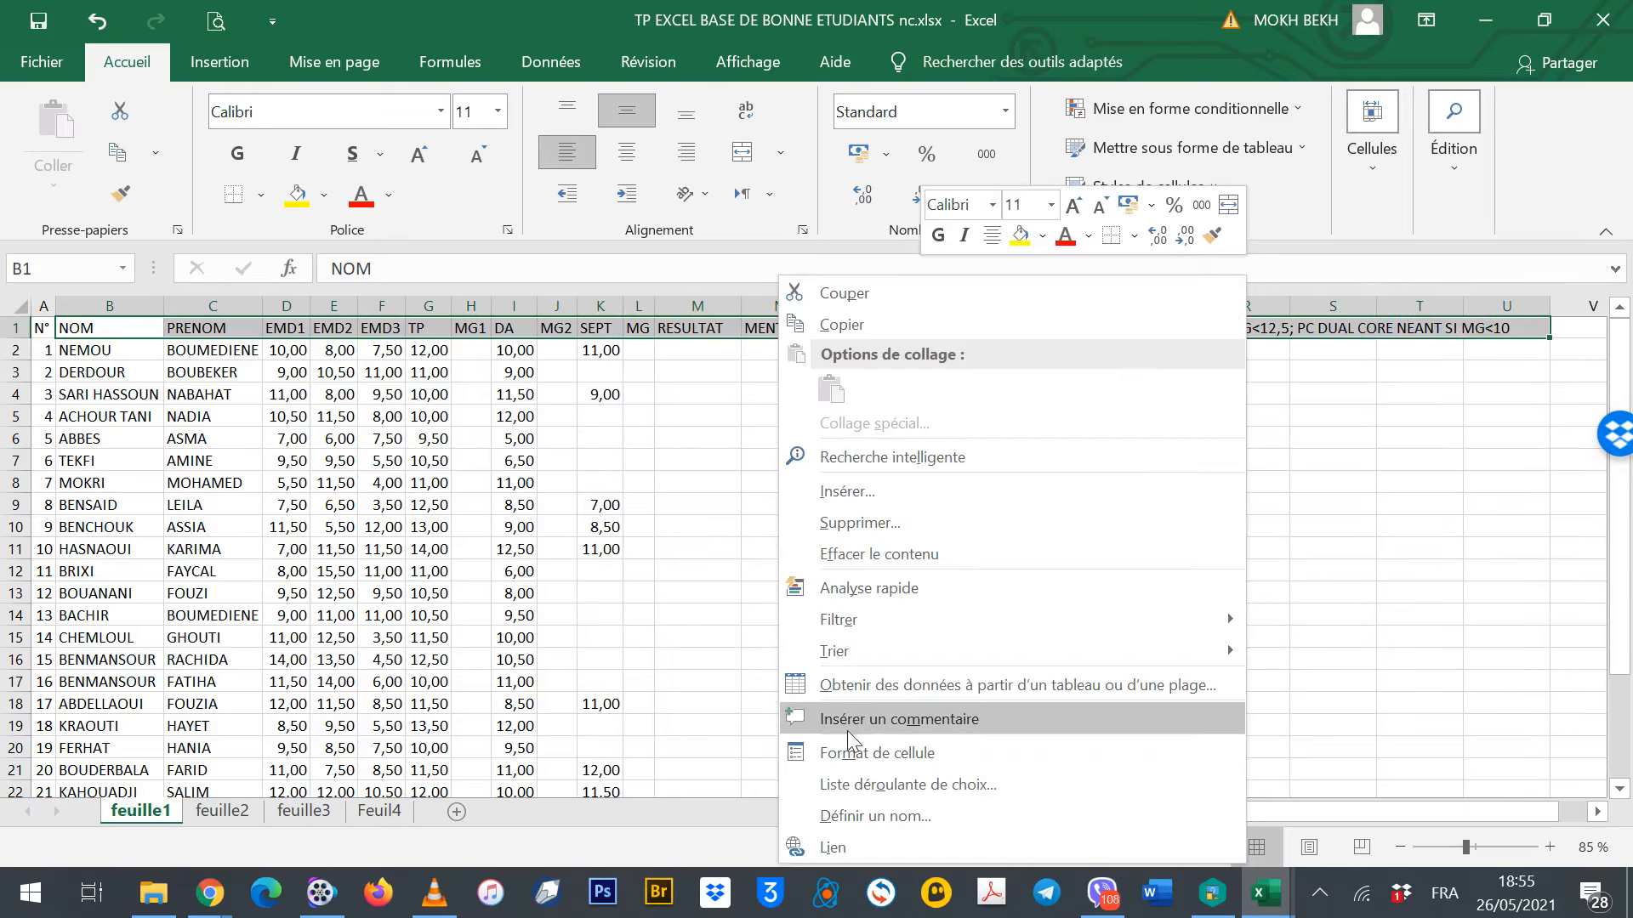
left_click(841, 754)
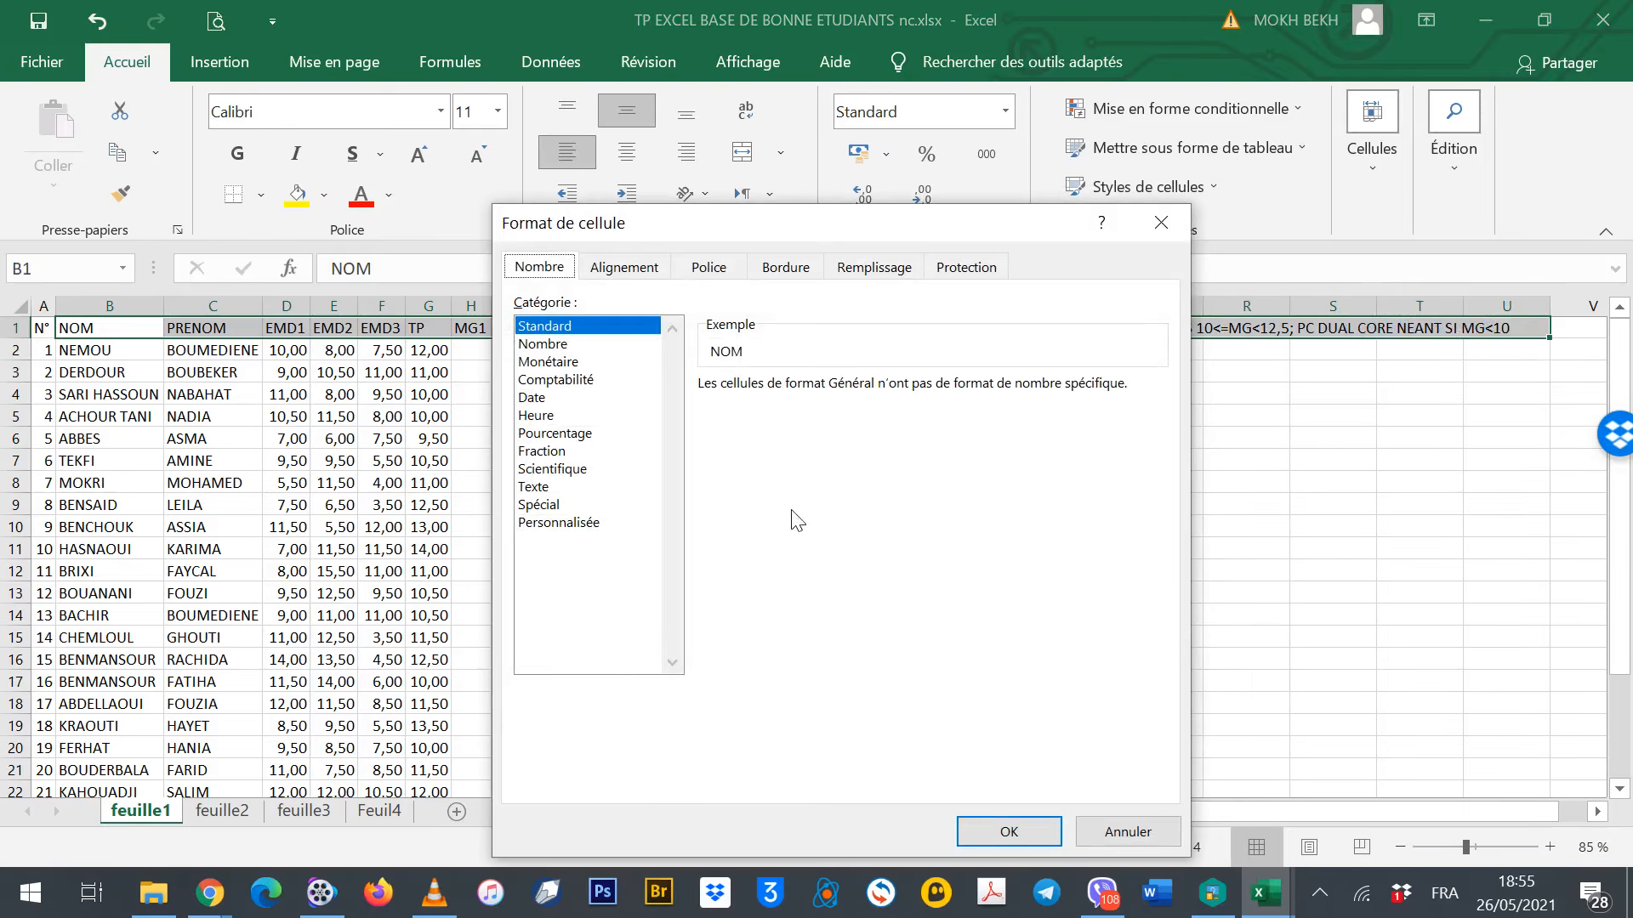
left_click(629, 277)
left_click(680, 356)
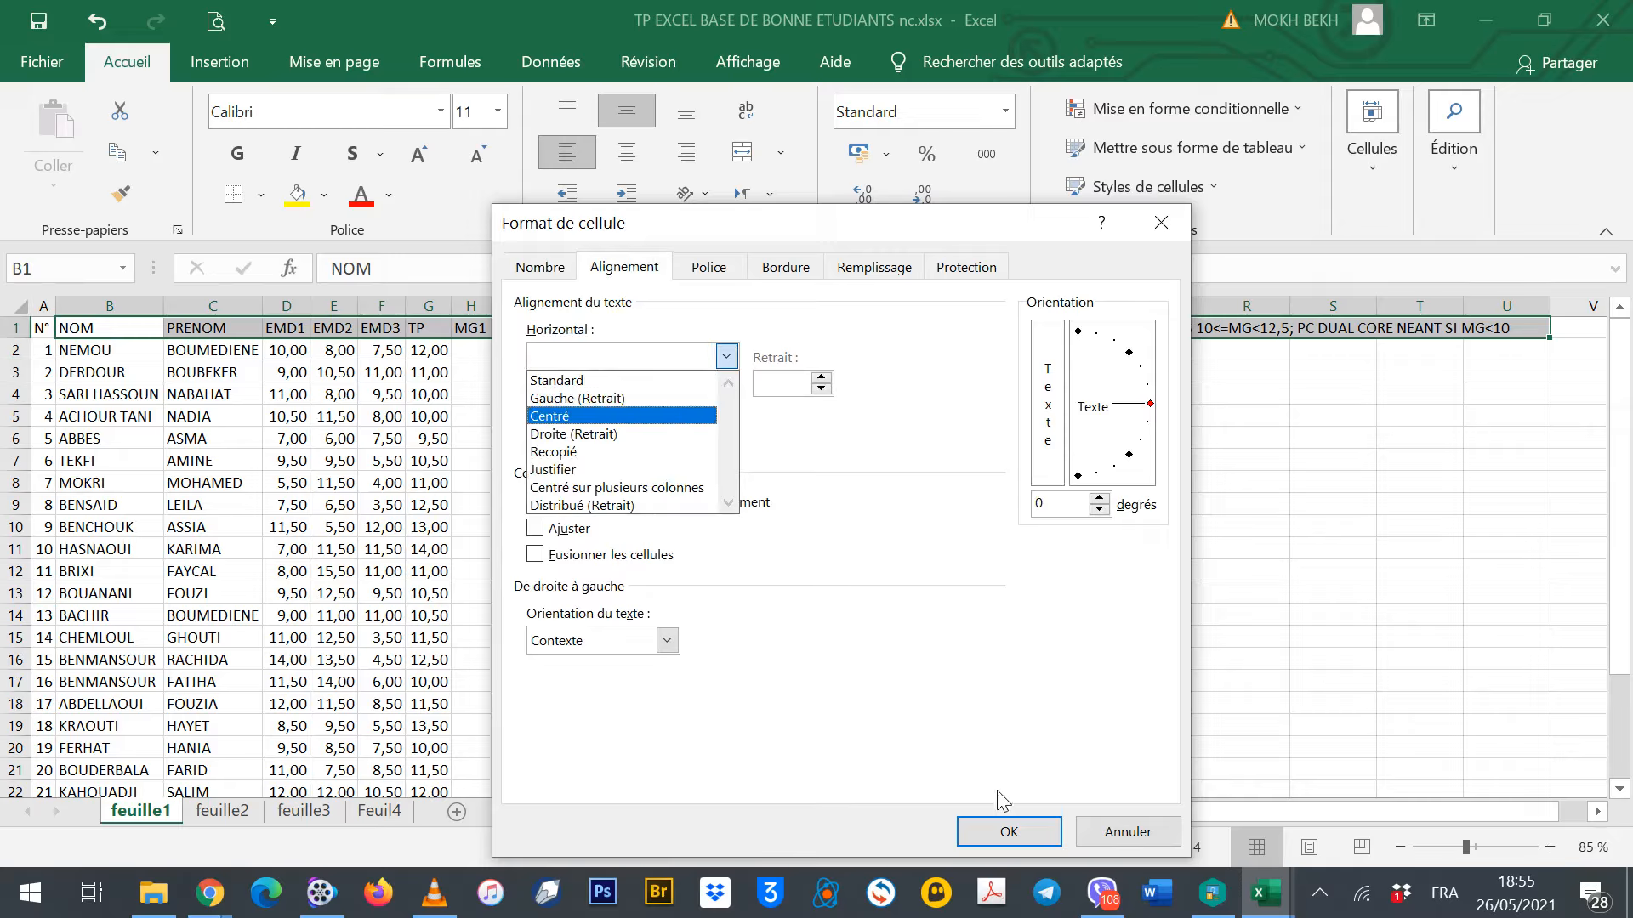
left_click(1127, 831)
left_click(1127, 832)
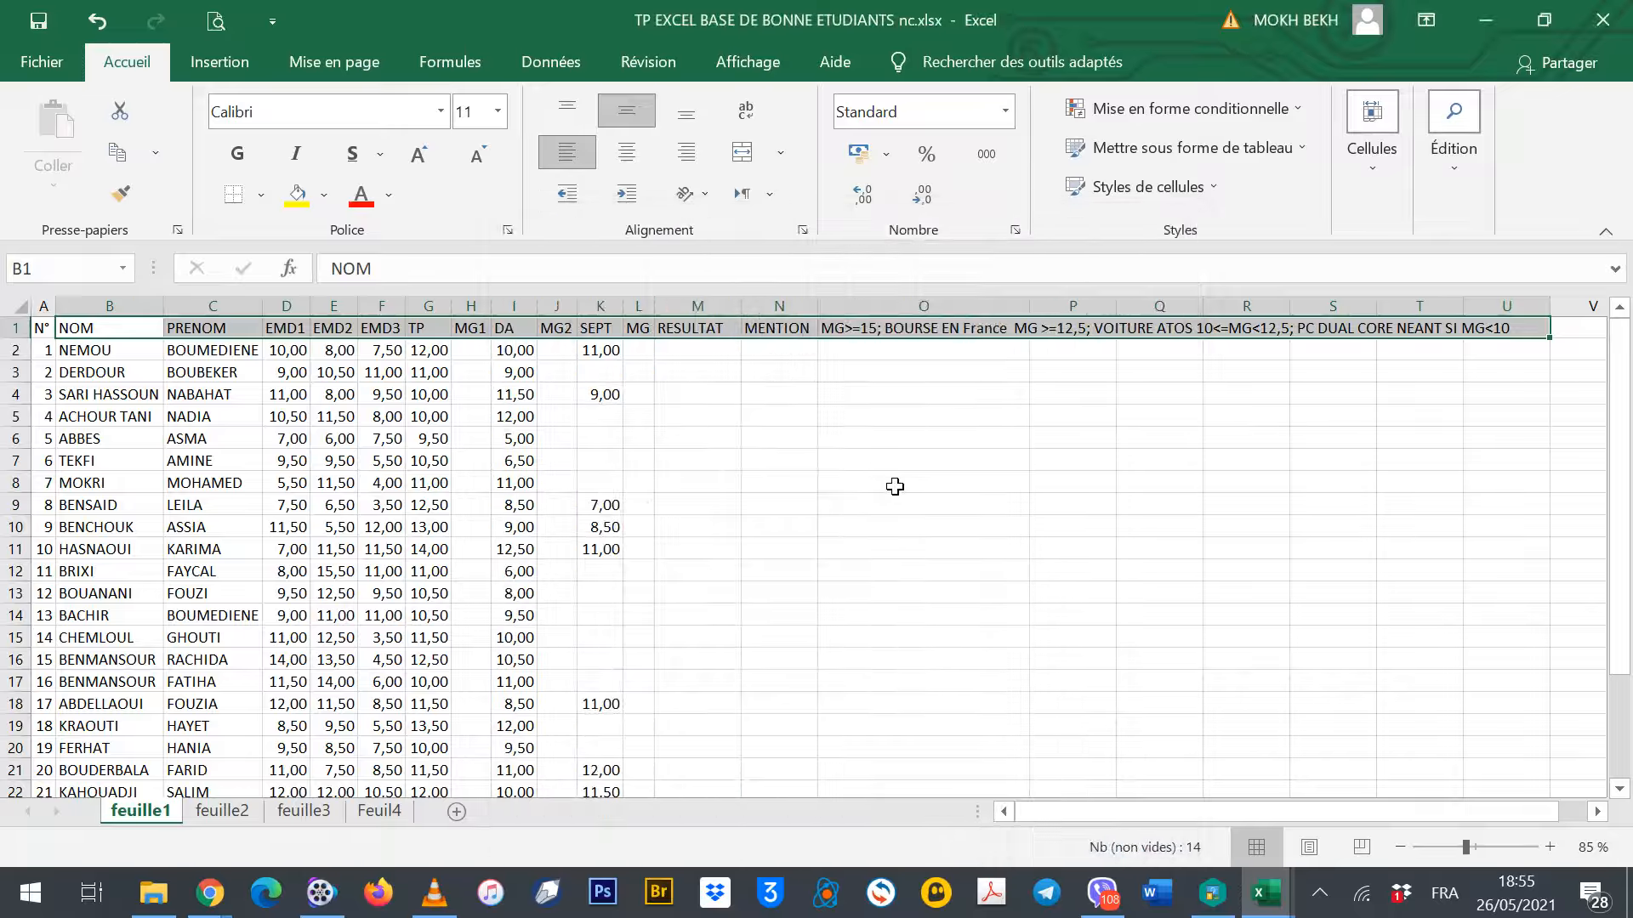
Centre the selected header cells horizontally and vertically, and turn on text wrapping for them
left_click(622, 112)
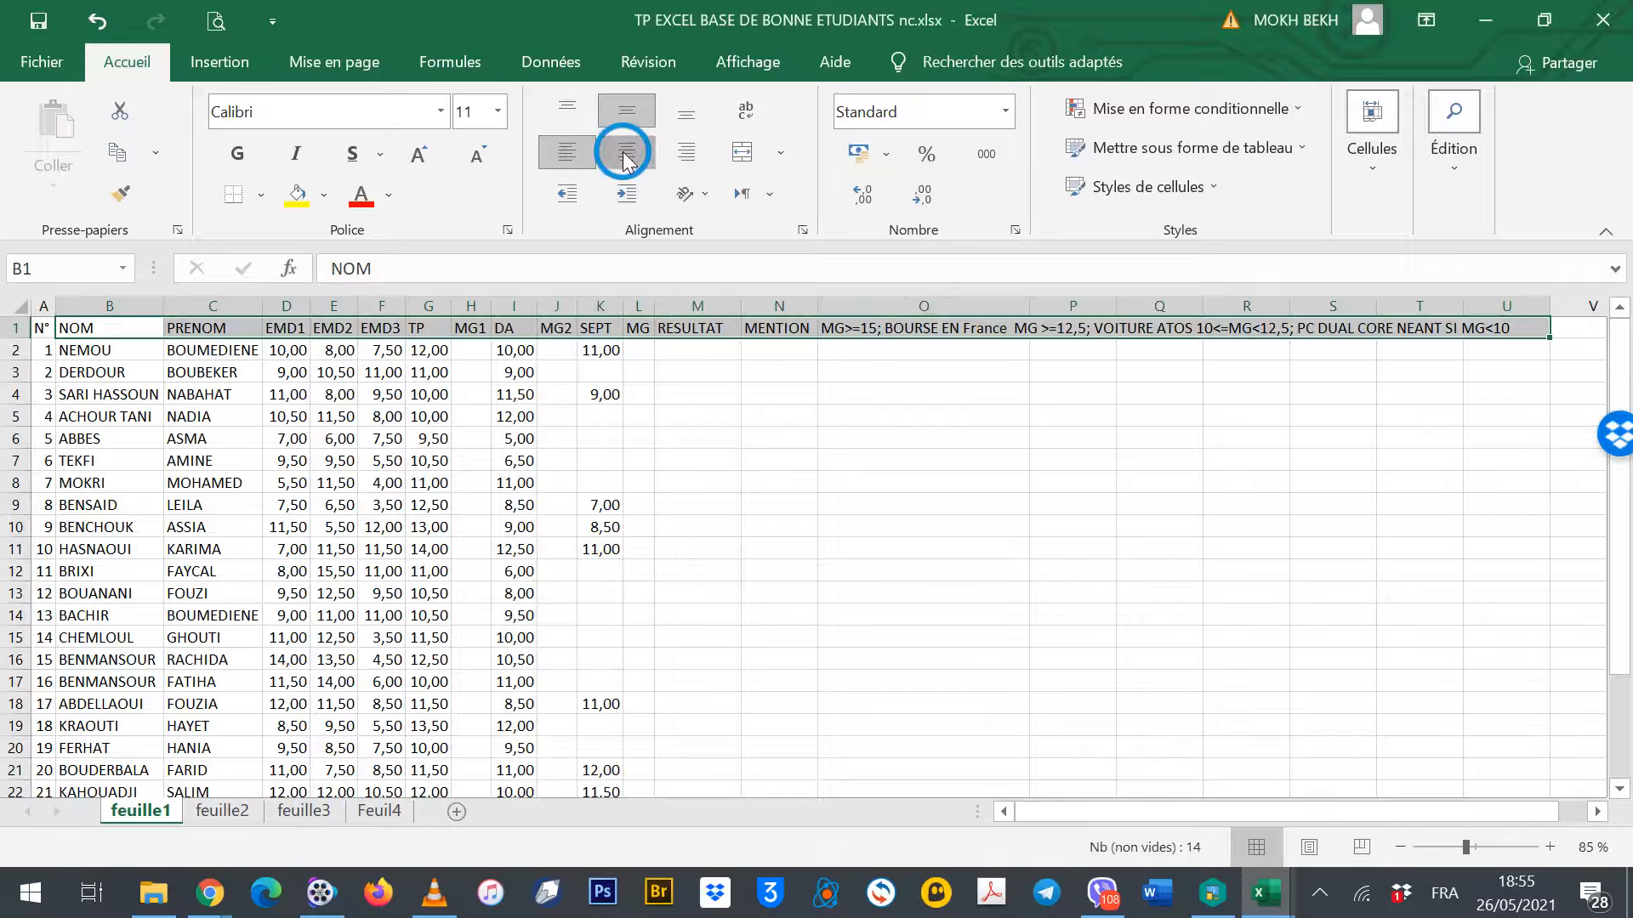
left_click(626, 154)
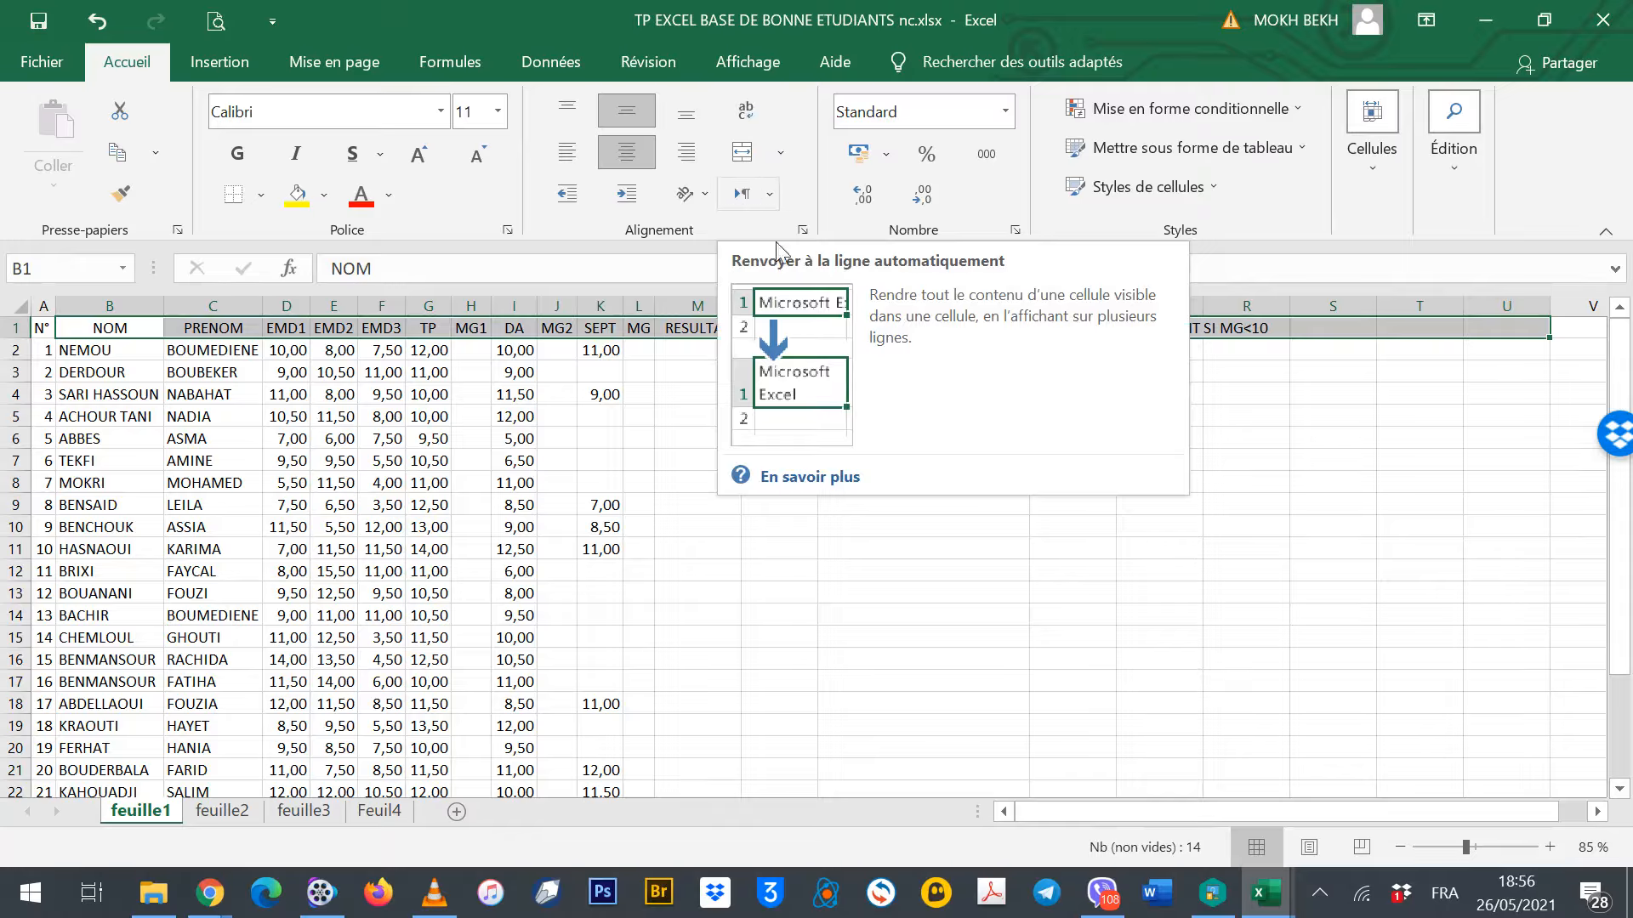
left_click(746, 112)
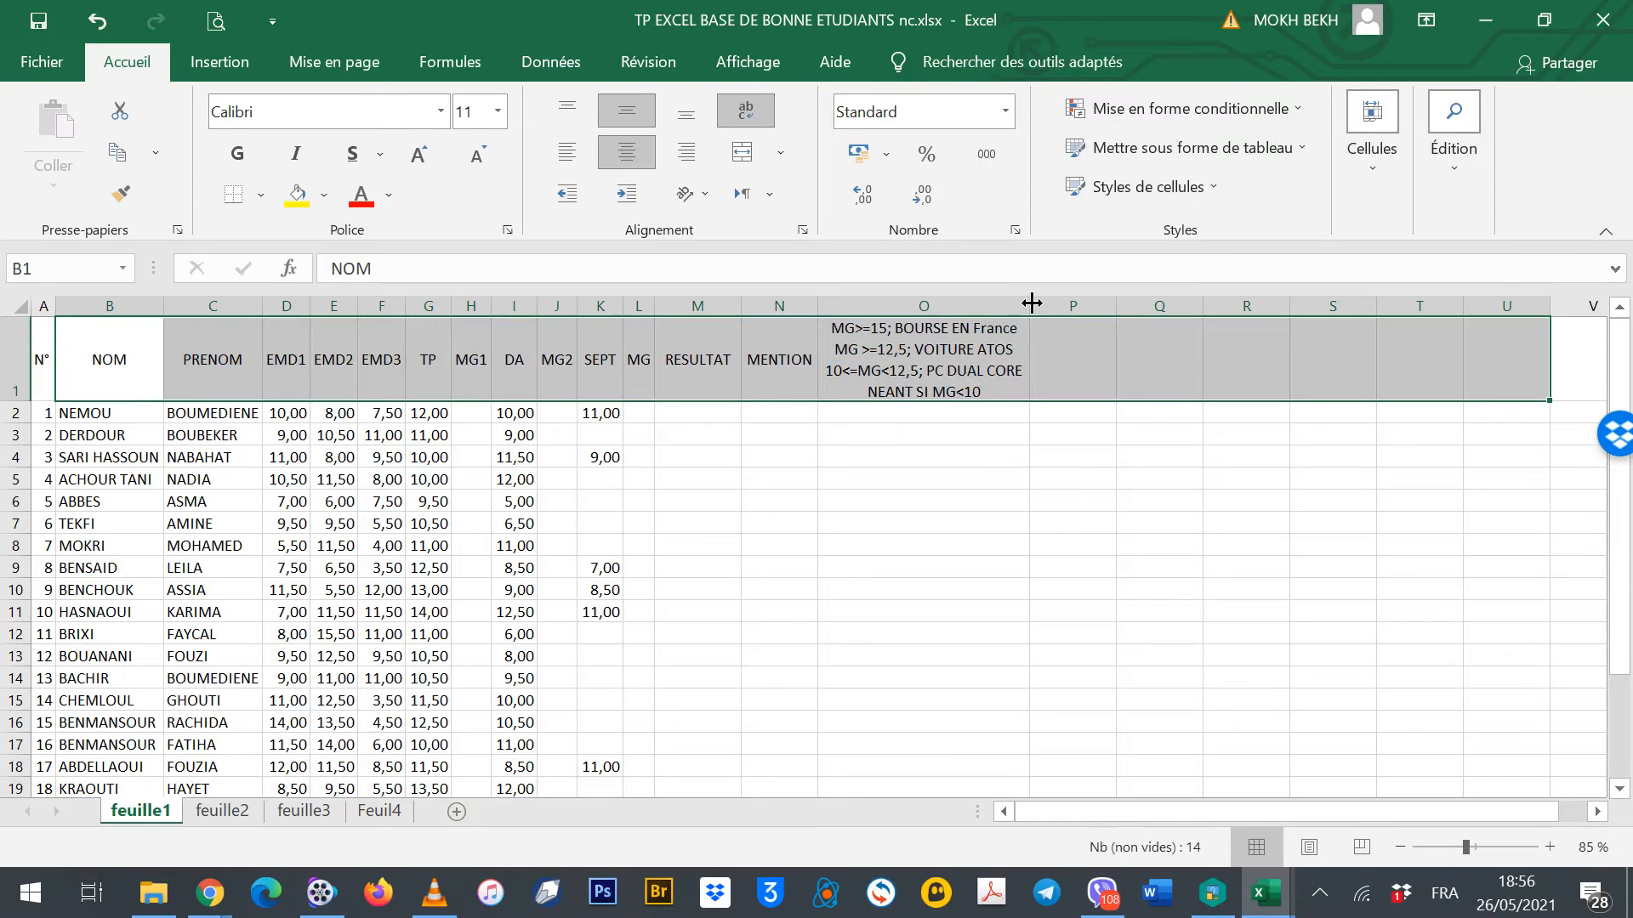
Adjust the width of column O so that its long MG criteria header wraps onto four lines
left_click_drag(1031, 304, 1121, 306)
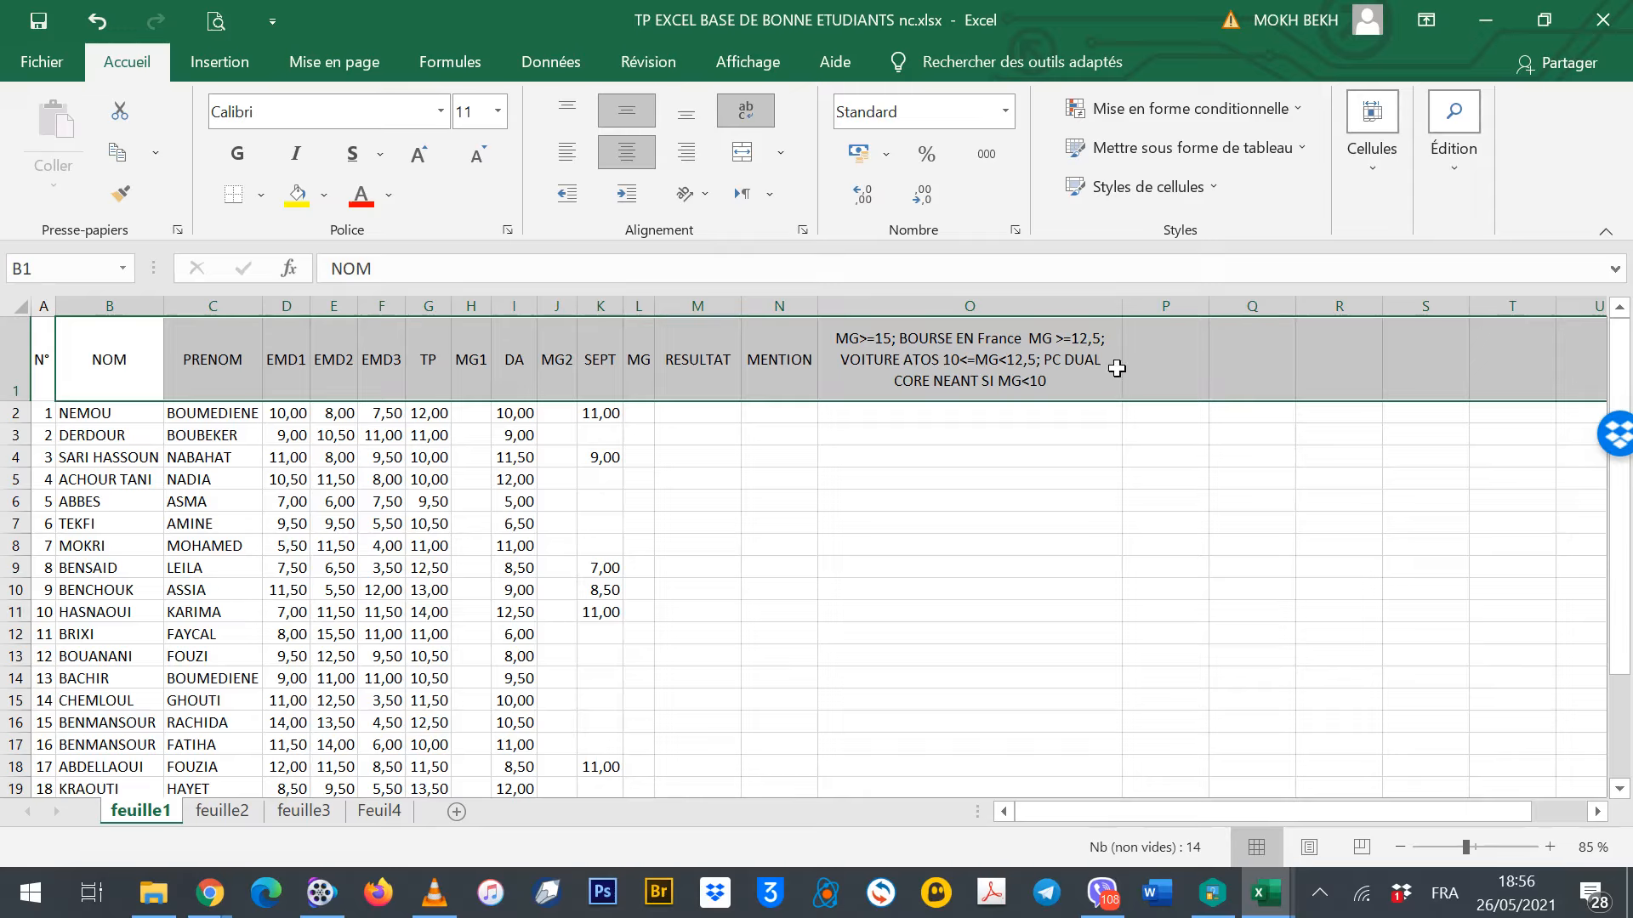
left_click_drag(1122, 304, 1016, 312)
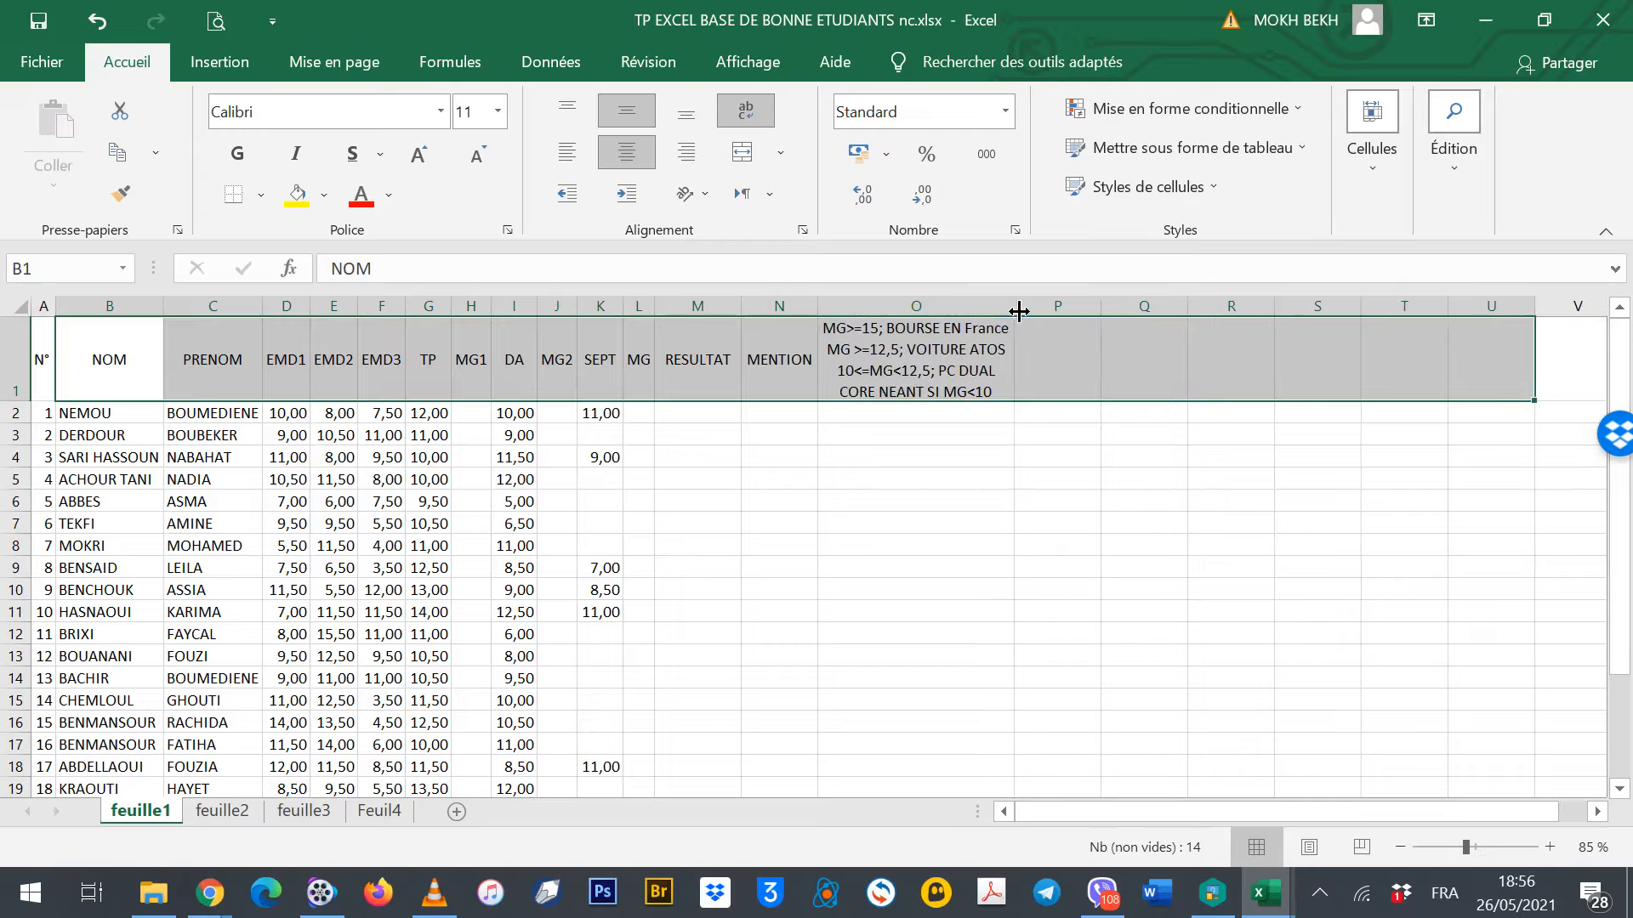
double_click(1015, 306)
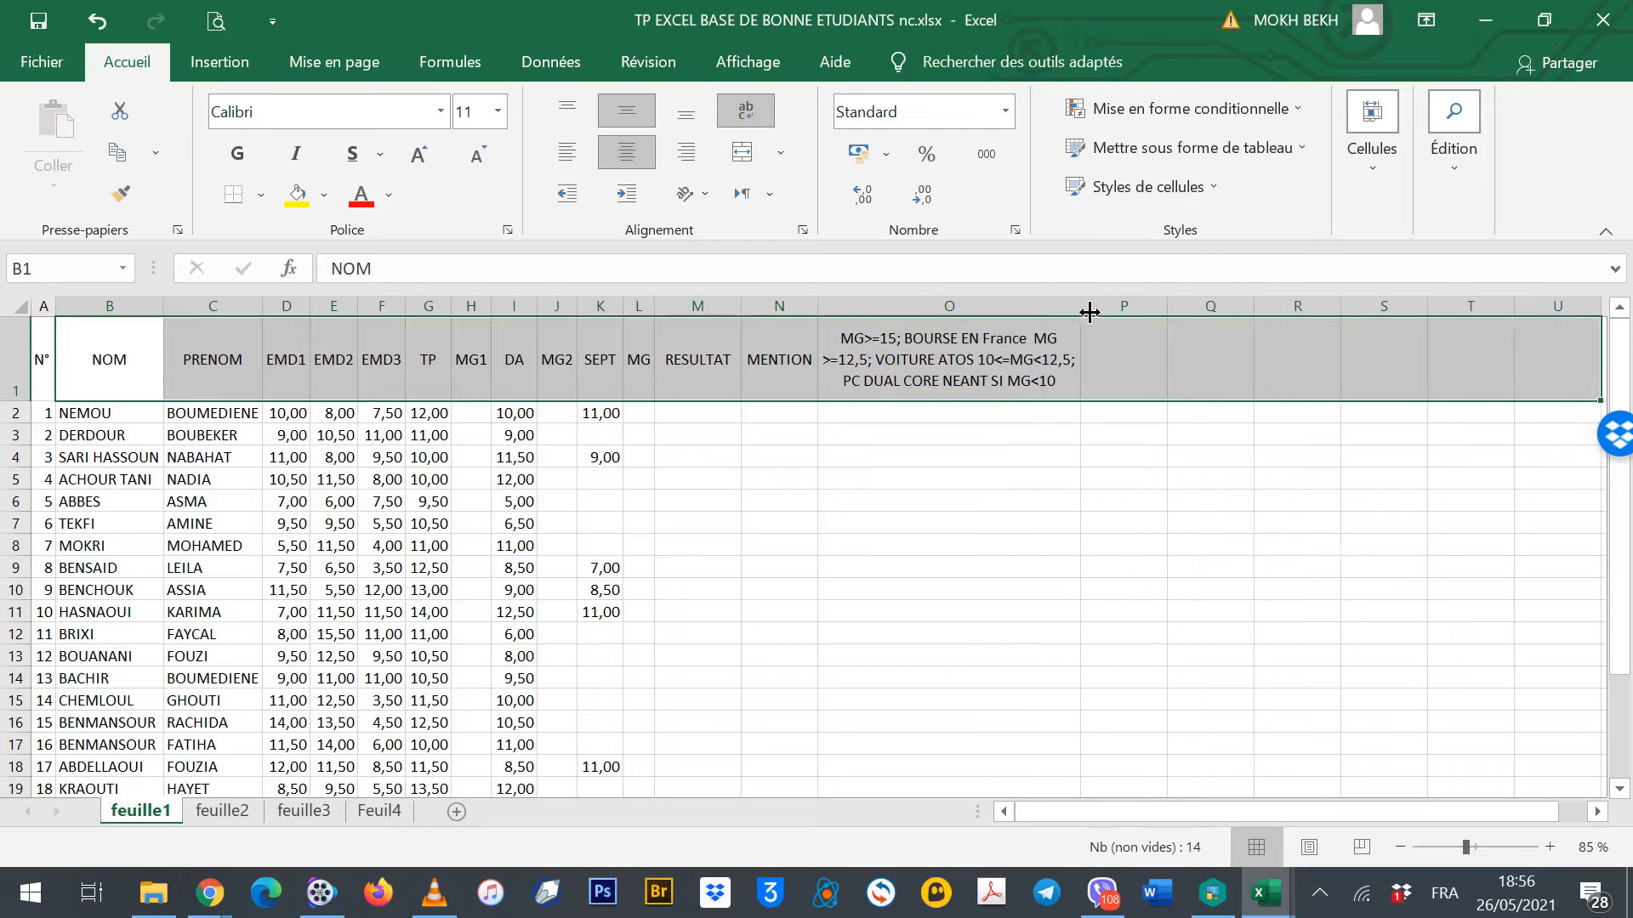
left_click_drag(1080, 307, 1018, 309)
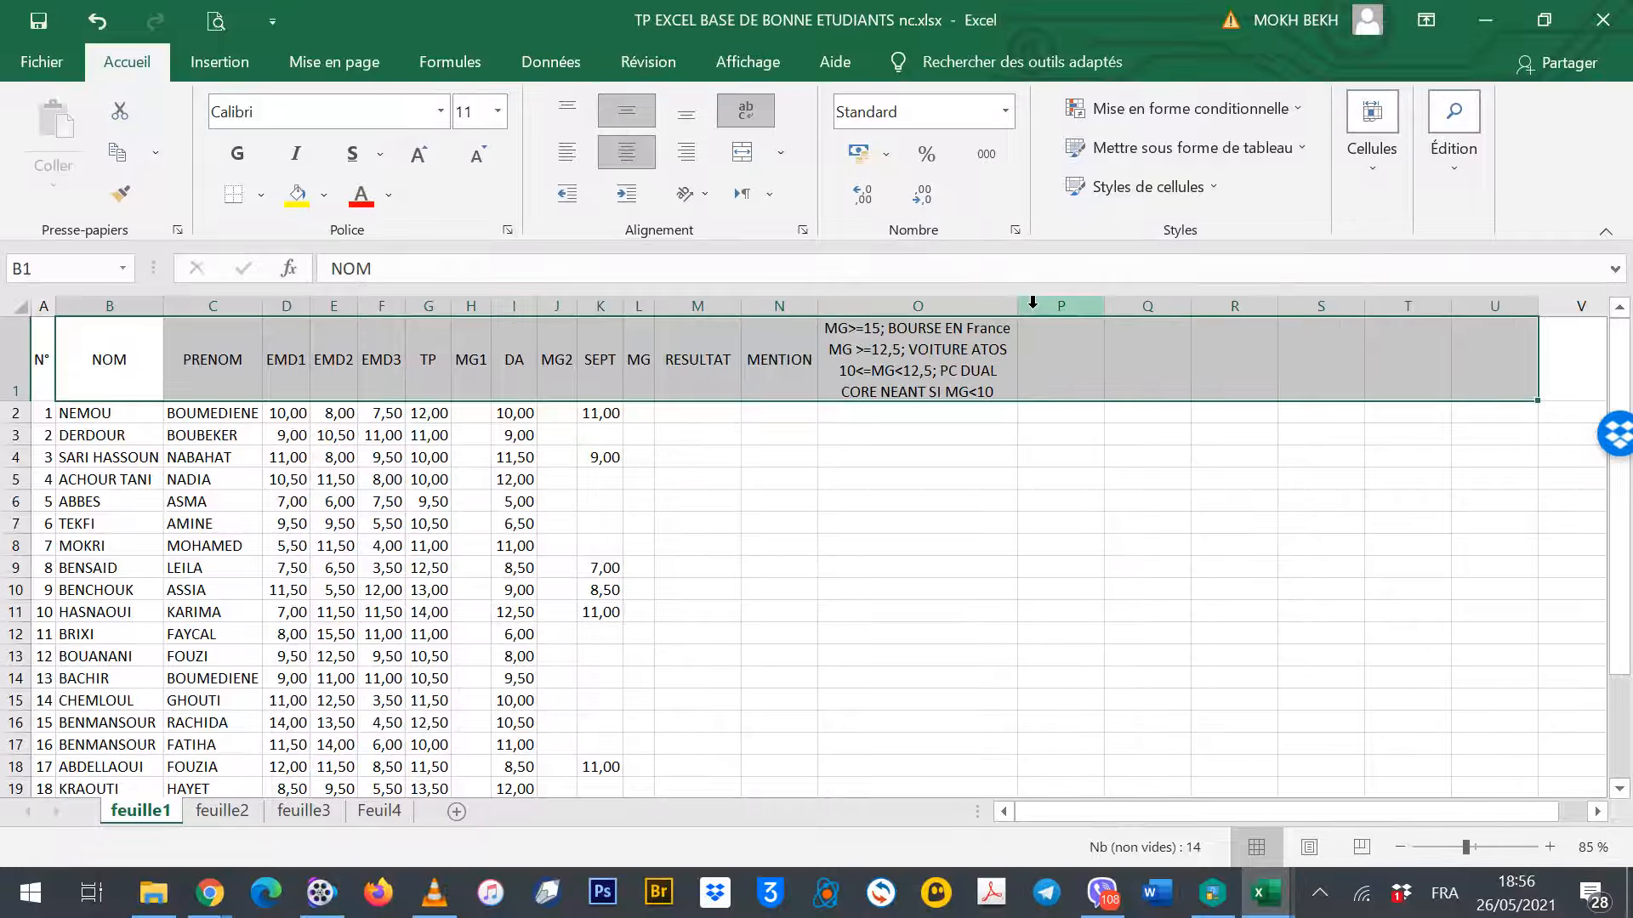
left_click(1016, 306)
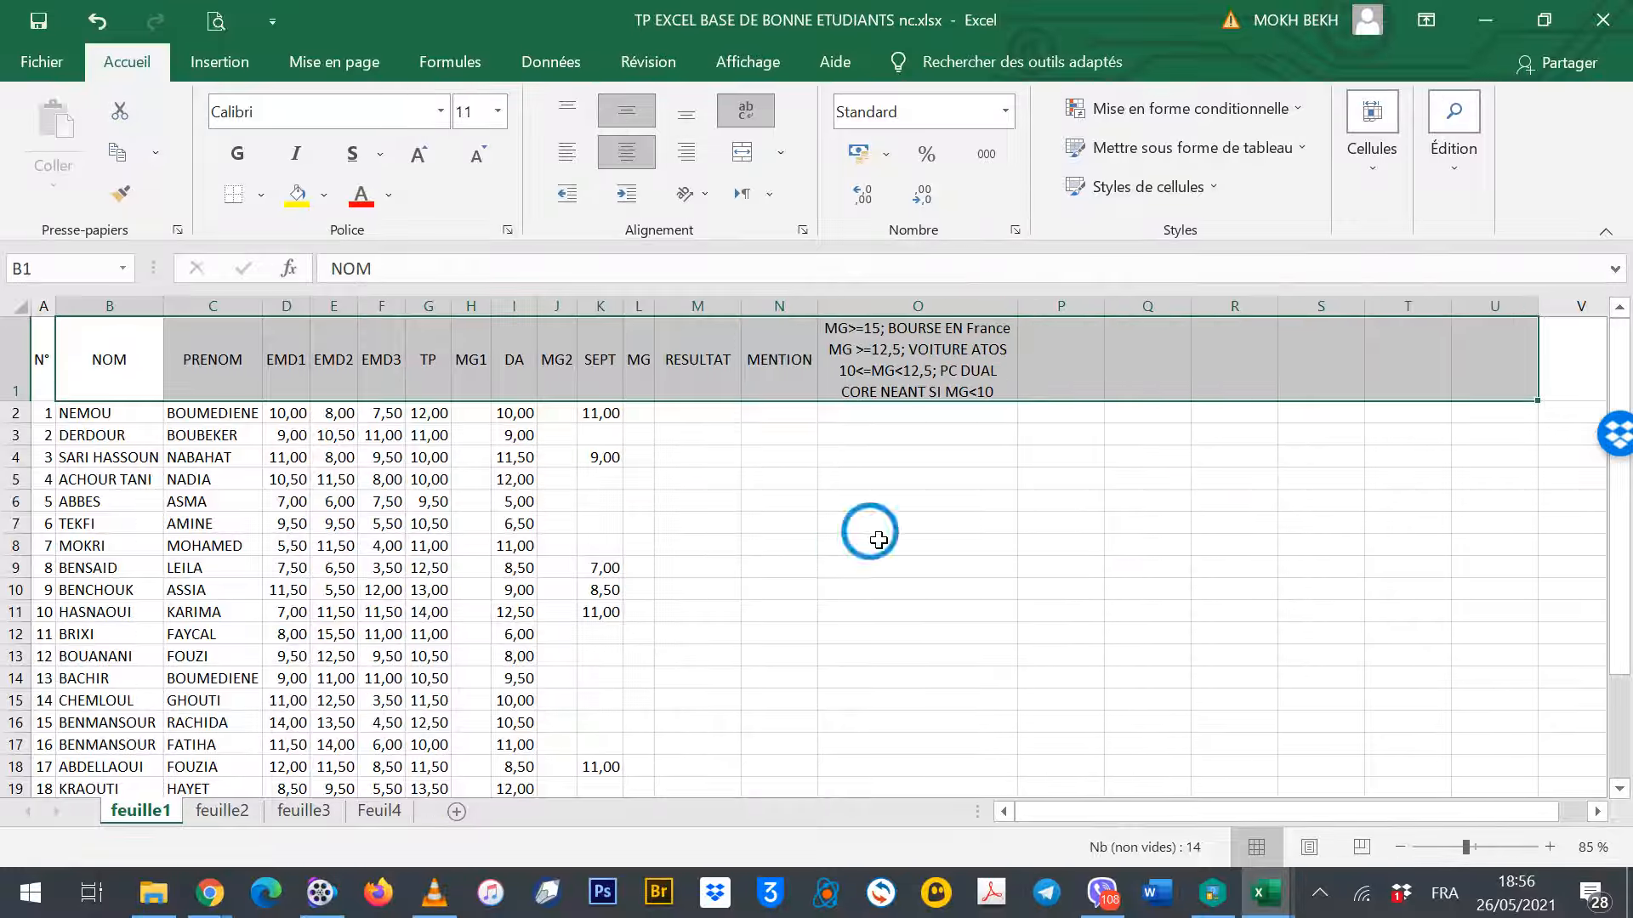
left_click(869, 545)
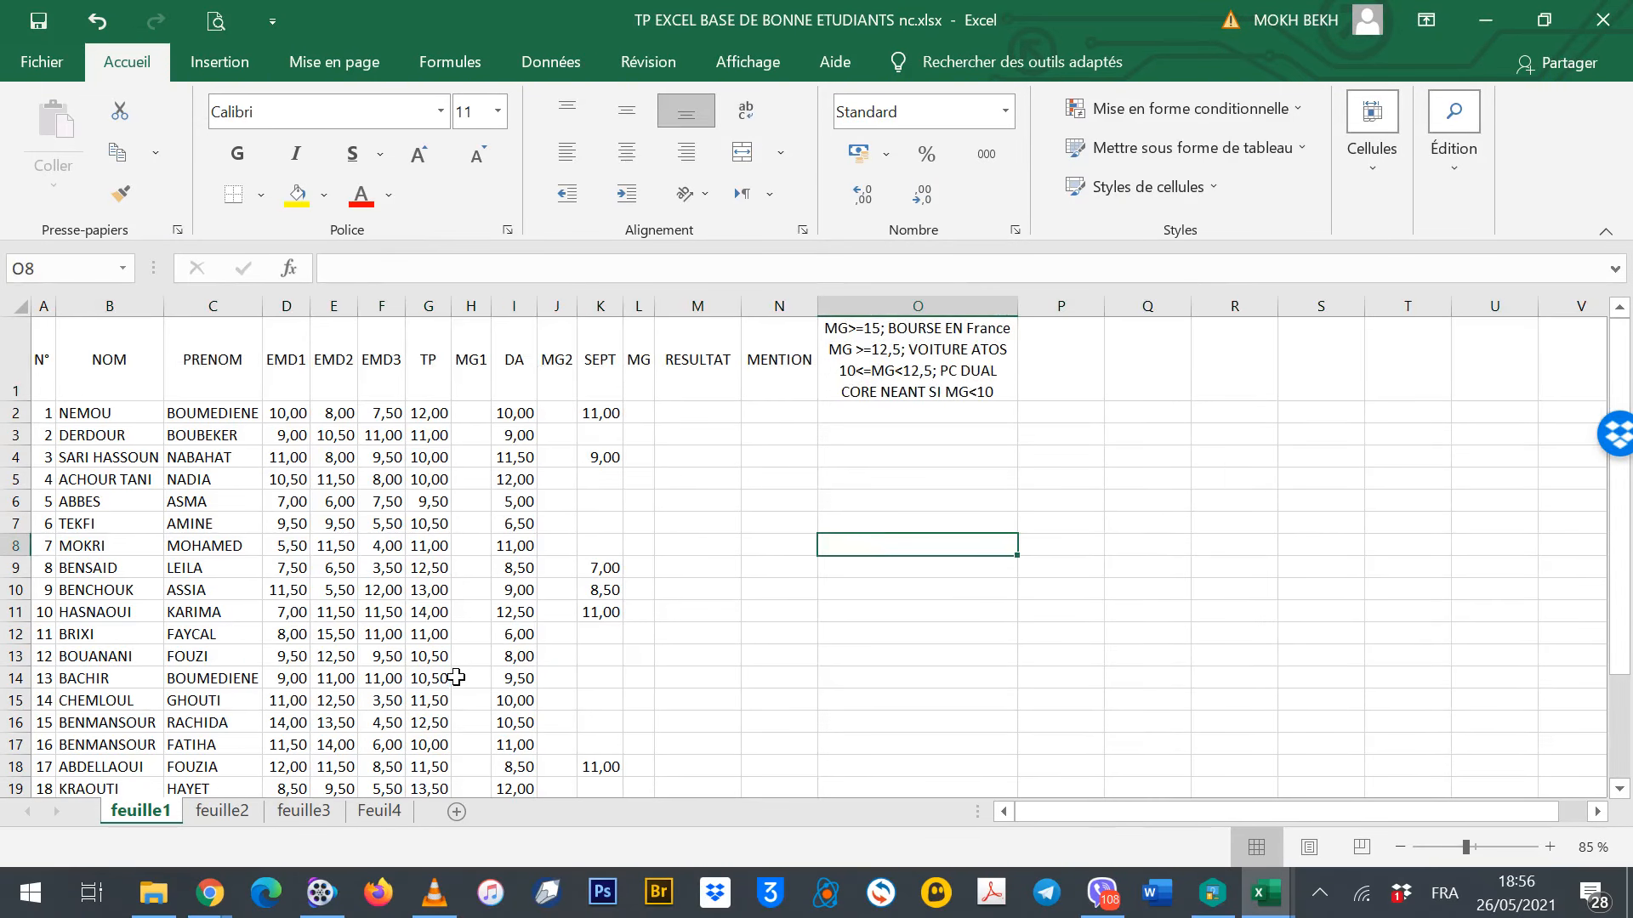
Apply a thick outline and thin inside borders to the whole table, cells A1:O27
scroll(440, 671, "down", 3)
scroll(439, 672, "up", 3)
left_click_drag(42, 348, 900, 704)
right_click(850, 426)
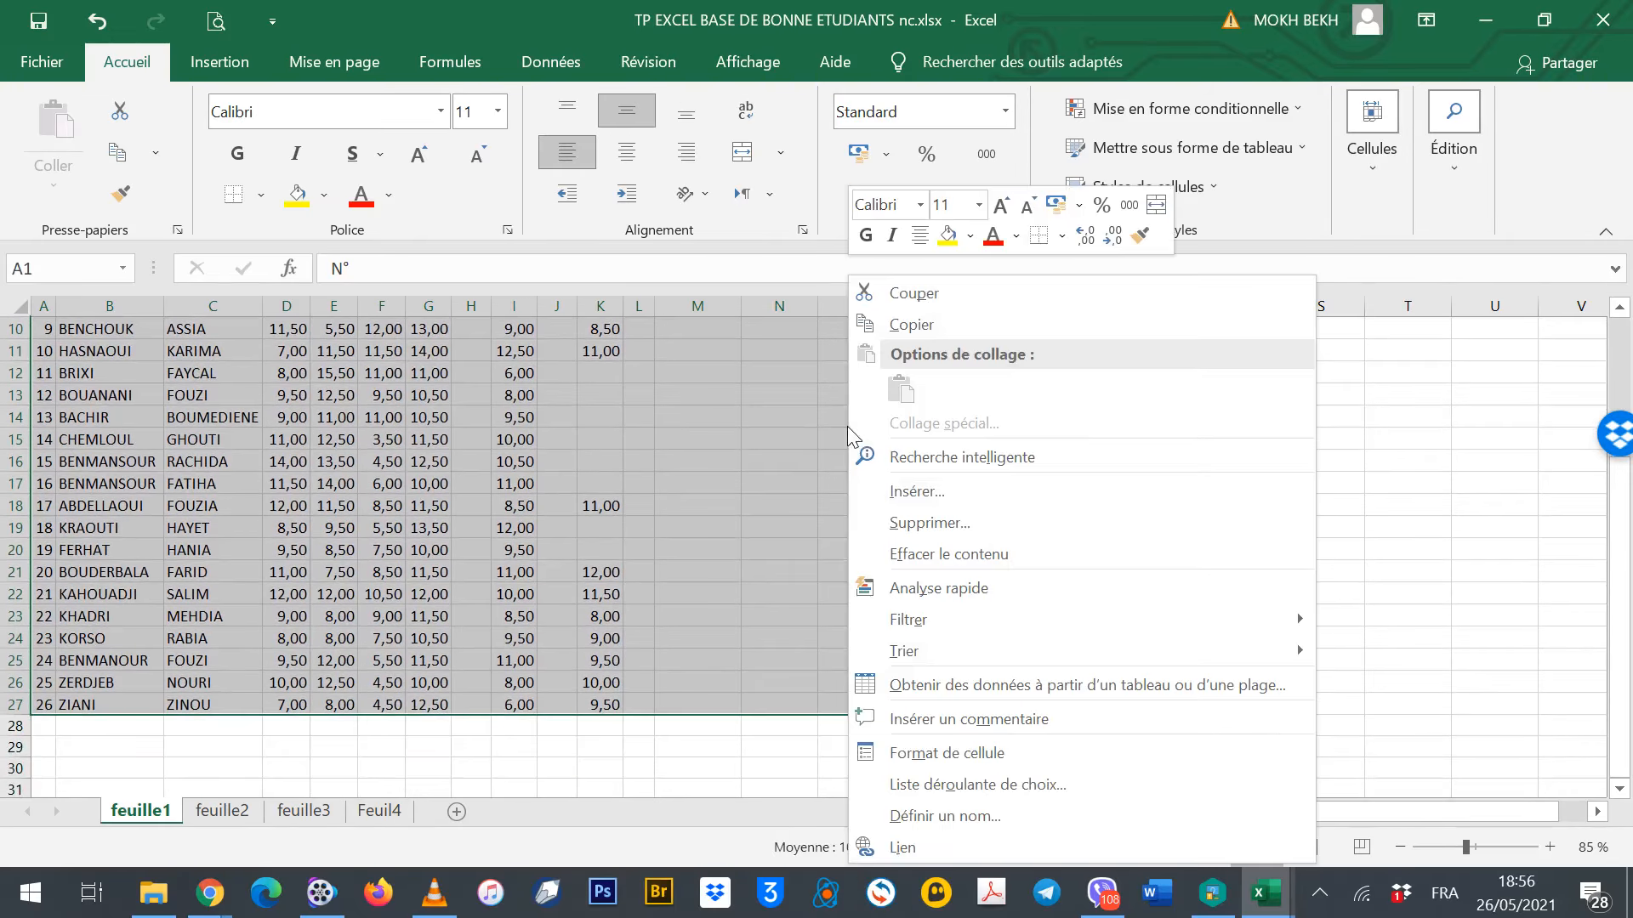
left_click(927, 753)
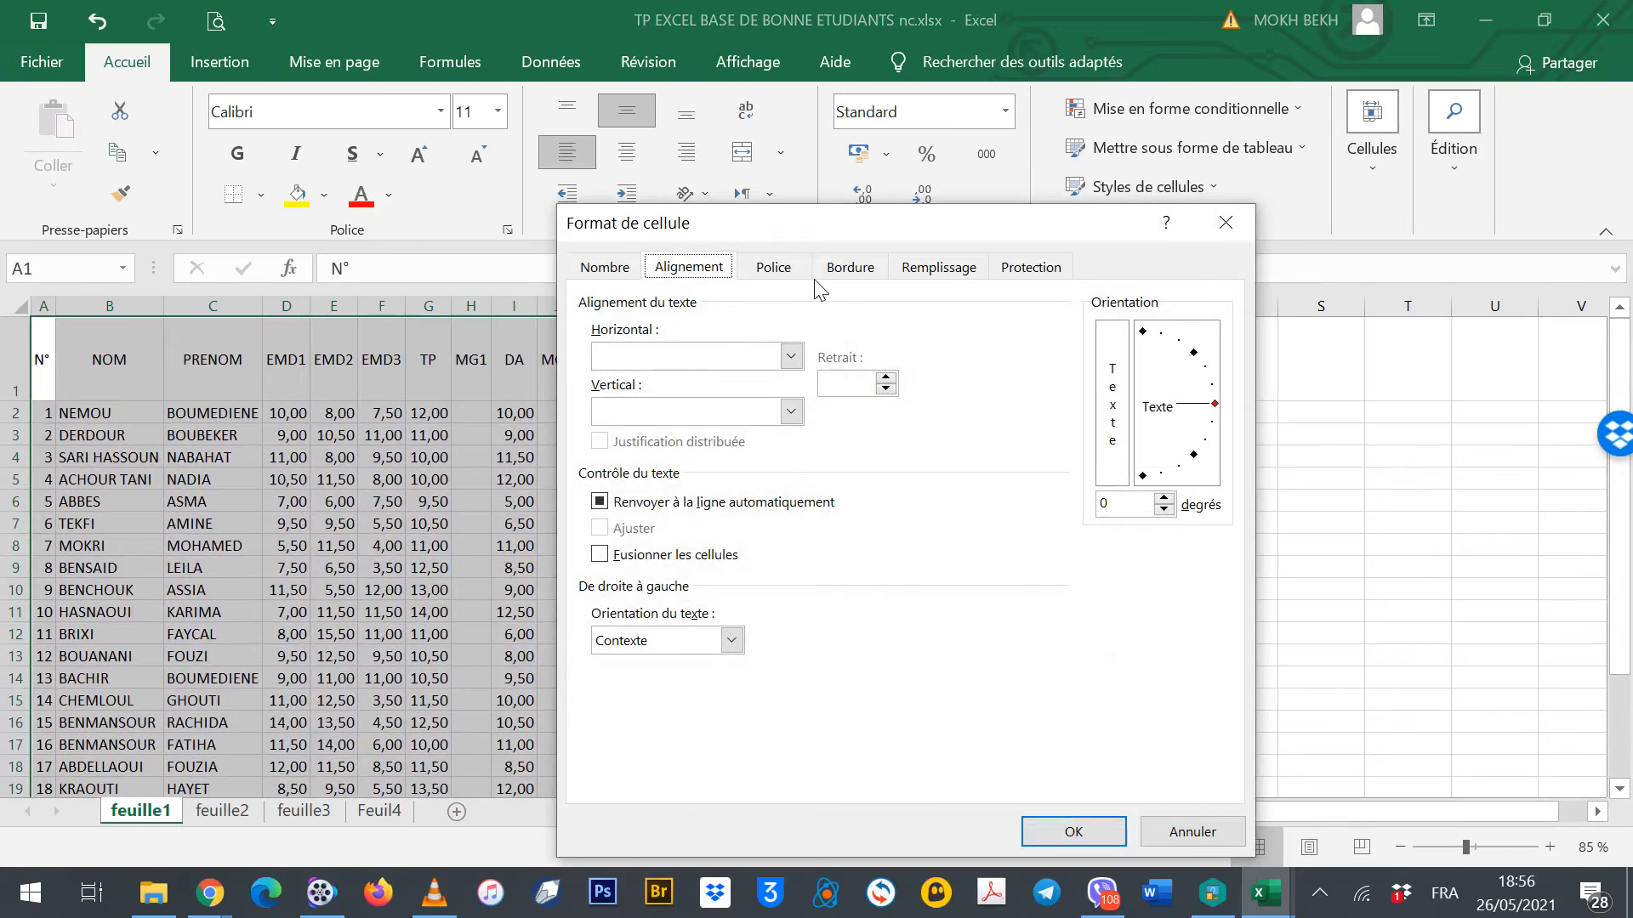
left_click(874, 278)
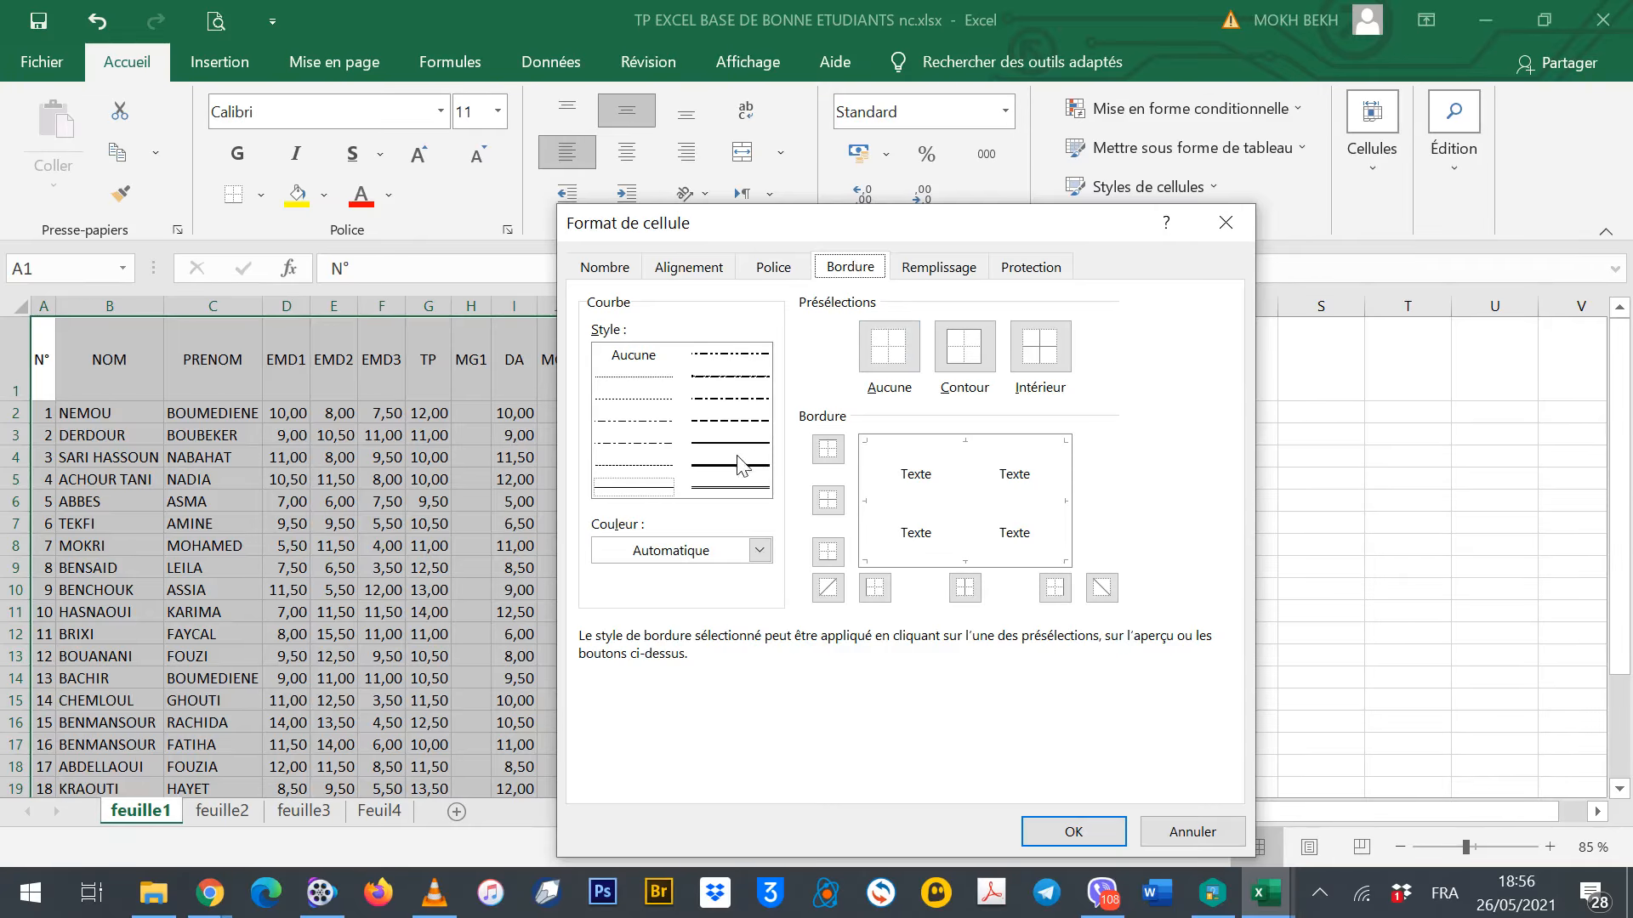
left_click(714, 468)
left_click(967, 349)
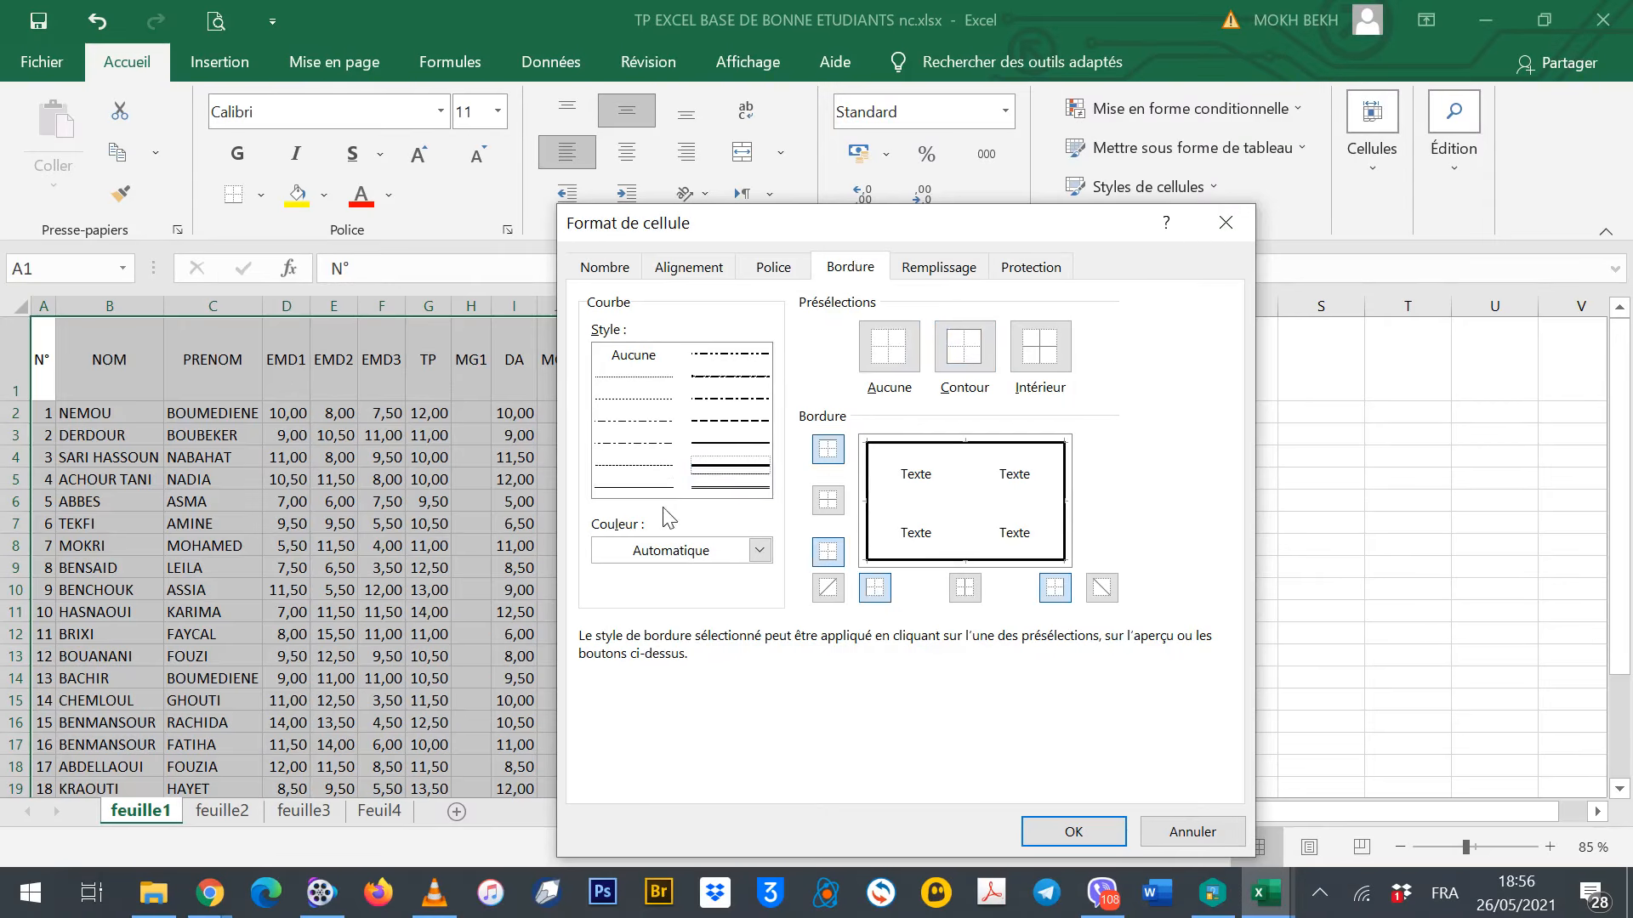
left_click(636, 486)
left_click(1038, 353)
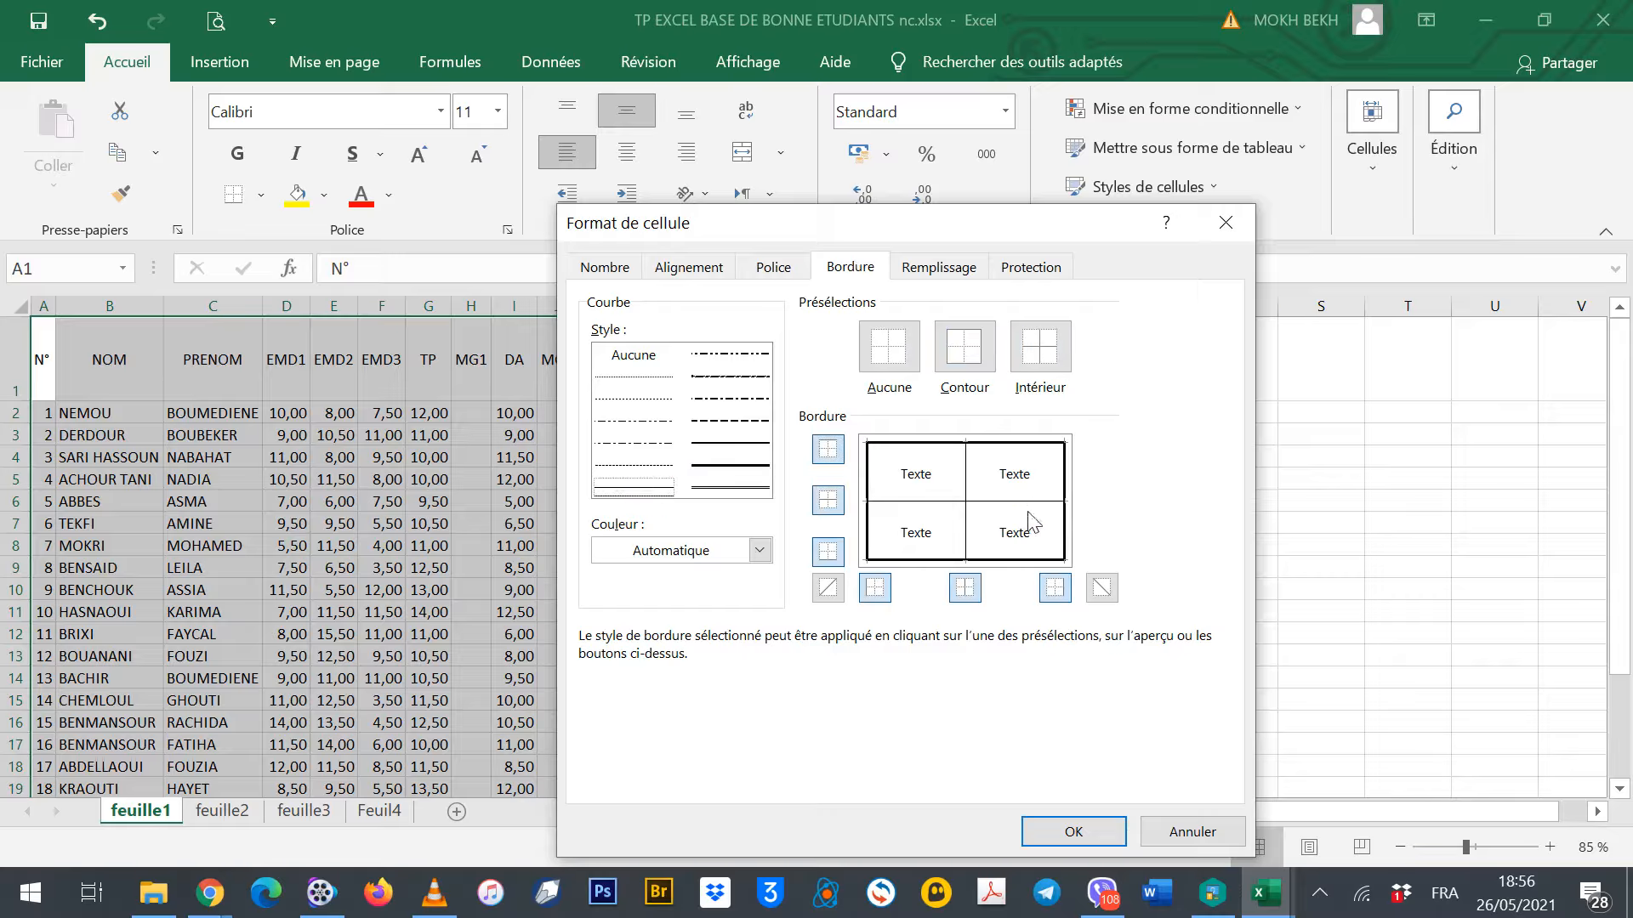
left_click(1074, 834)
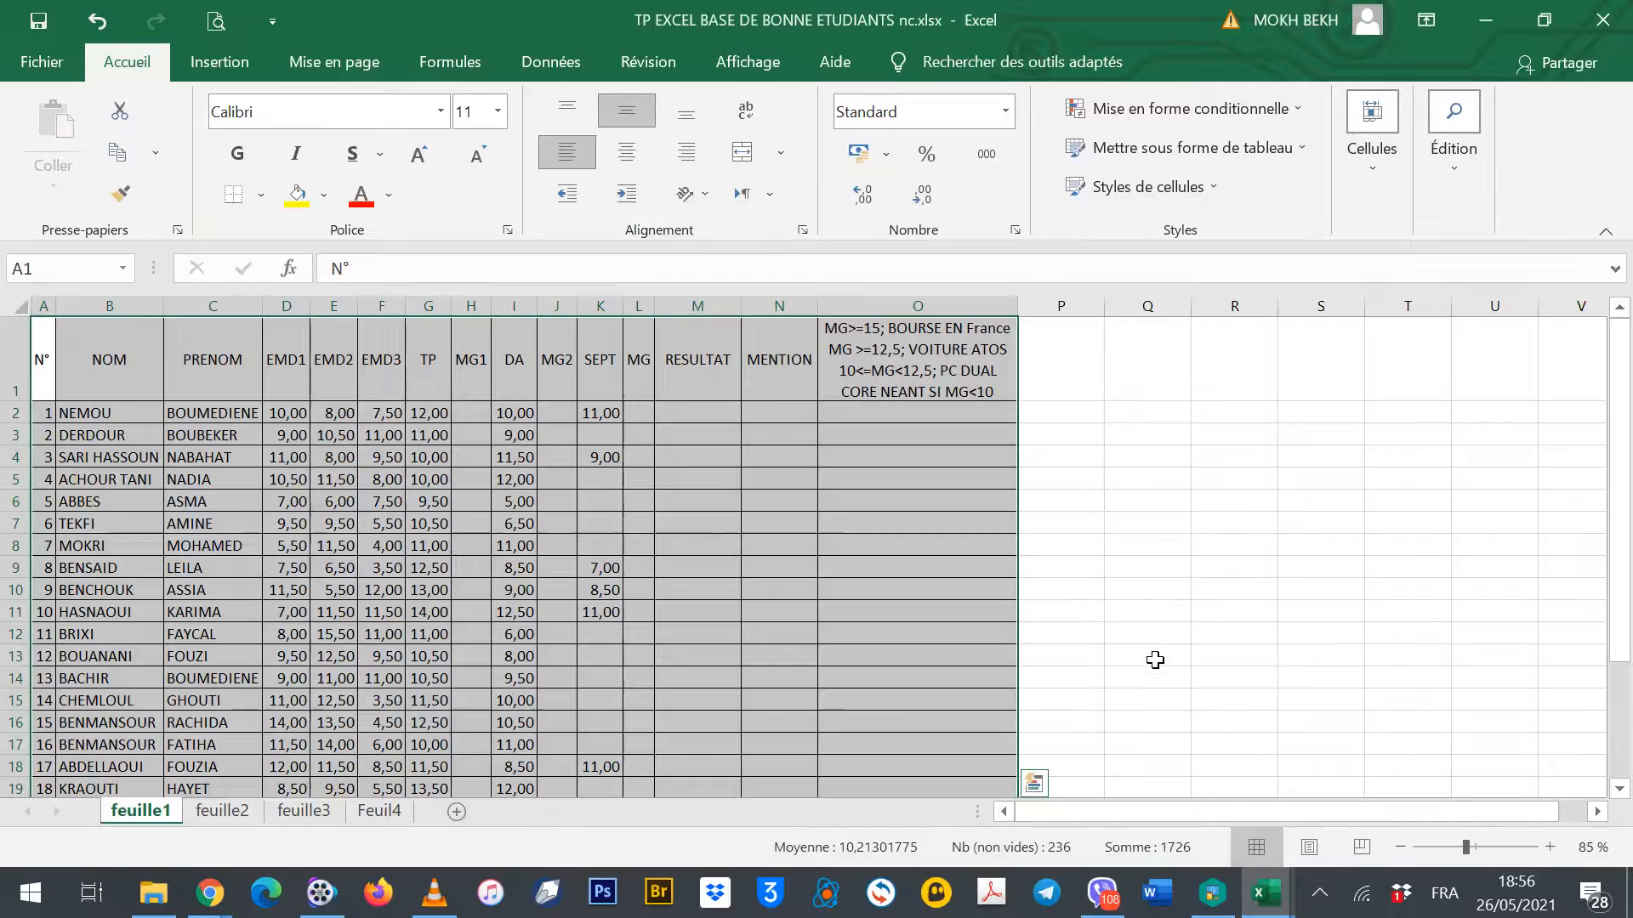
left_click(1130, 631)
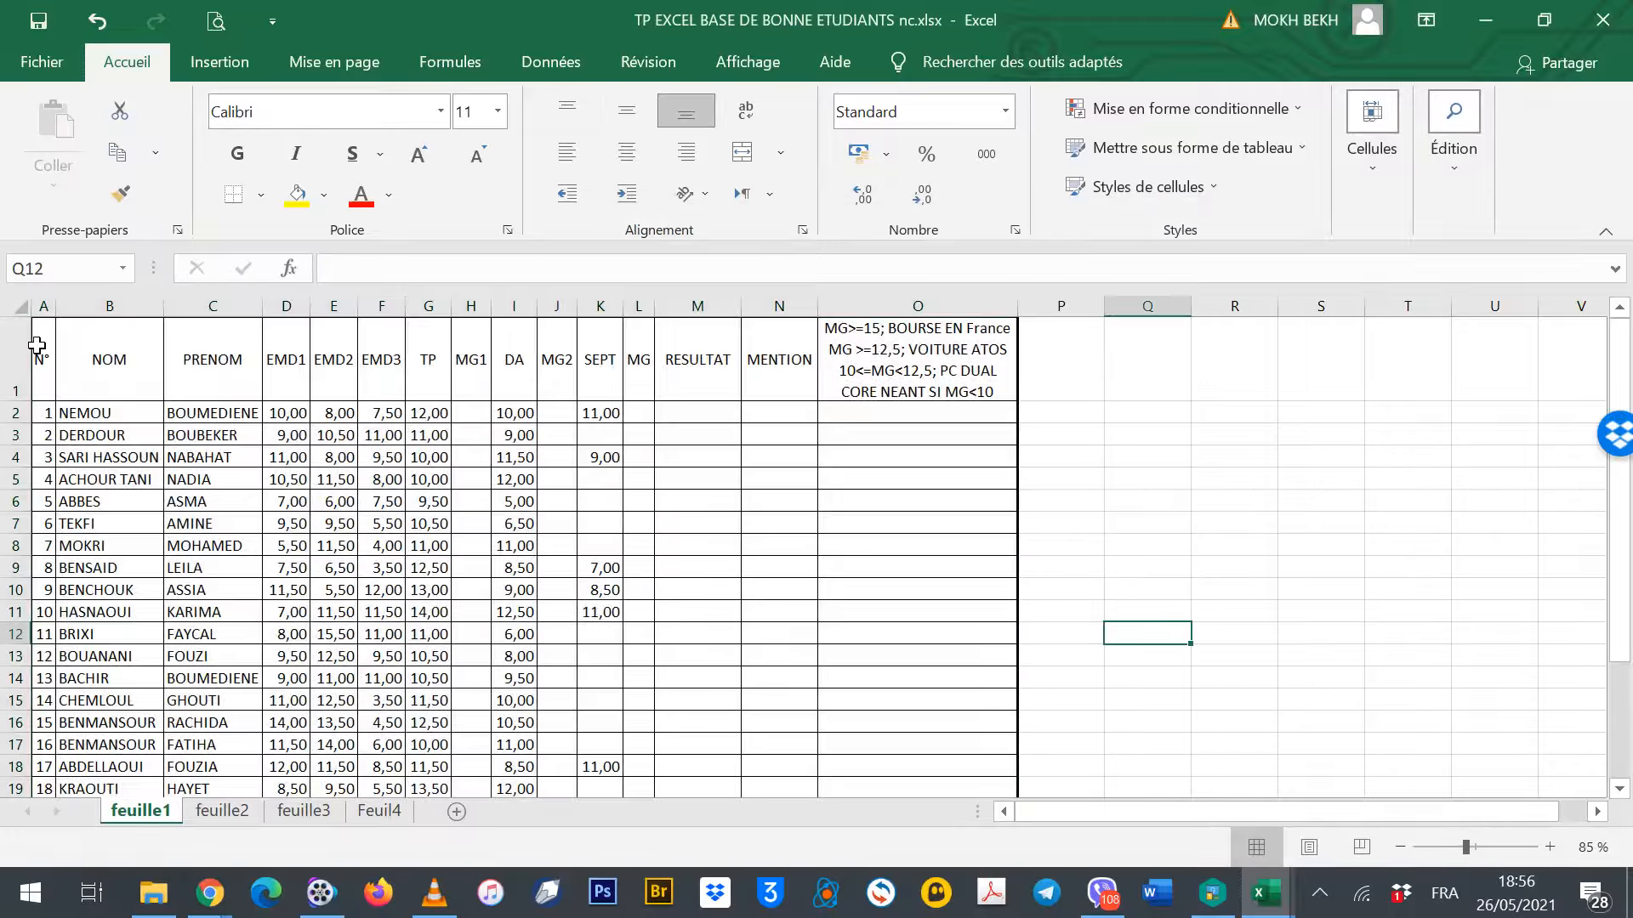
Add a thick bottom border under the header row cells A1:O1
left_click_drag(37, 345, 907, 347)
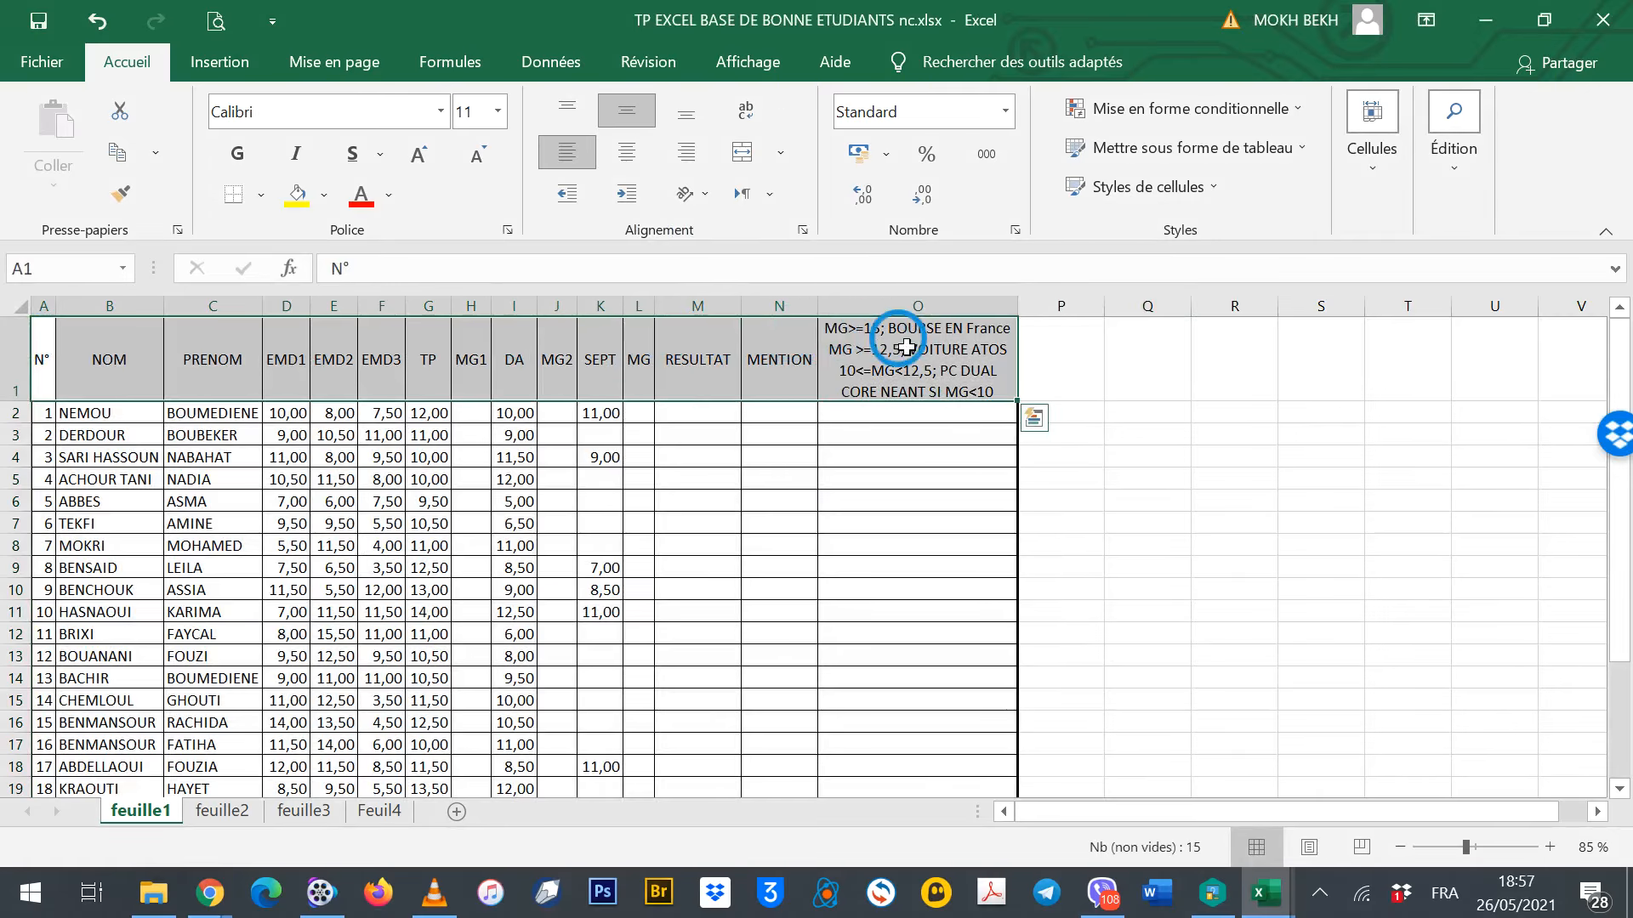
right_click(907, 347)
left_click(988, 758)
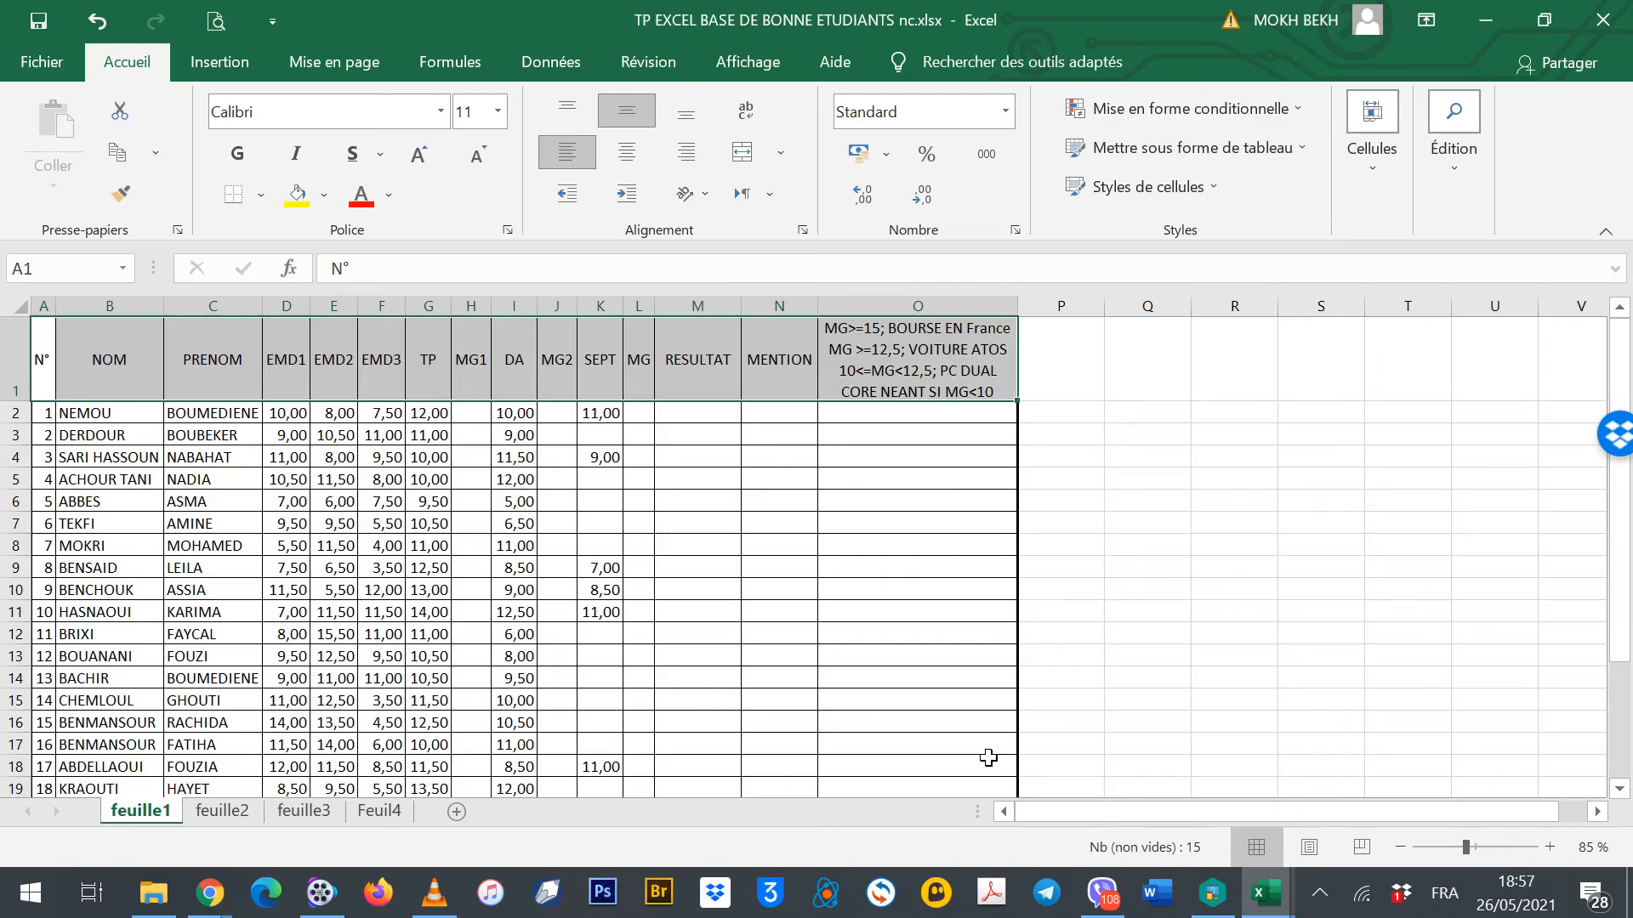
left_click(1016, 561)
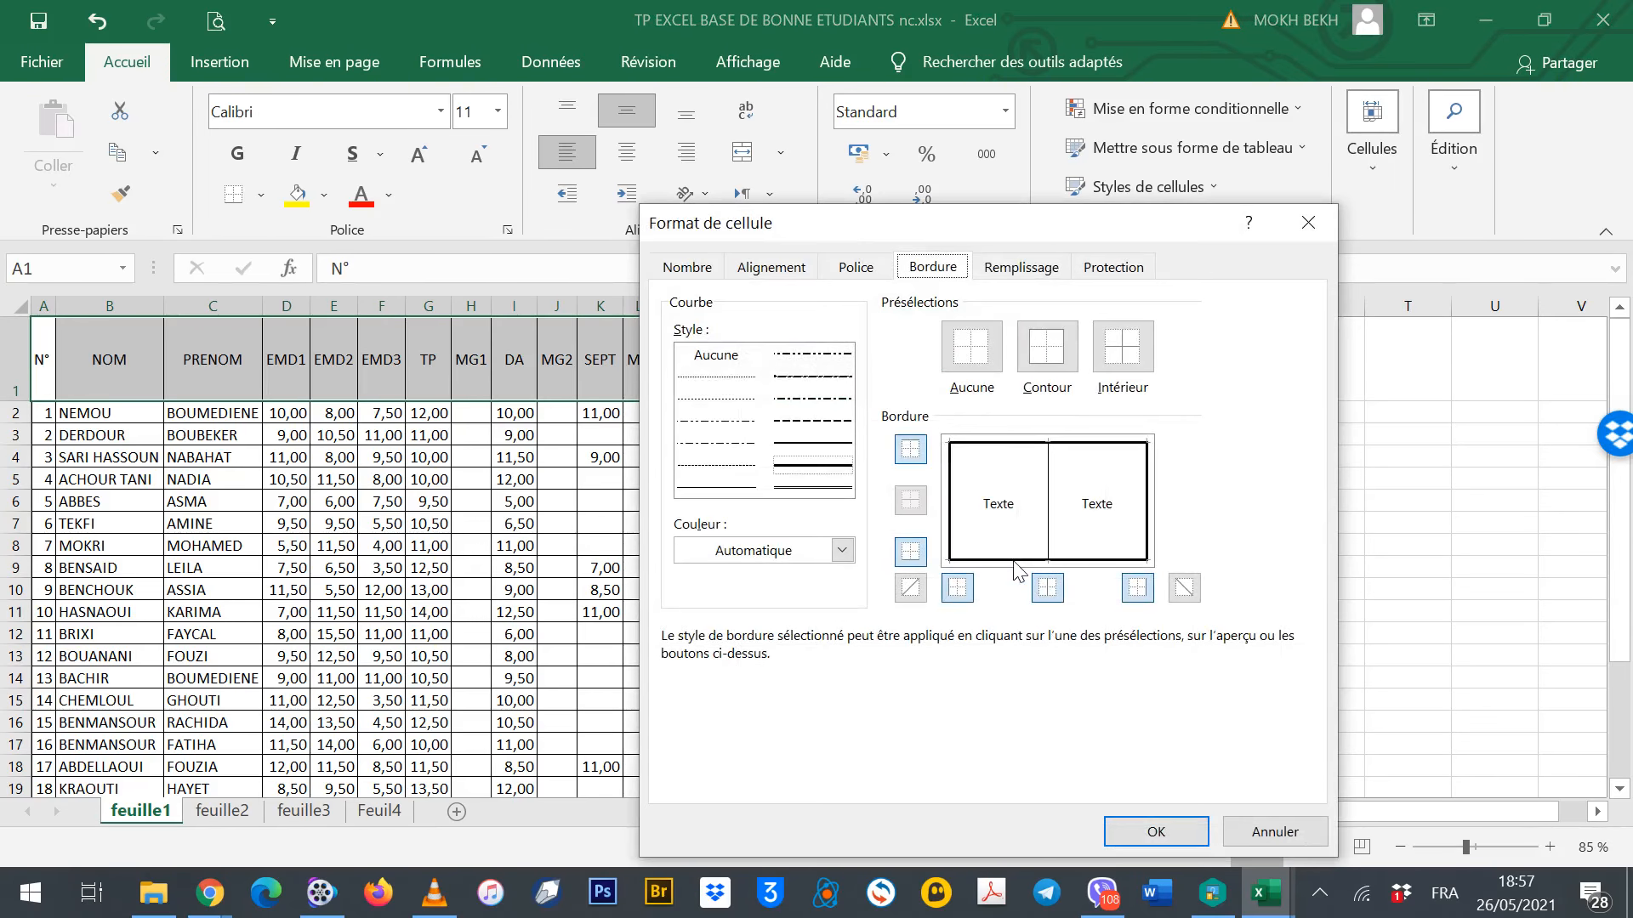
left_click(1157, 831)
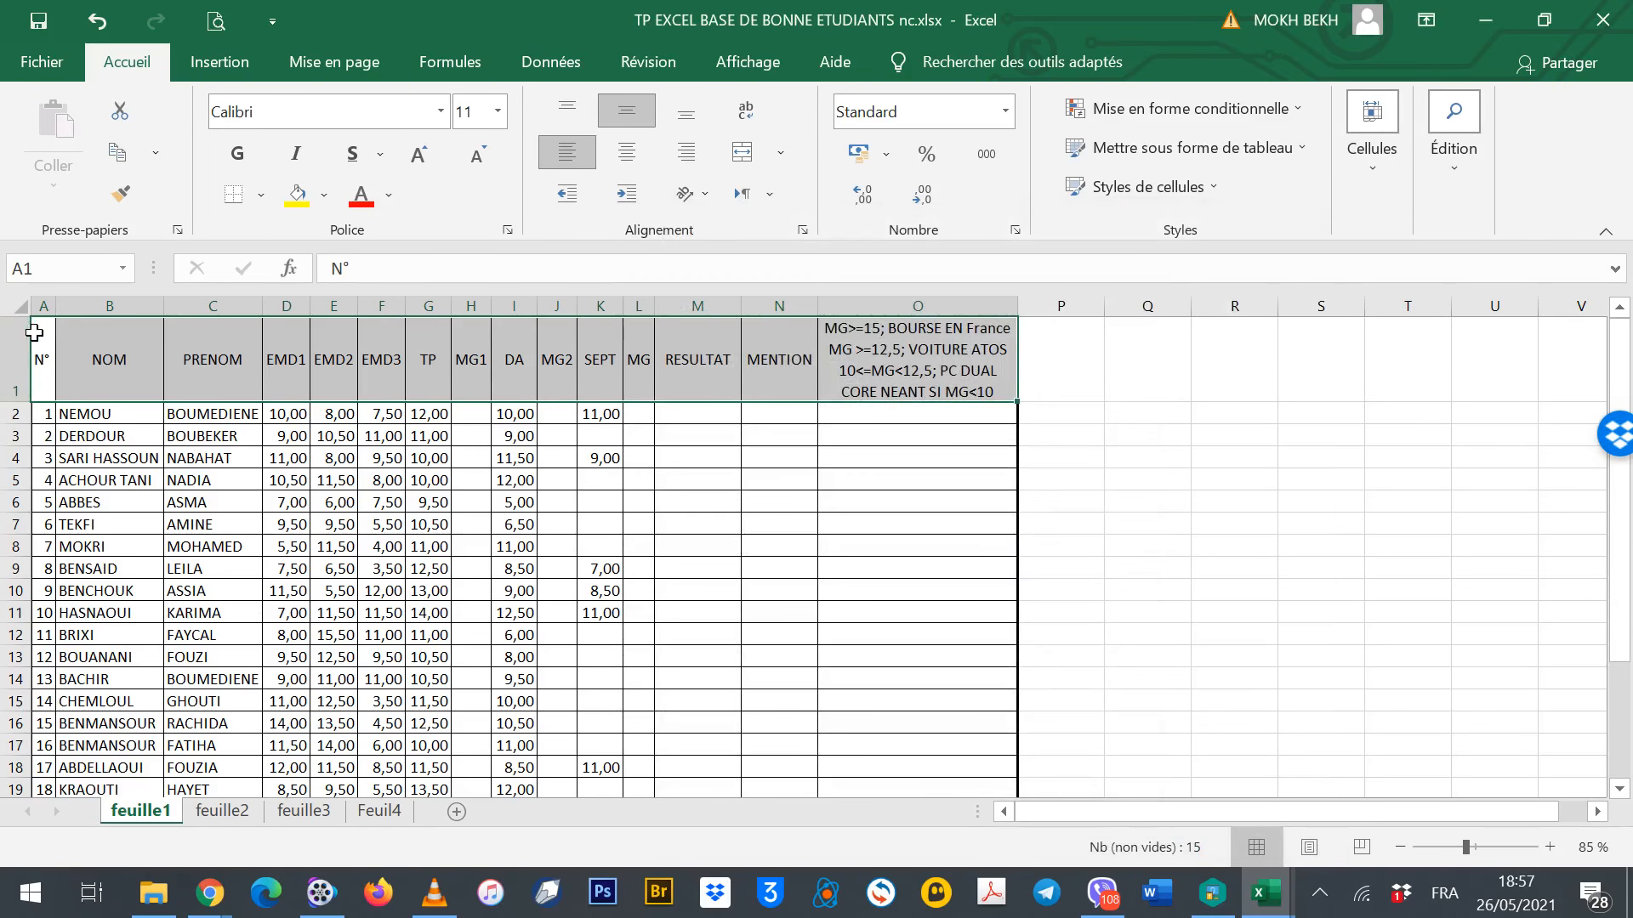
left_click_drag(34, 330, 37, 500)
left_click(67, 501)
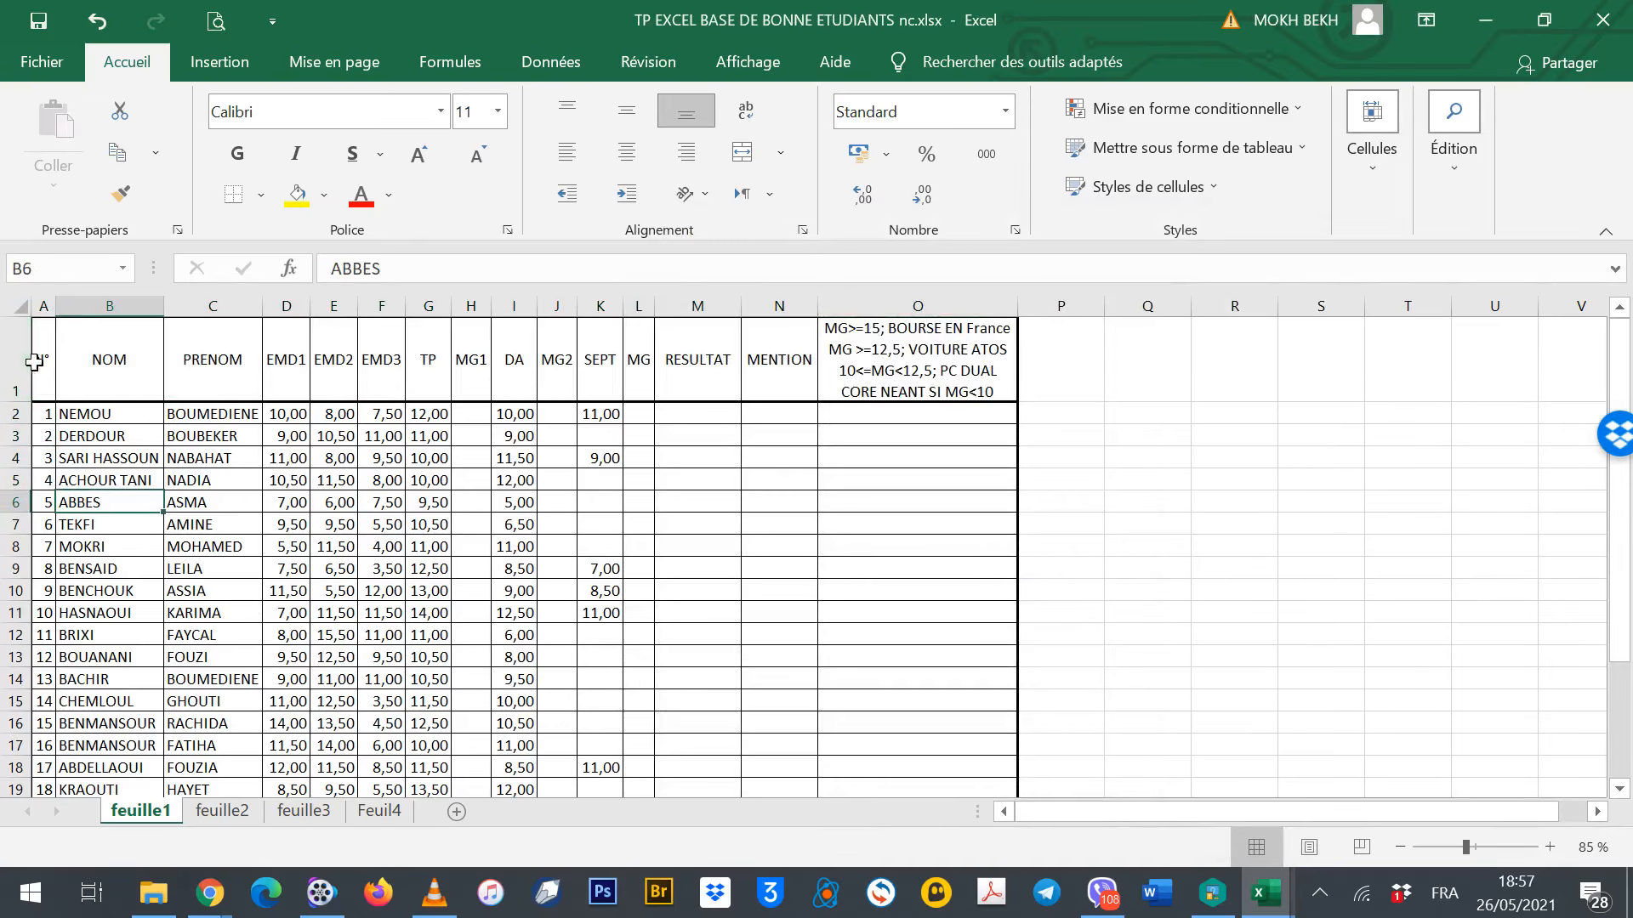
Add a thick border along the right side of the N° column, cells A1:A27
left_click_drag(34, 362, 40, 752)
right_click(44, 640)
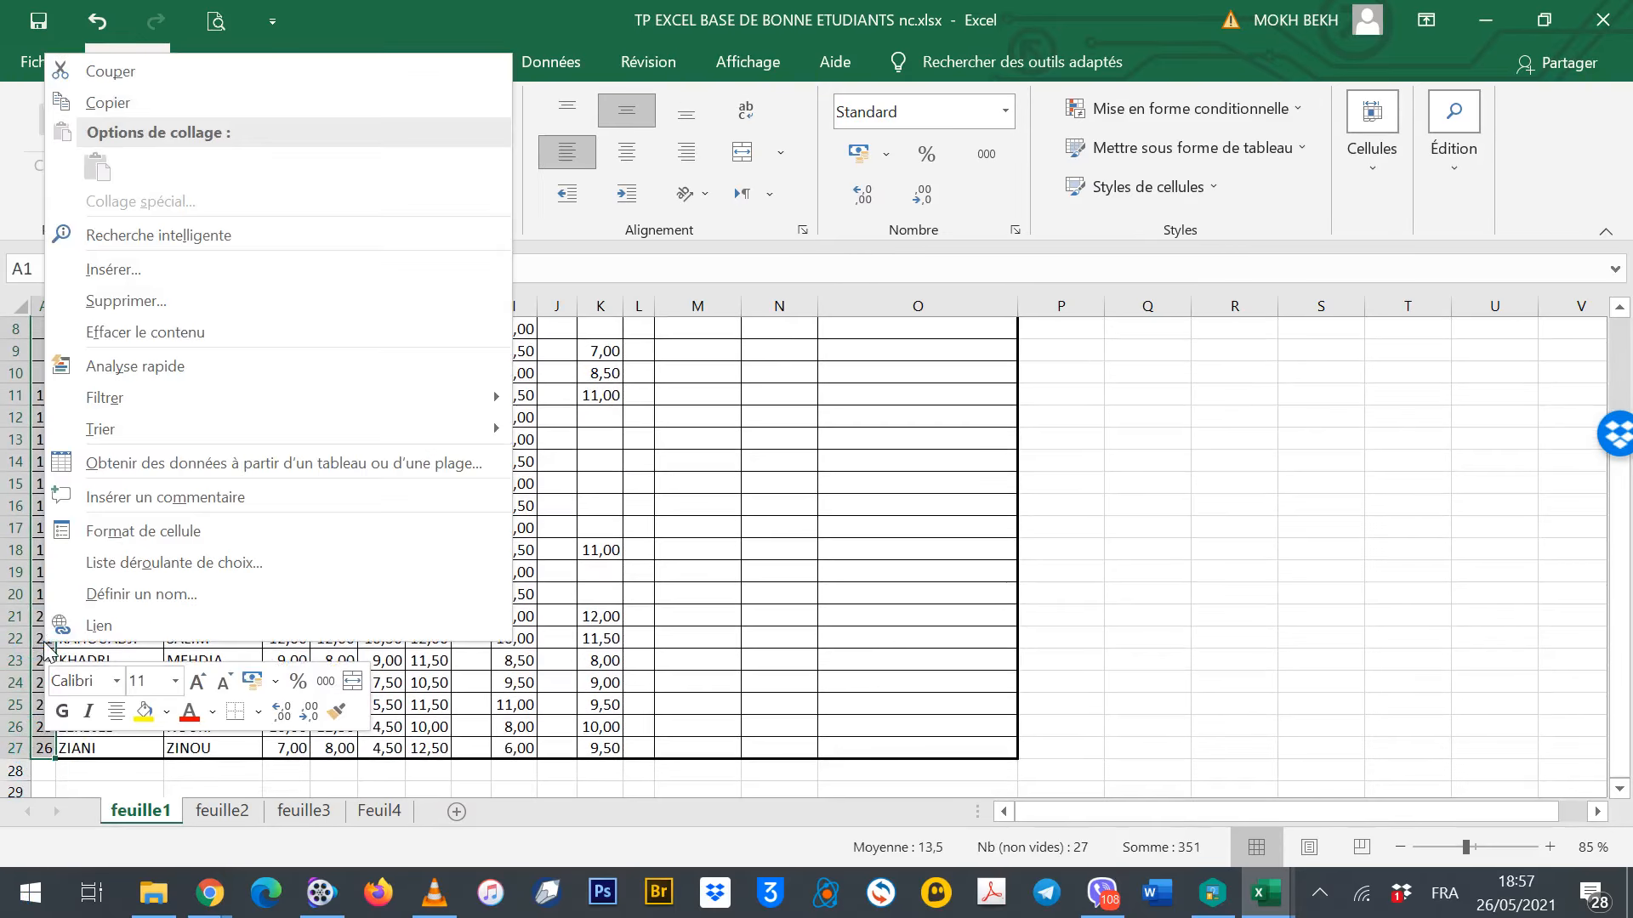
left_click(178, 544)
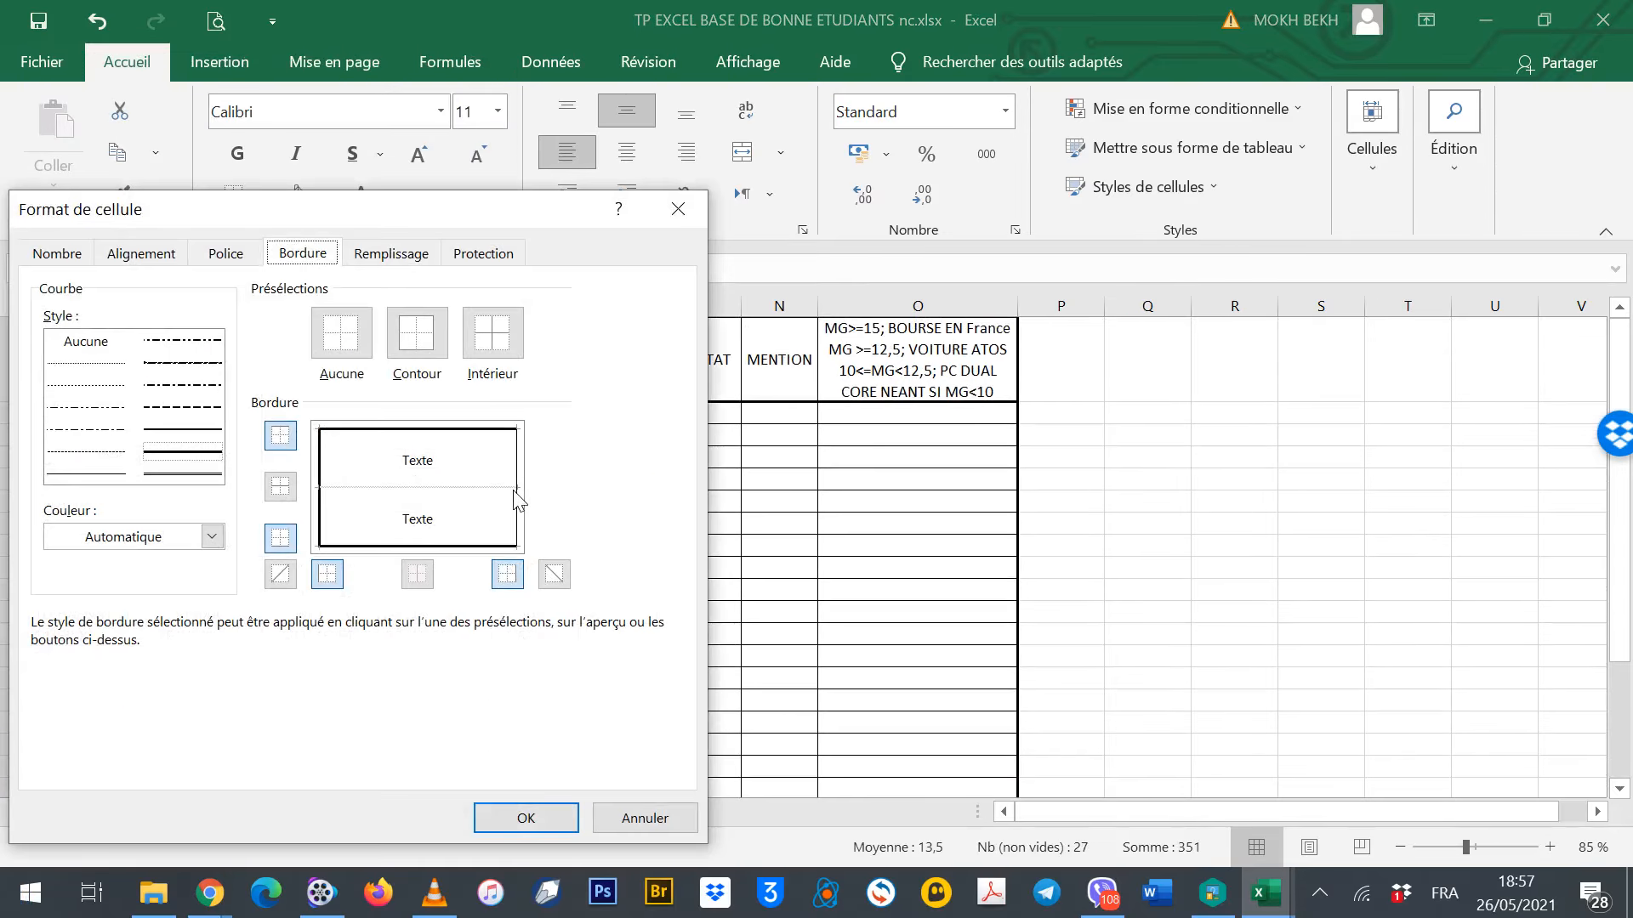
left_click(526, 818)
left_click(495, 658)
scroll(501, 663, "down", 4)
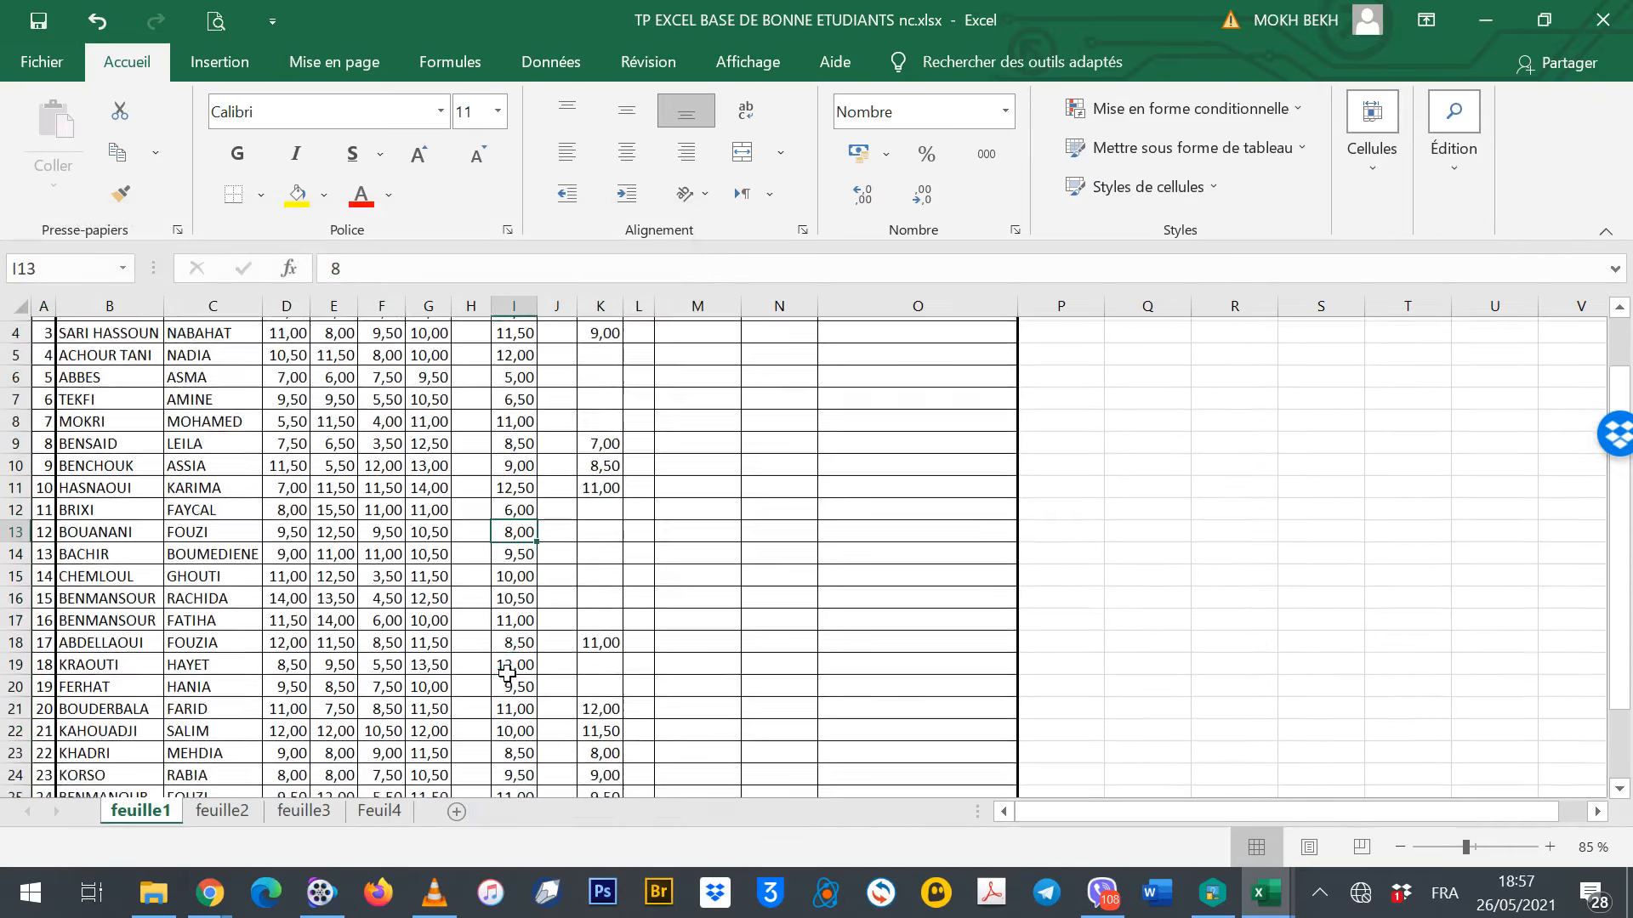
scroll(508, 674, "up", 4)
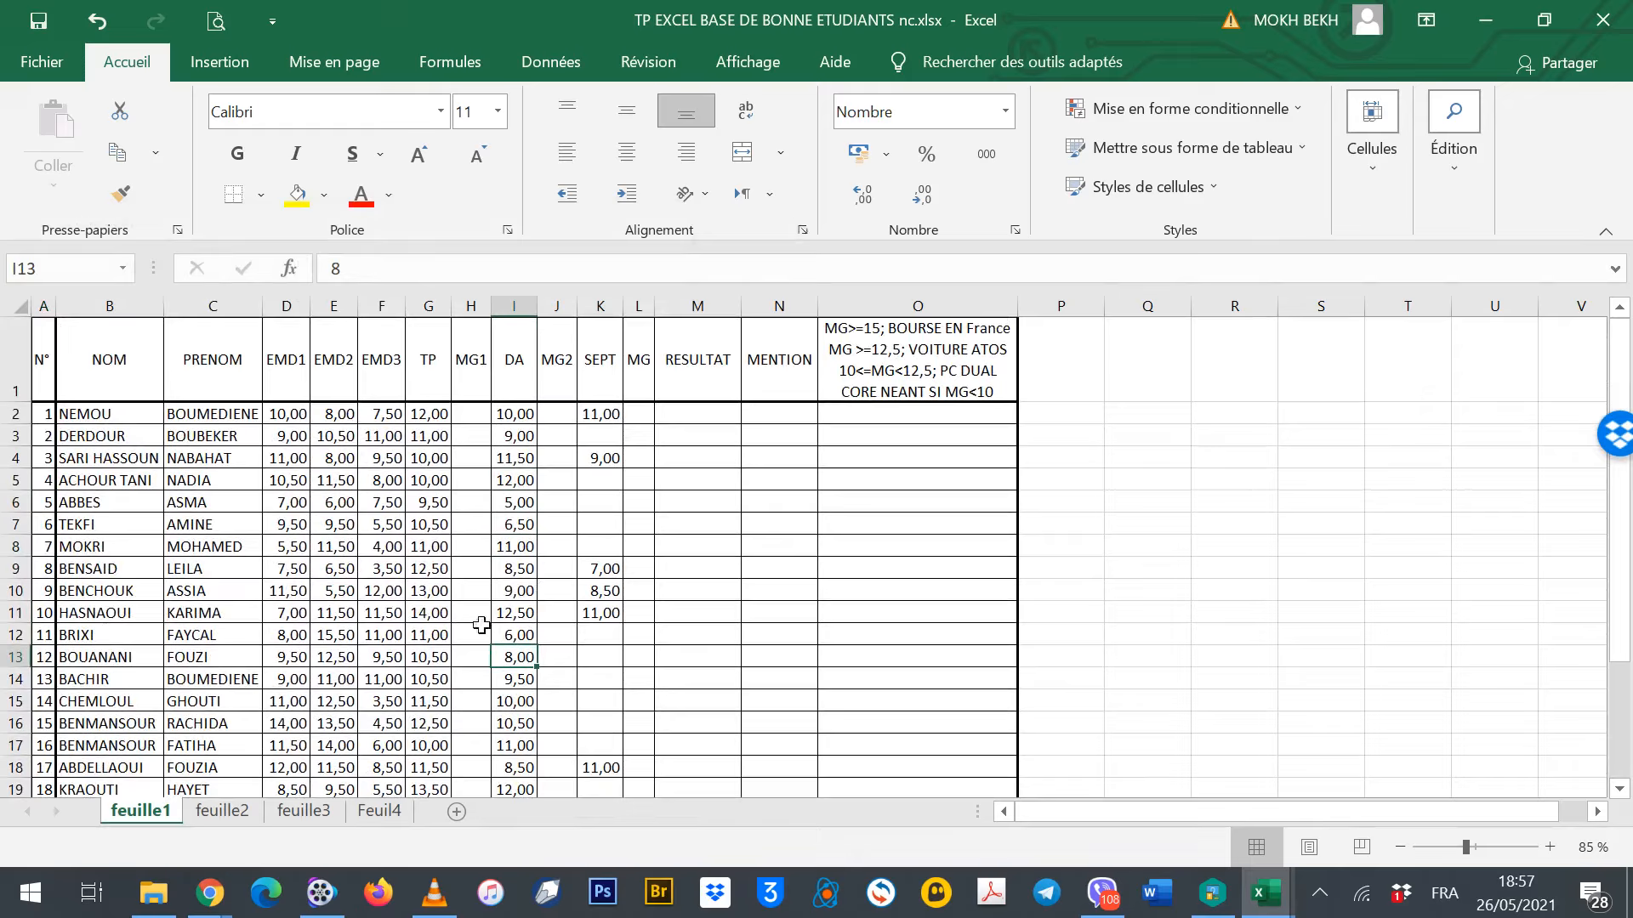
Calculate the first student's MG1 average in H2 with the formula =MOYENNE(D2:G2)
left_click(468, 413)
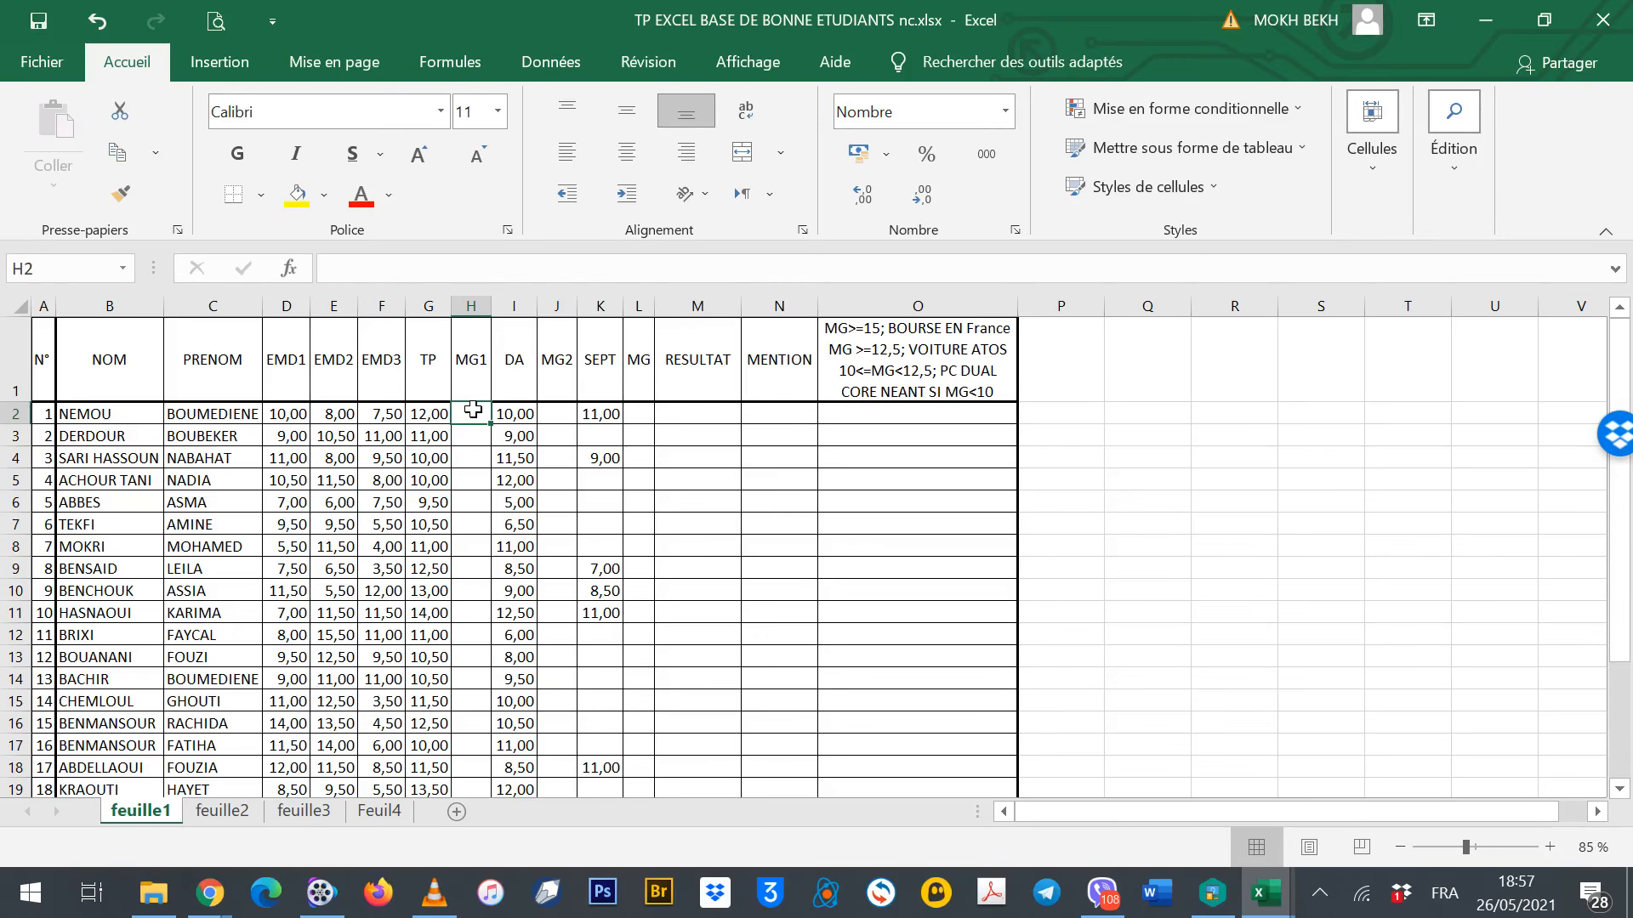
type("=")
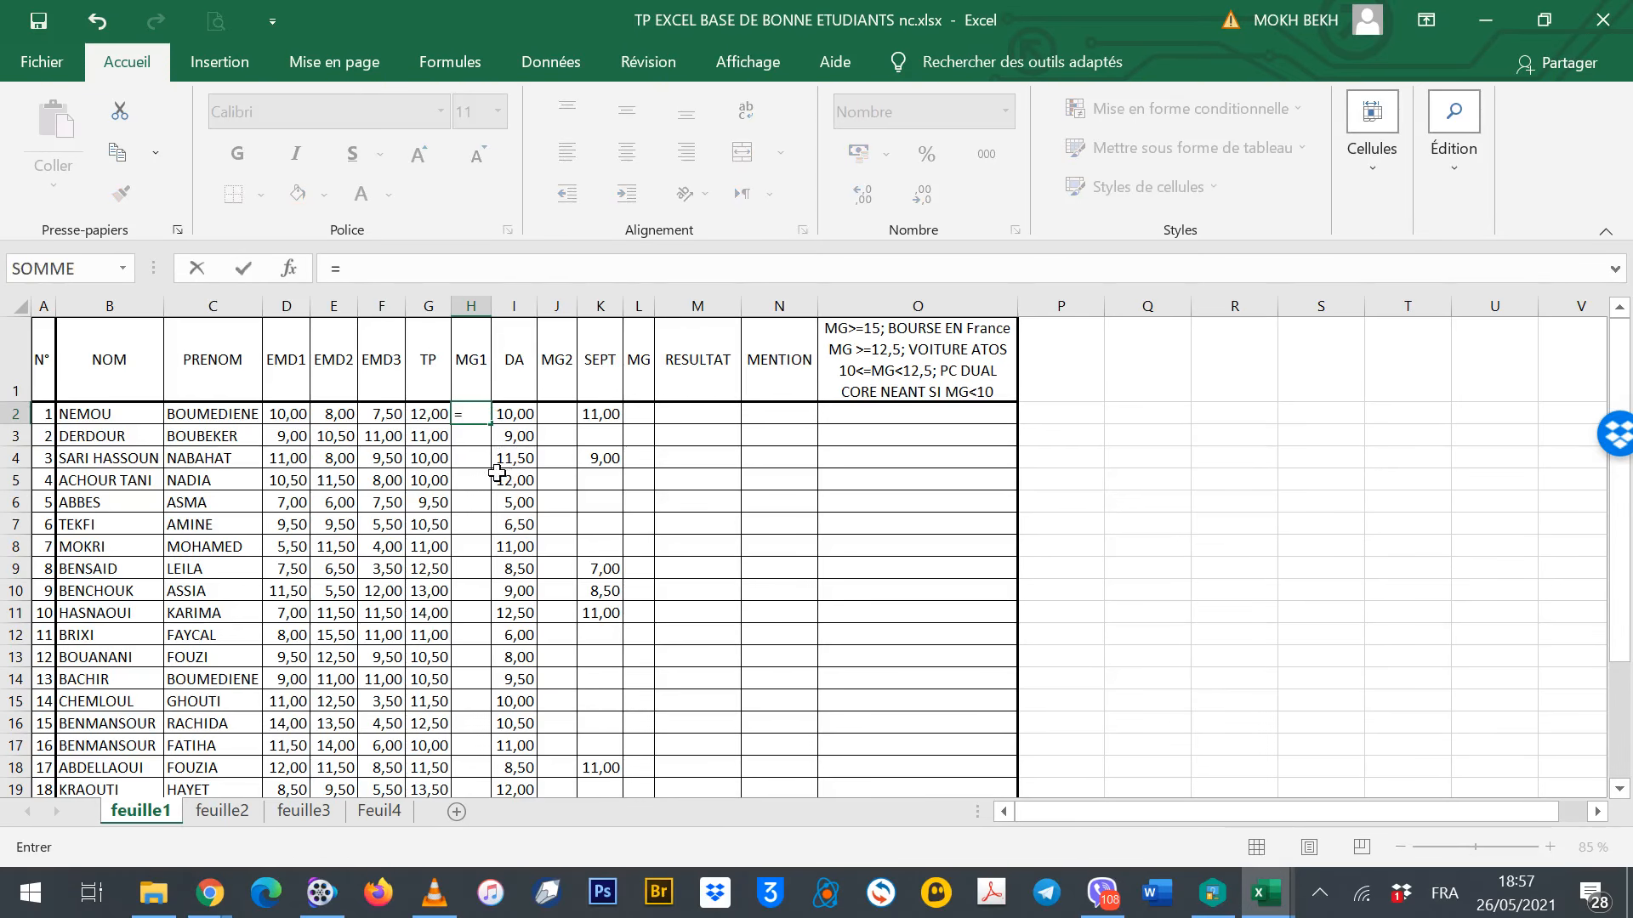
type("mo")
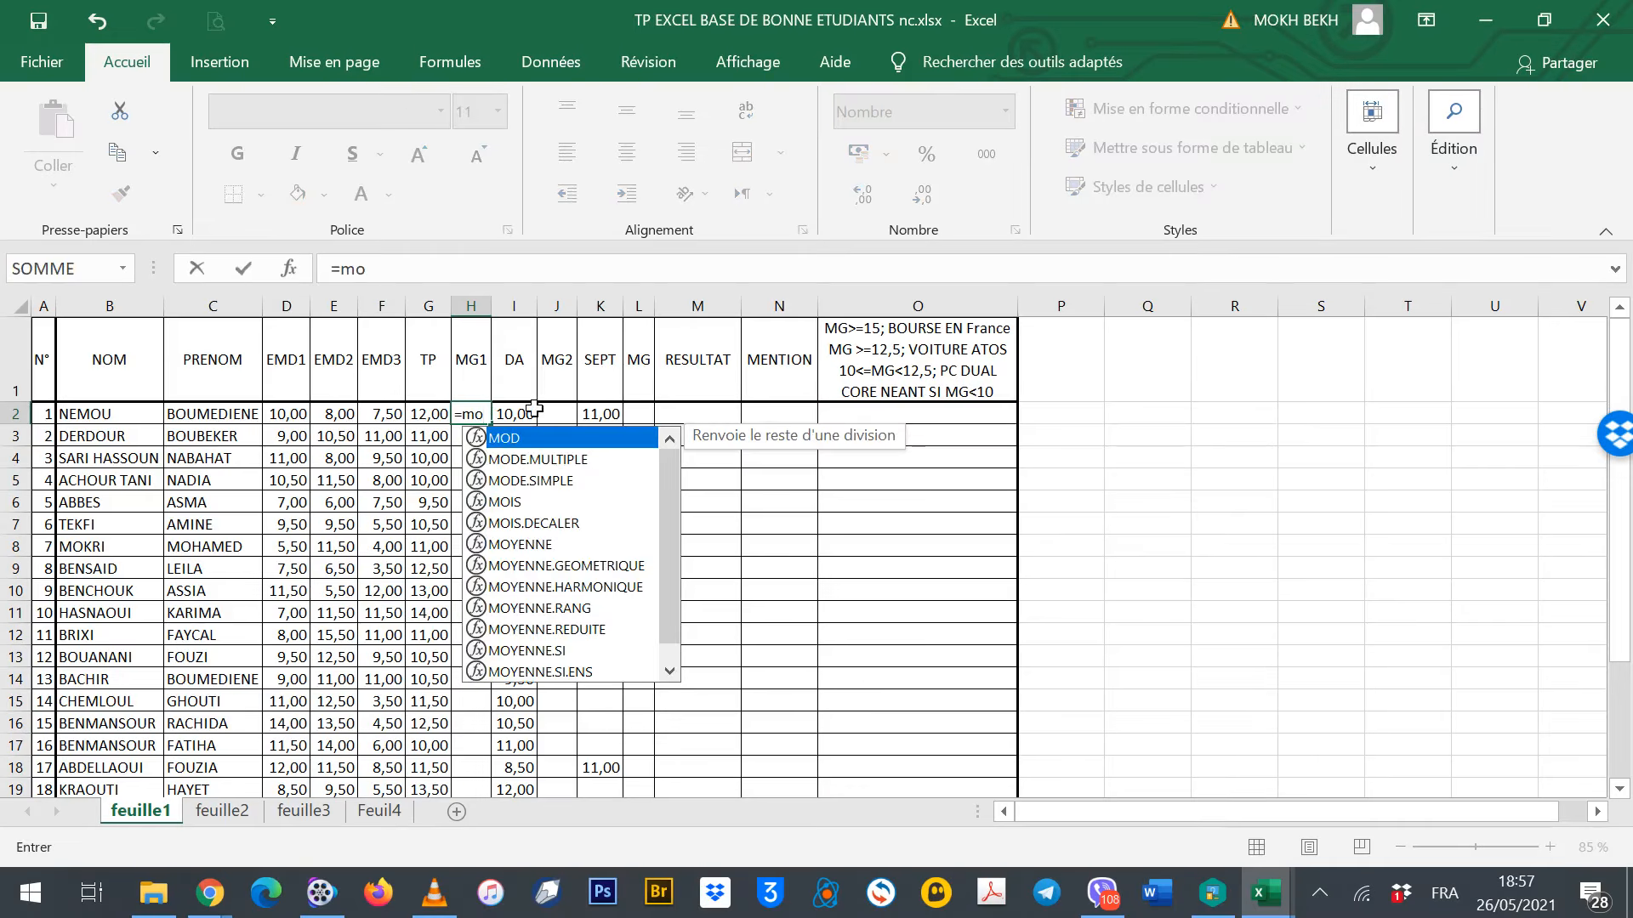
type("y")
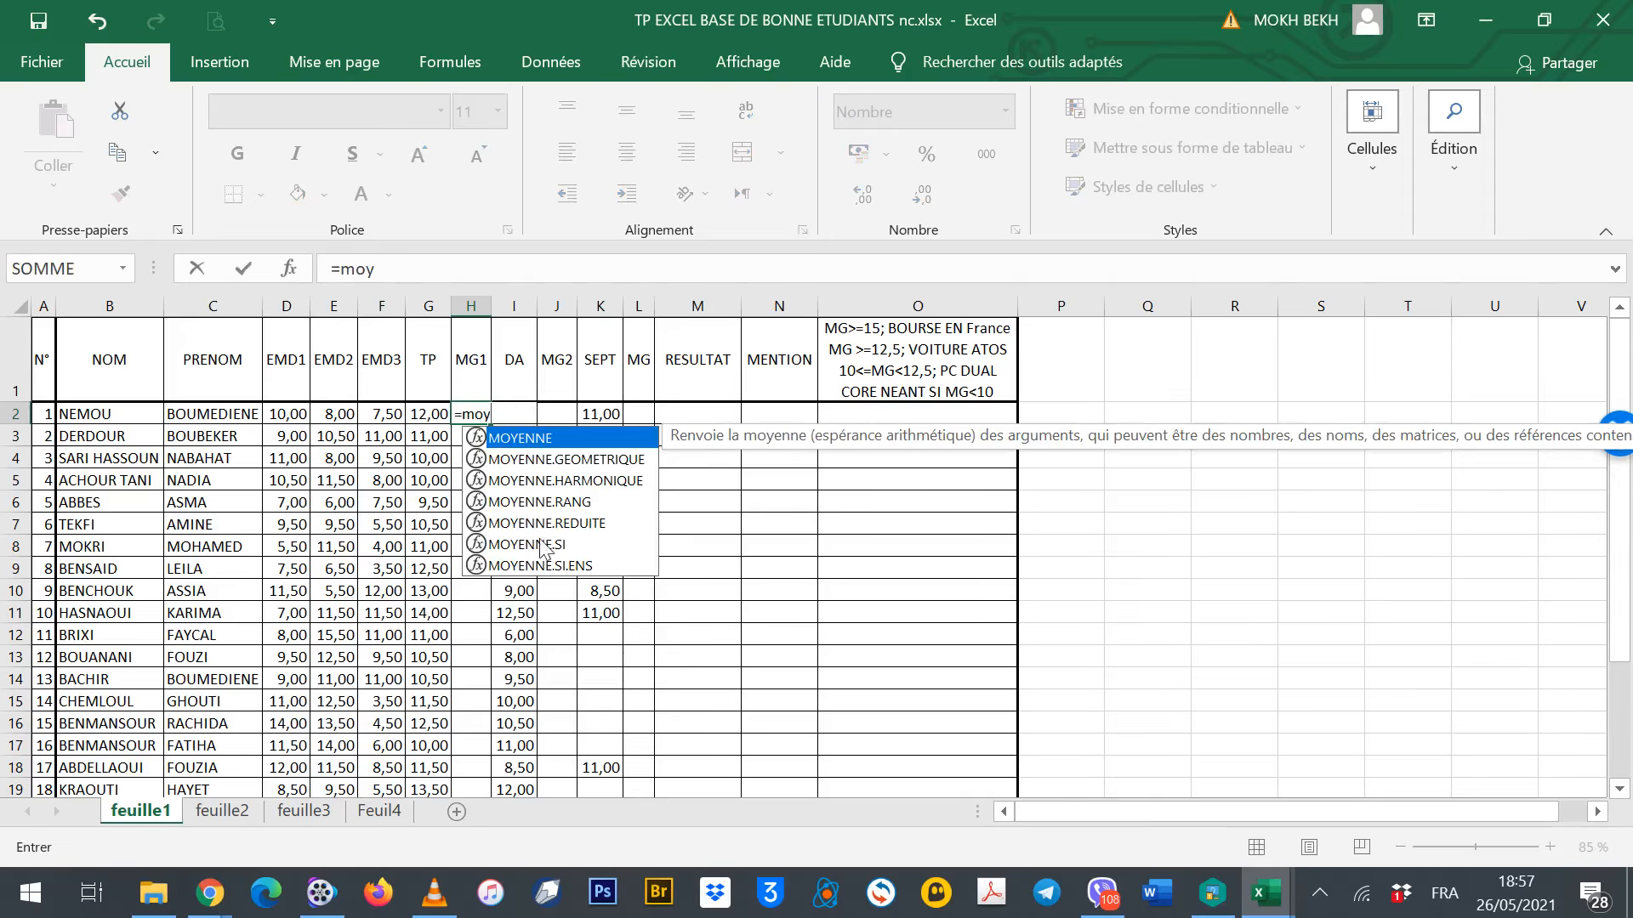
double_click(518, 438)
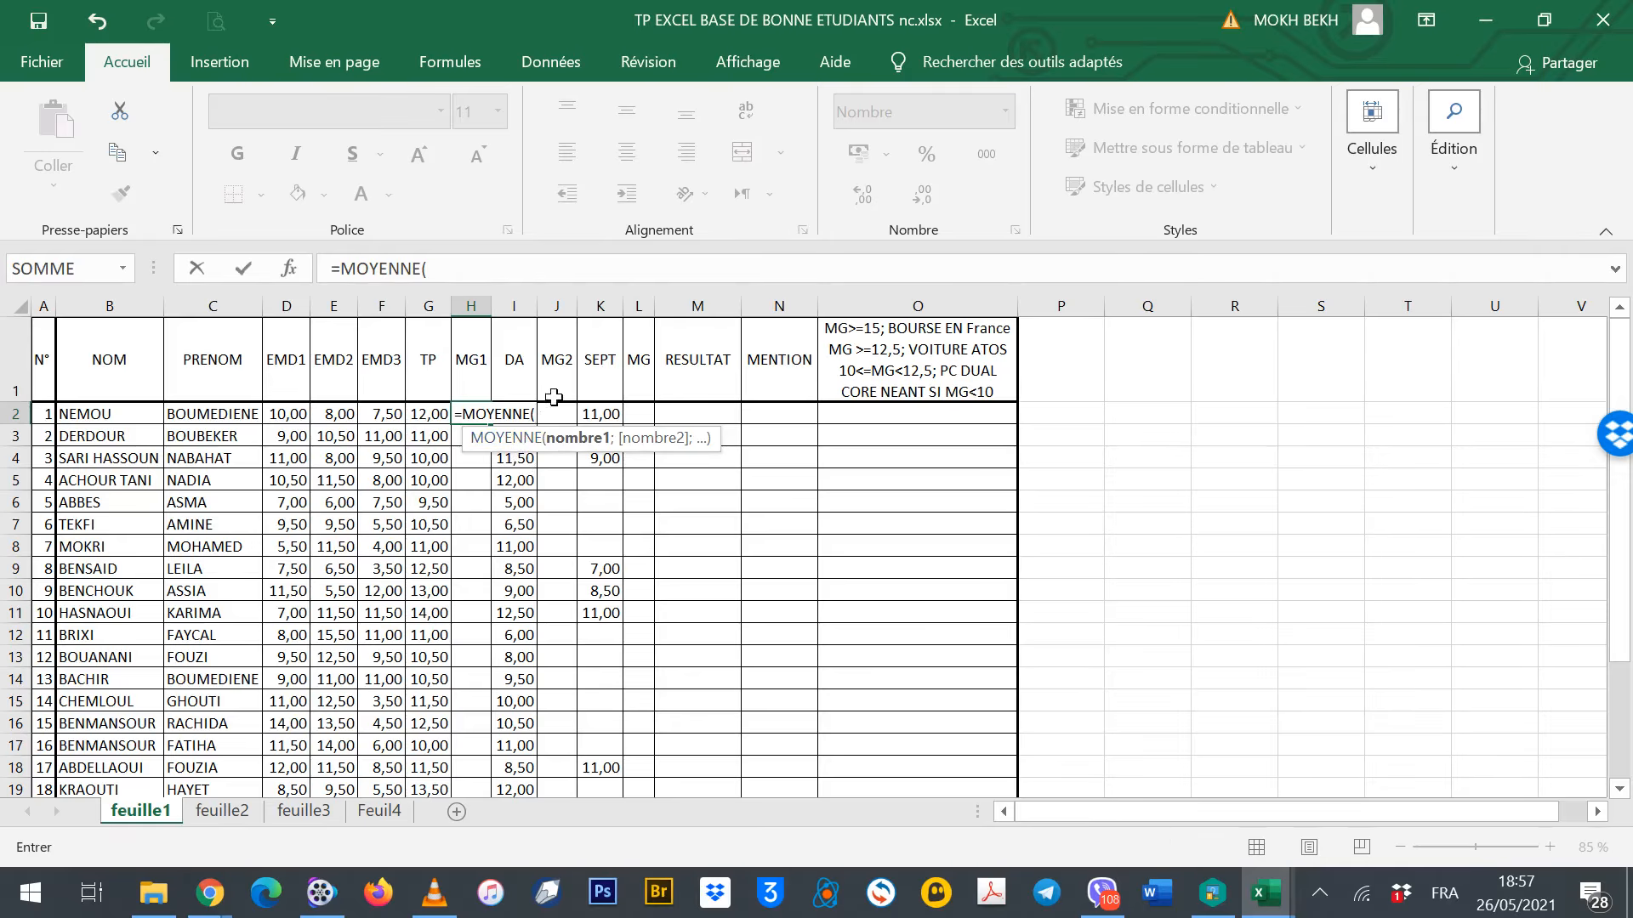
left_click(287, 415)
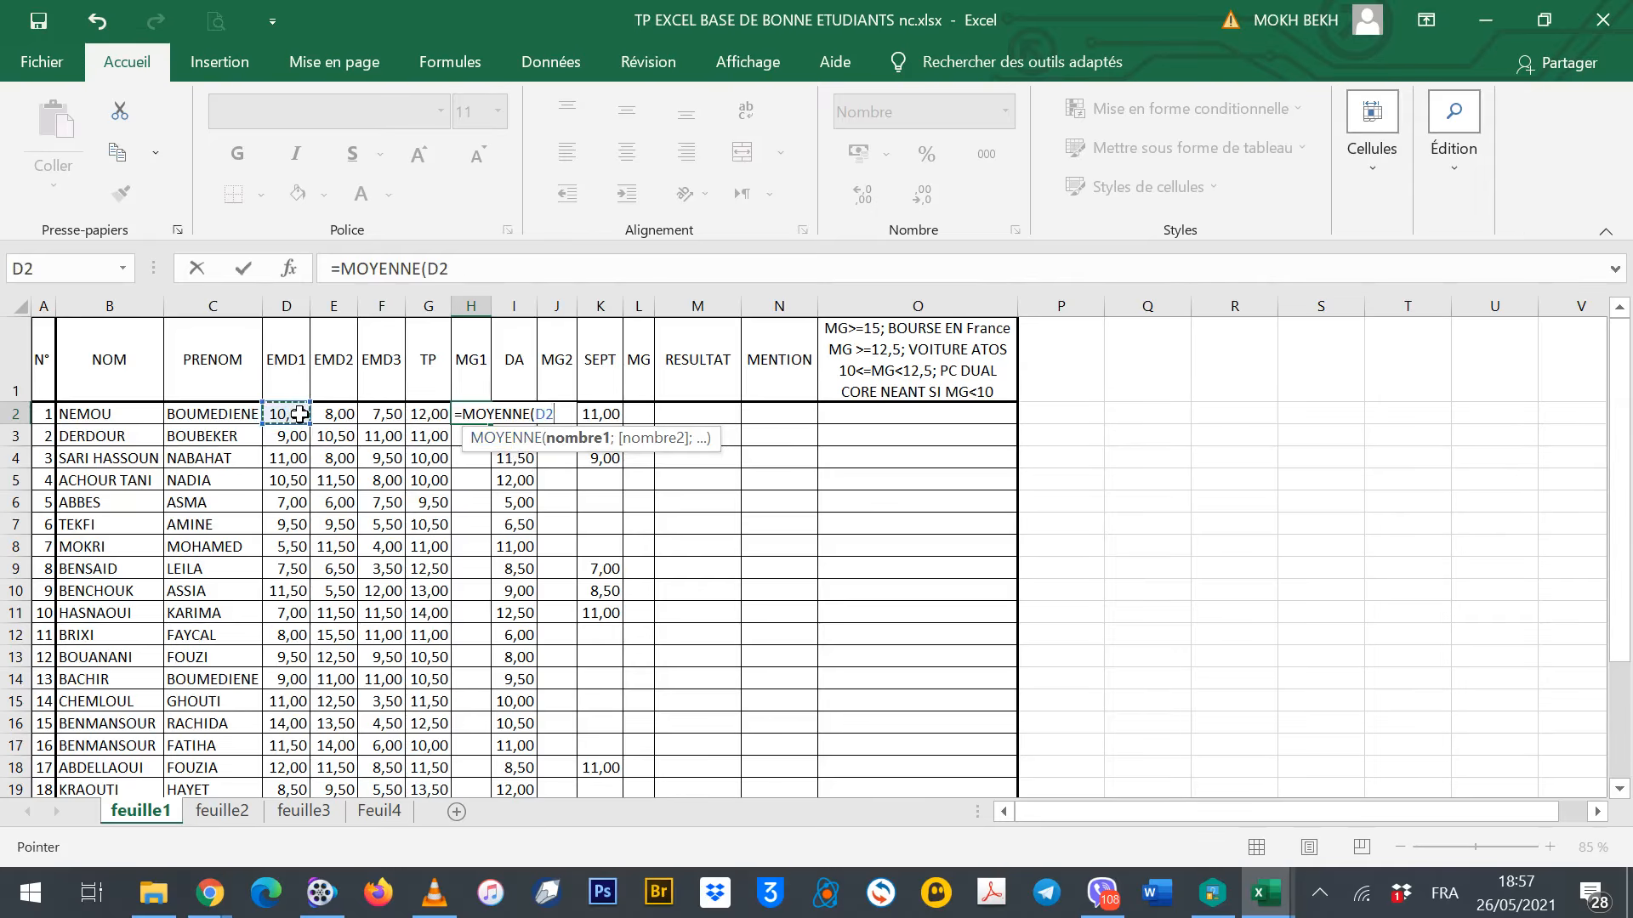
key("F8")
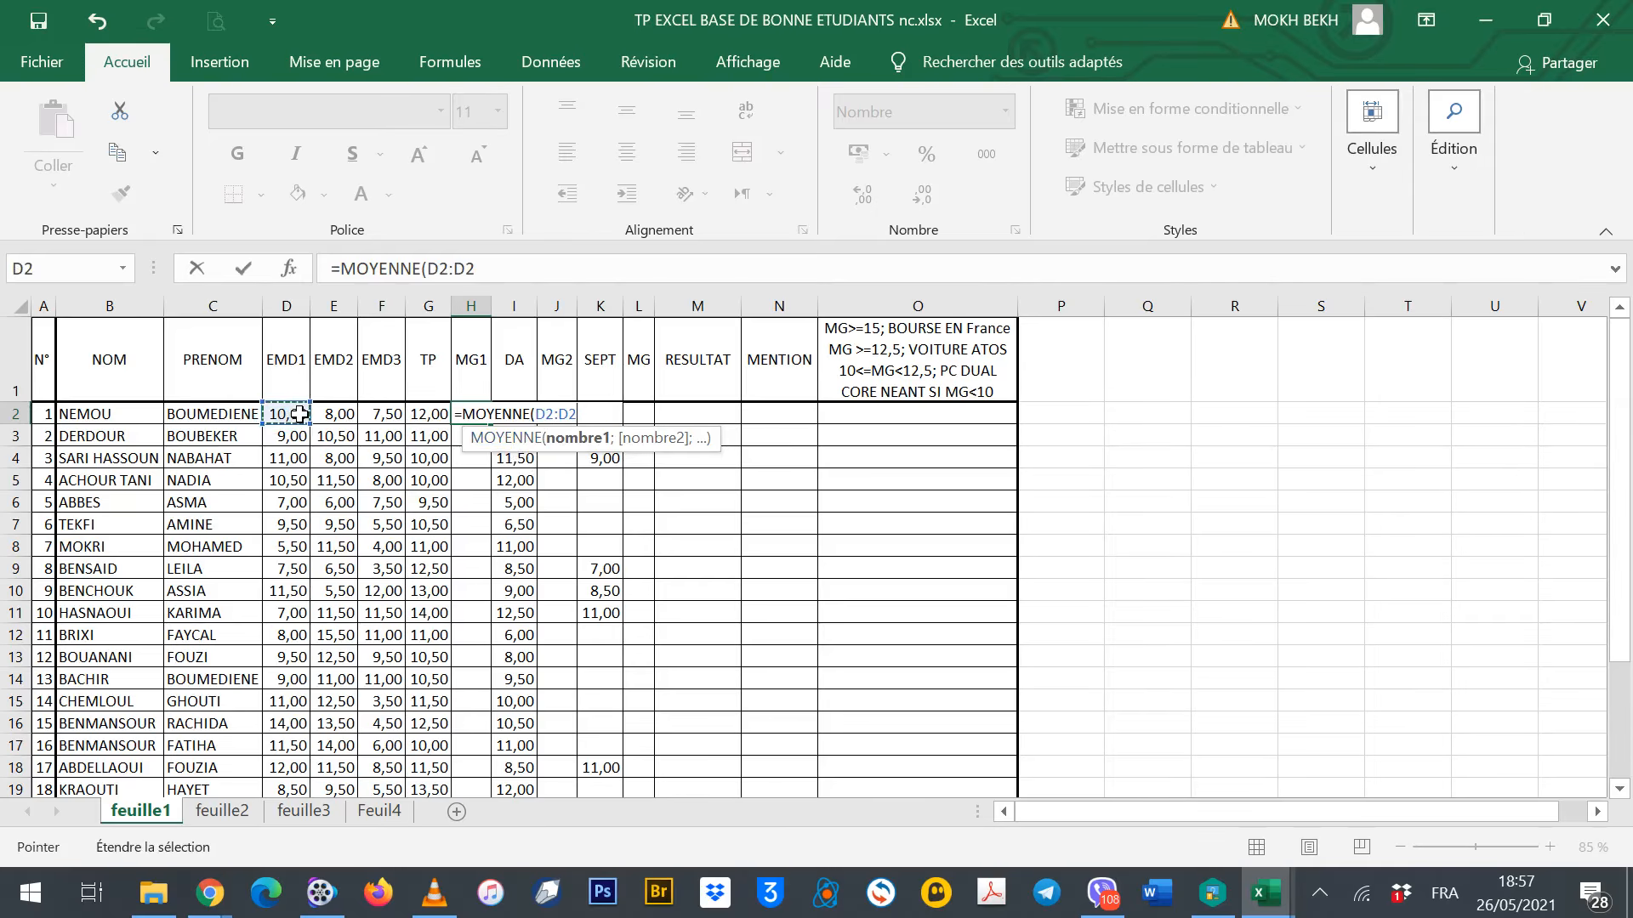
left_click(429, 413)
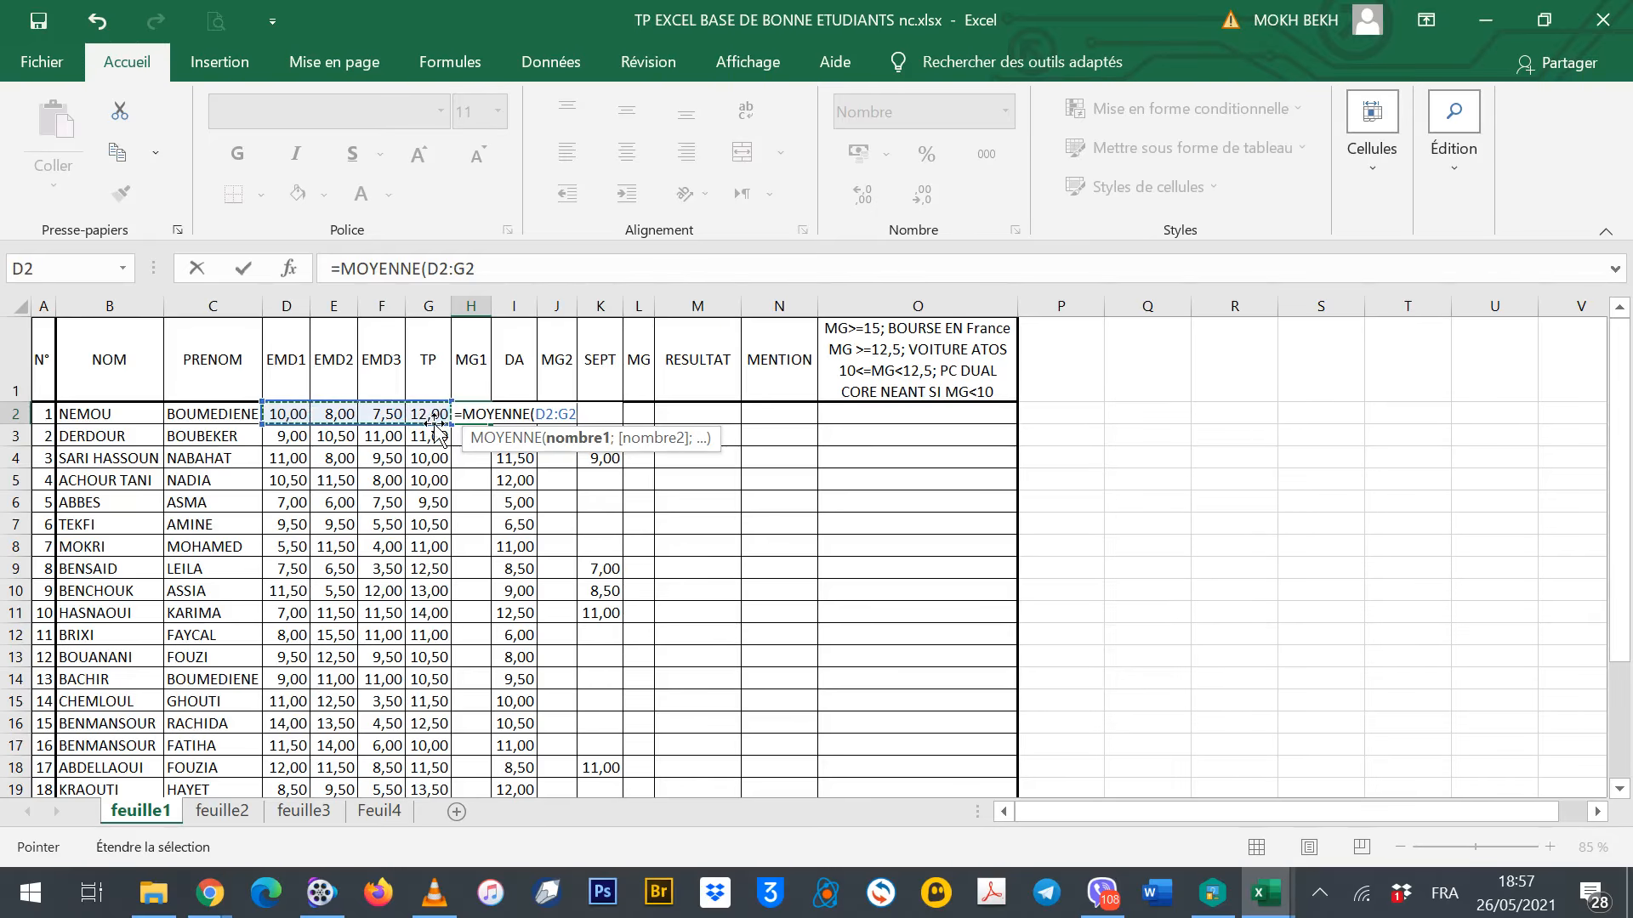
type(")")
key("Return")
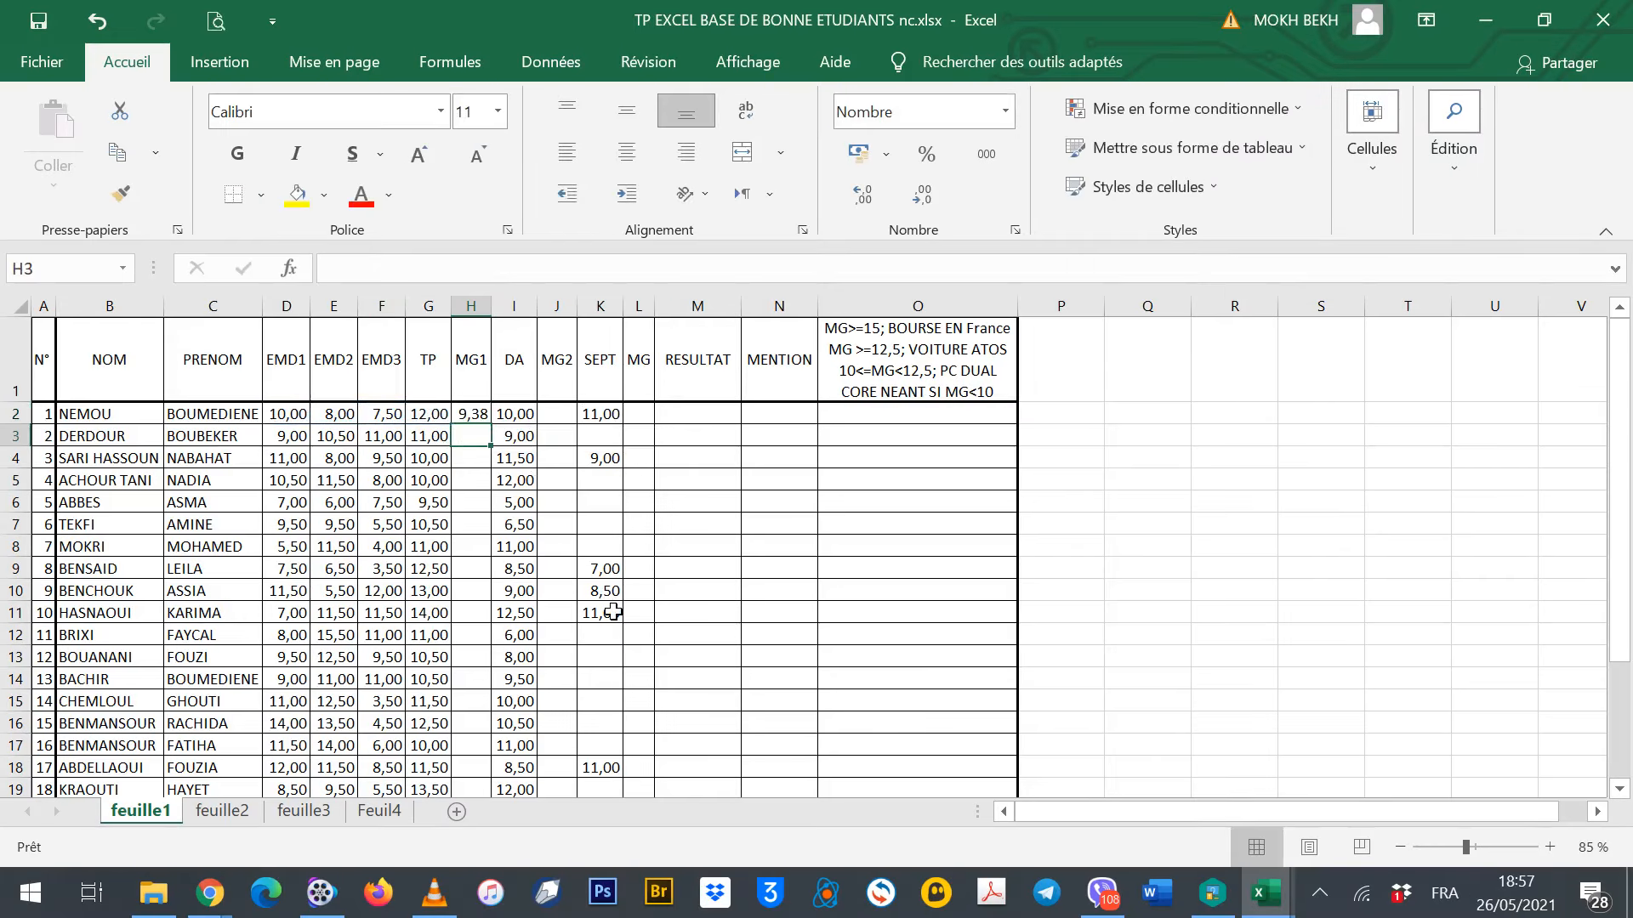
Copy the MG1 formula down to all students and fit the width of column H to its contents
left_click(474, 414)
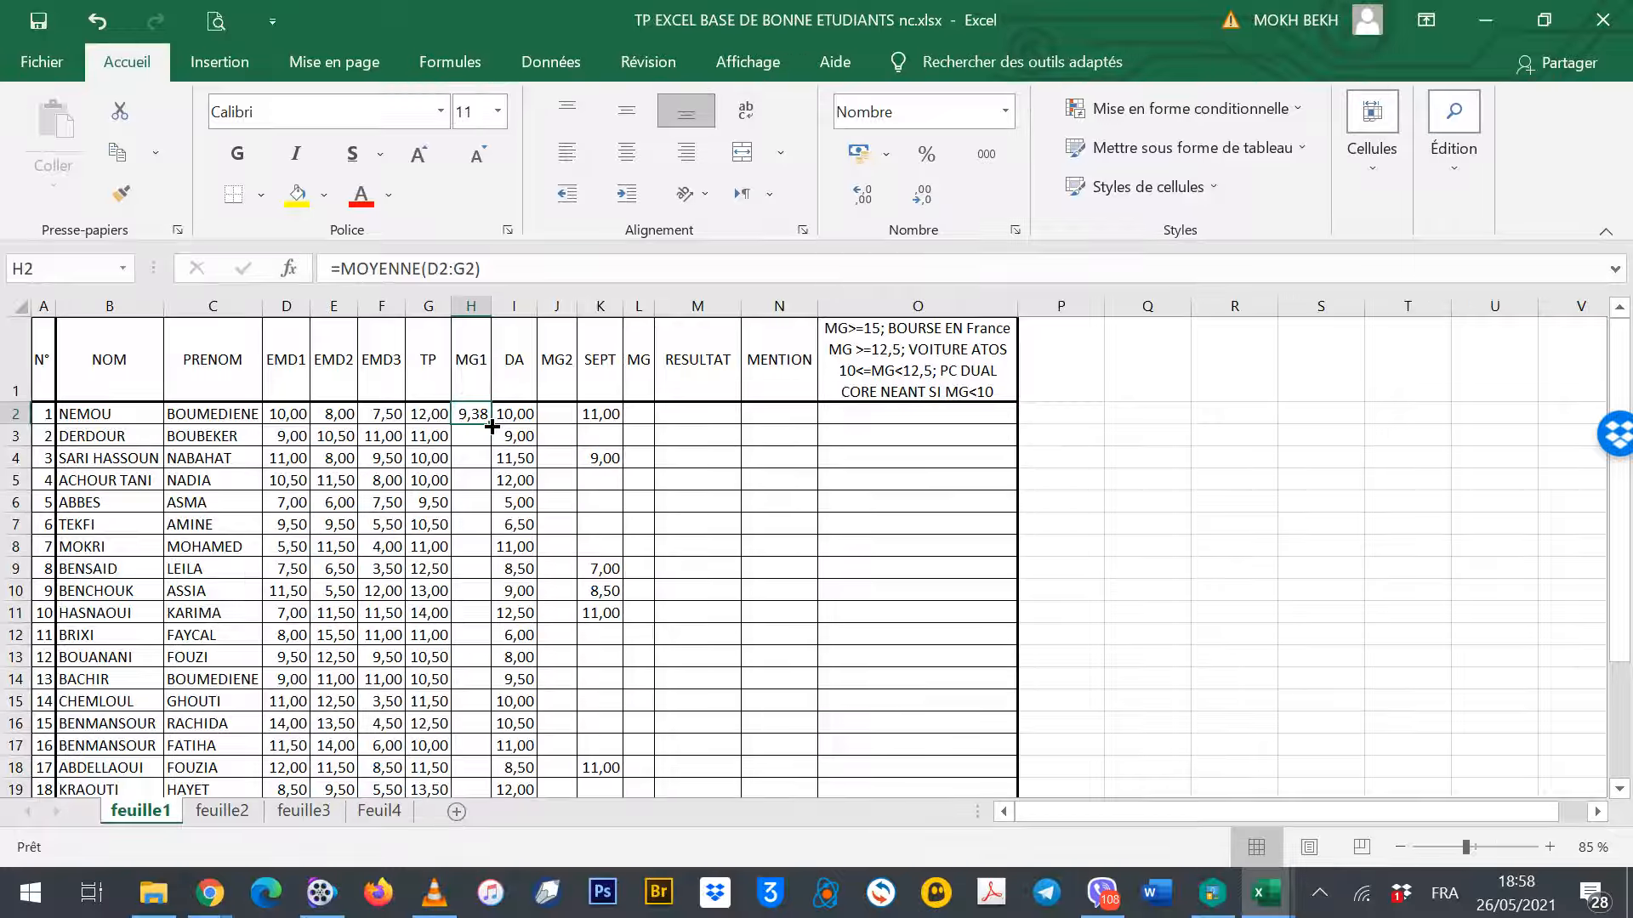
double_click(492, 424)
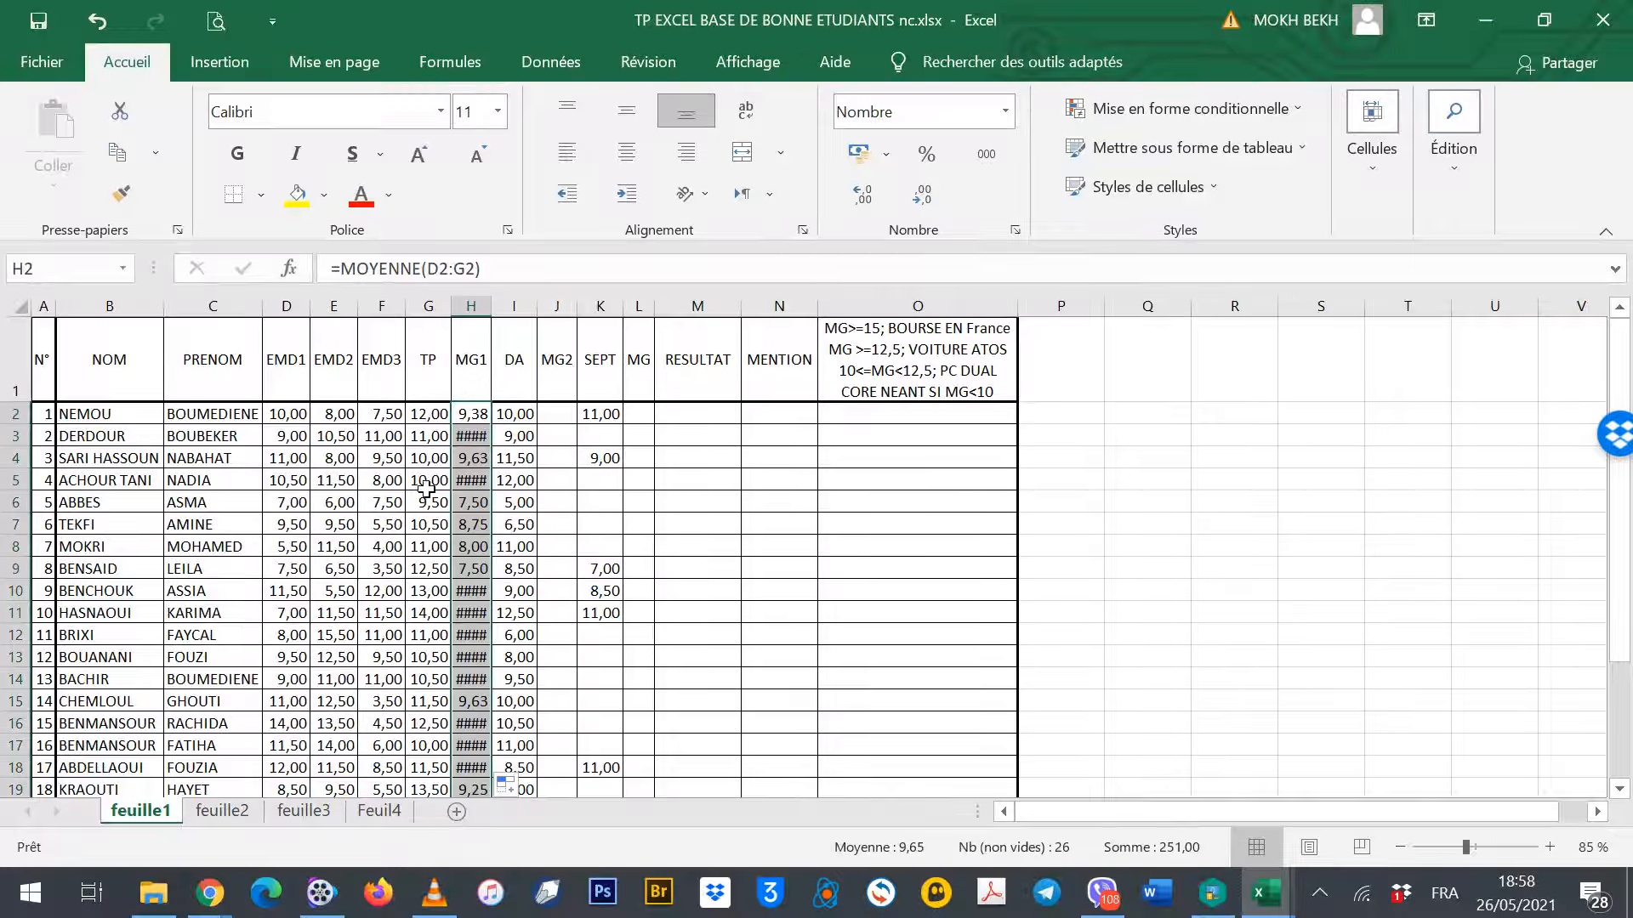
double_click(491, 309)
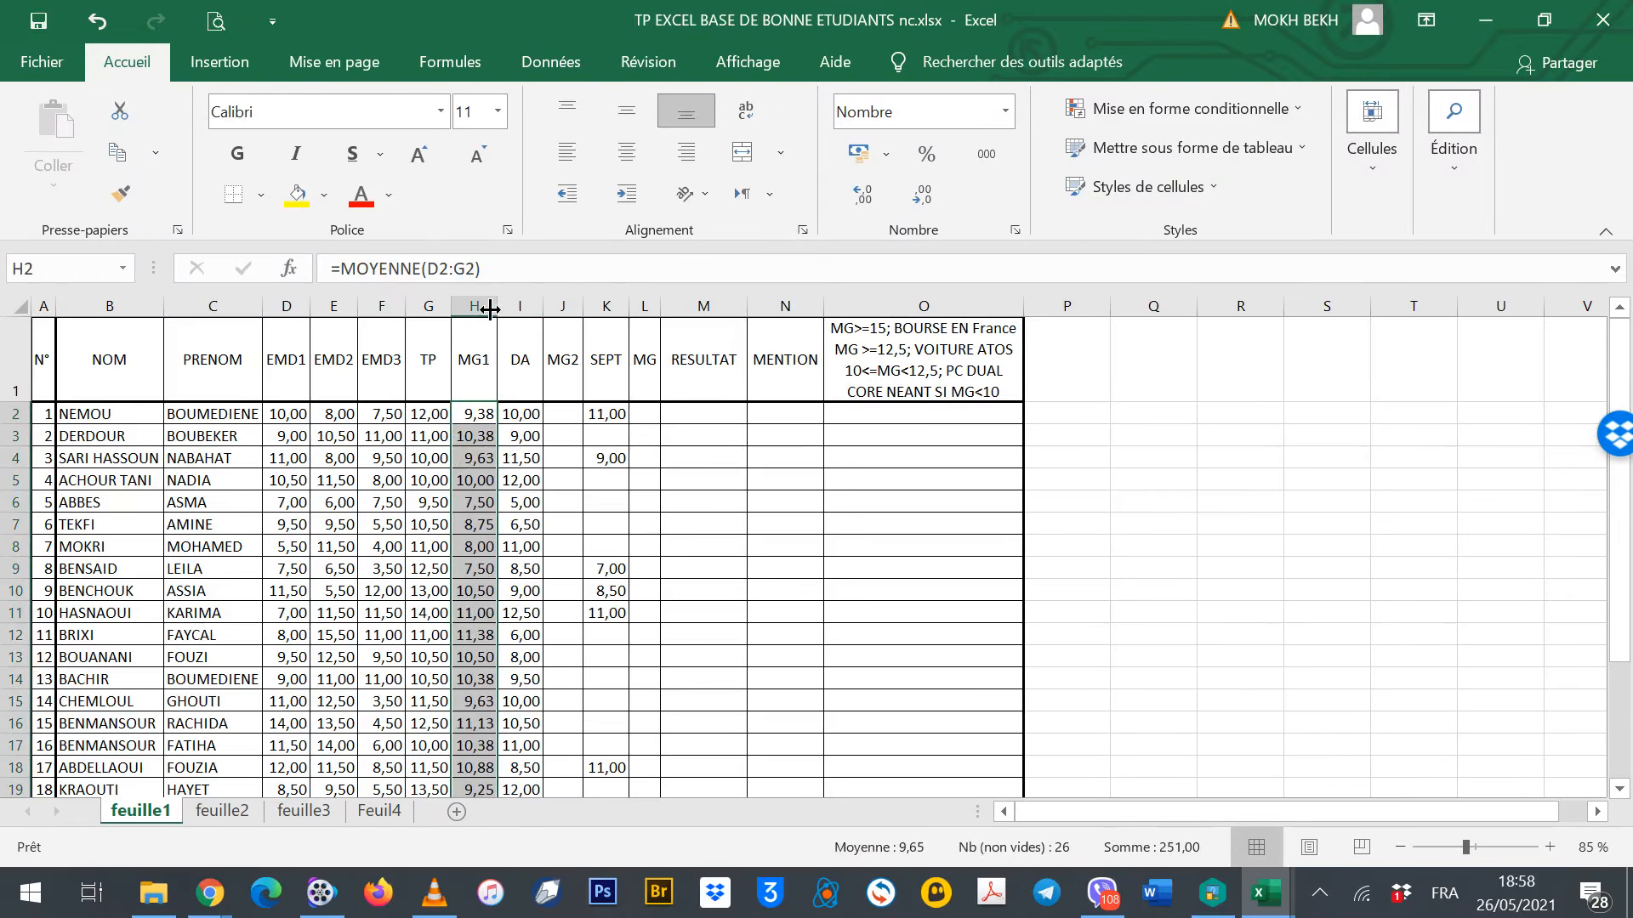
Calculate MG2 in J2 with the formula =(3*I2+G2)/4 and copy it down to all students
left_click(558, 415)
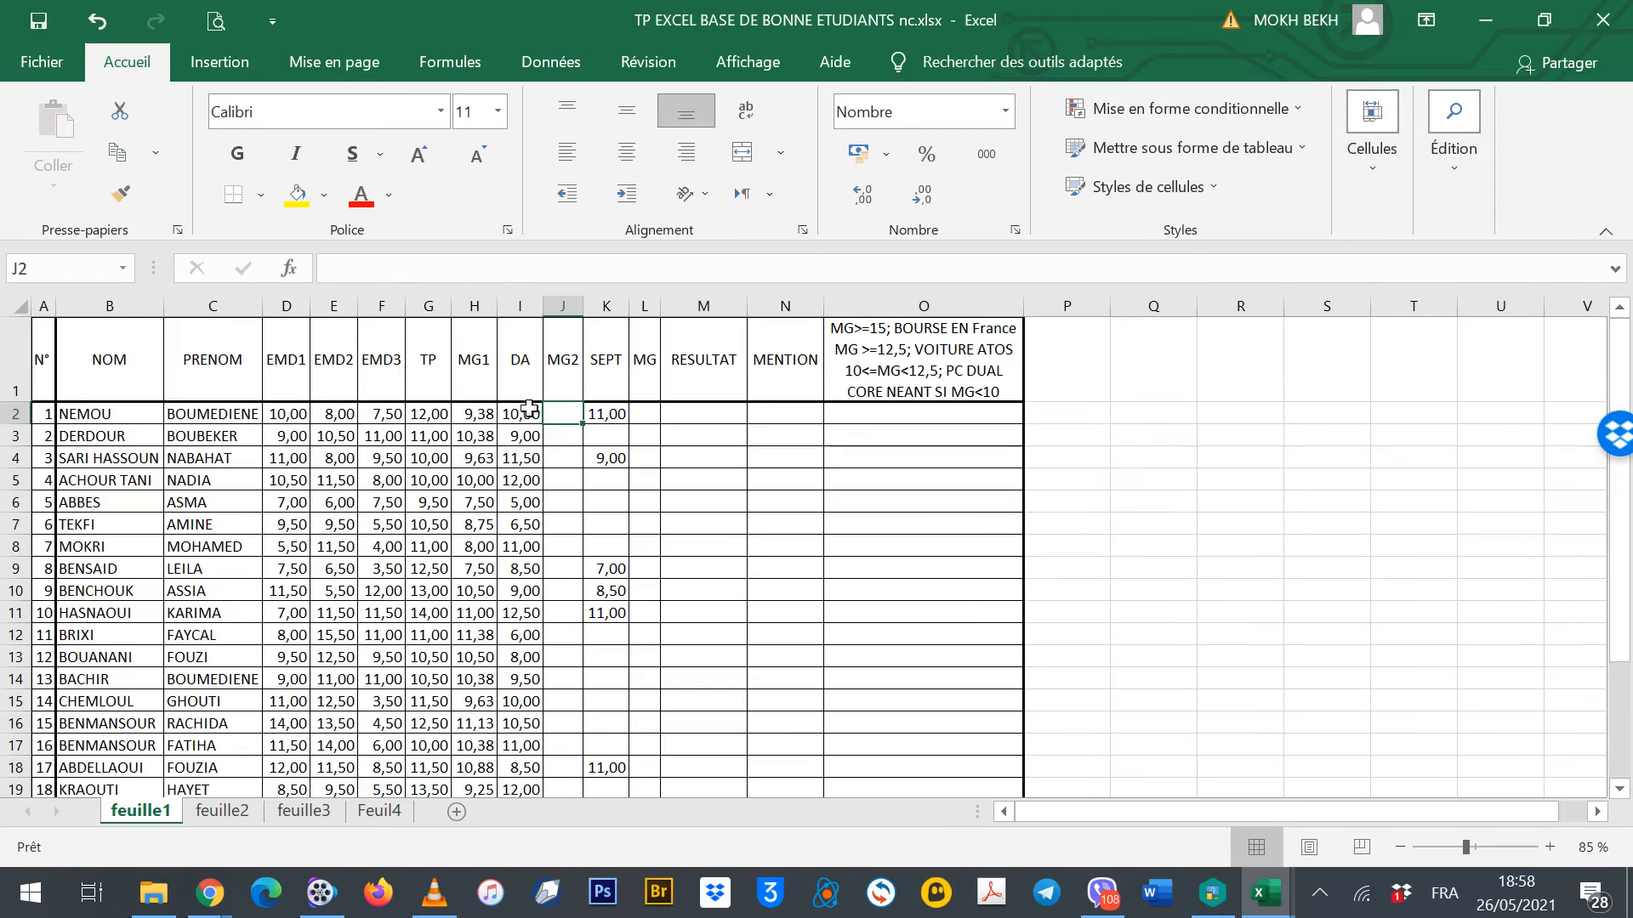
type("=(3")
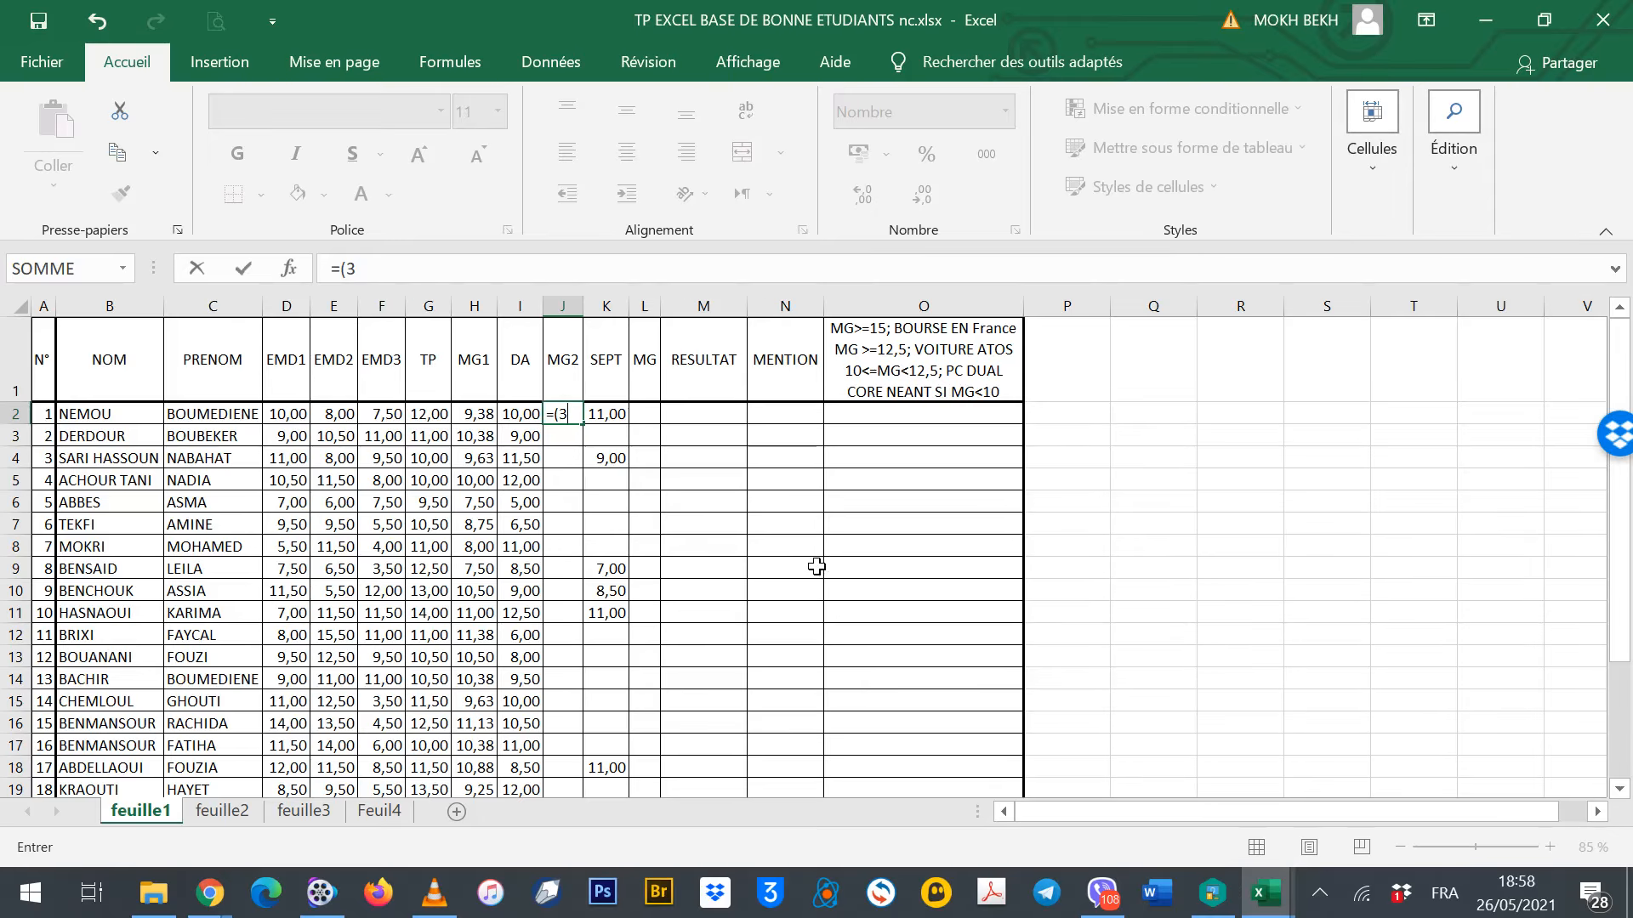
type("*")
left_click(519, 413)
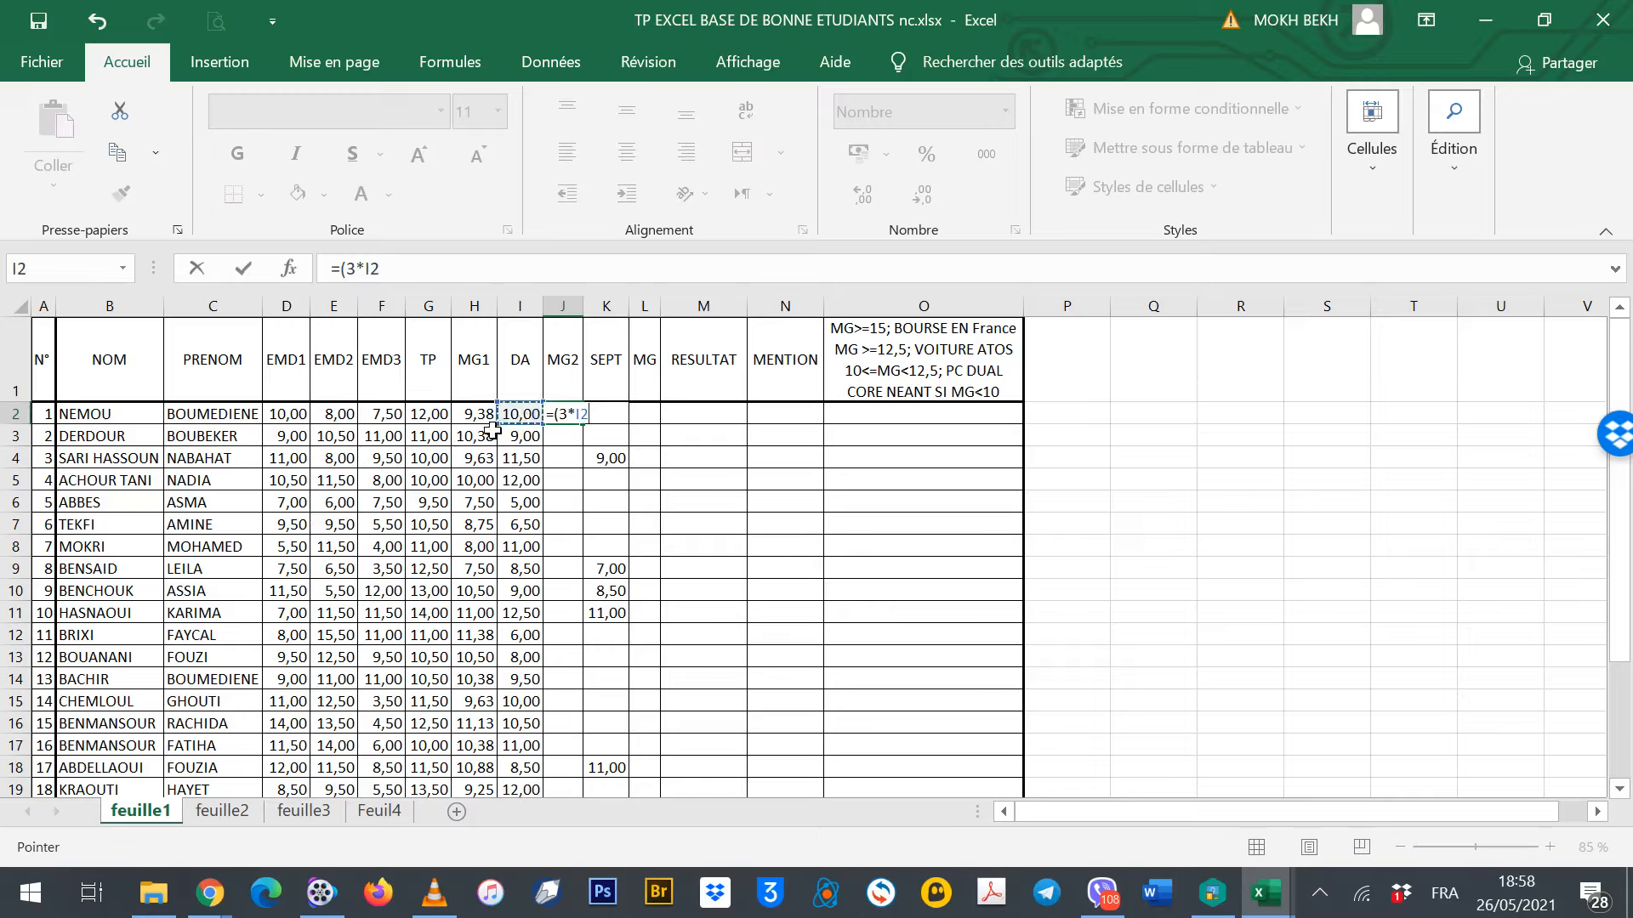
type("+")
left_click(430, 412)
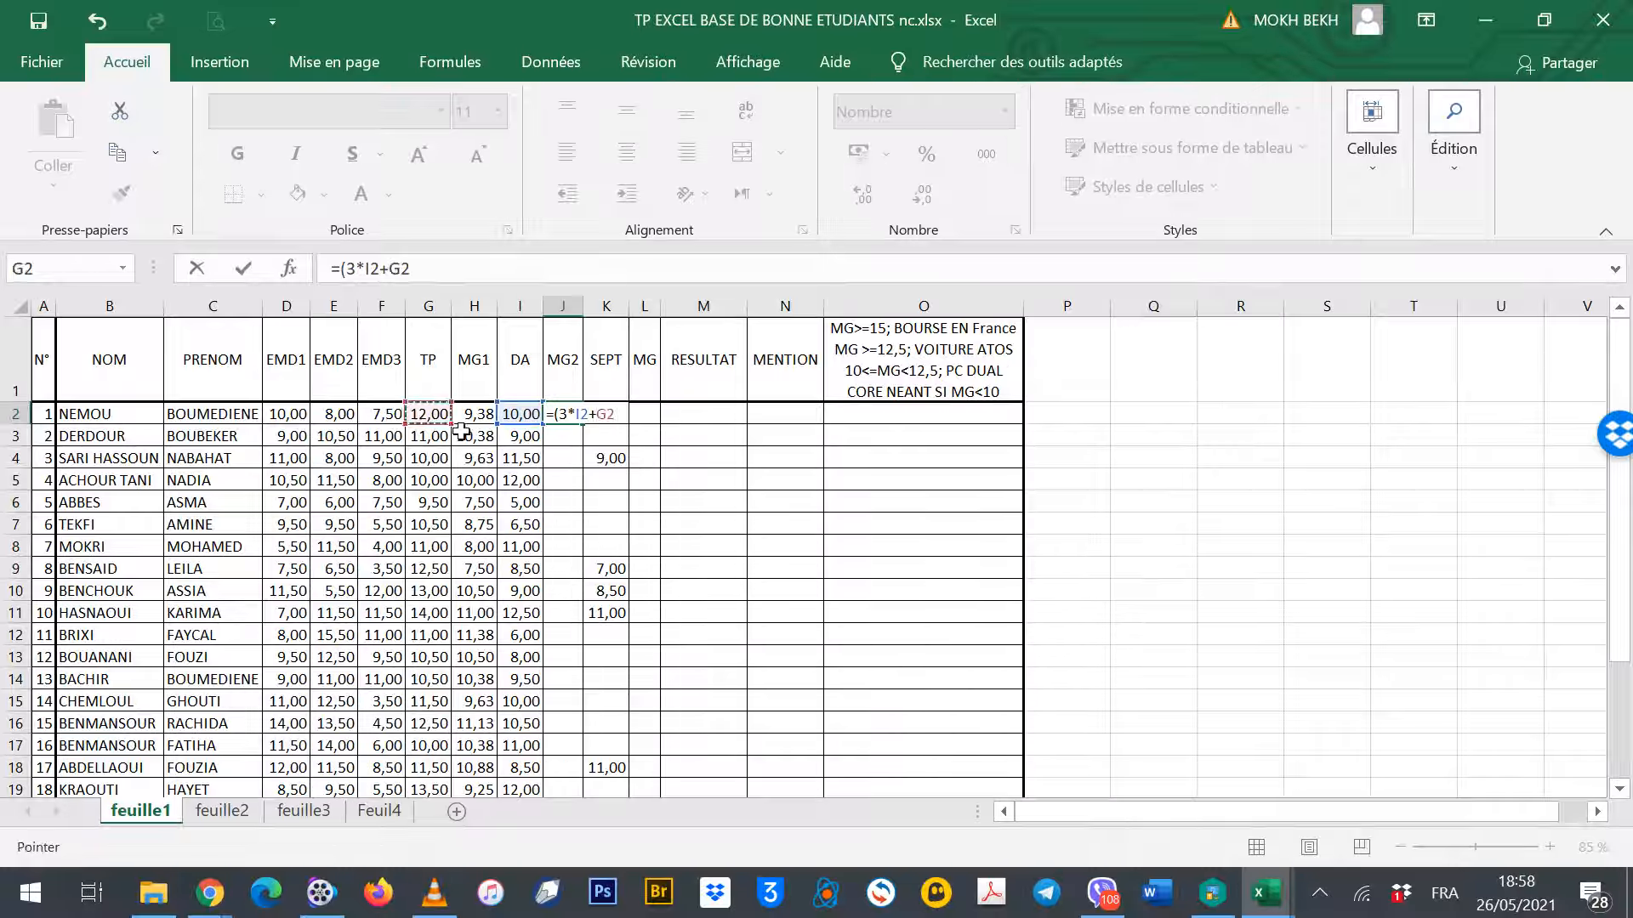
type(")/4")
key("Return")
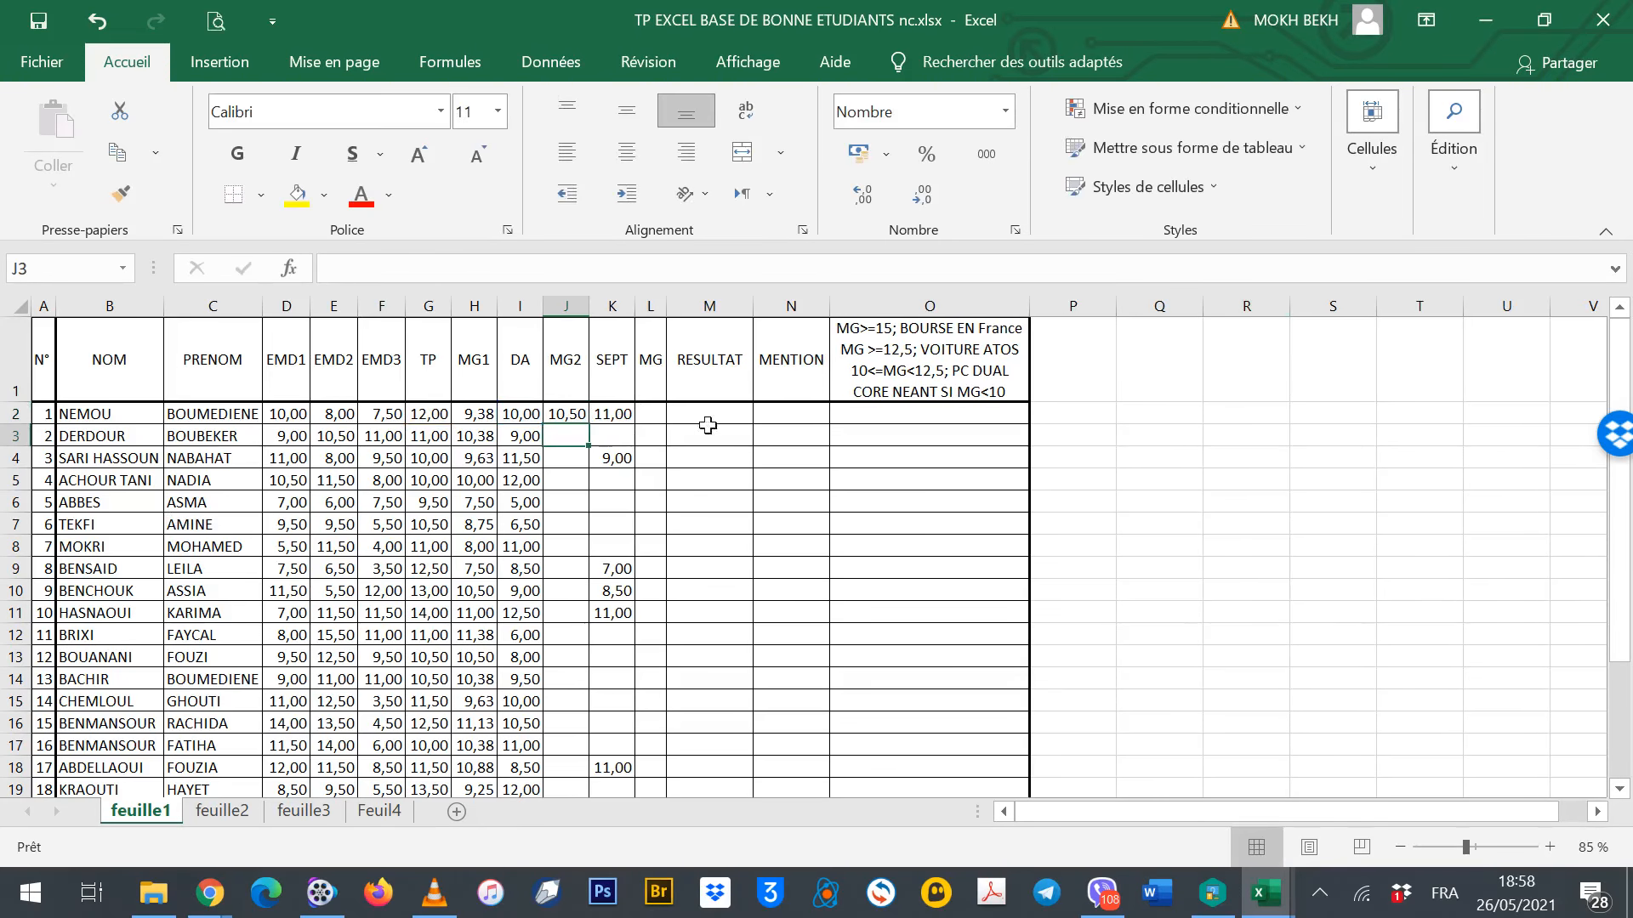
left_click(565, 415)
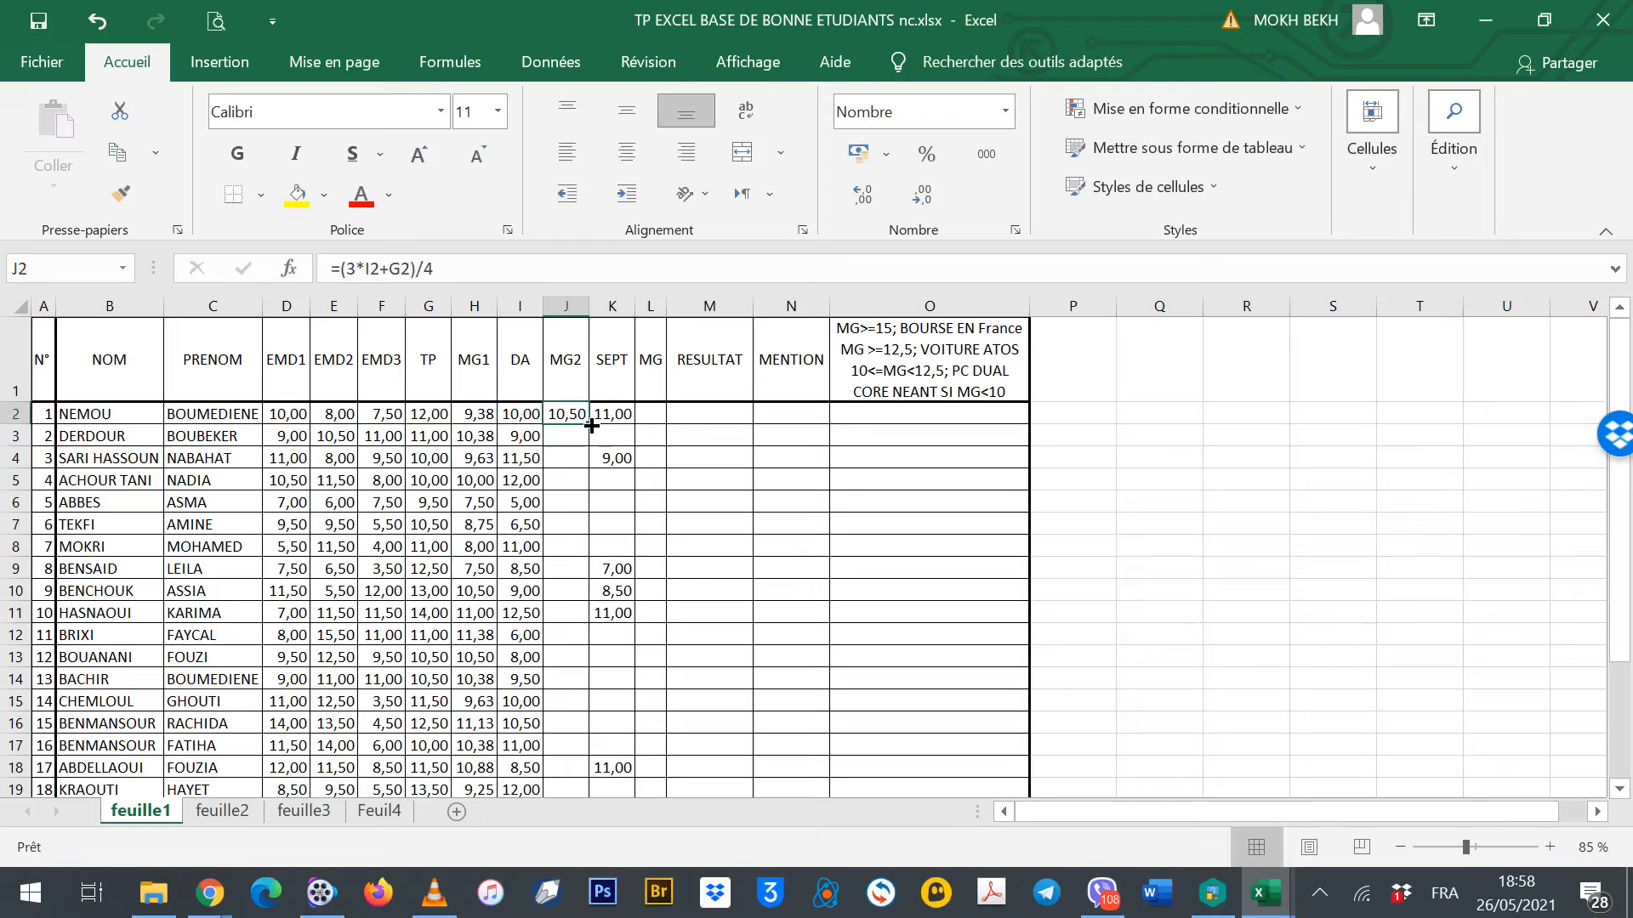
double_click(591, 425)
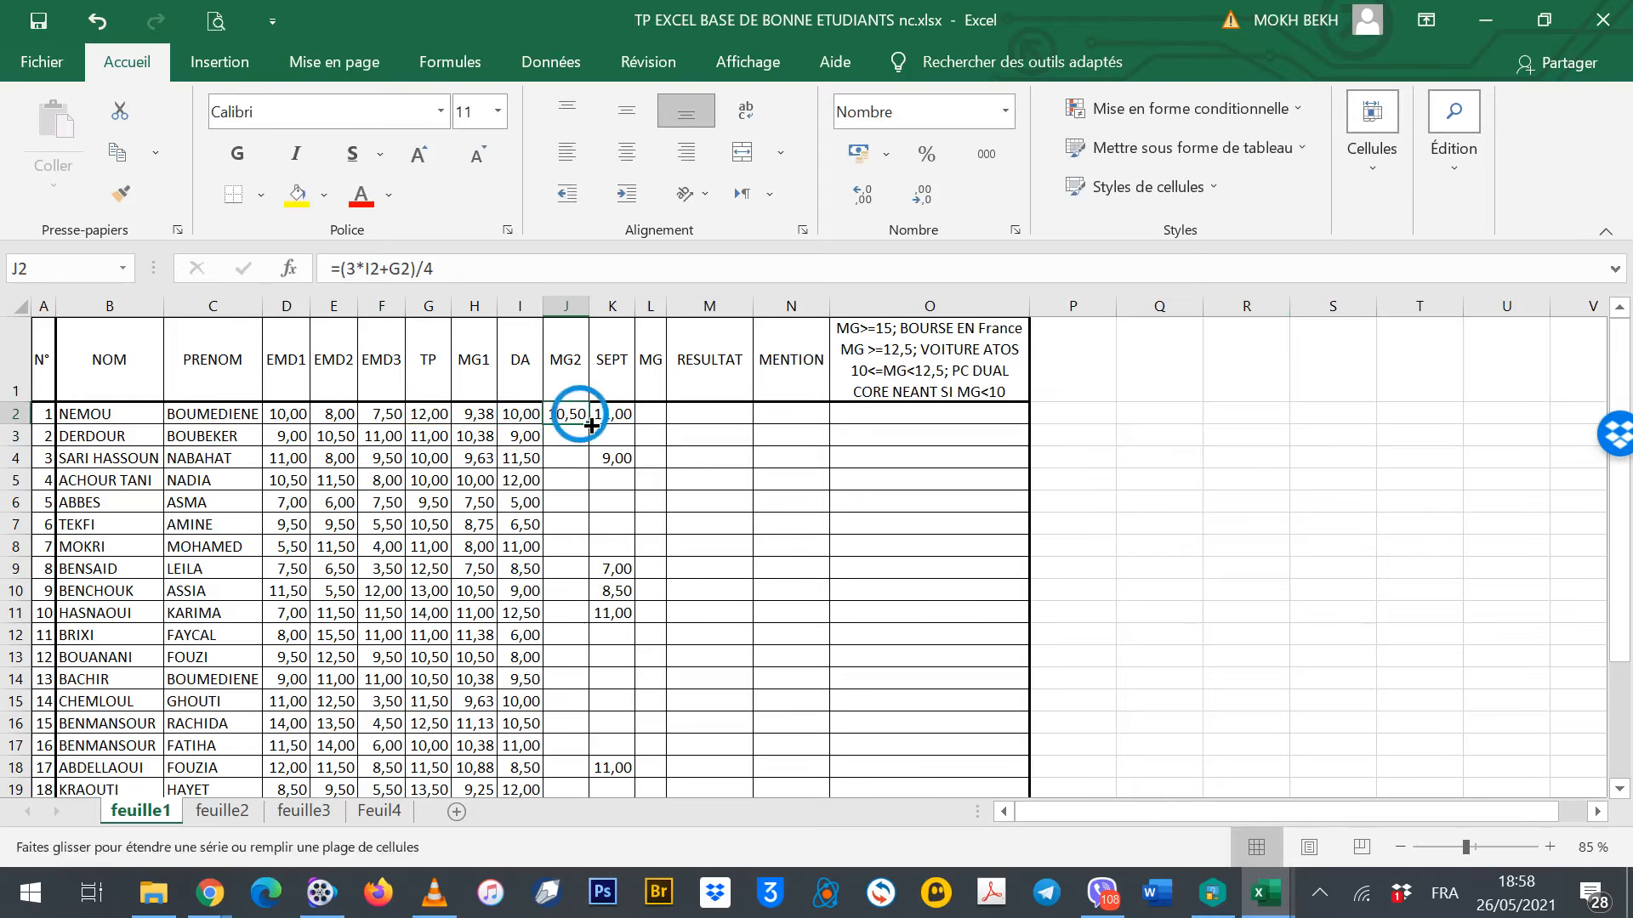
Start the first student's MG formula in L2 with the MAX function, leaving =MAX( without an extra opening parenthesis
left_click(652, 415)
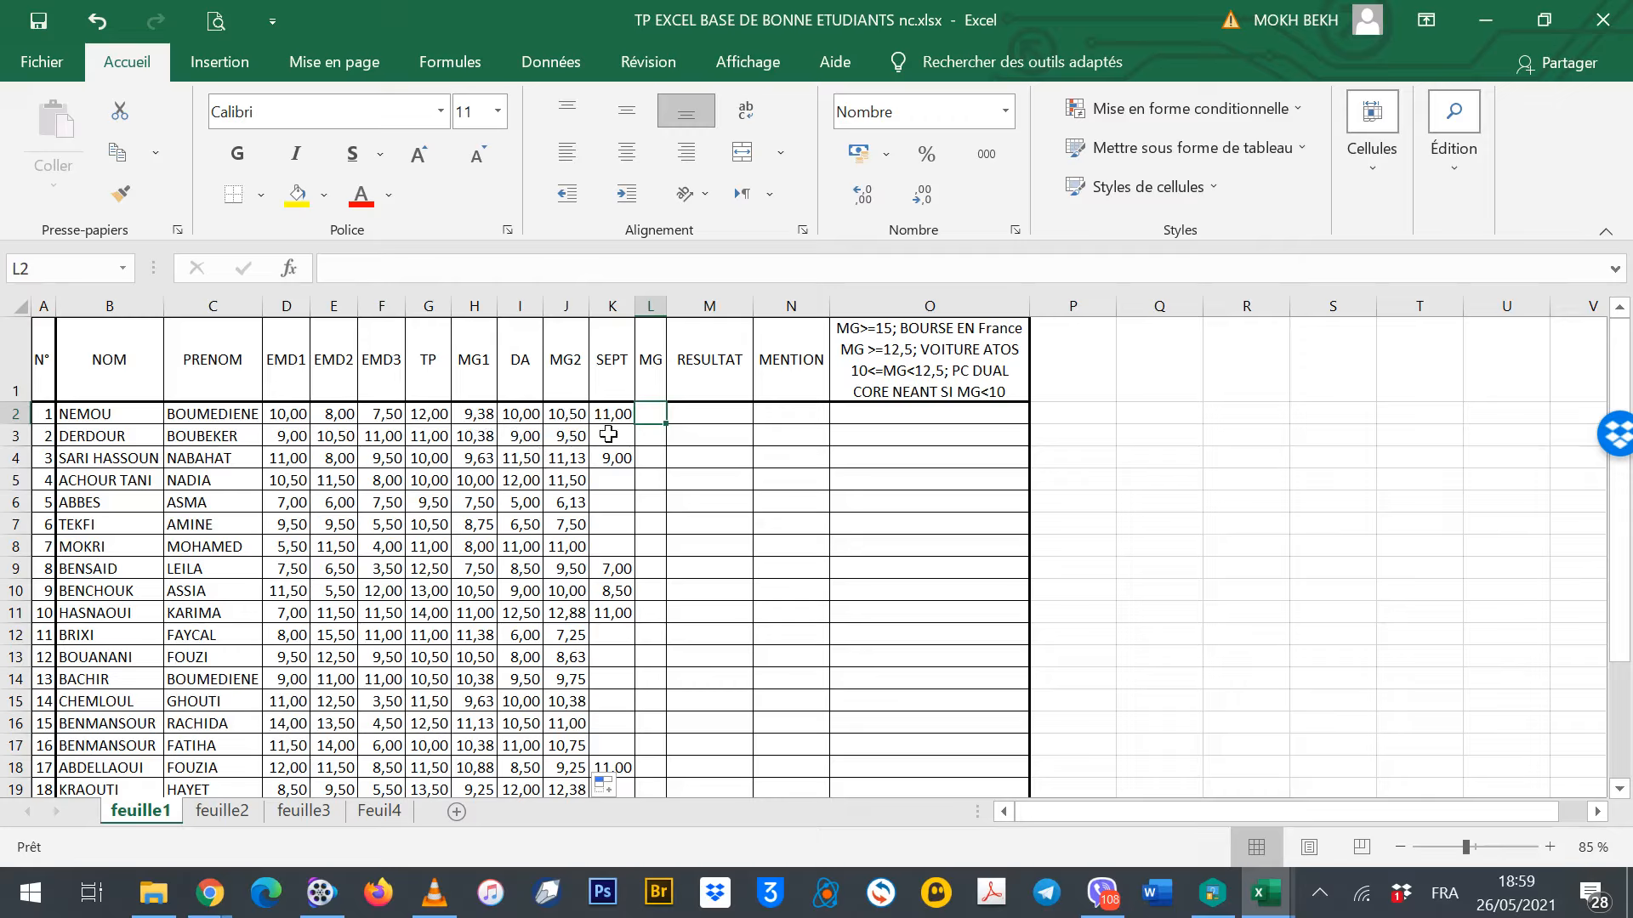
type("=")
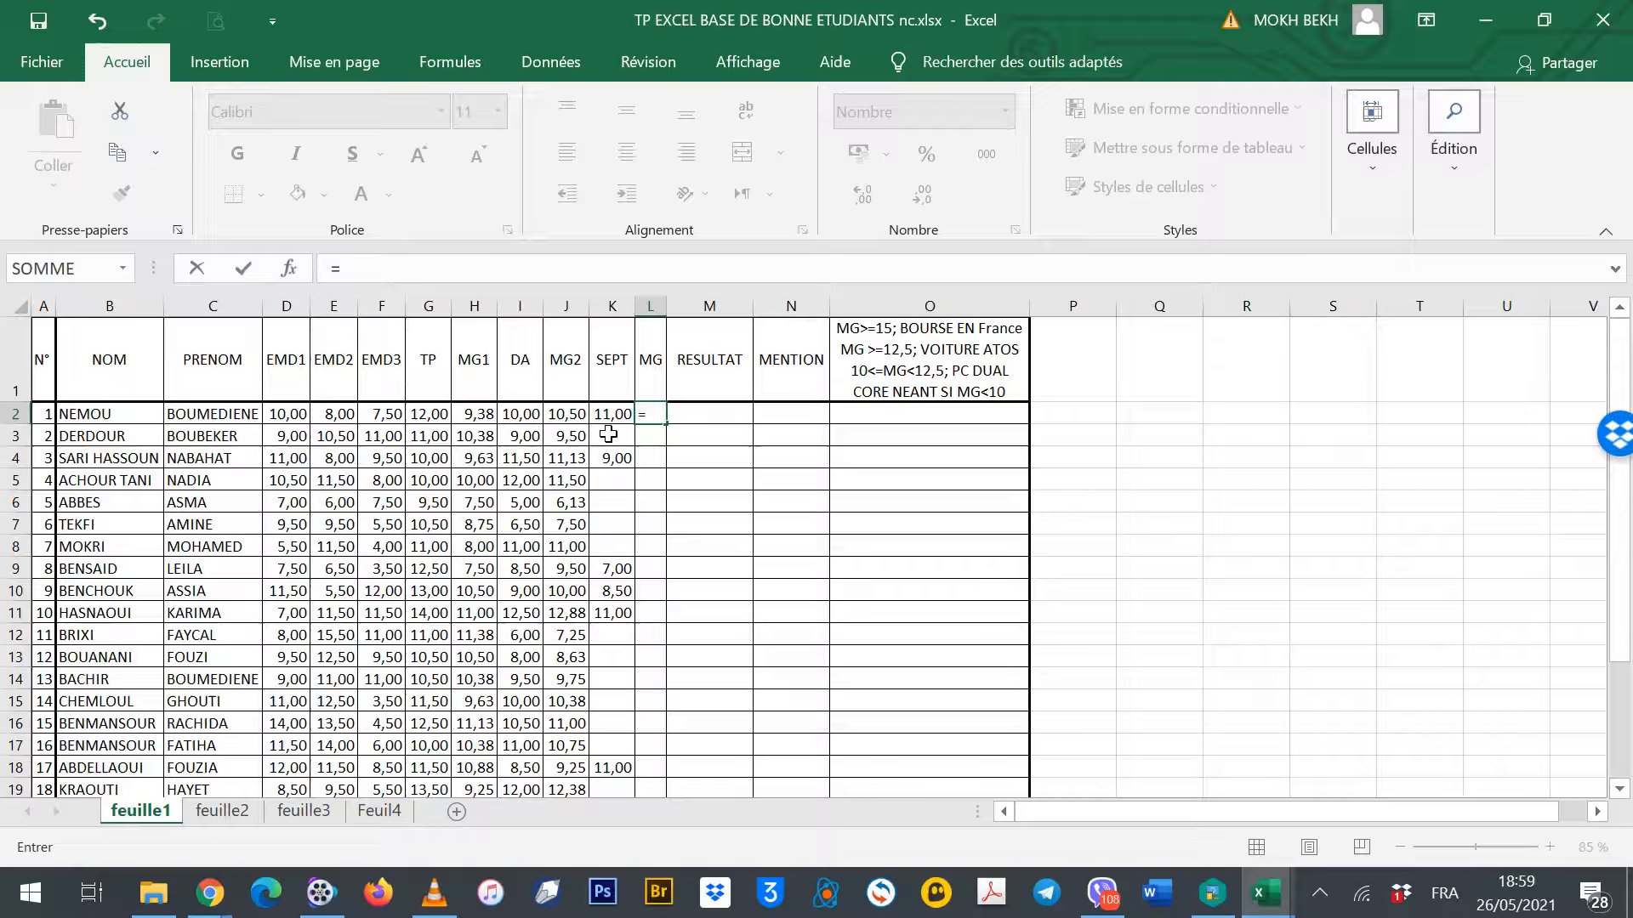
type("(M")
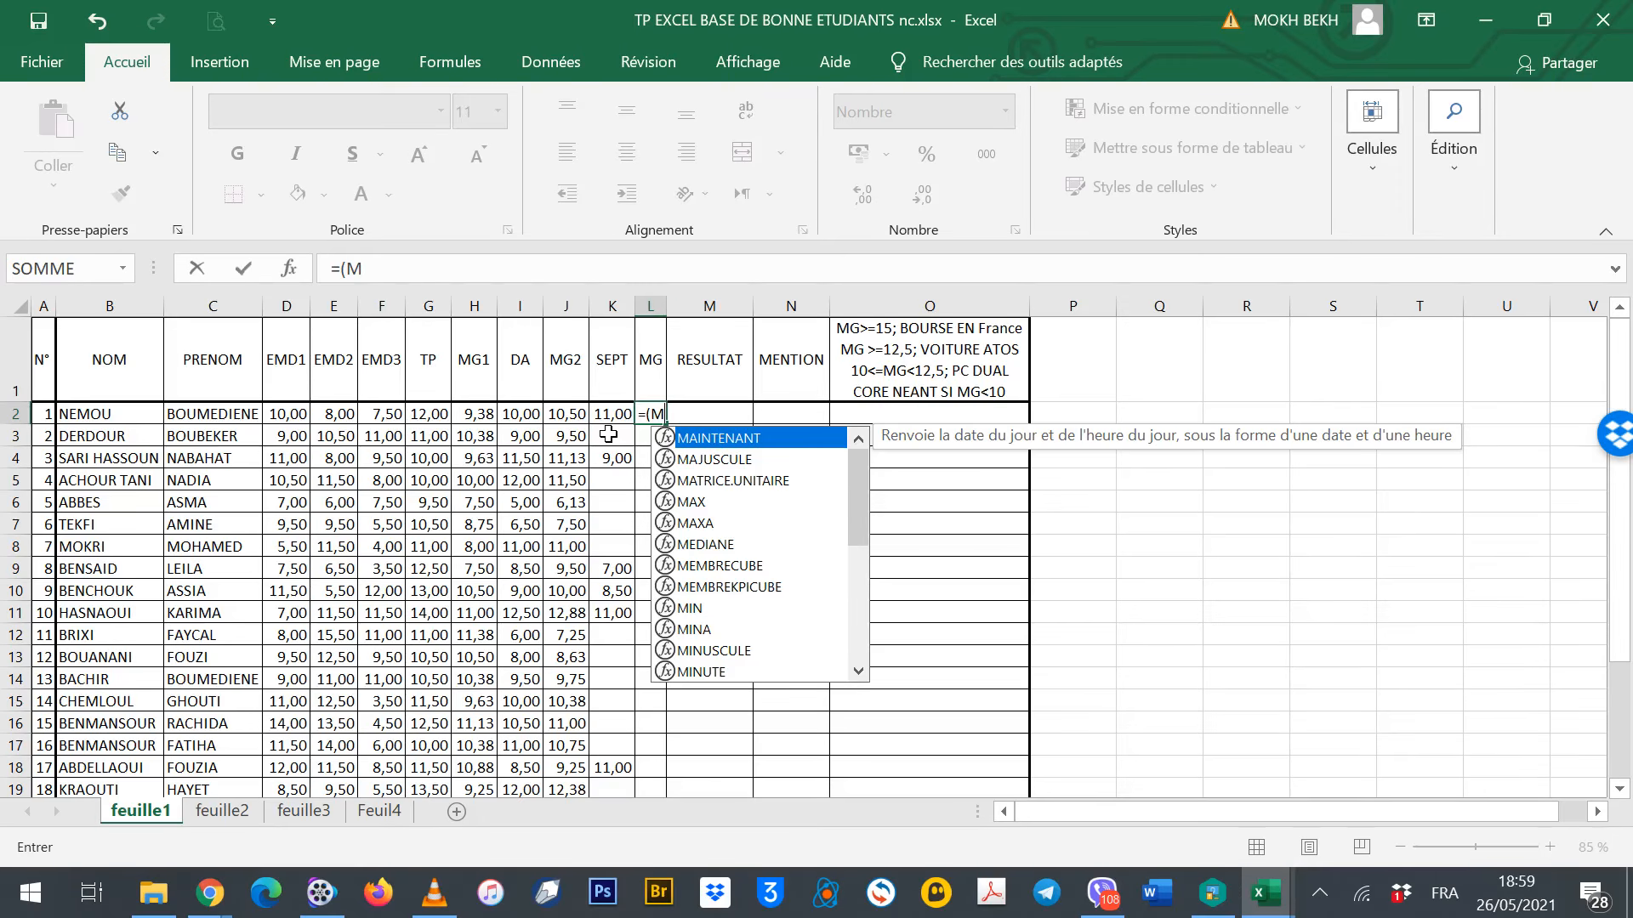
left_click(690, 503)
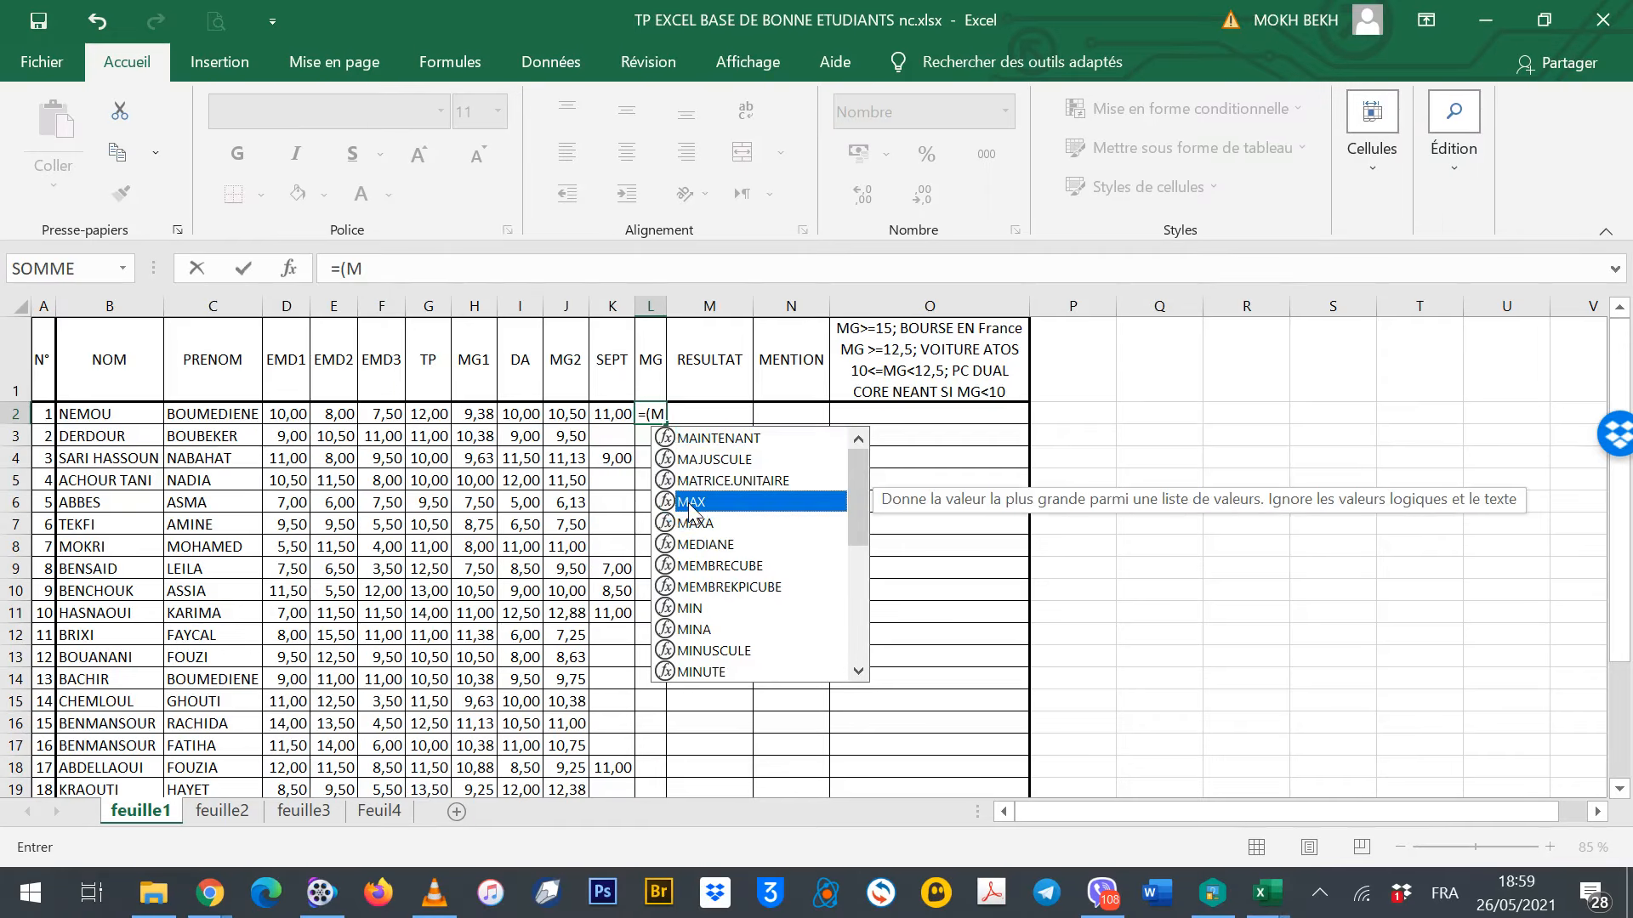
double_click(688, 503)
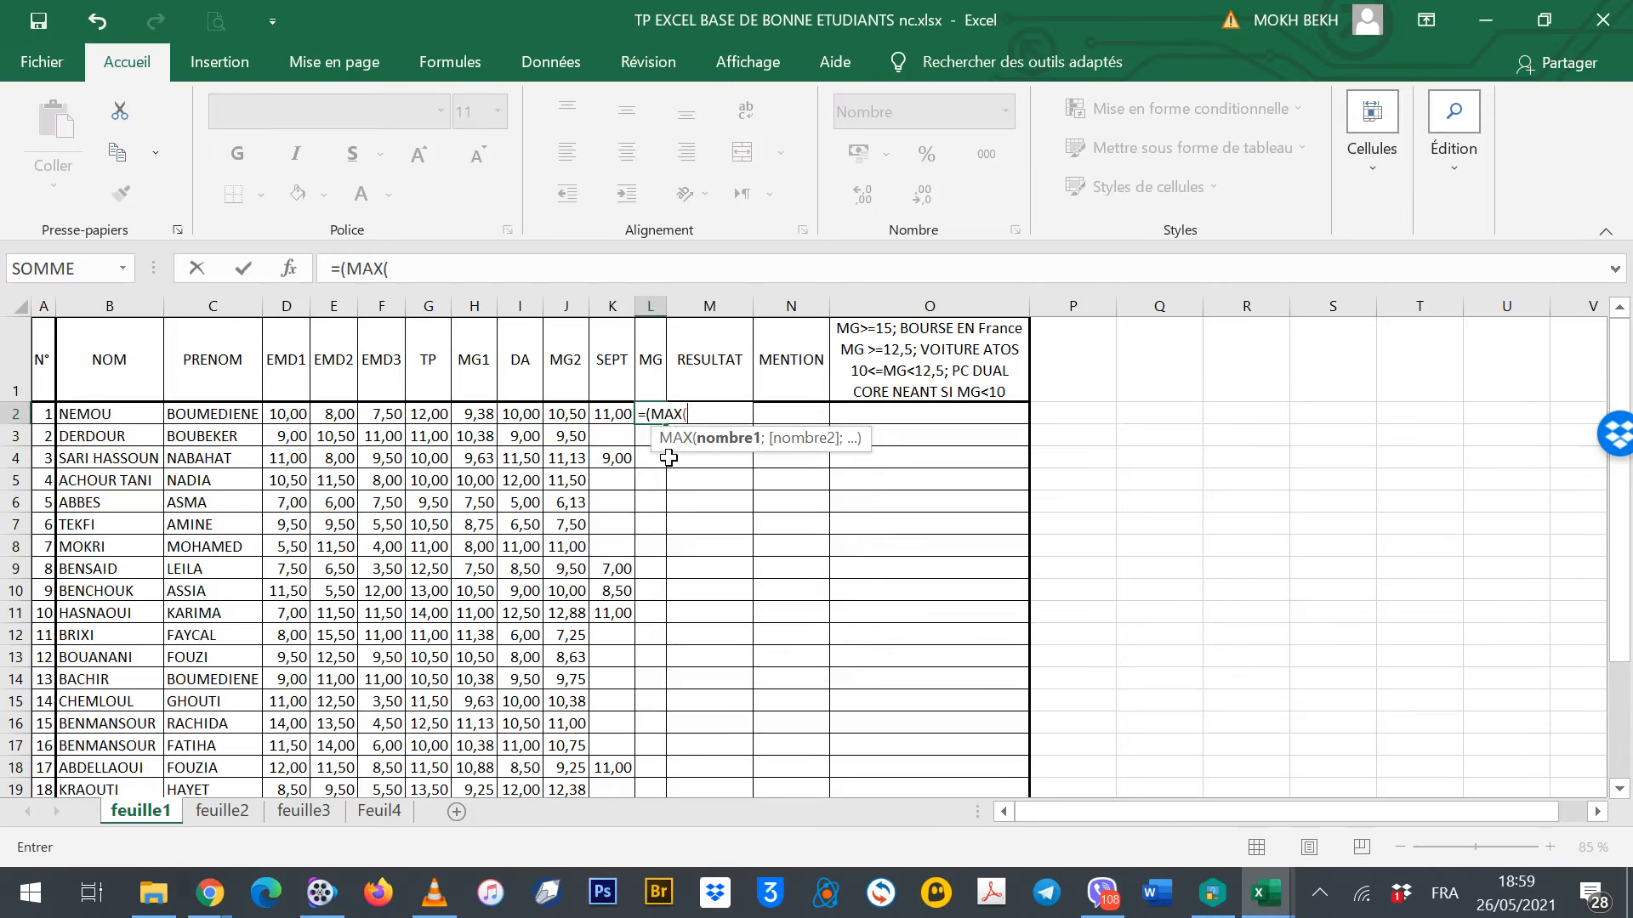
left_click(647, 415)
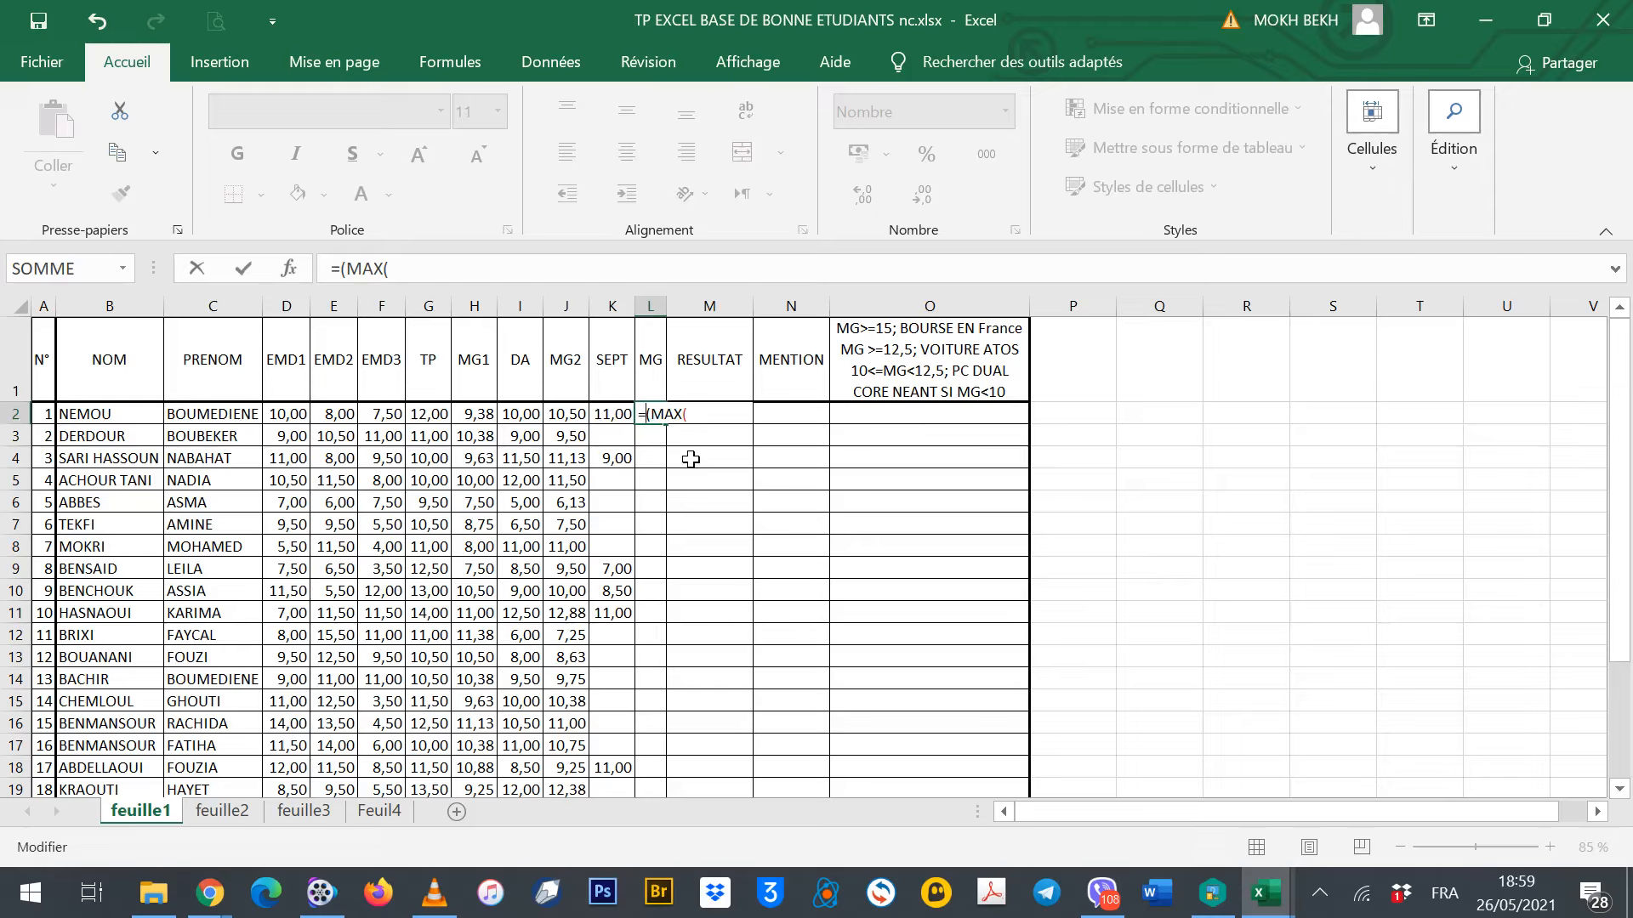
key("Delete")
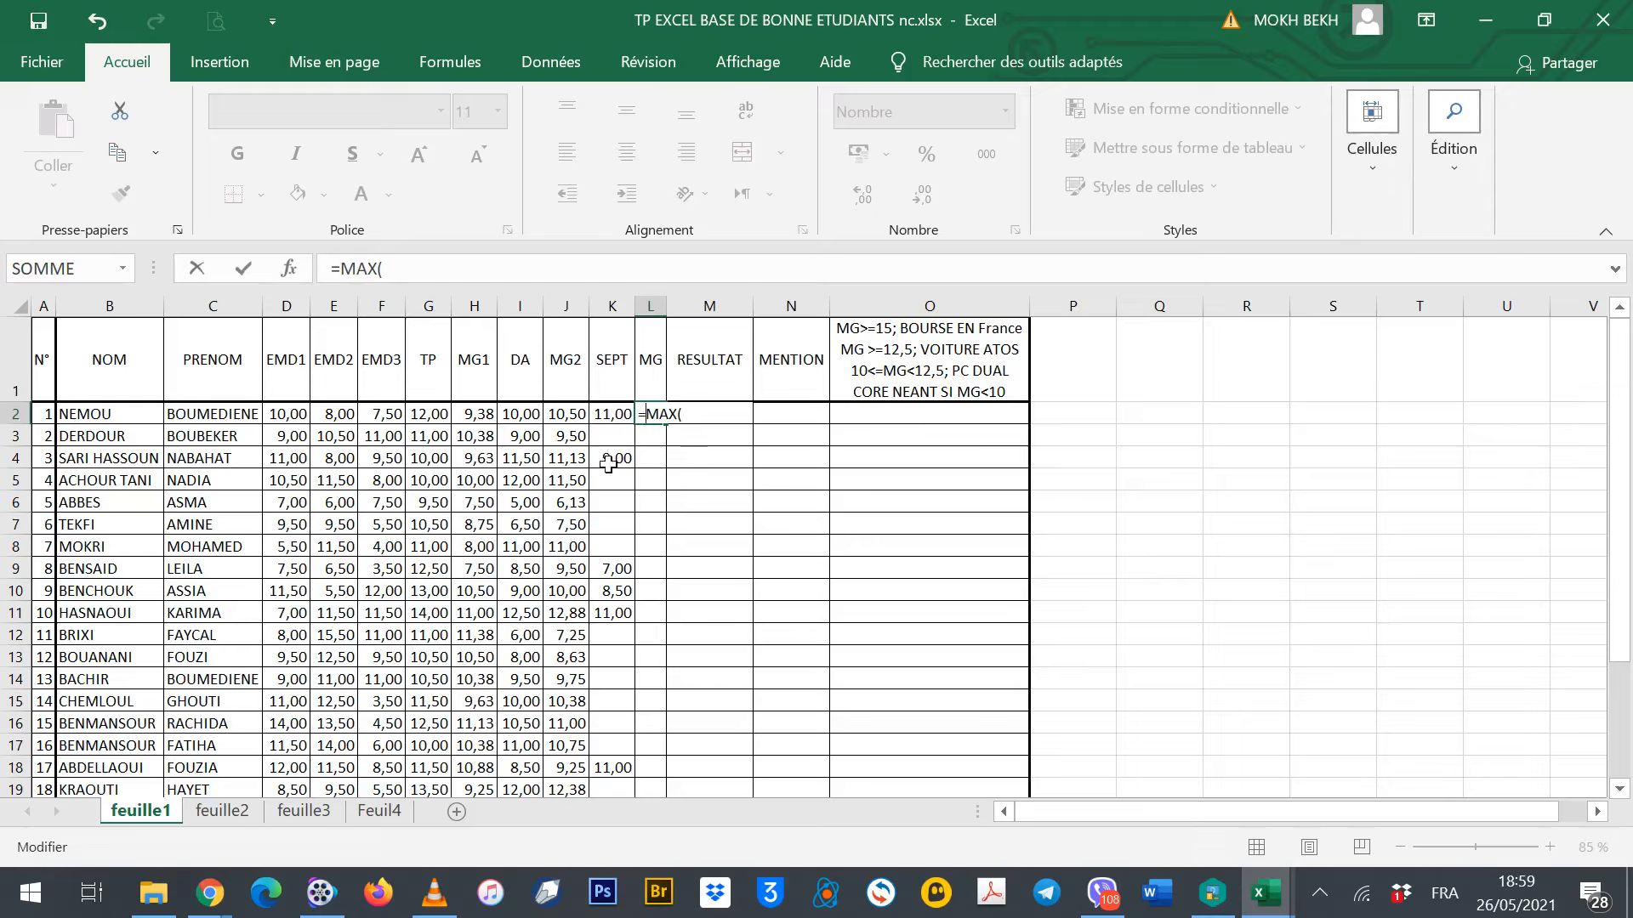
left_click(481, 414)
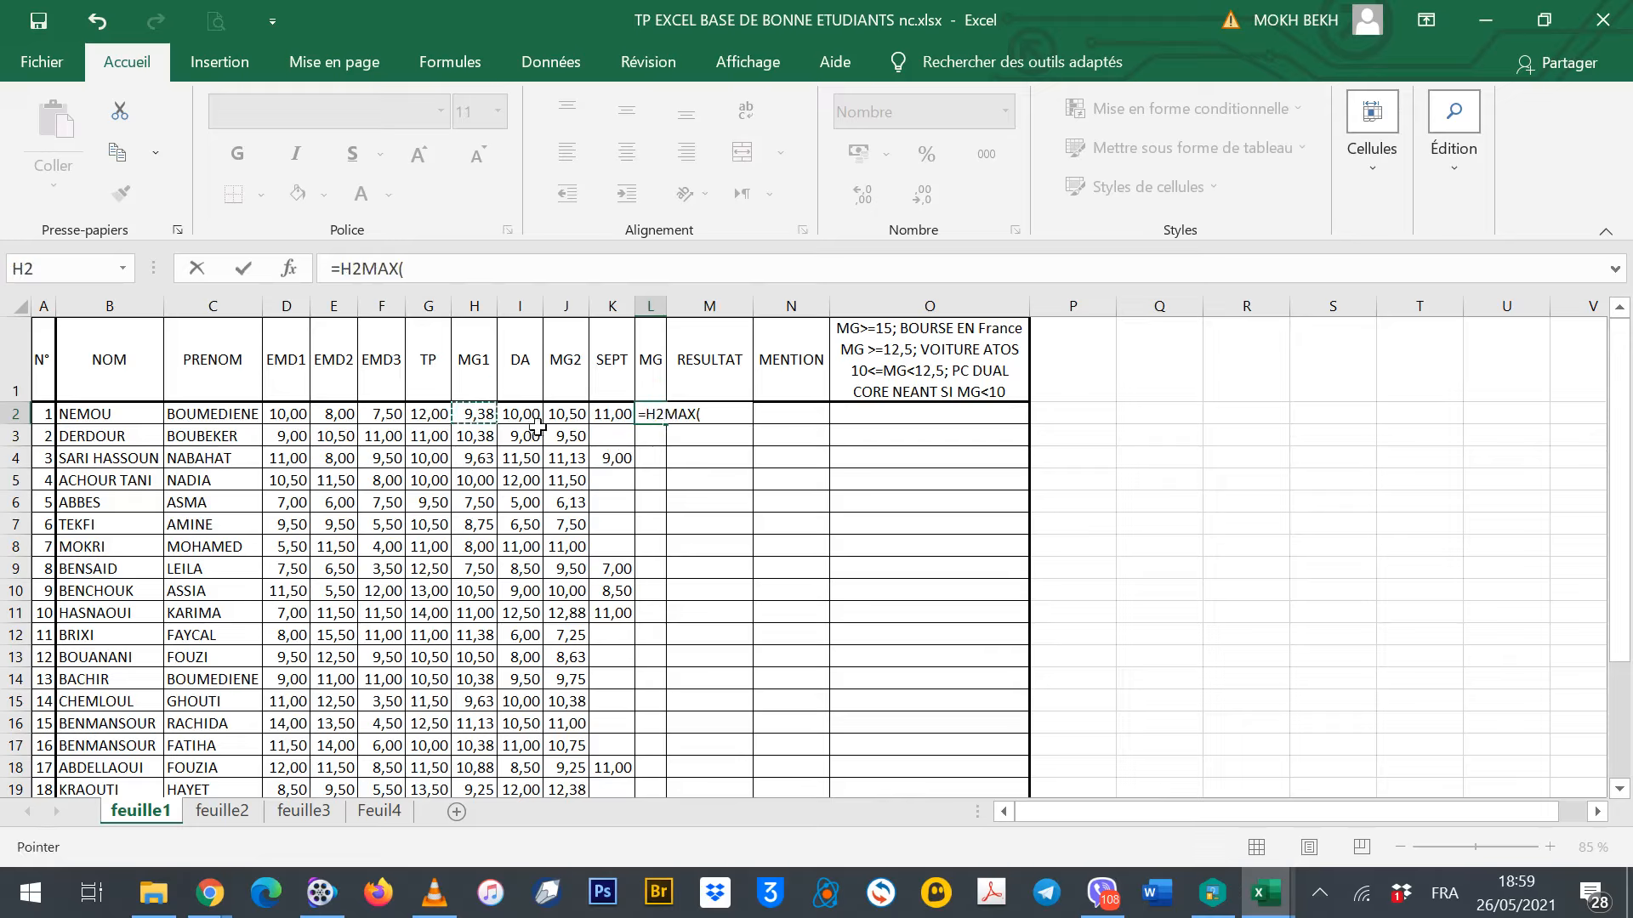
type(";")
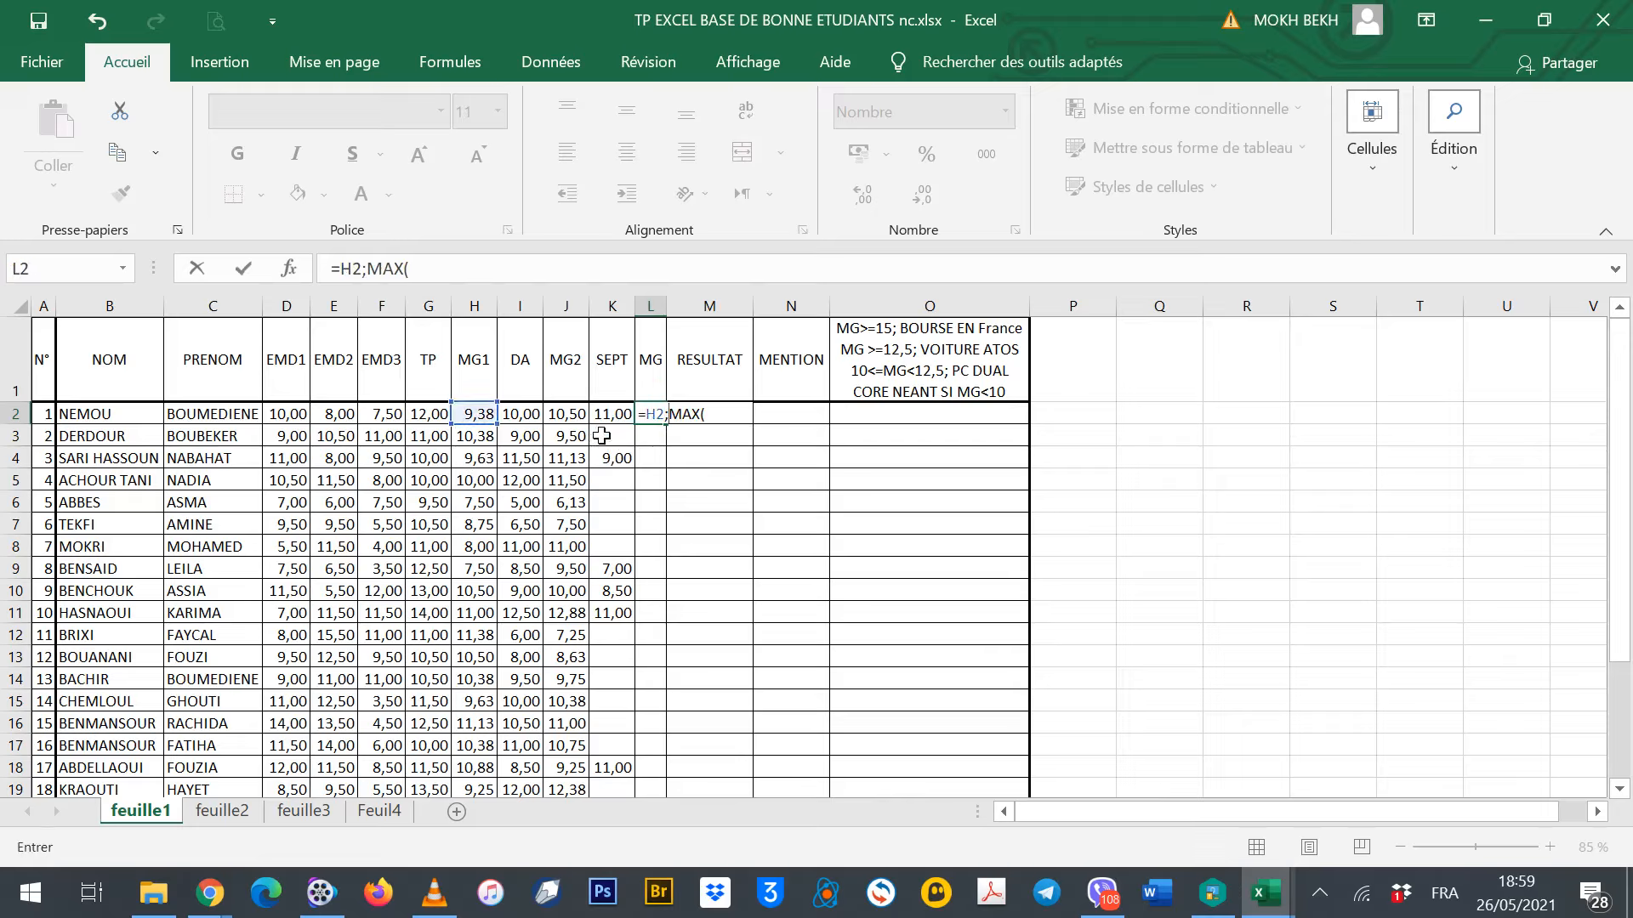
left_click(564, 414)
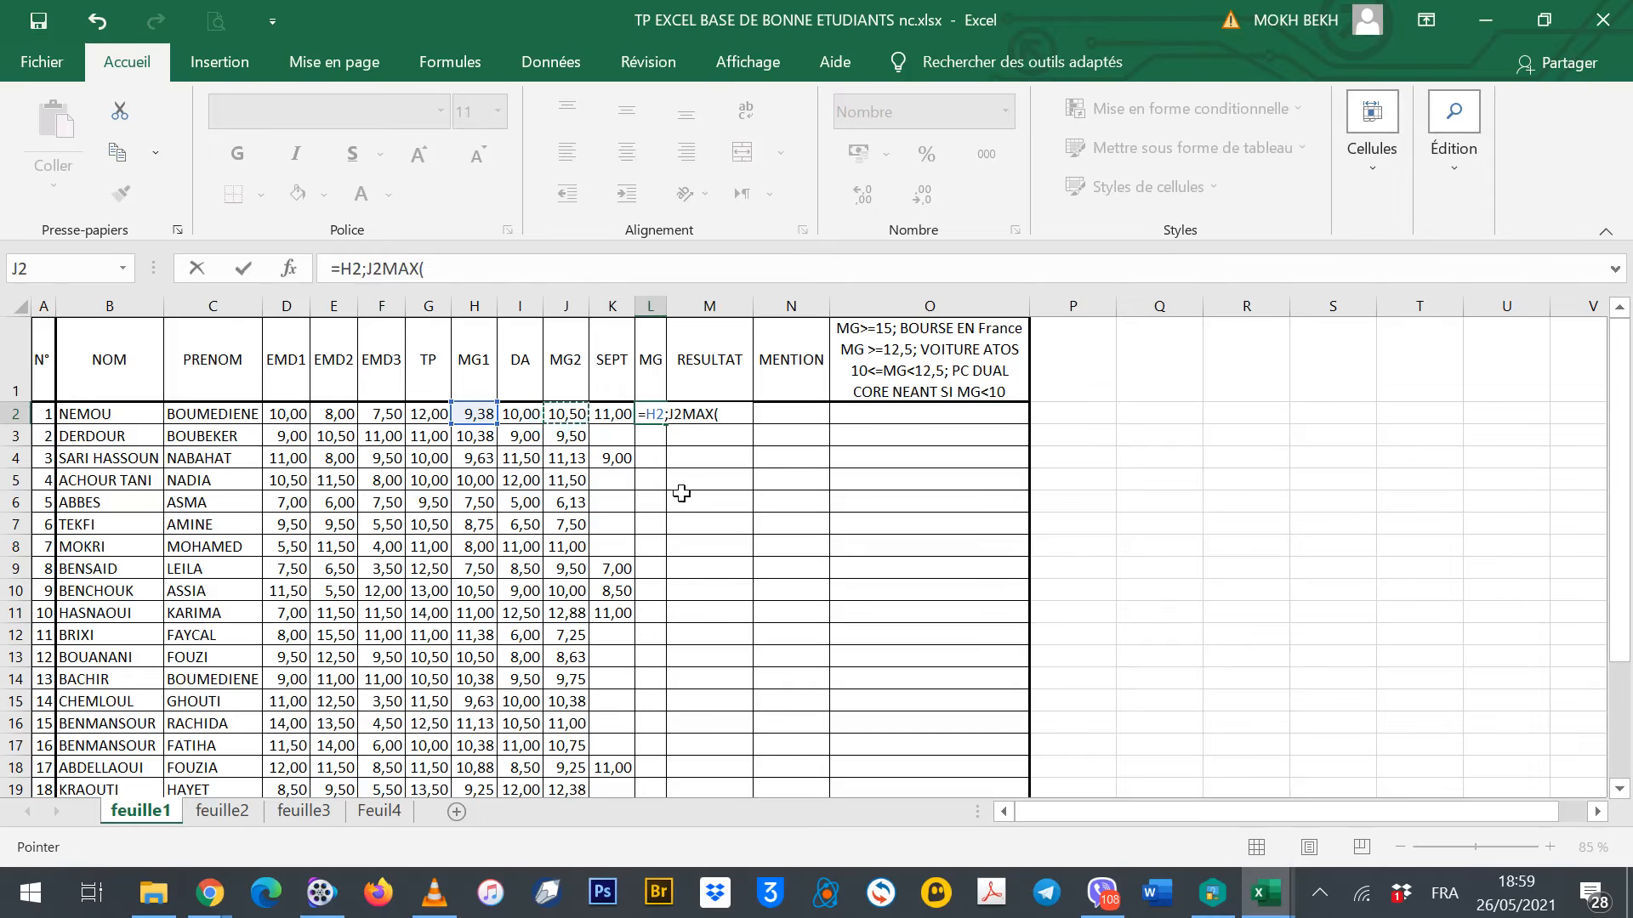
key("BackSpace")
key("BackSpace")
key("BackSpace")
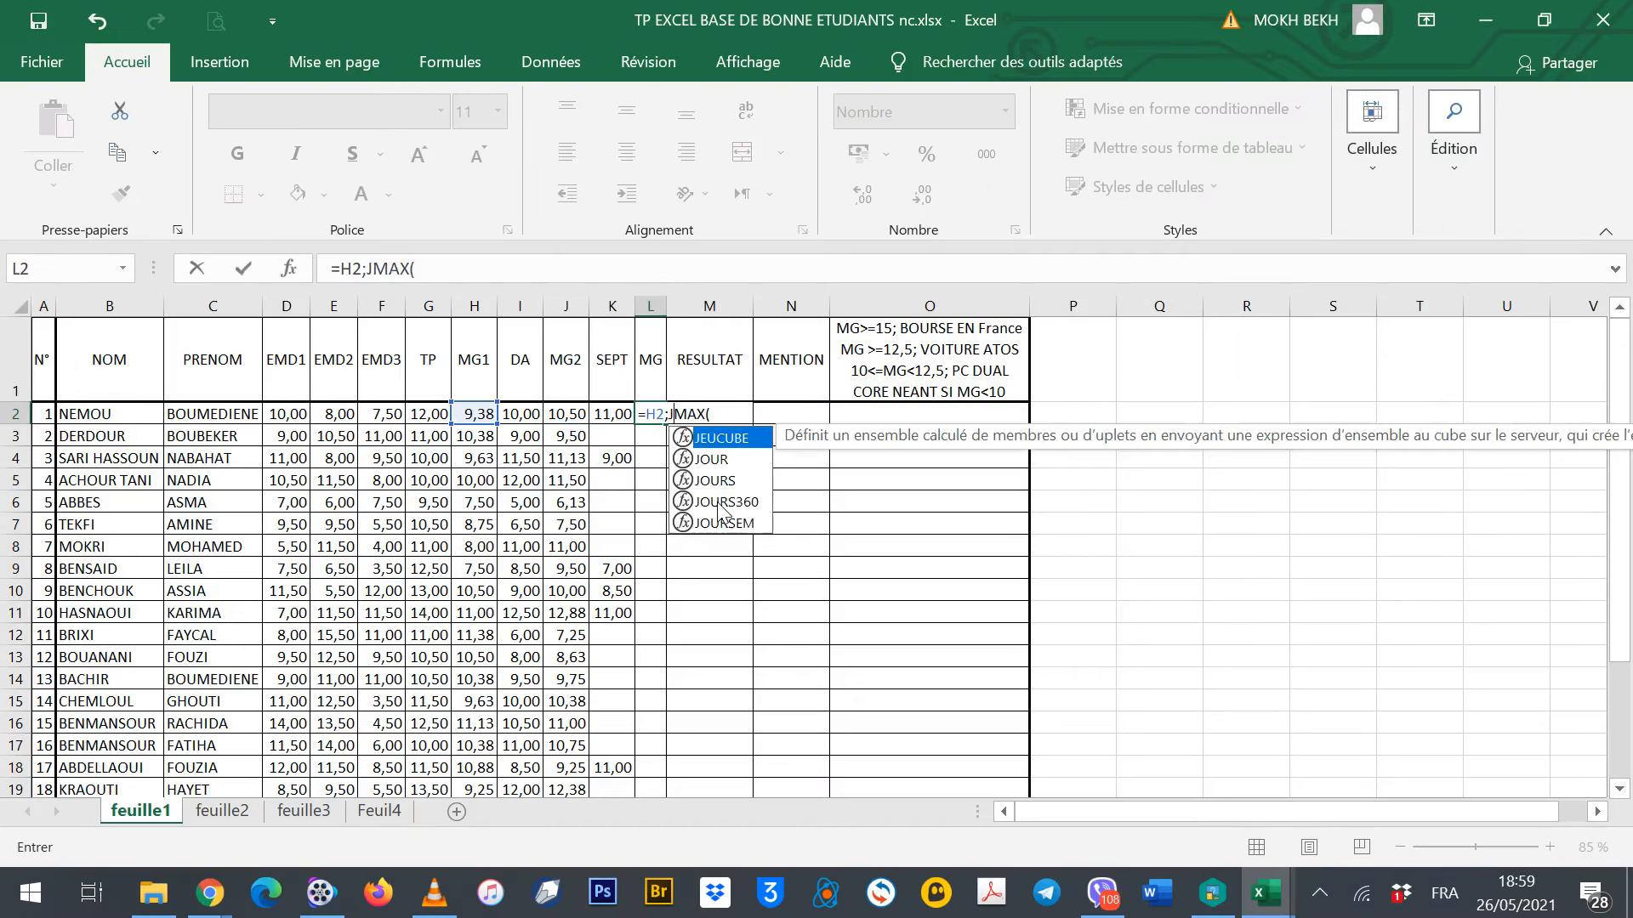
key("BackSpace")
key("BackSpace")
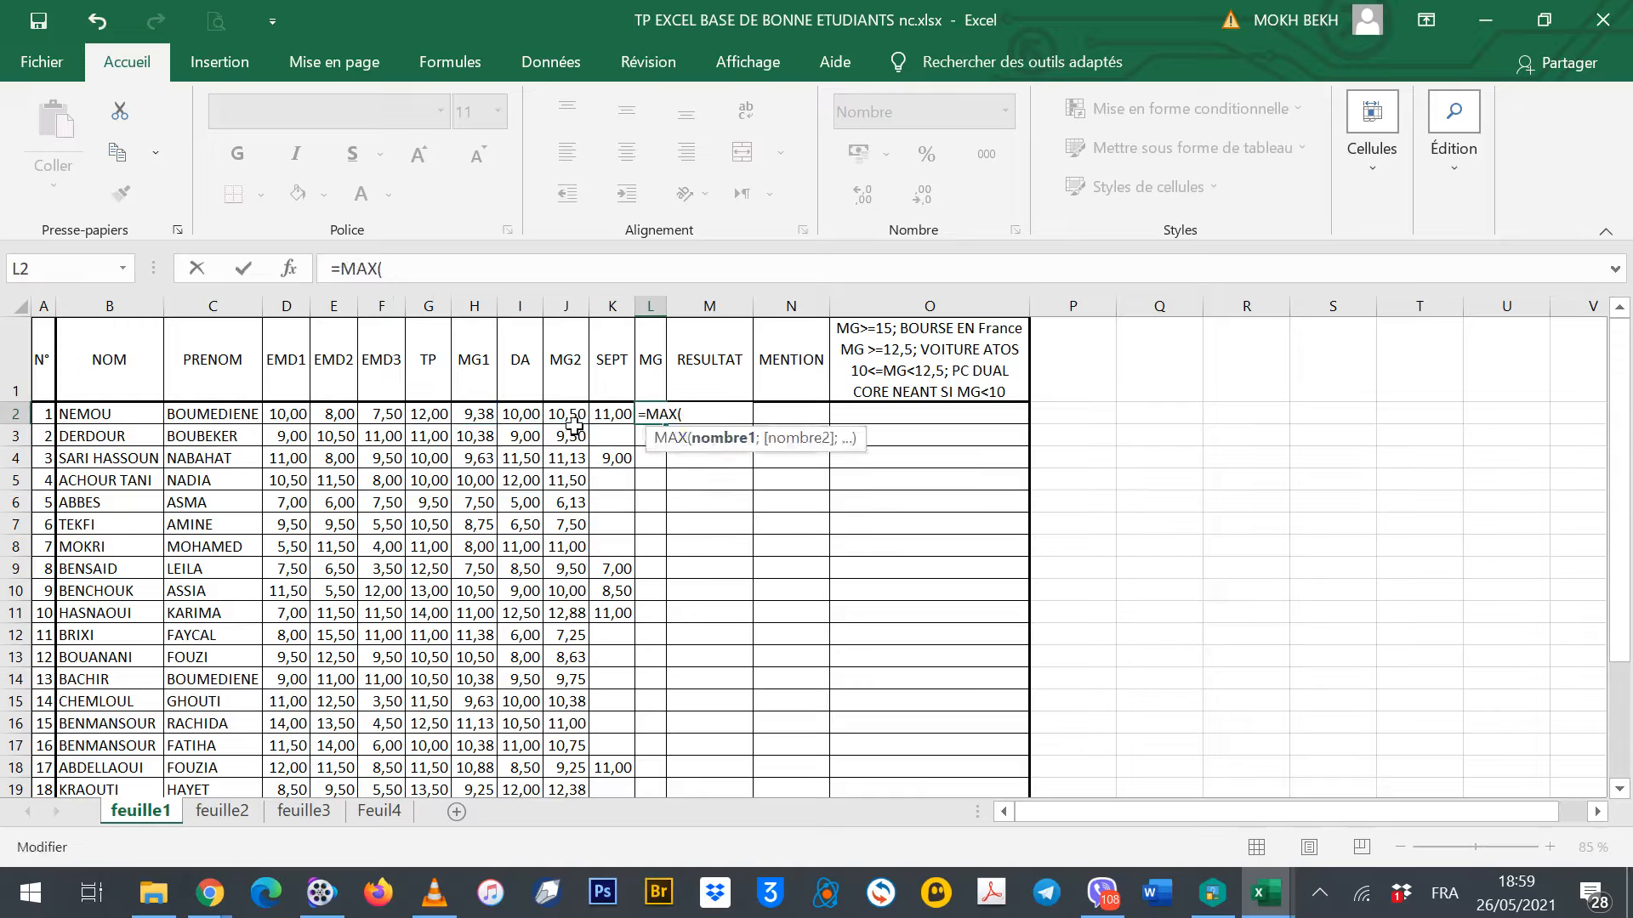
Complete the MG formula in L2 as =MAX(H2;J2;K2), taking the highest of MG1, MG2 and SEPT
left_click(472, 414)
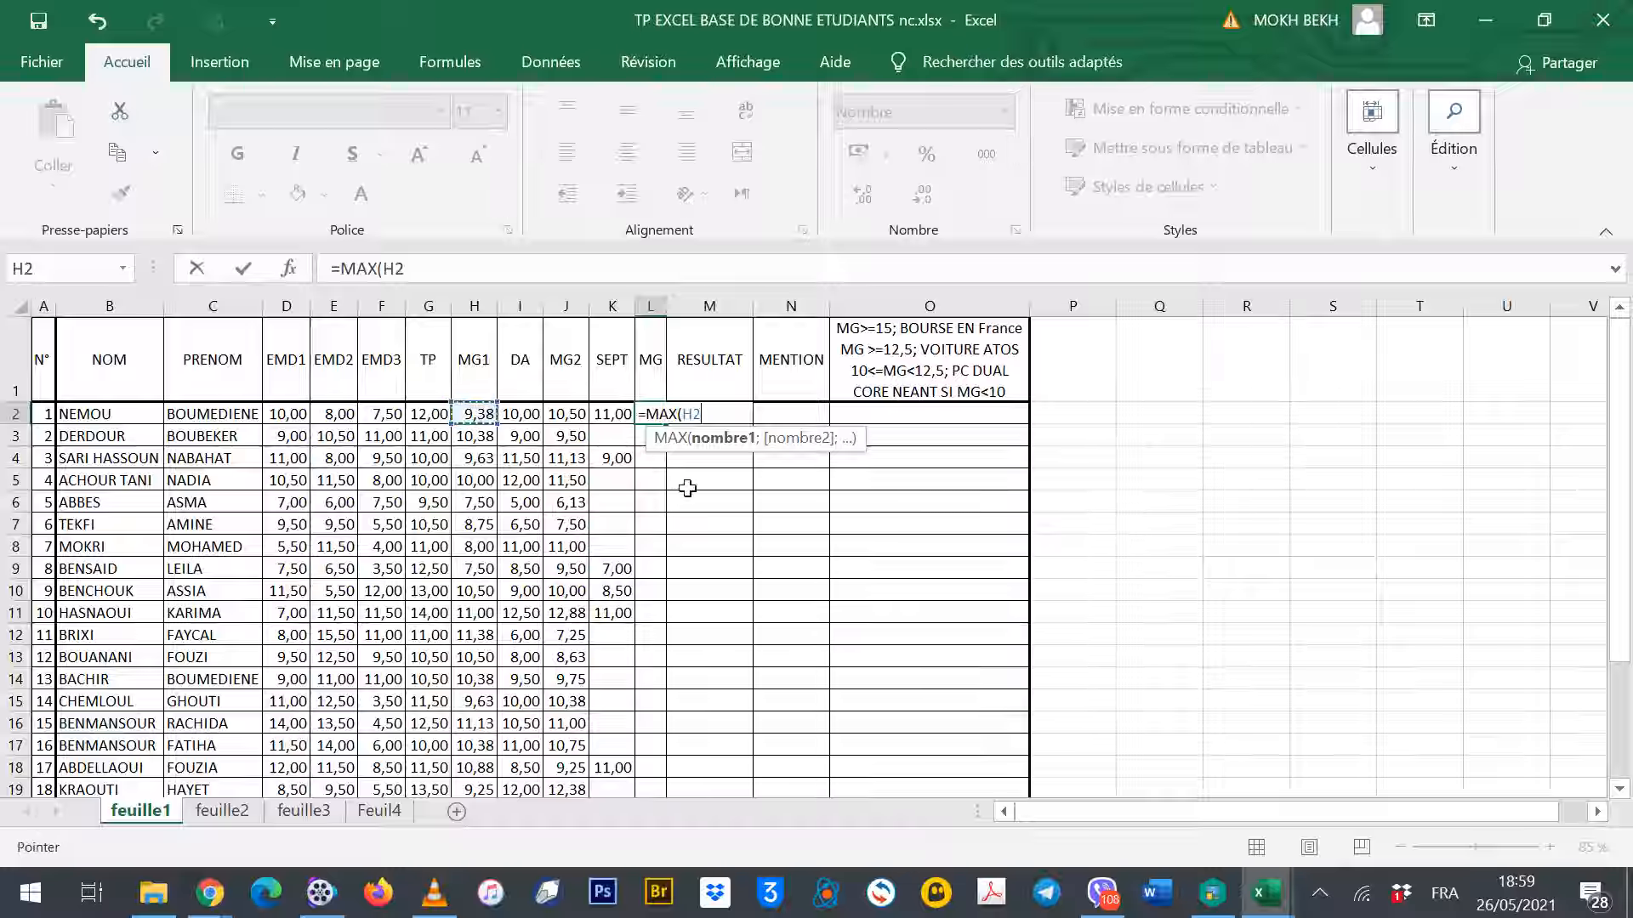
type(";")
left_click(568, 415)
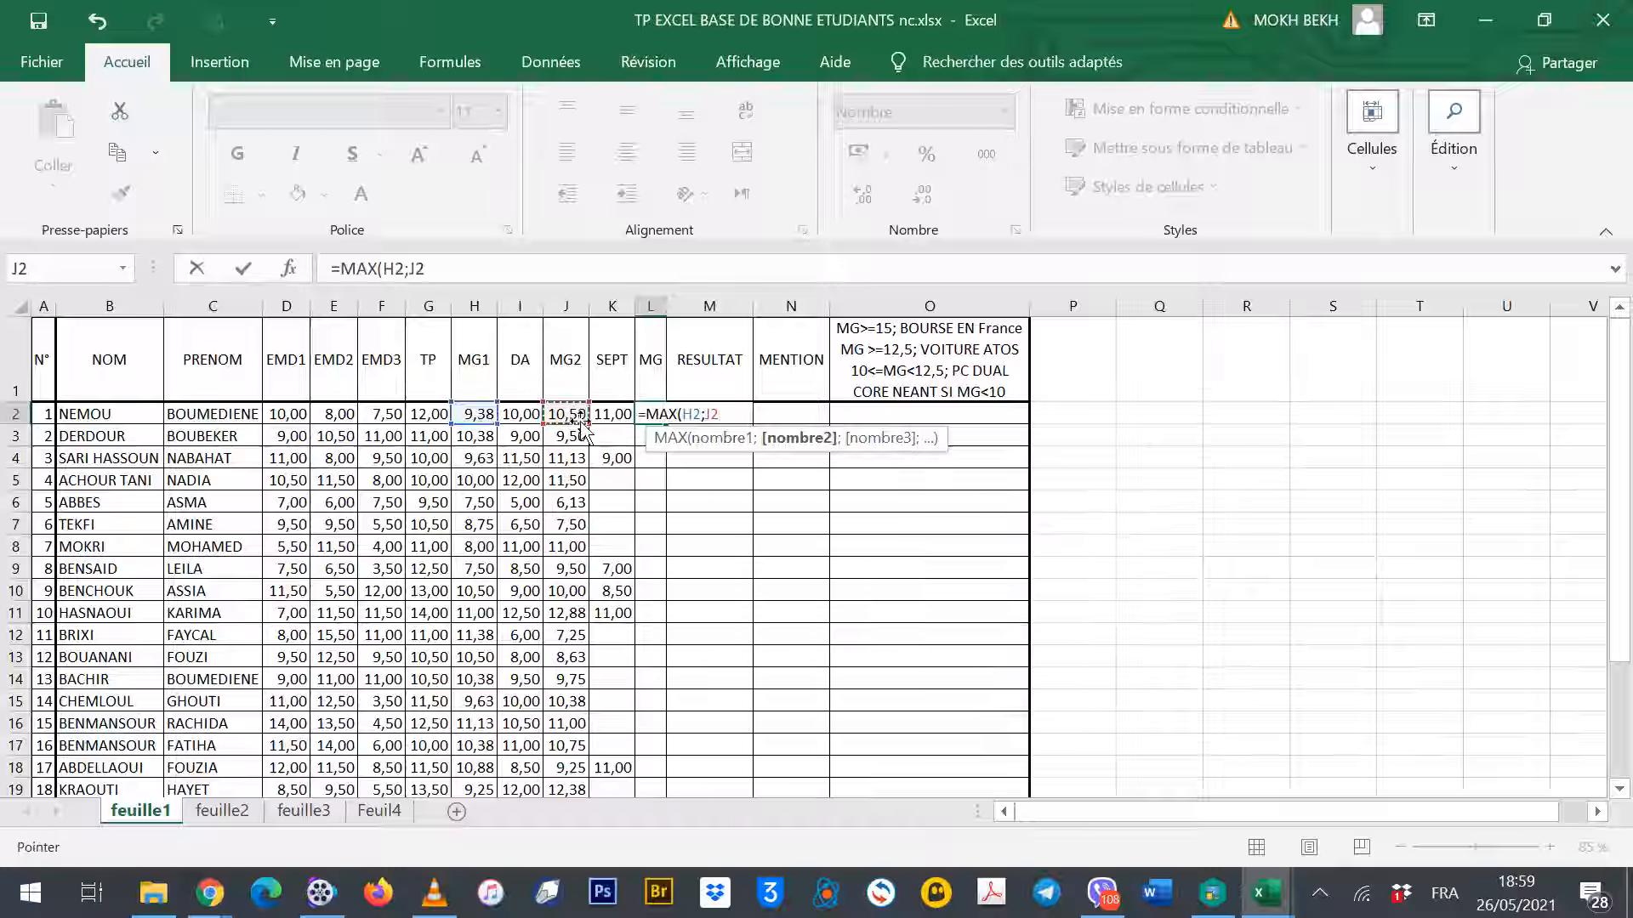
type(";")
left_click(624, 417)
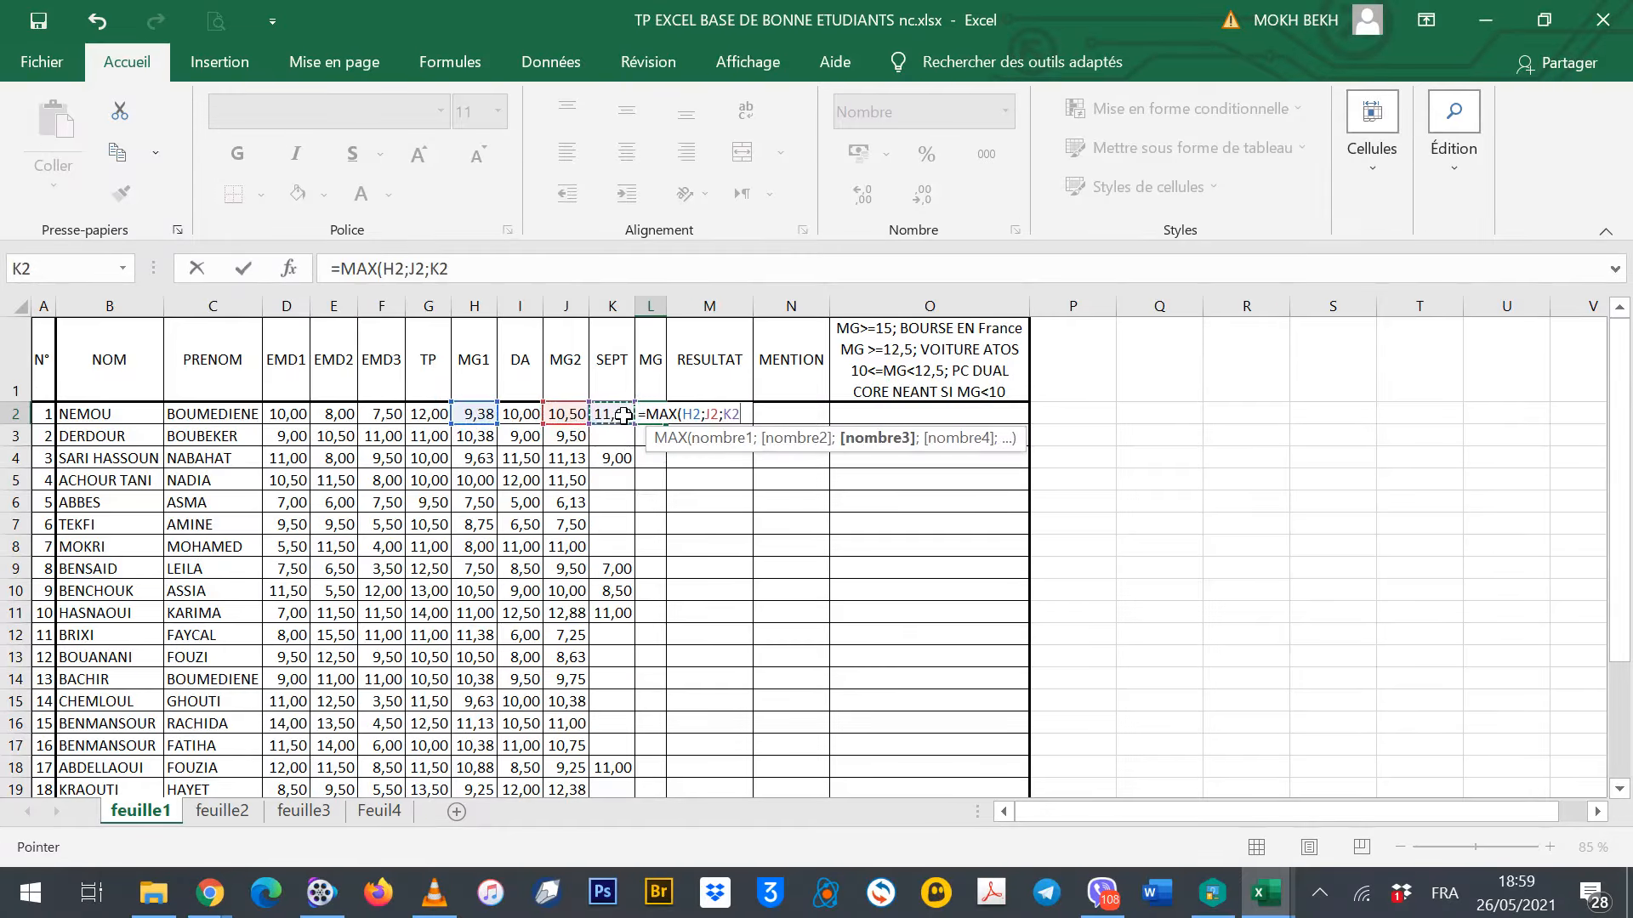
type(")")
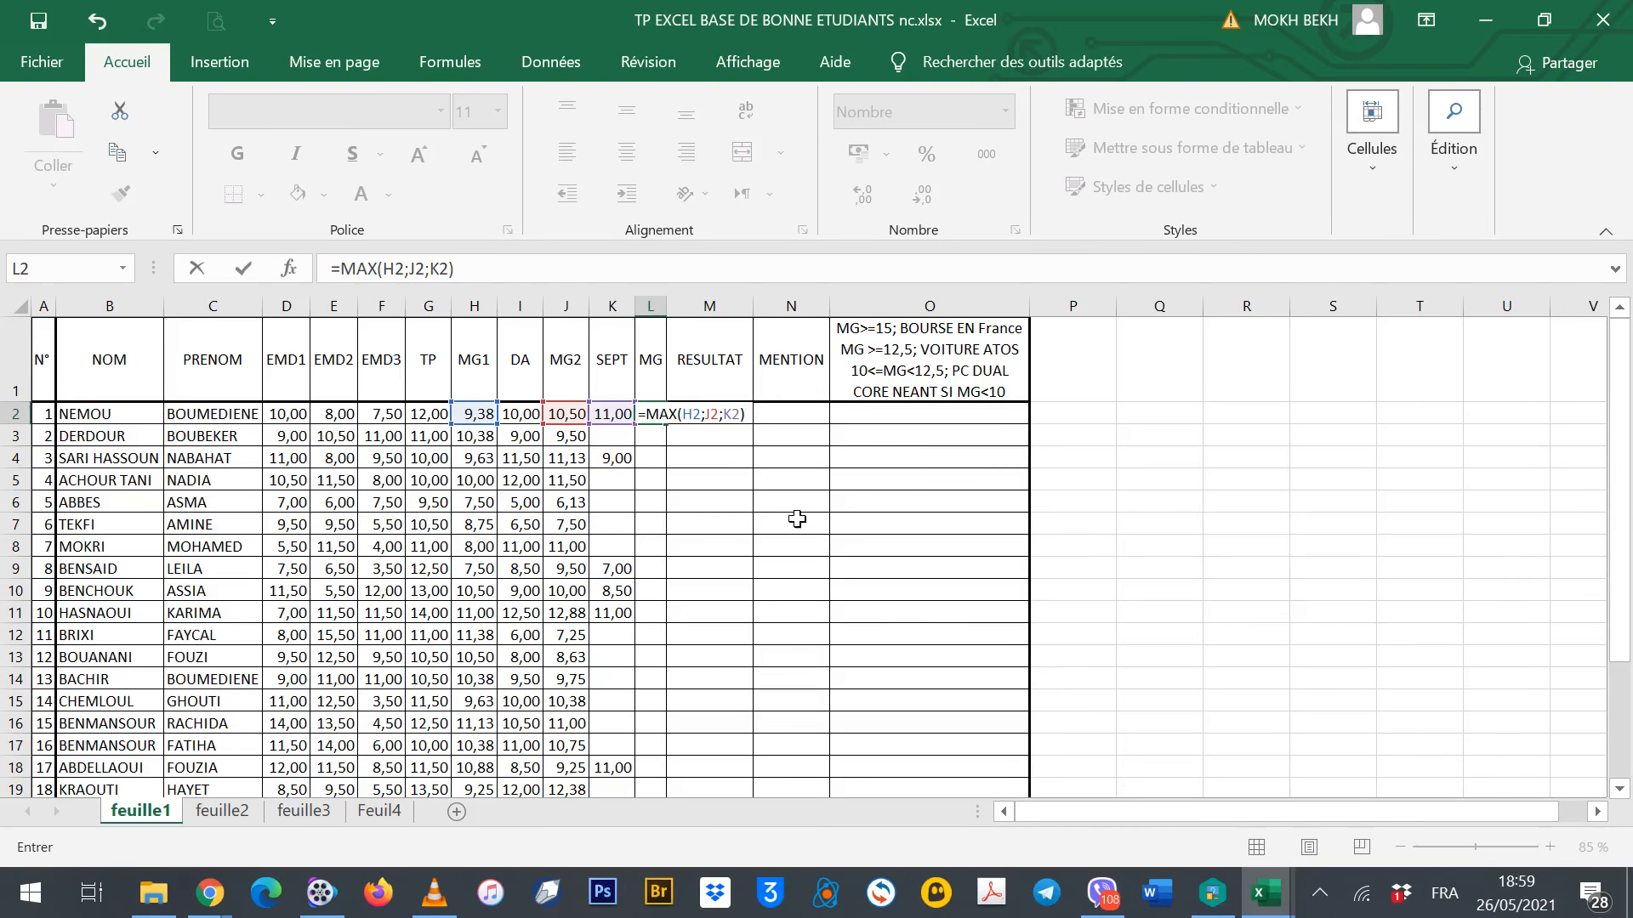
key("Return")
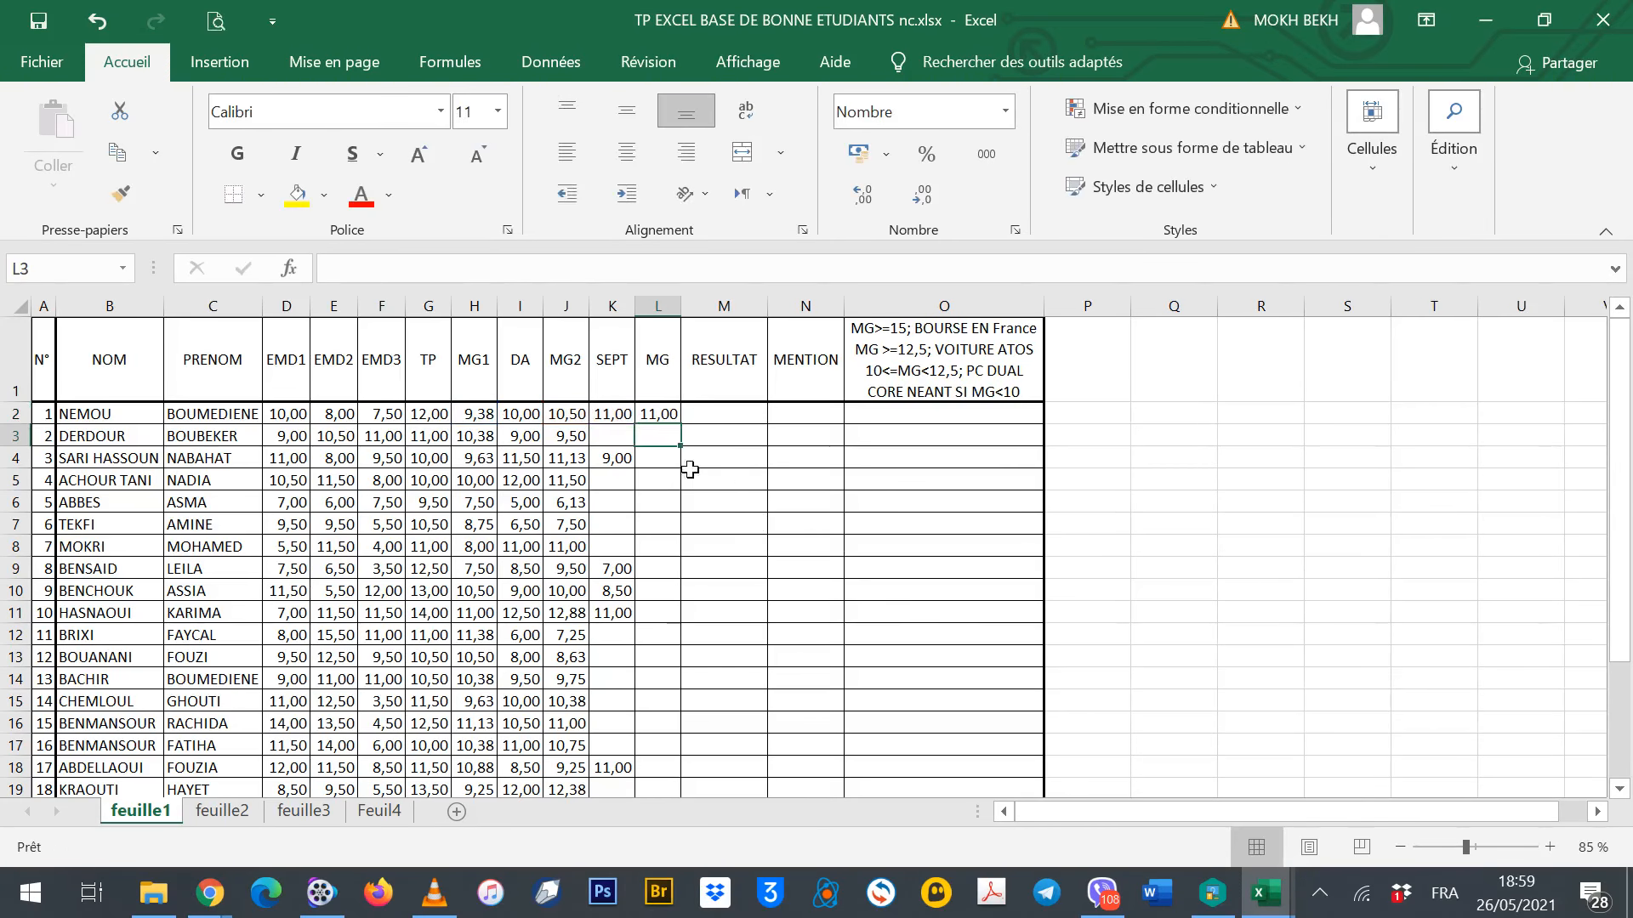
Copy the MG formula from L2 down to all students
left_click(661, 414)
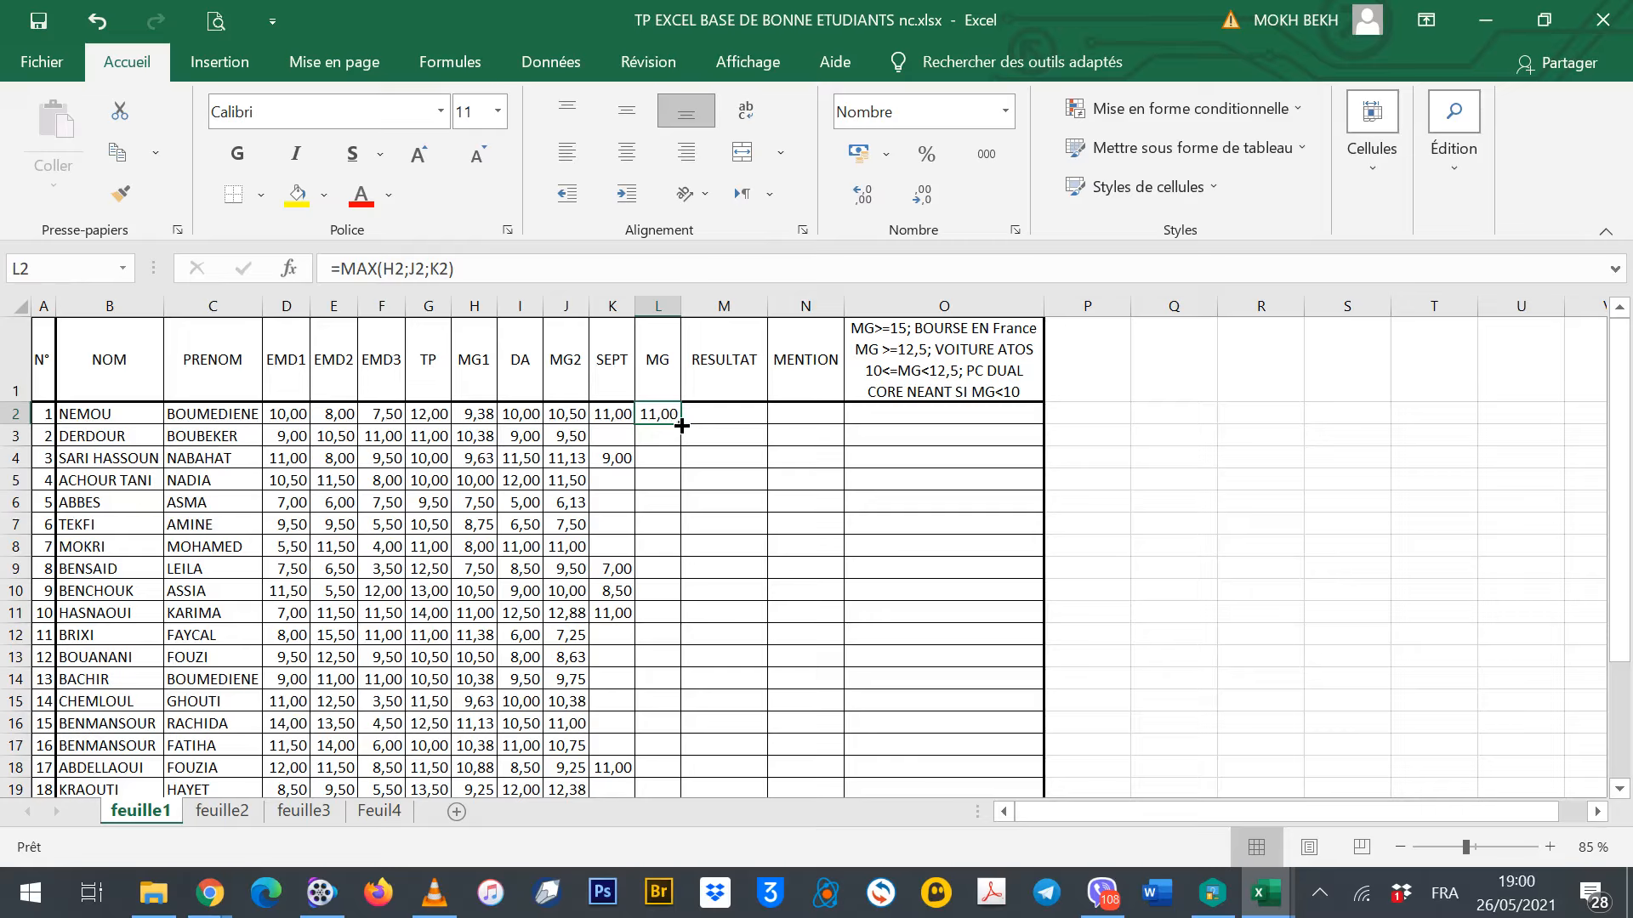
left_click_drag(681, 425, 668, 727)
scroll(746, 555, "up", 3)
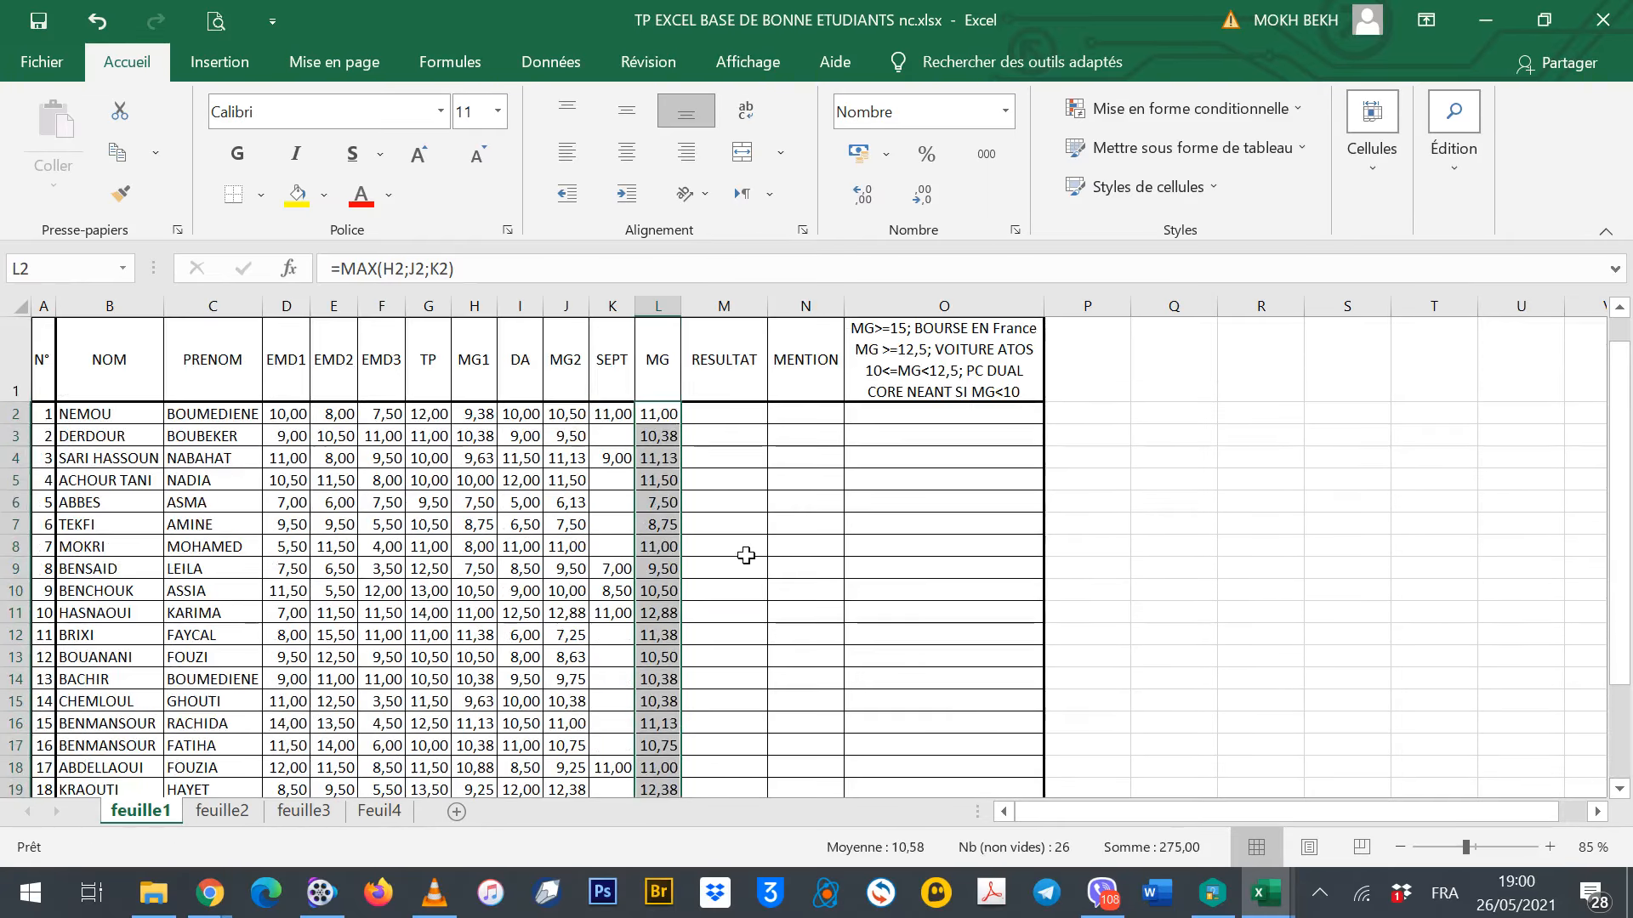
Enter =SI(L2>=10;"ADMIS";"AJOURNE") in M2 under RESULTAT and copy it down to all students
left_click(727, 413)
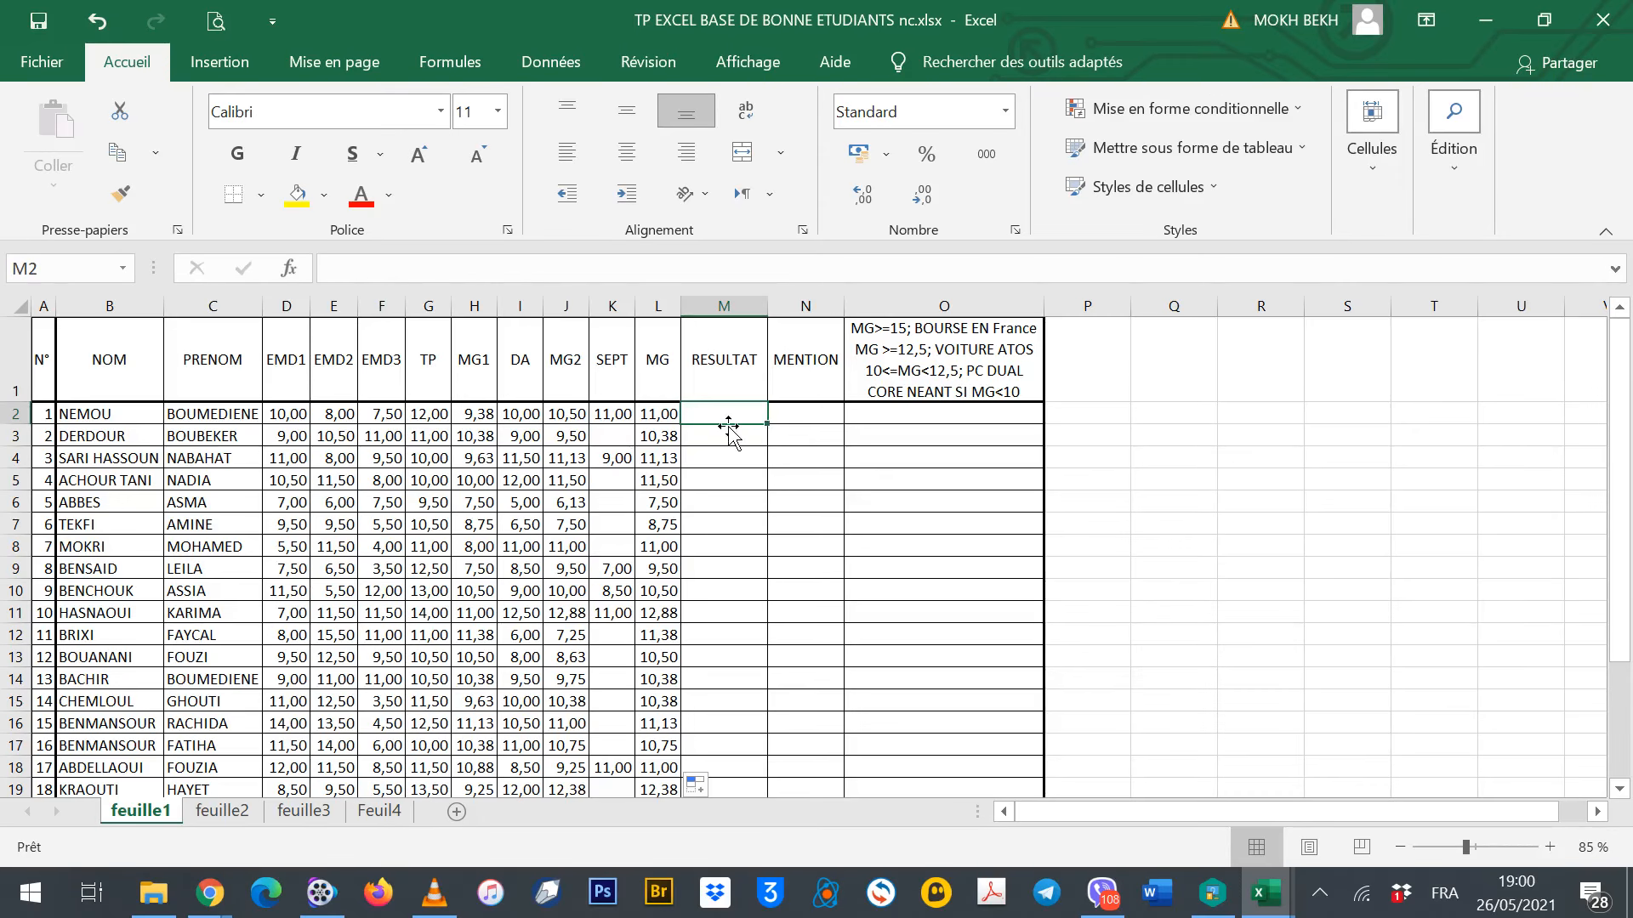
type("=")
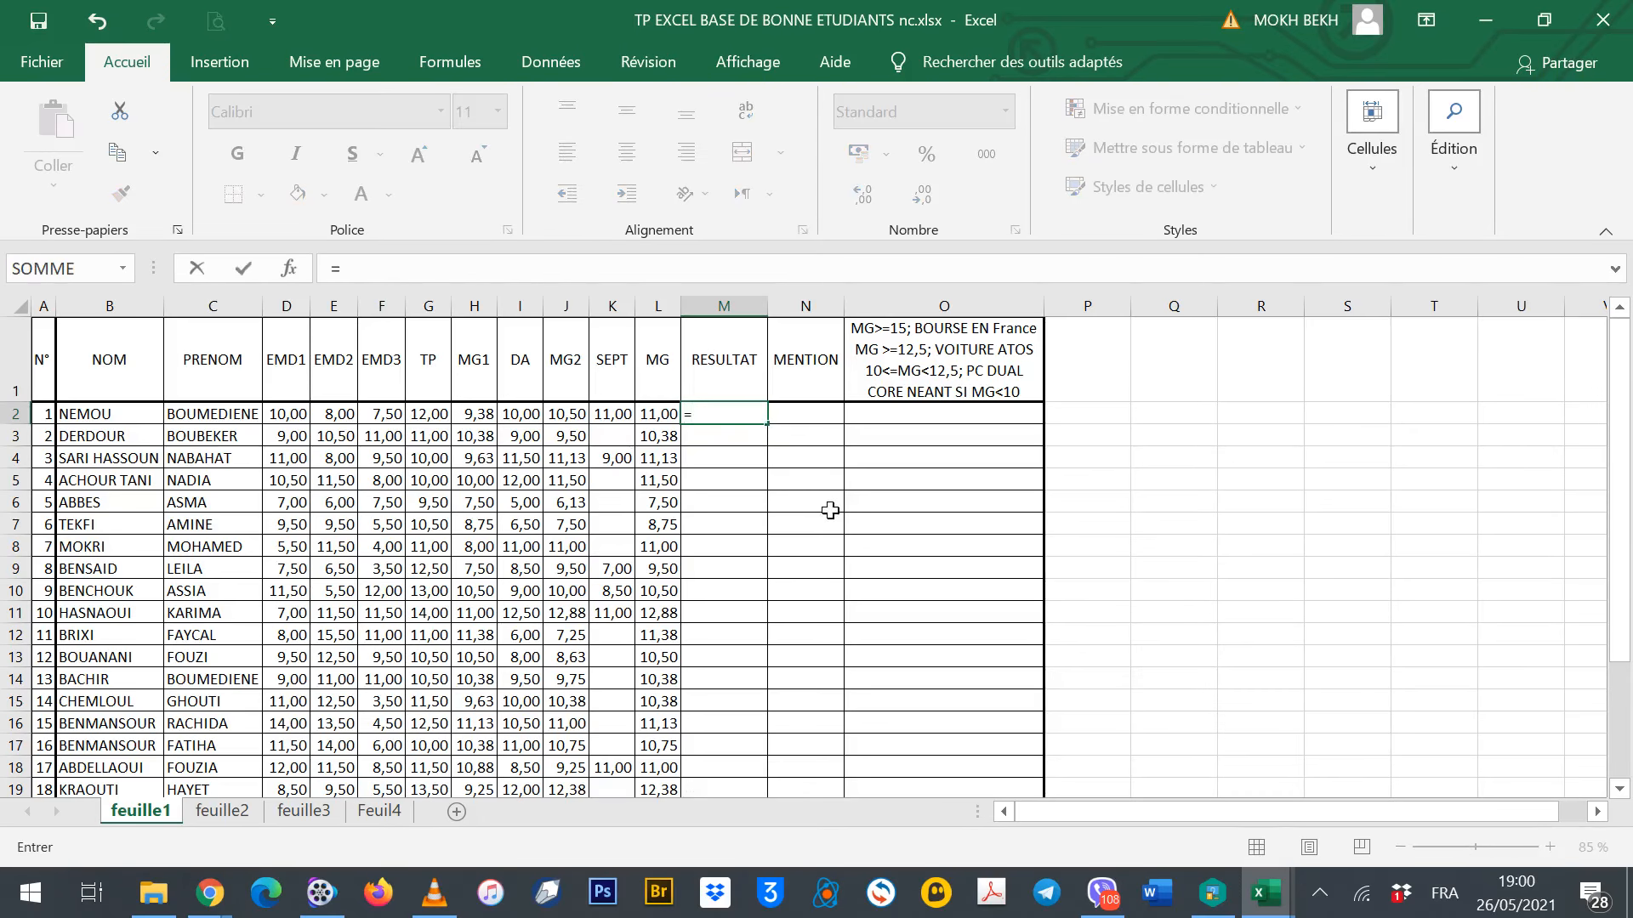
type("si")
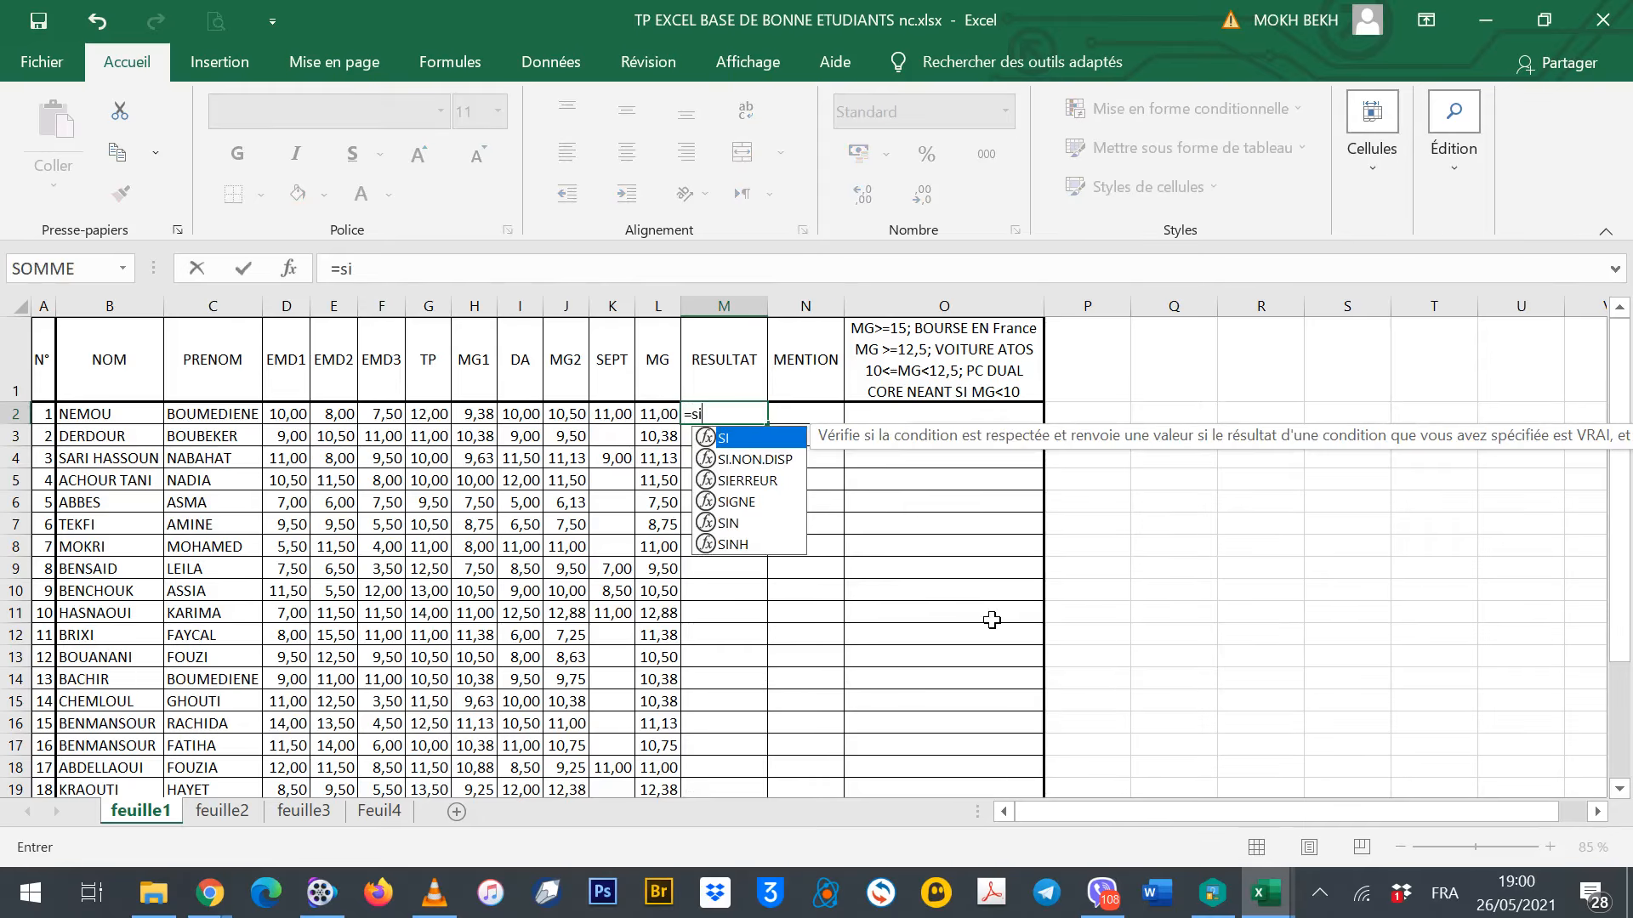
type("(")
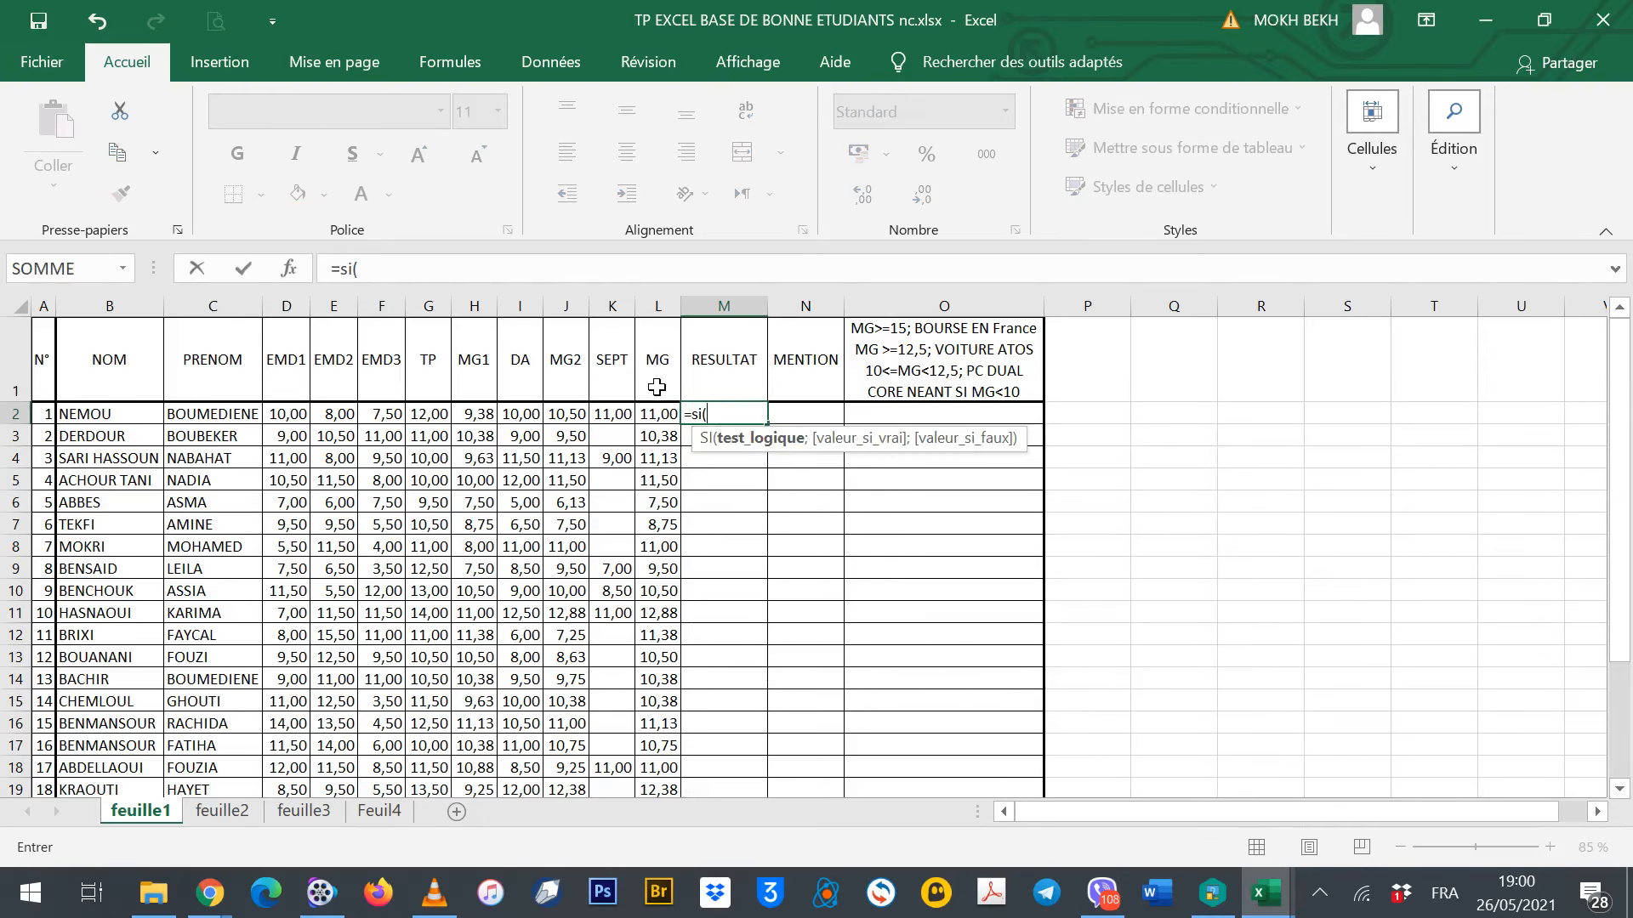
left_click(657, 413)
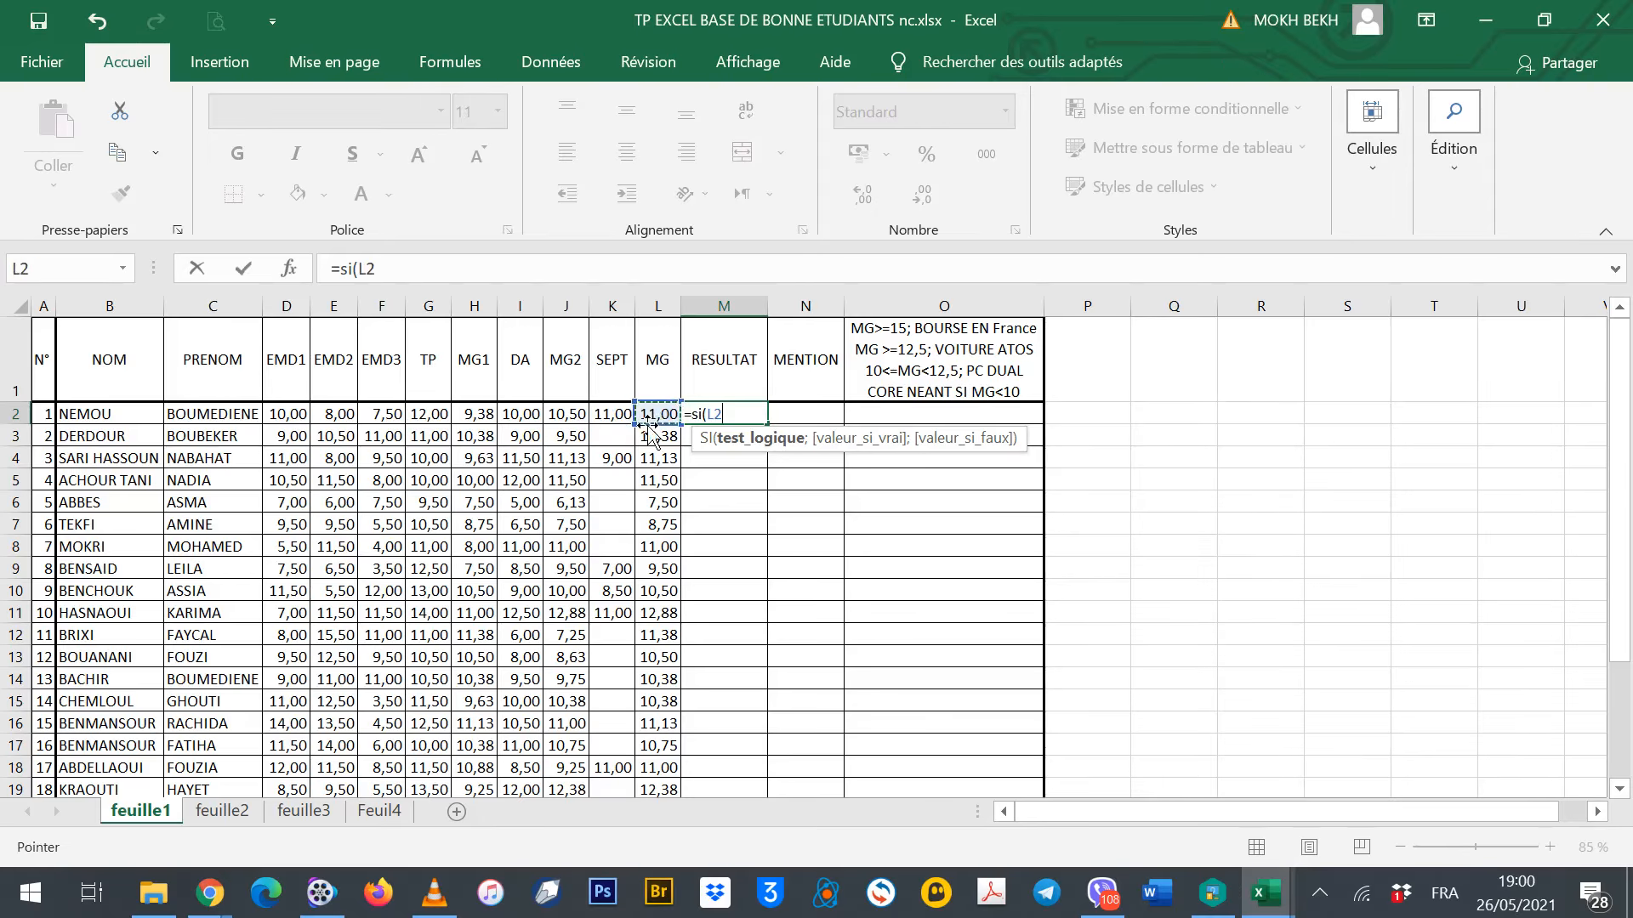
type(">=10")
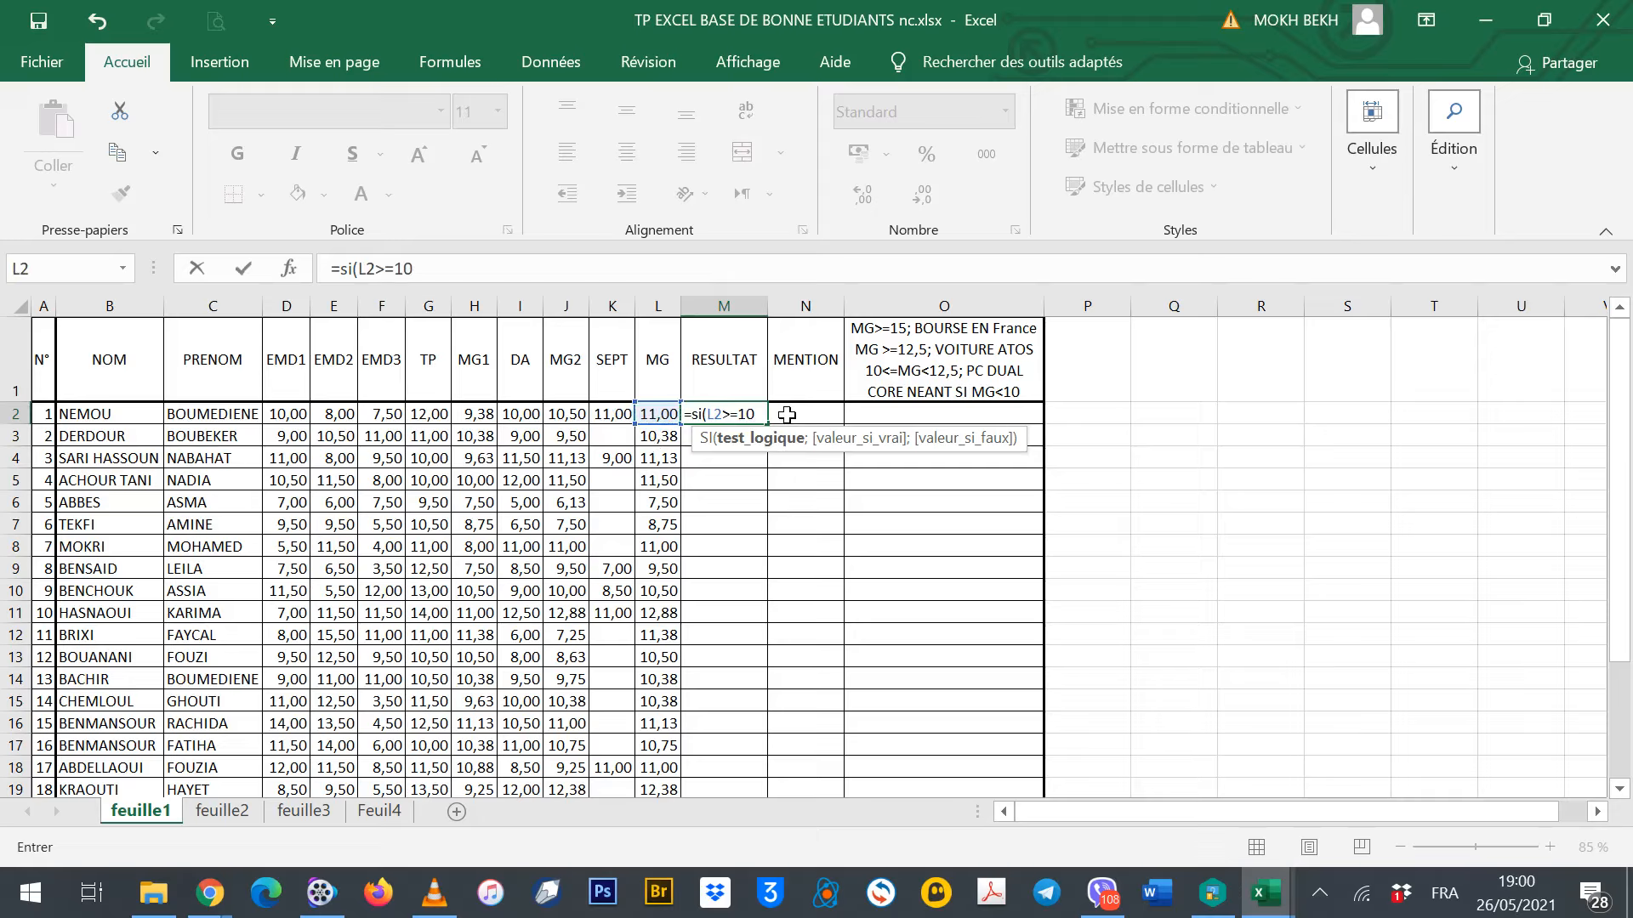
type(";")
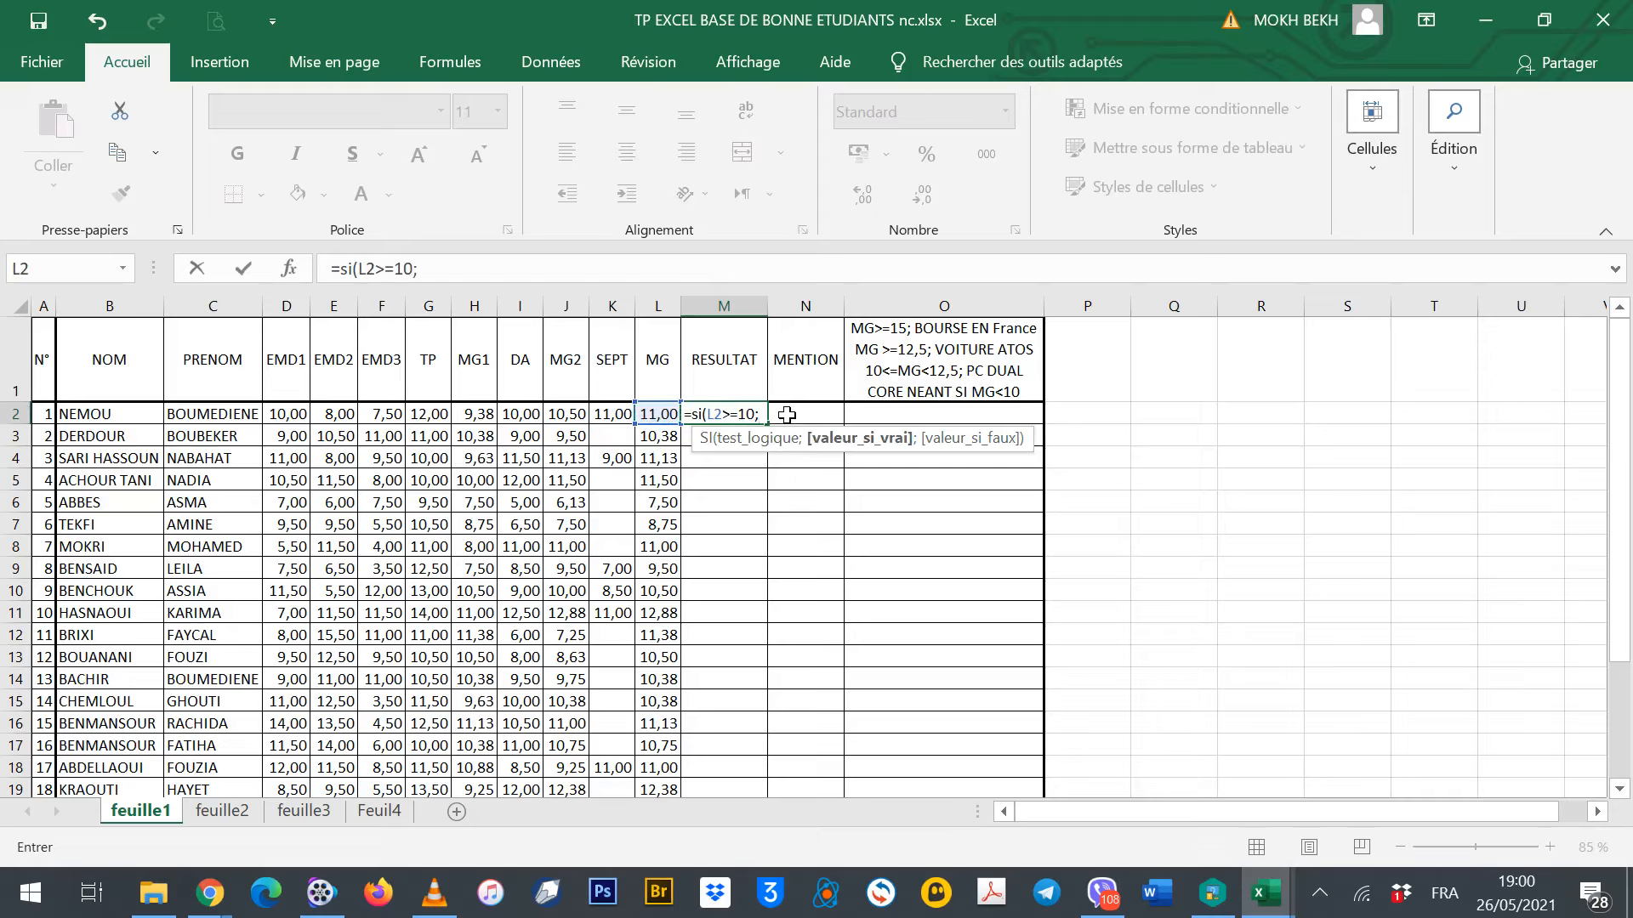
type("\"ADMIS\";")
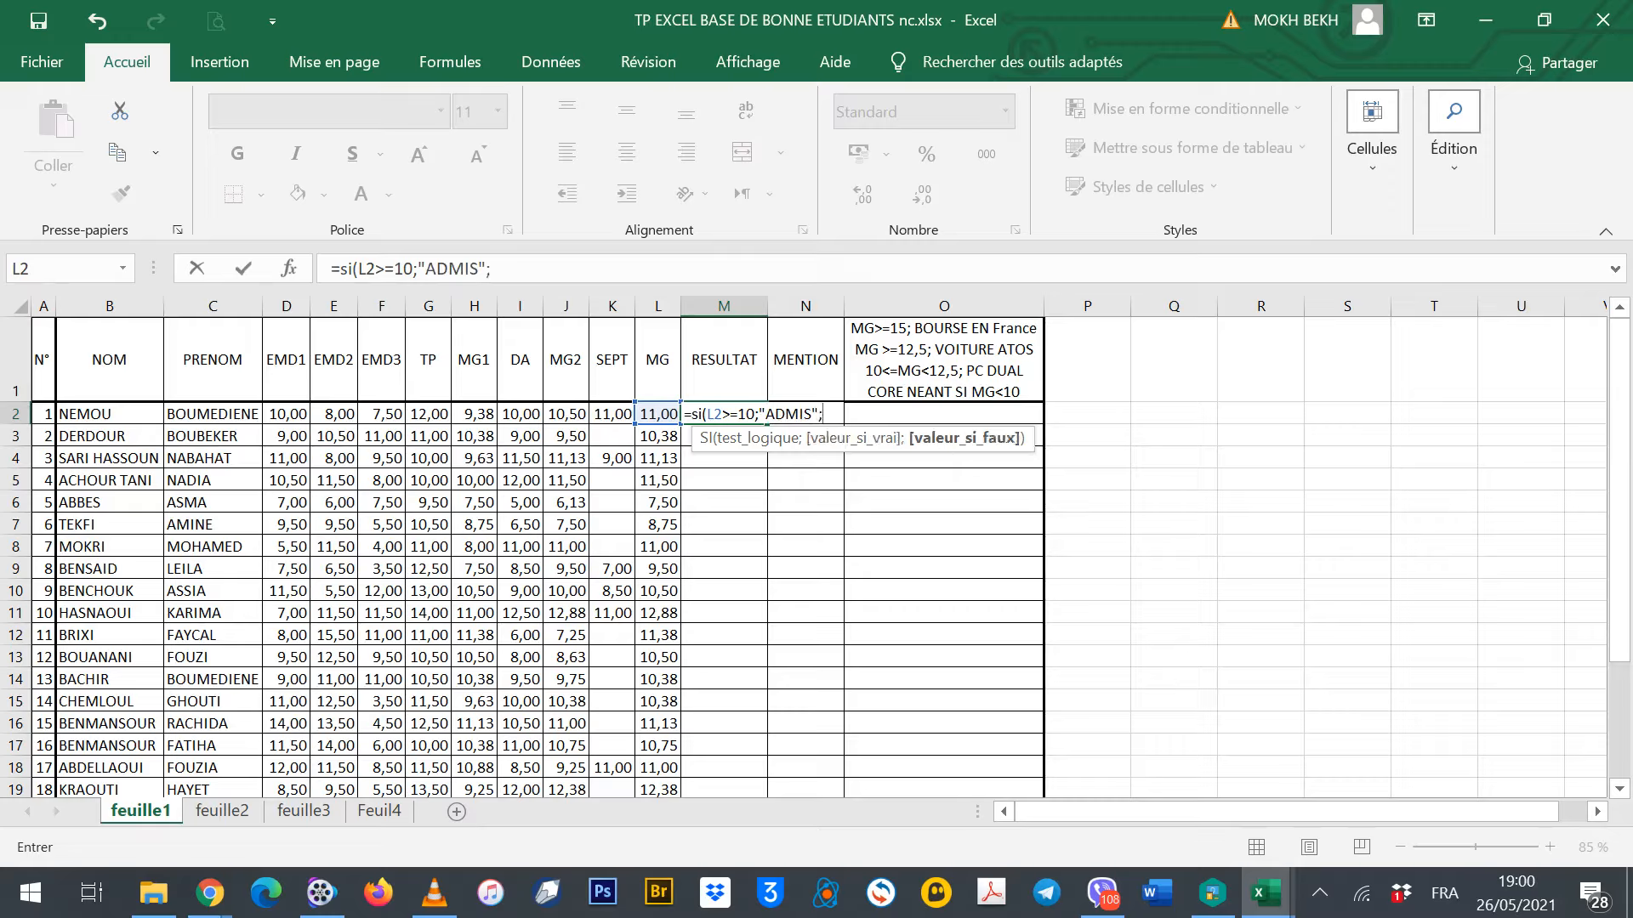
type("\"")
type("AJOURN")
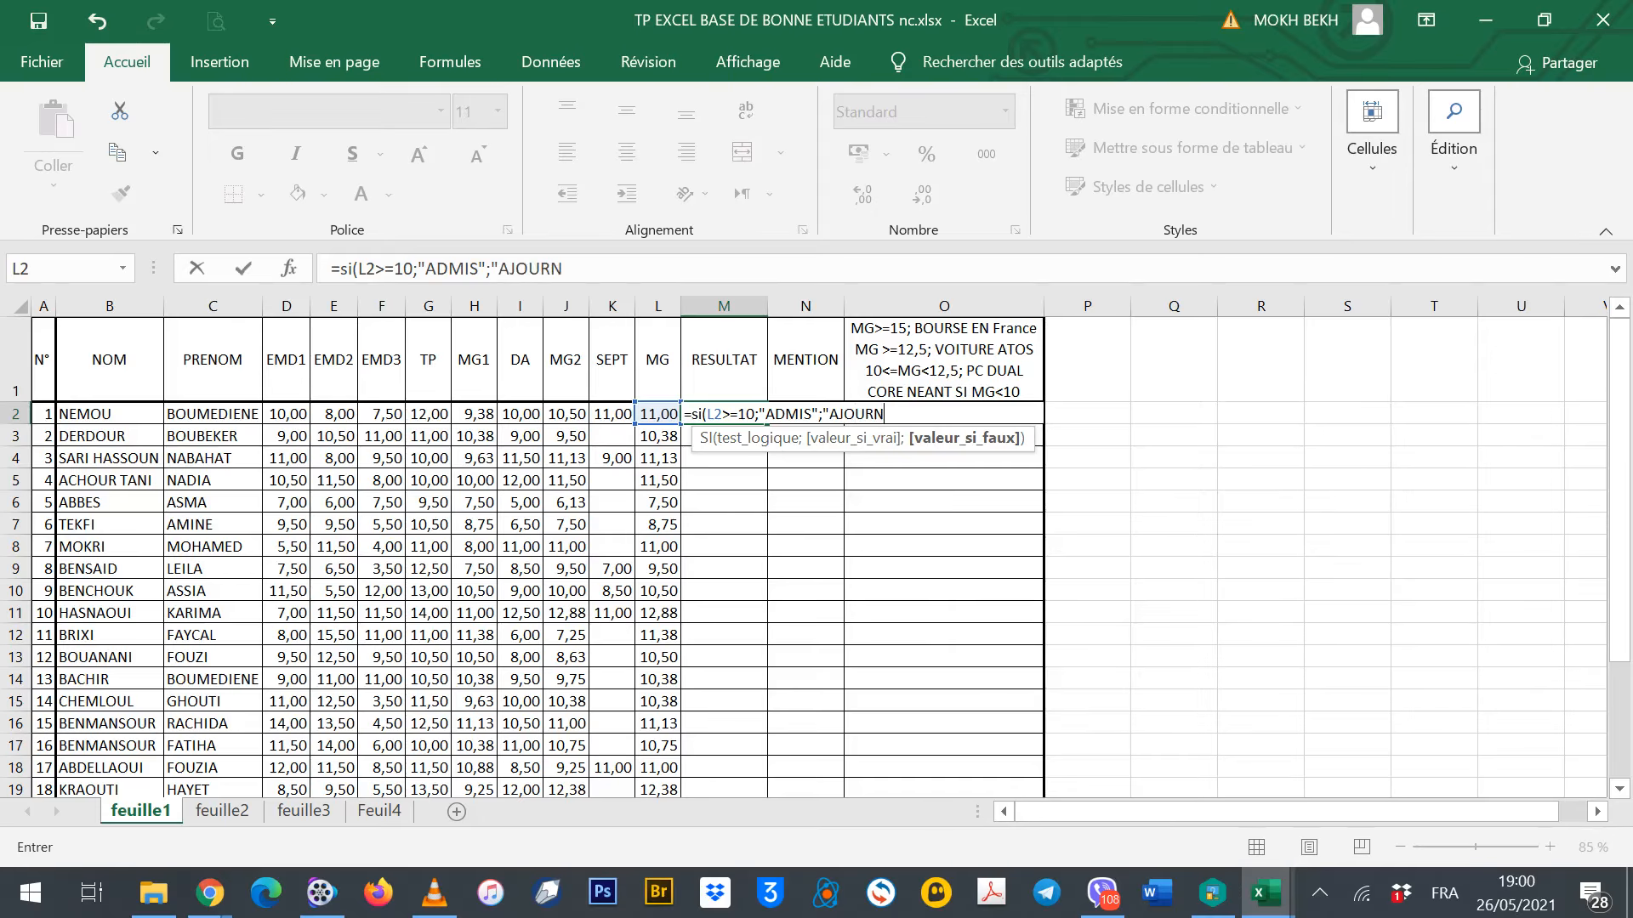
type("E\")")
key("Return")
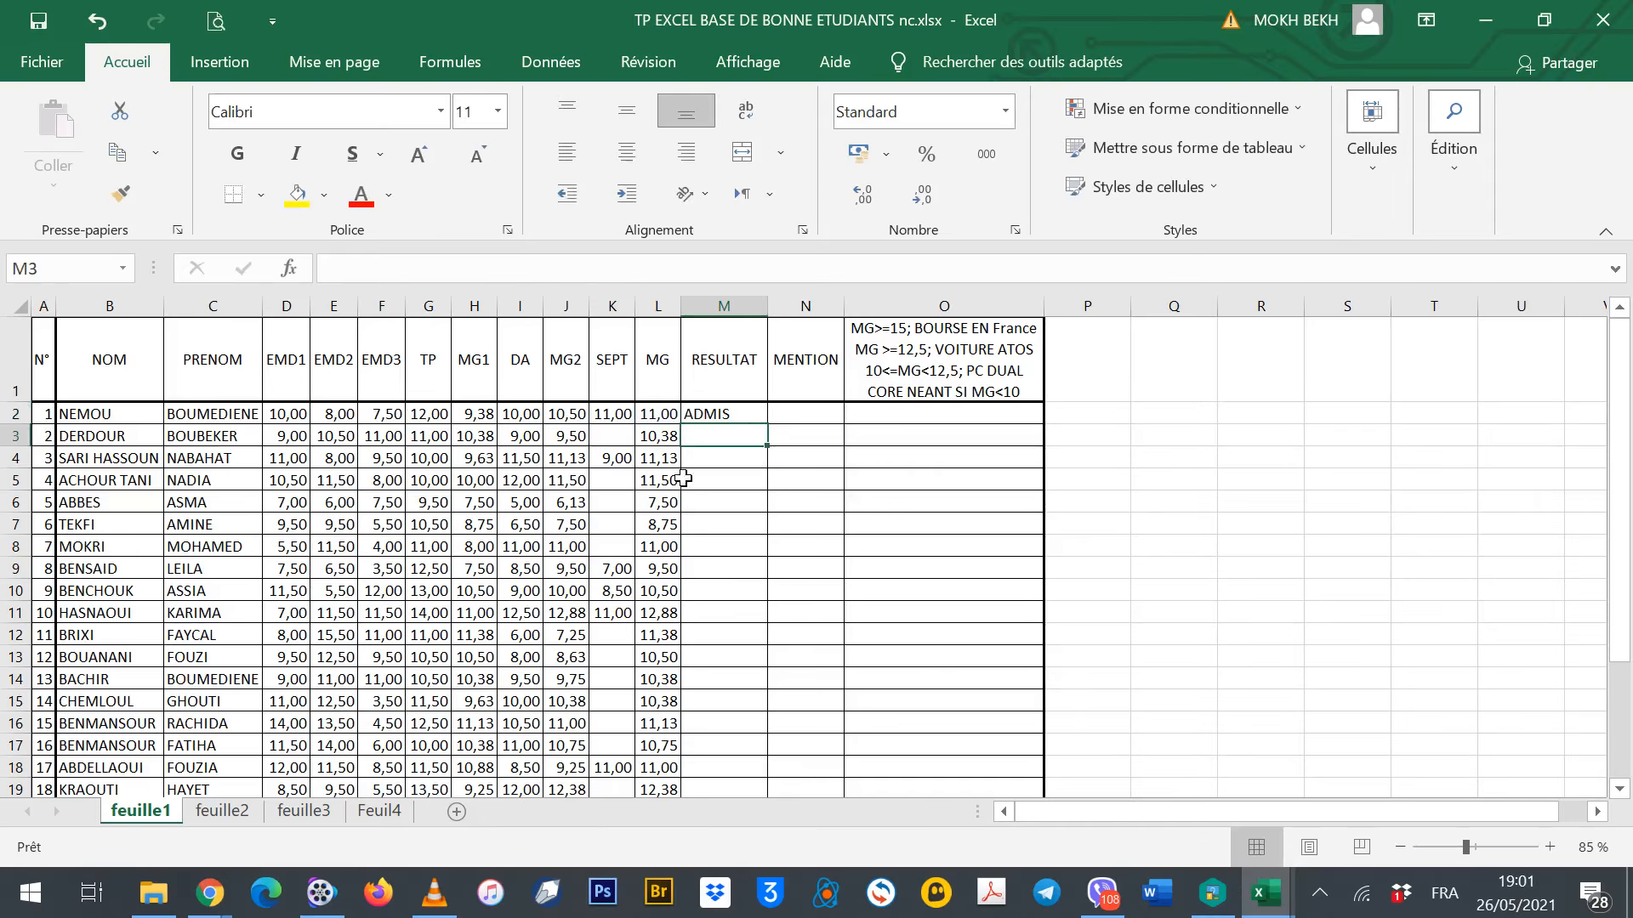
left_click(732, 413)
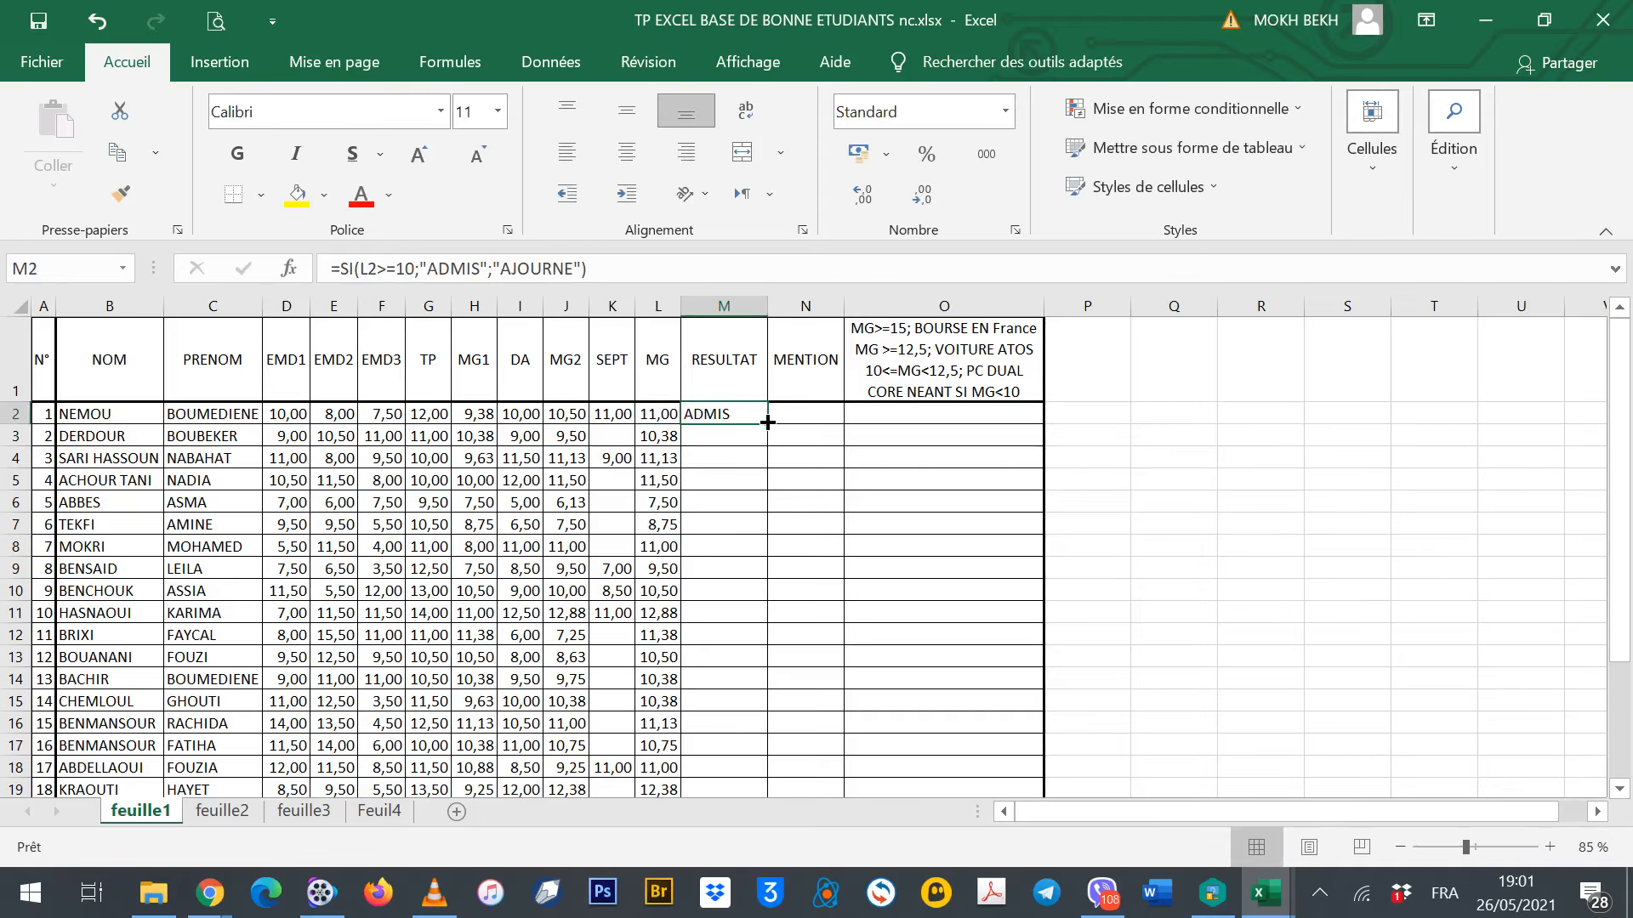
double_click(767, 423)
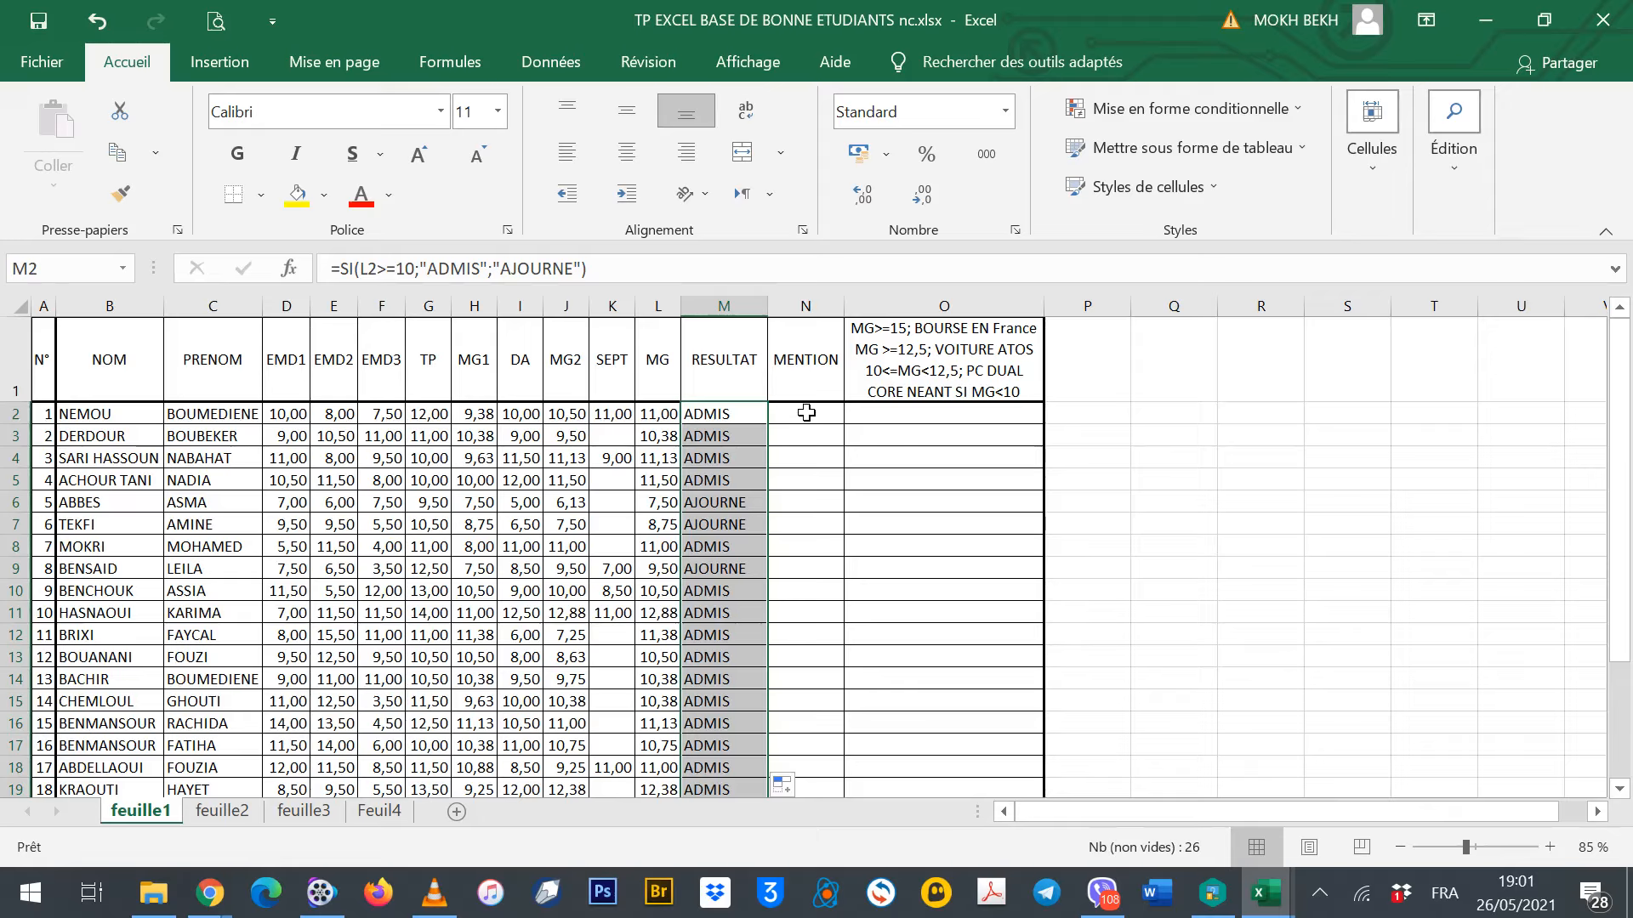
Start the first student's MENTION formula in N2 with =SI(L2>=16;"TRES BIEN"; as the first condition
left_click(806, 413)
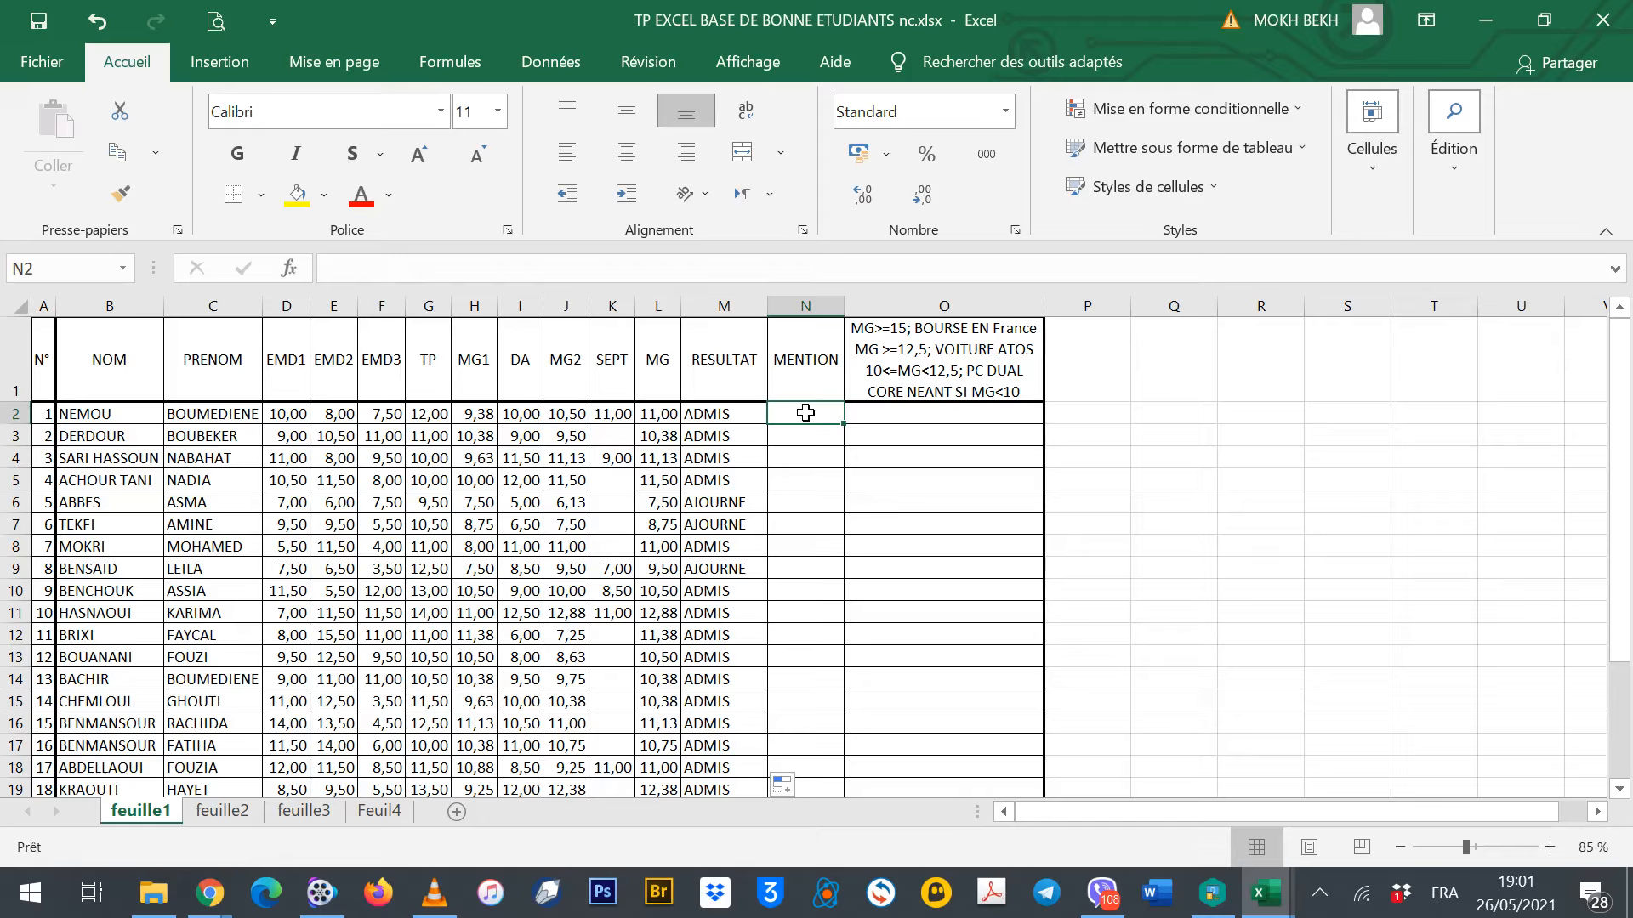
type("=")
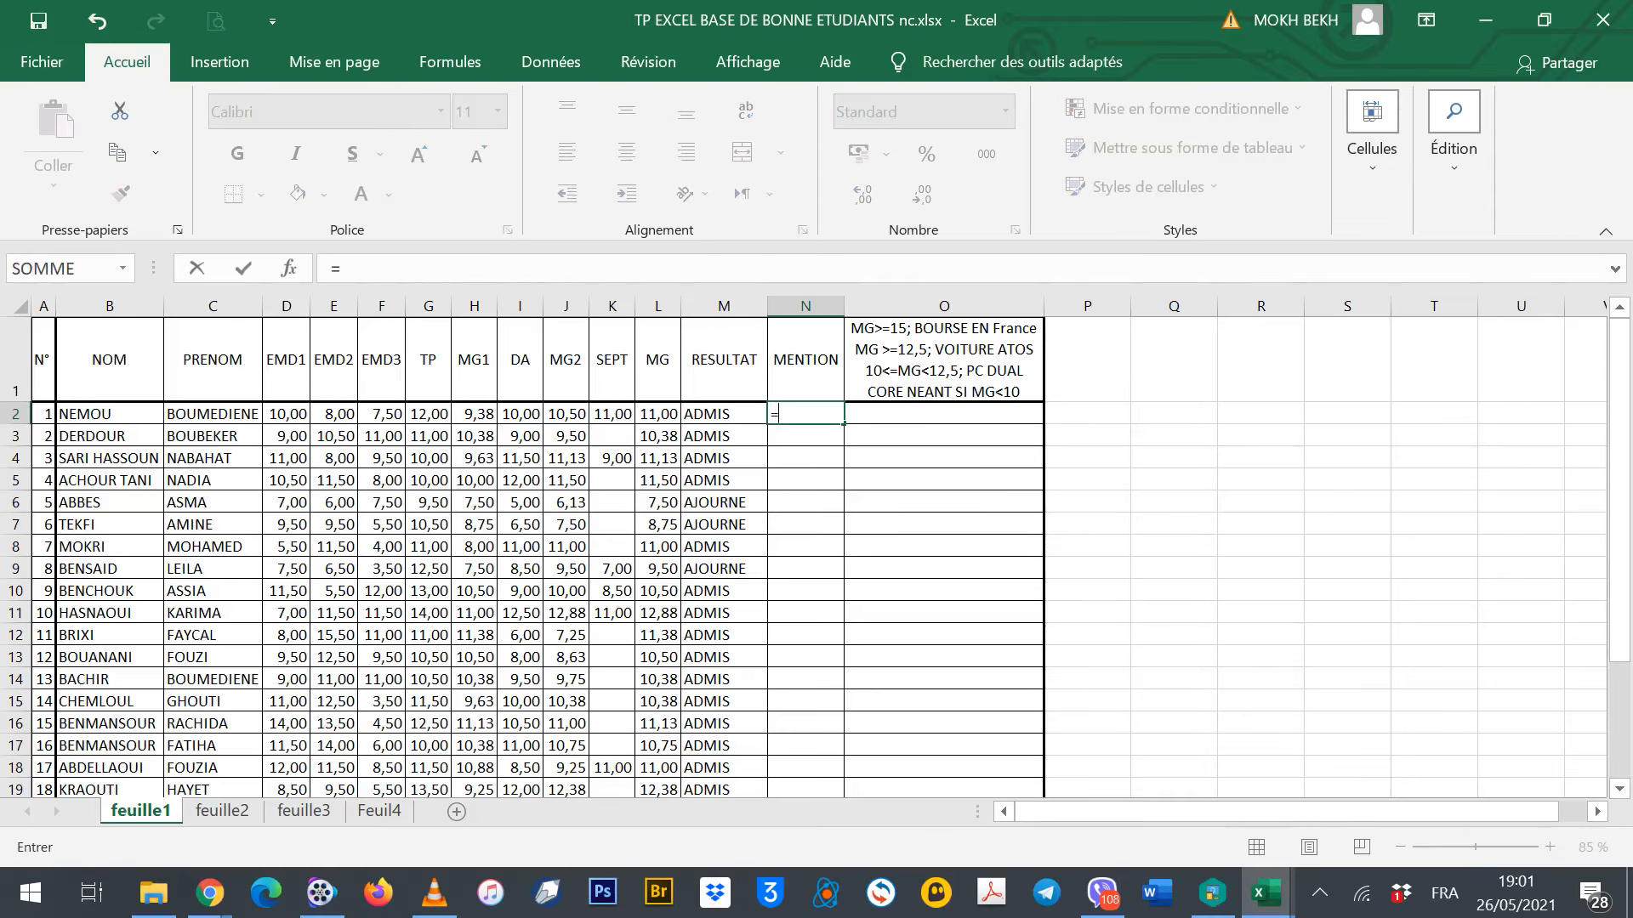
type("SI")
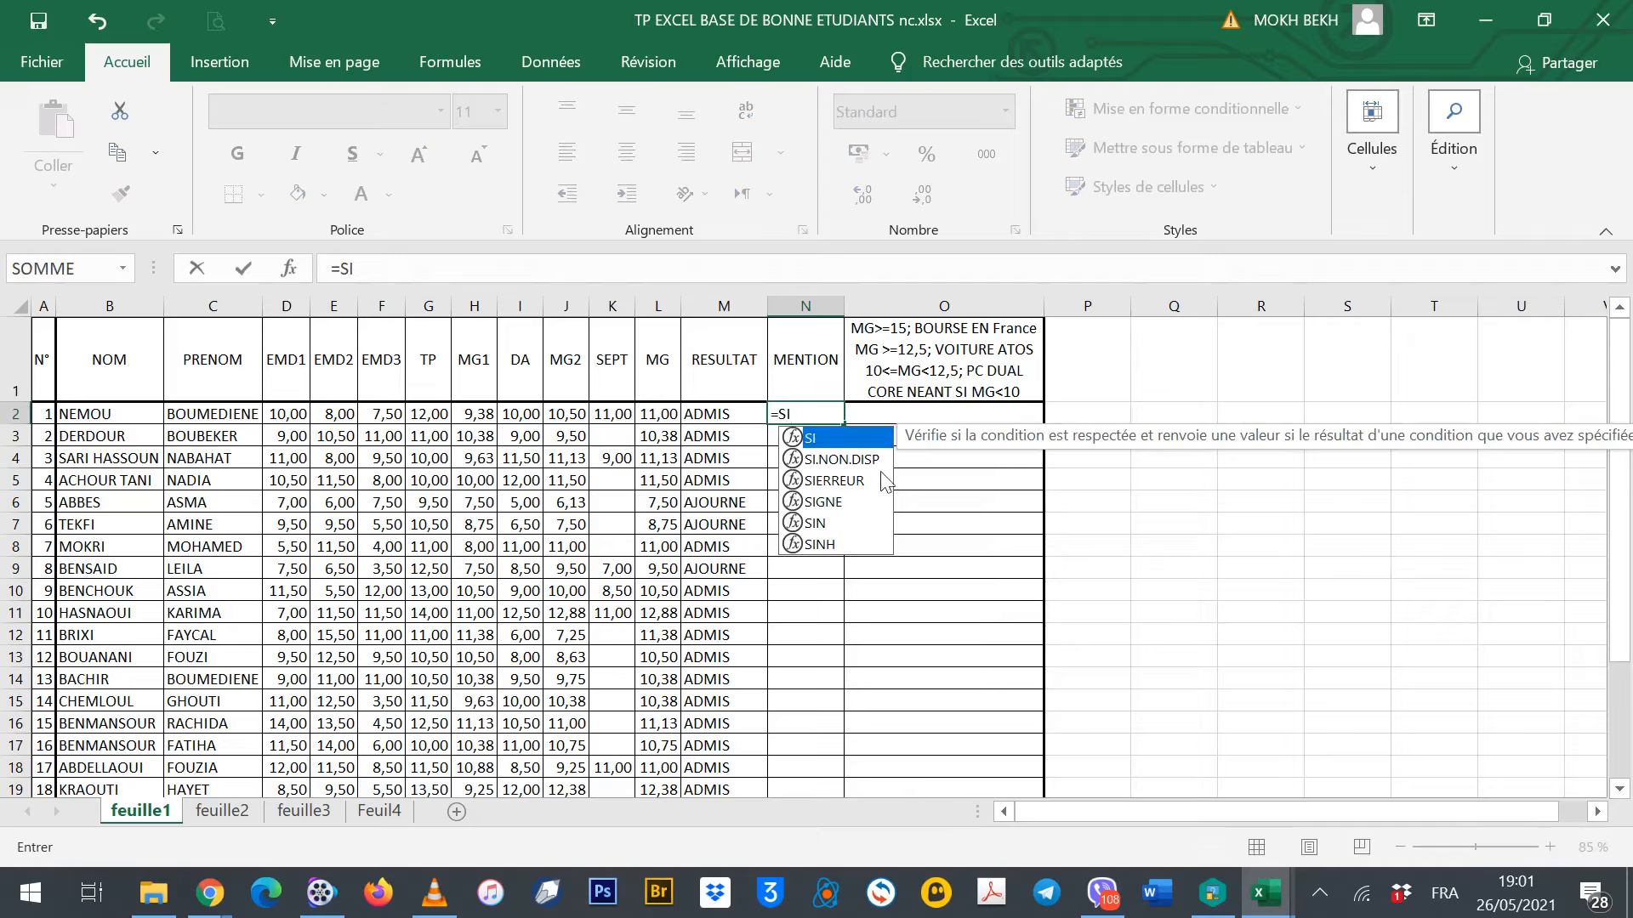
double_click(810, 439)
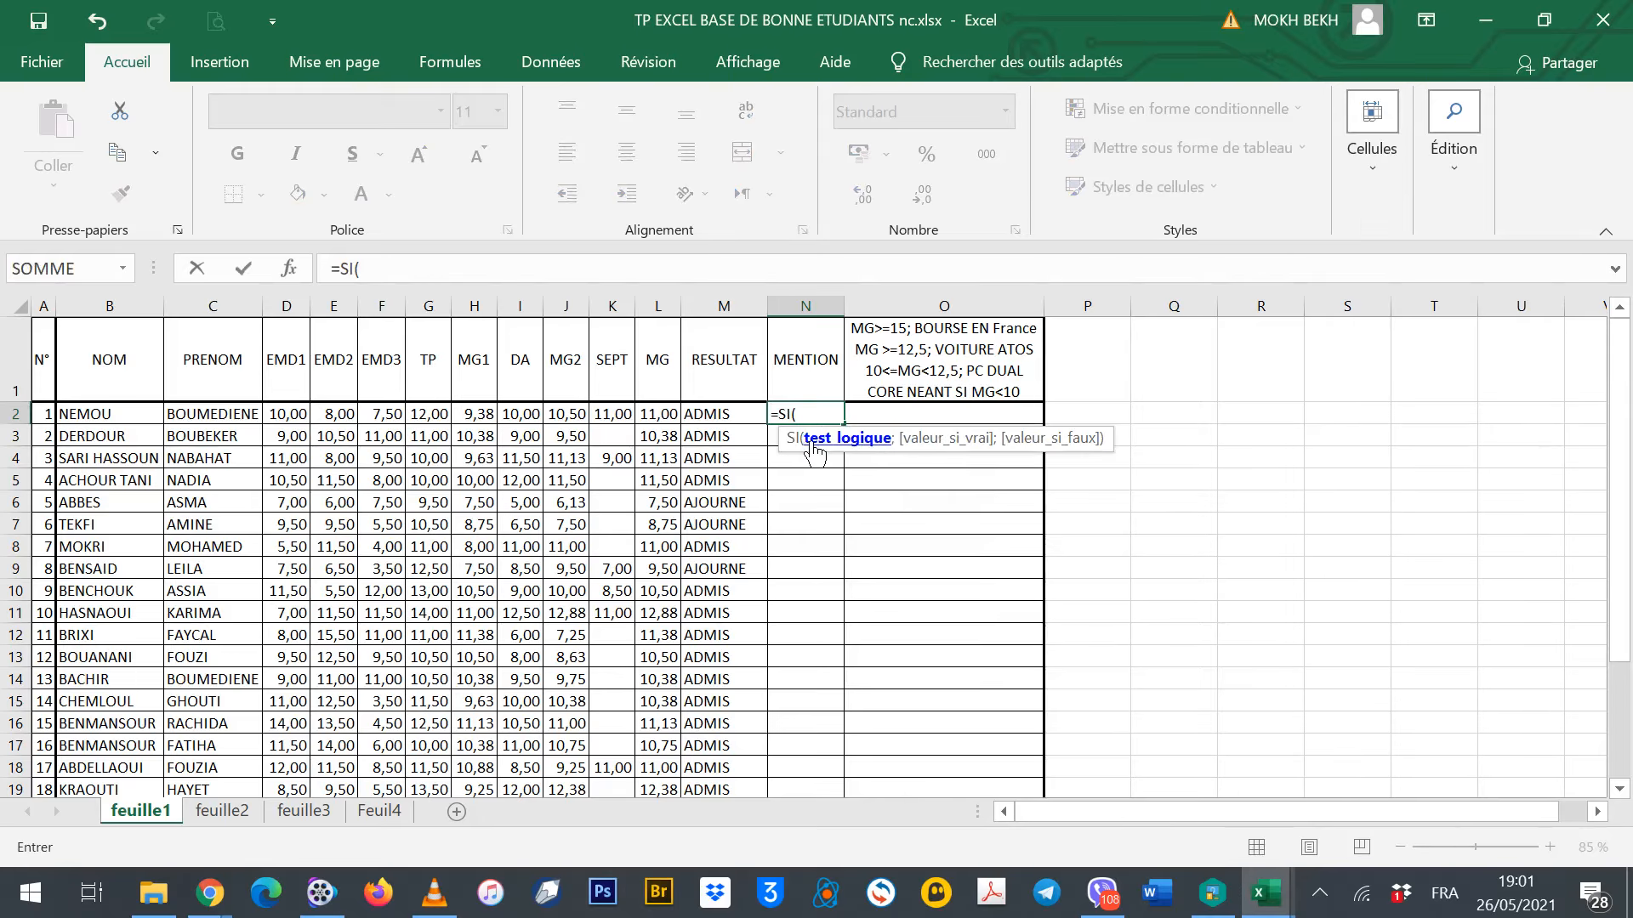
left_click(657, 415)
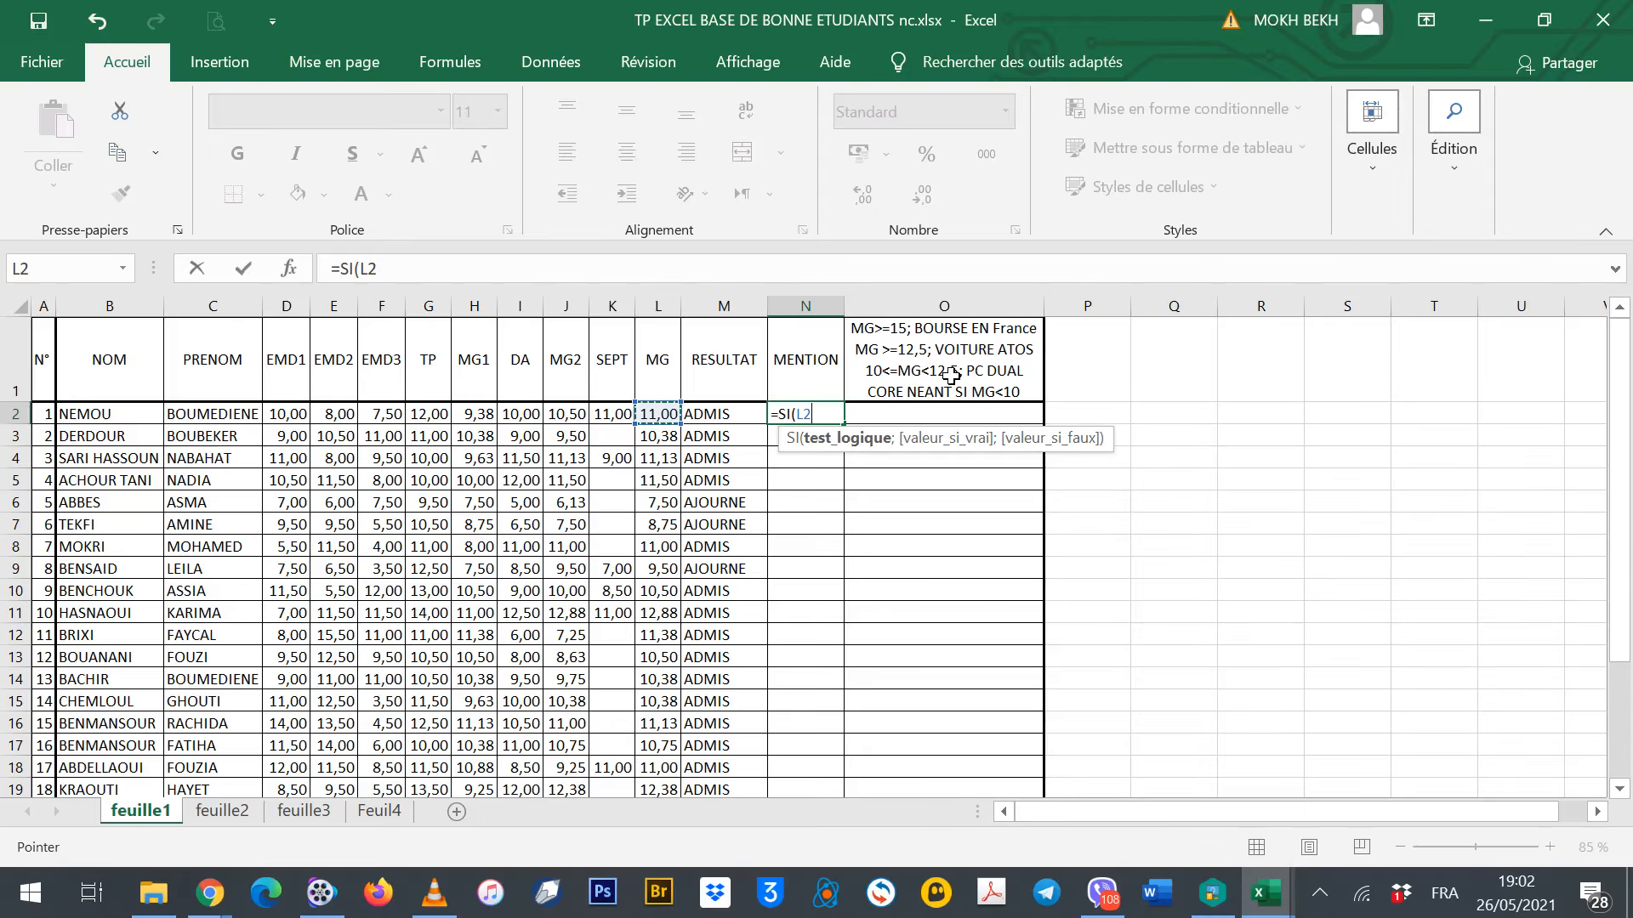
type(">=1")
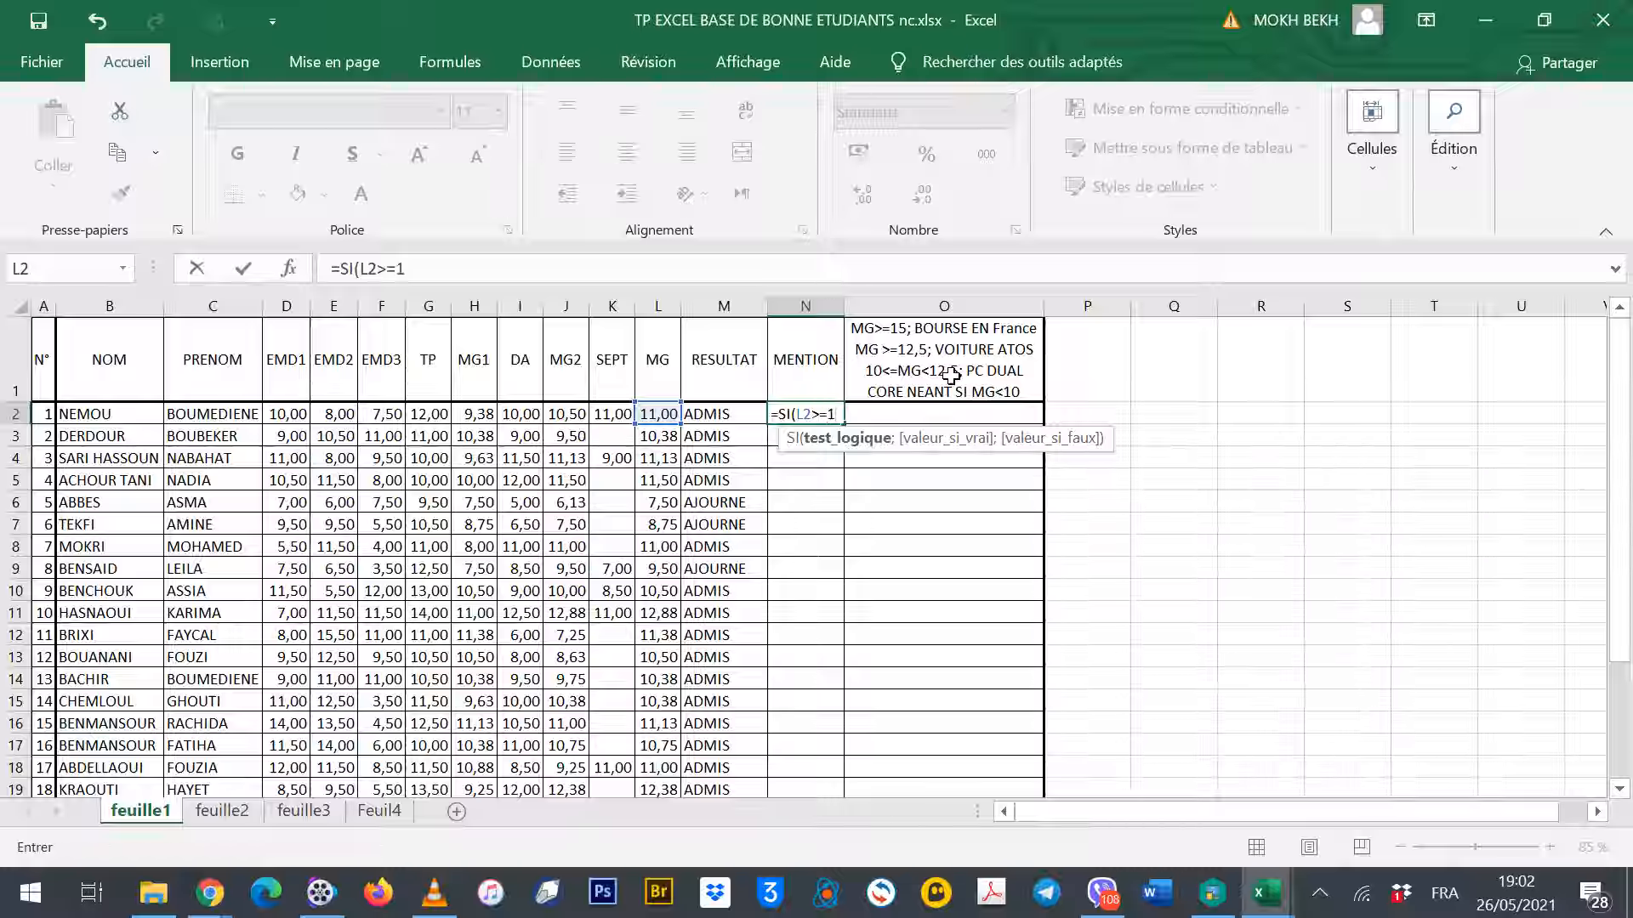
type("6;")
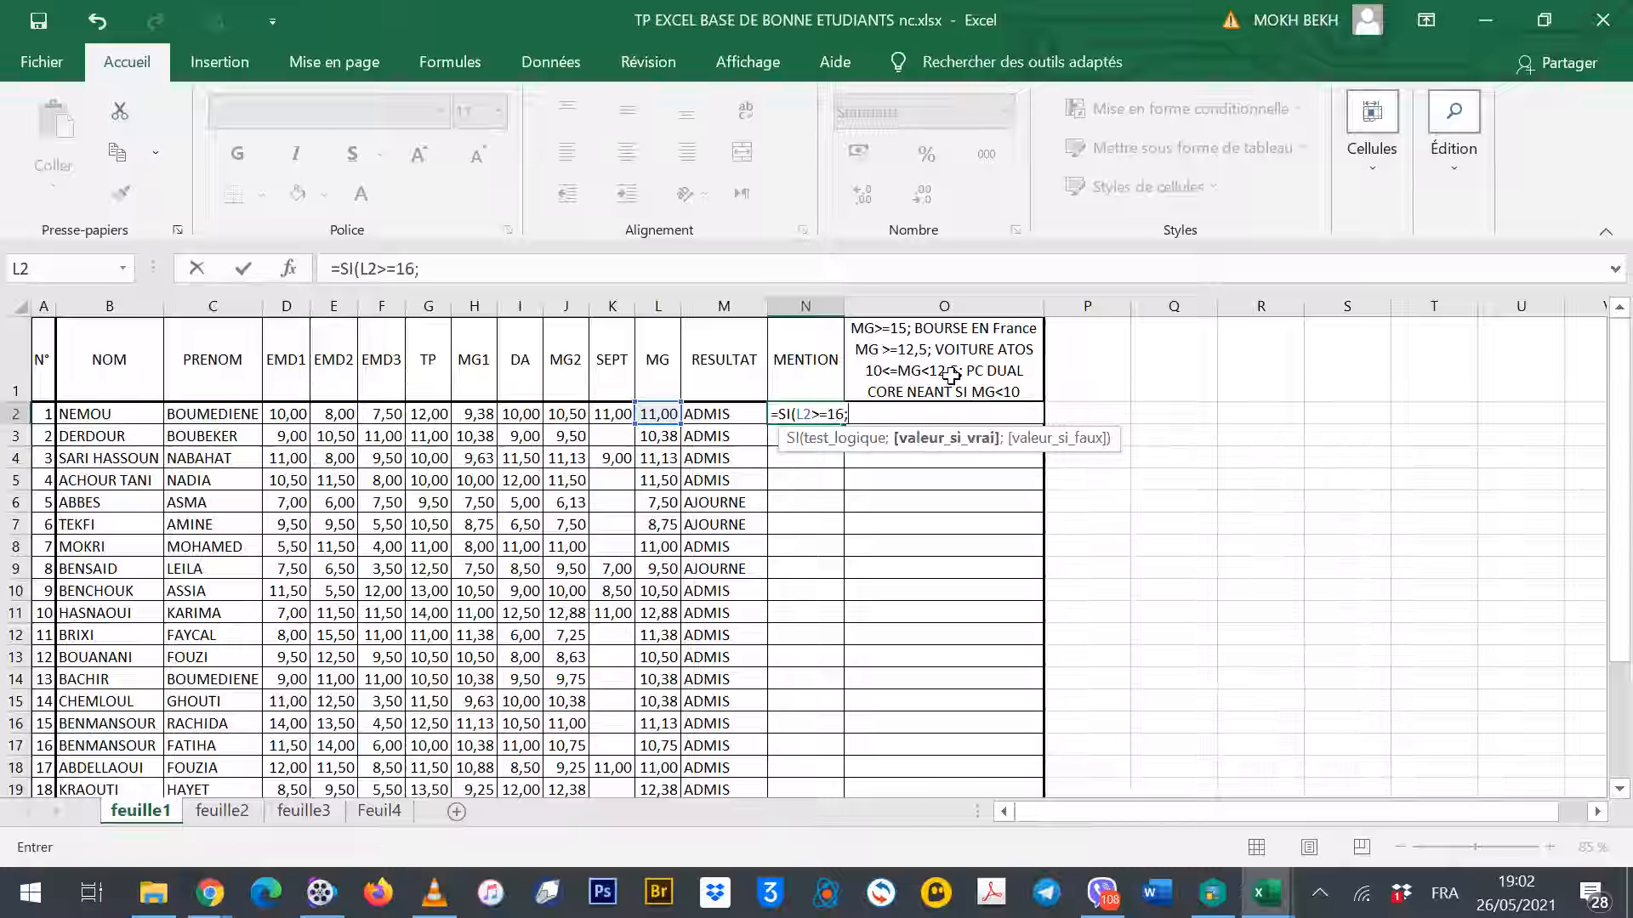
type("\"")
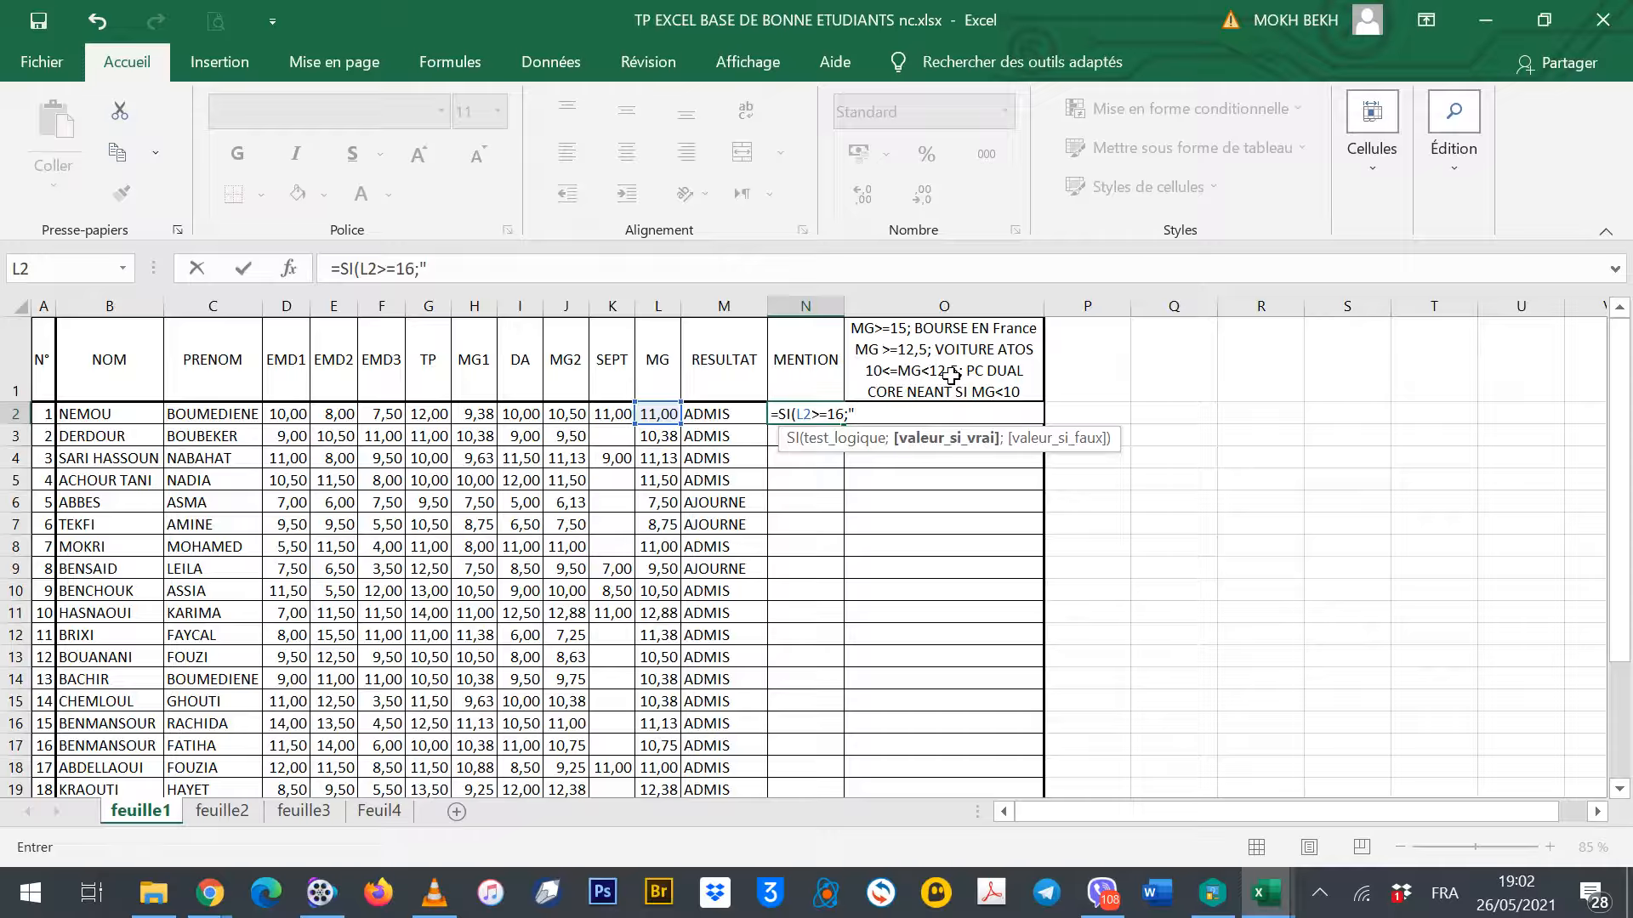
type("TRES BIEN")
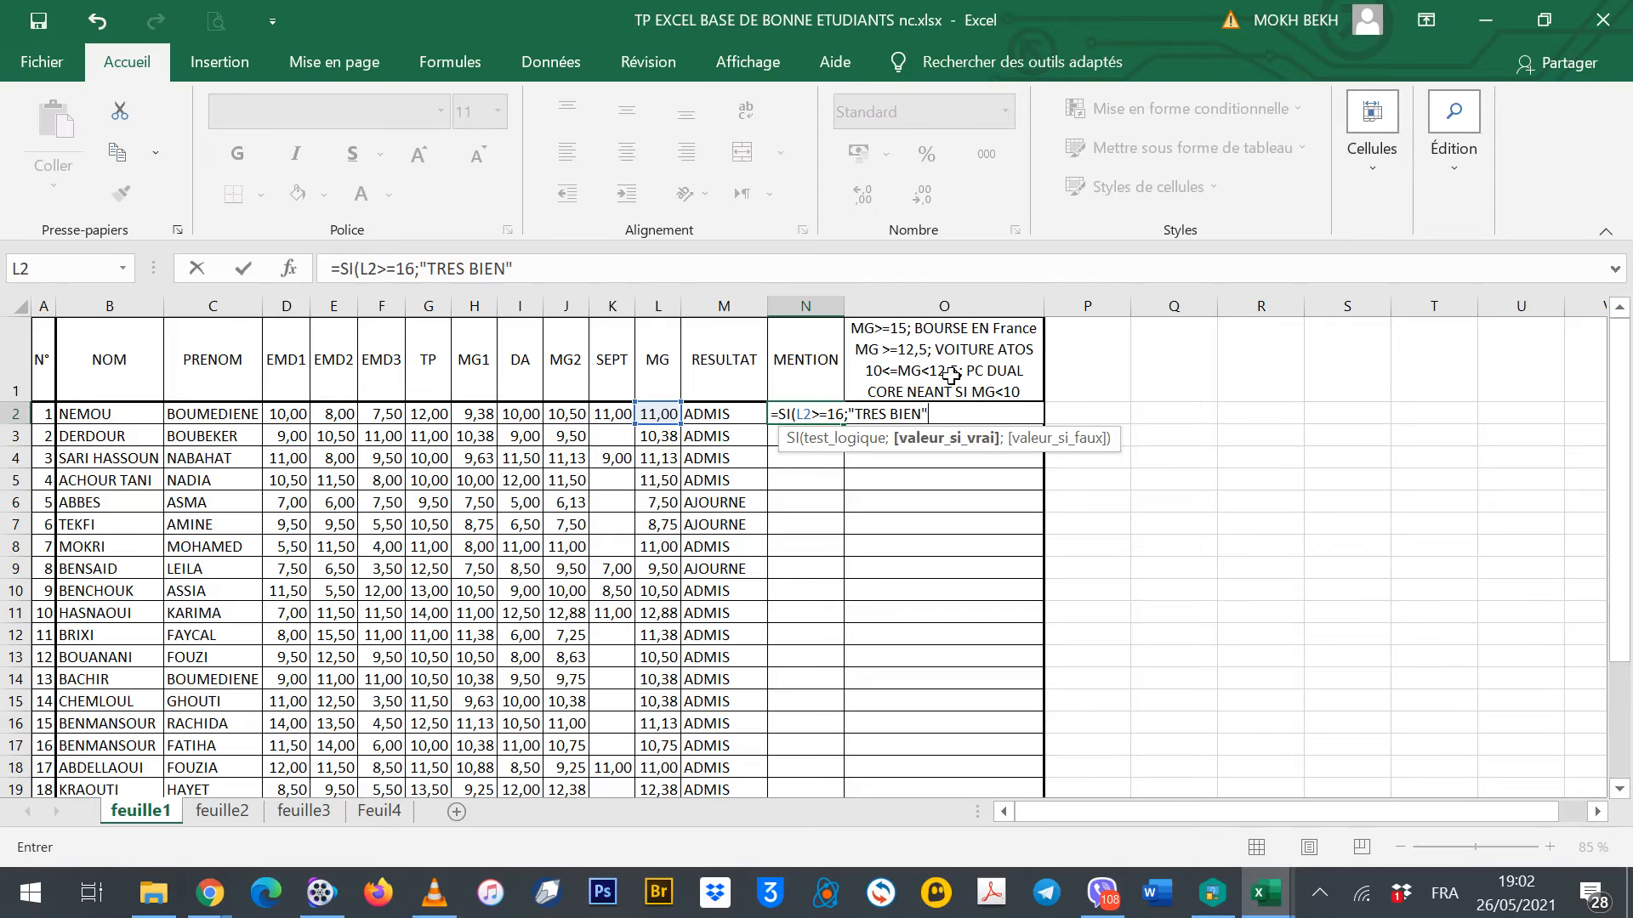
type("\";")
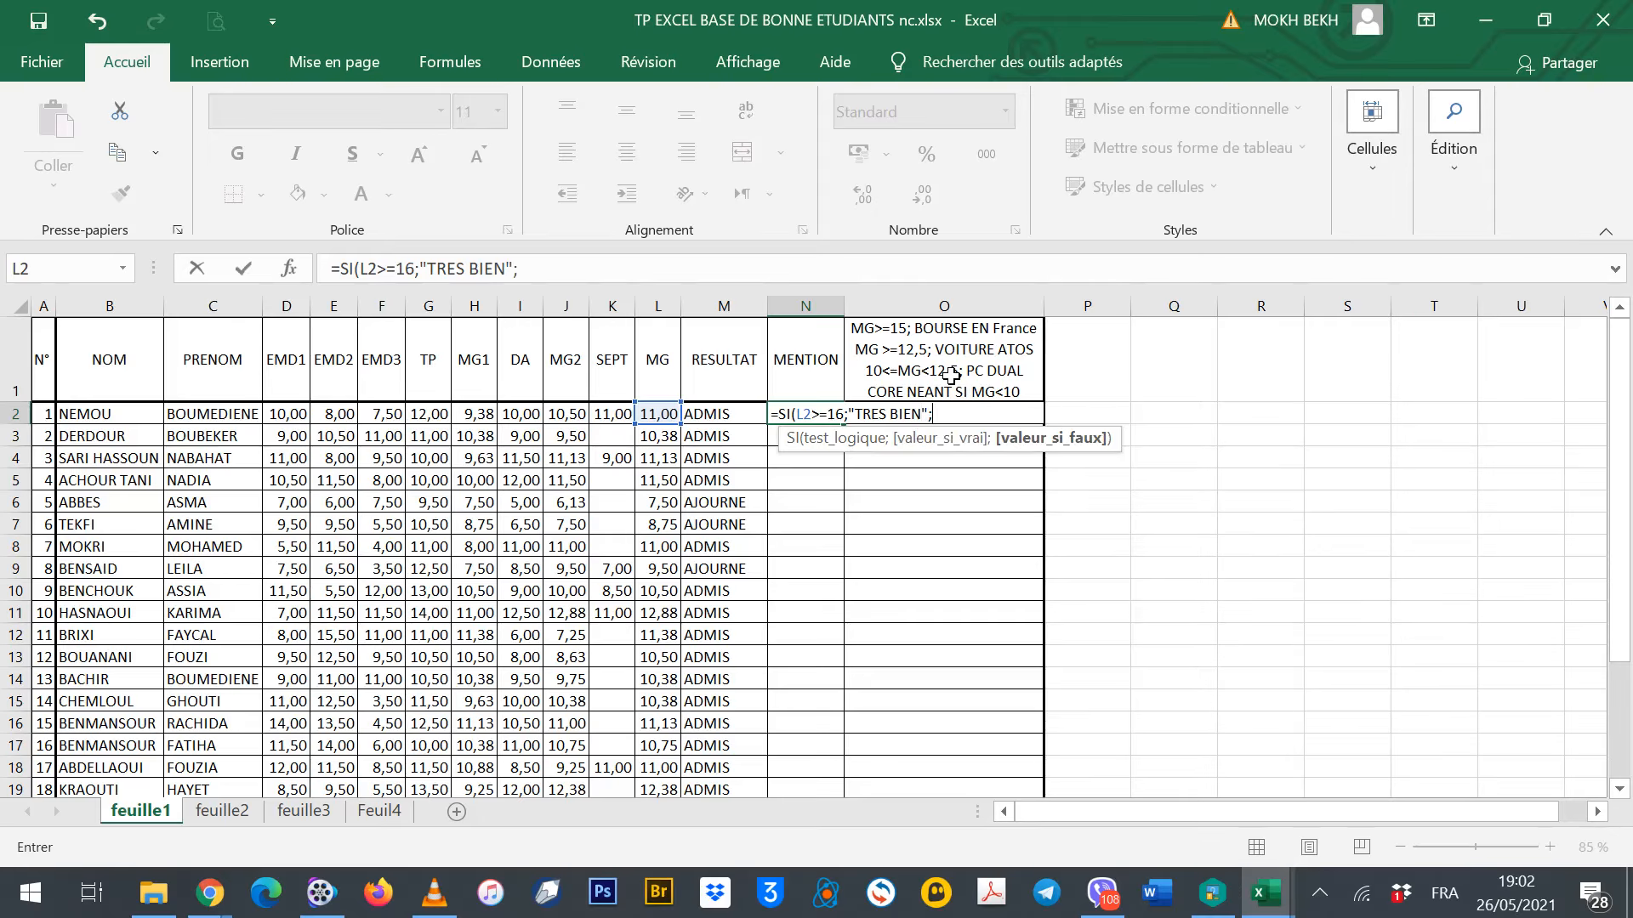
Nest a second condition in the N2 formula, SI(L2>=14;"BIEN"; and open another SI for its false case
type("si(")
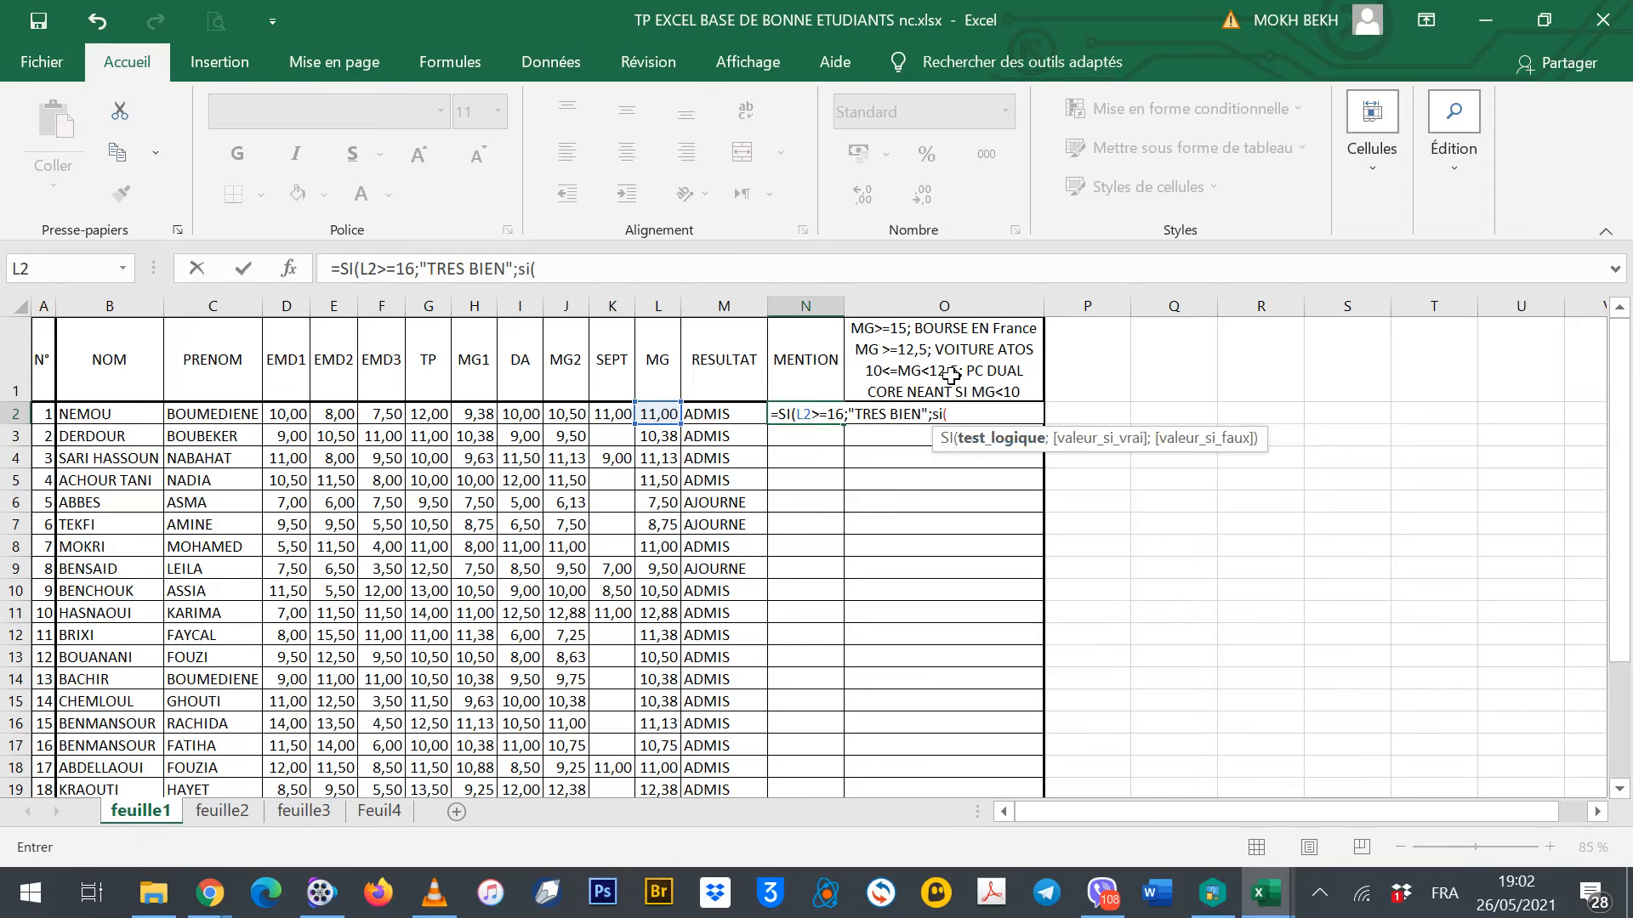
left_click(661, 414)
type(">=14")
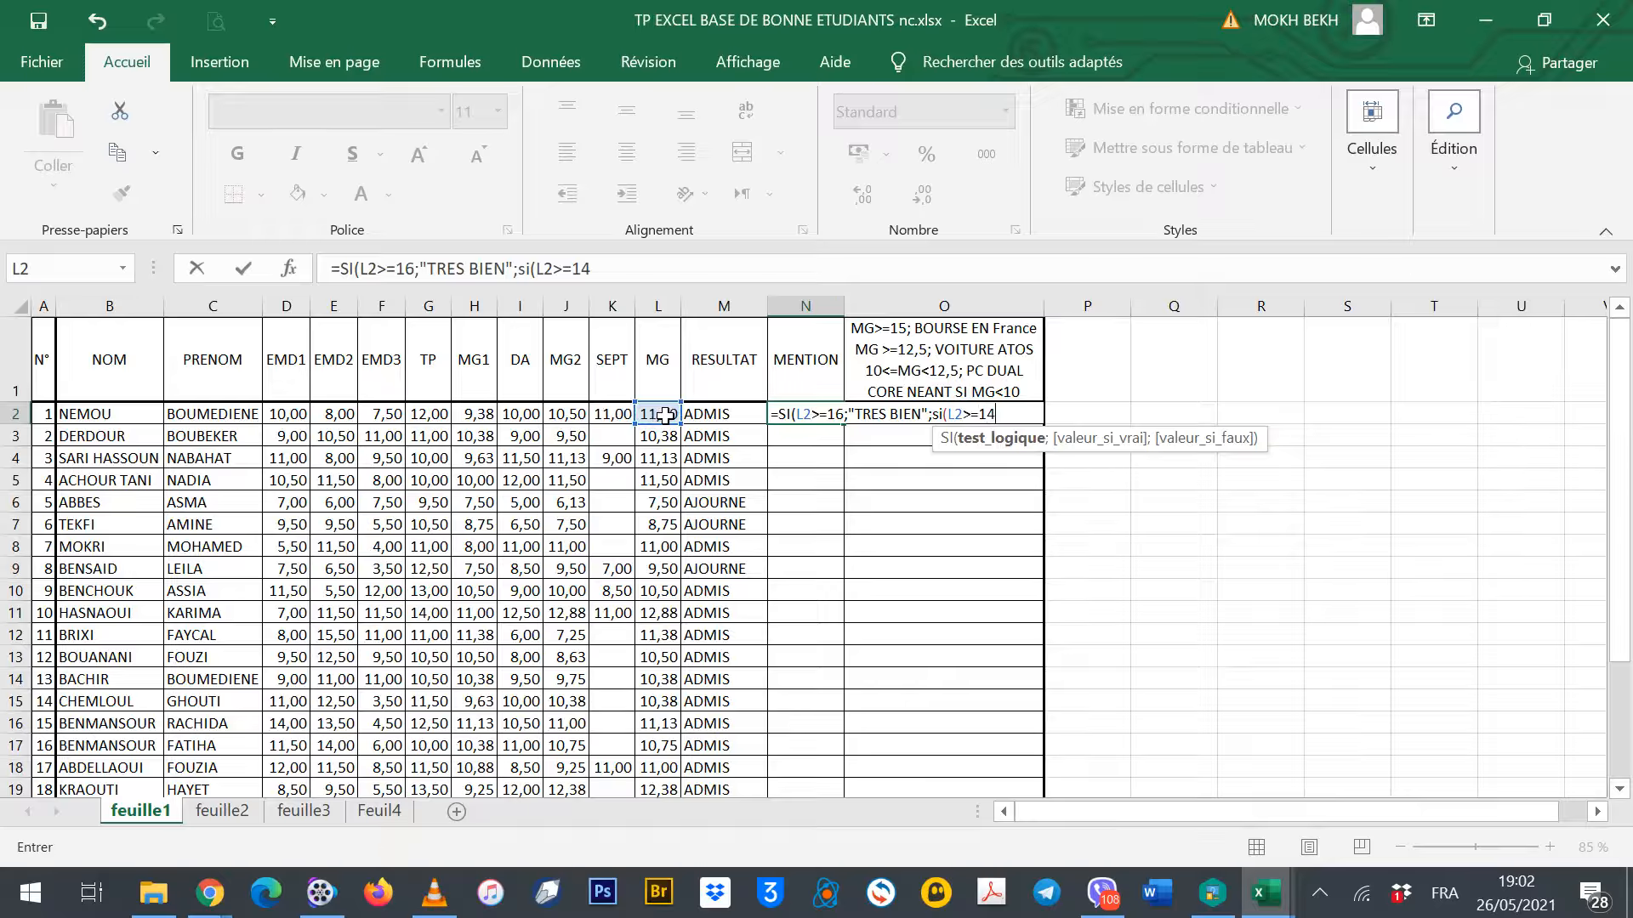
type(";")
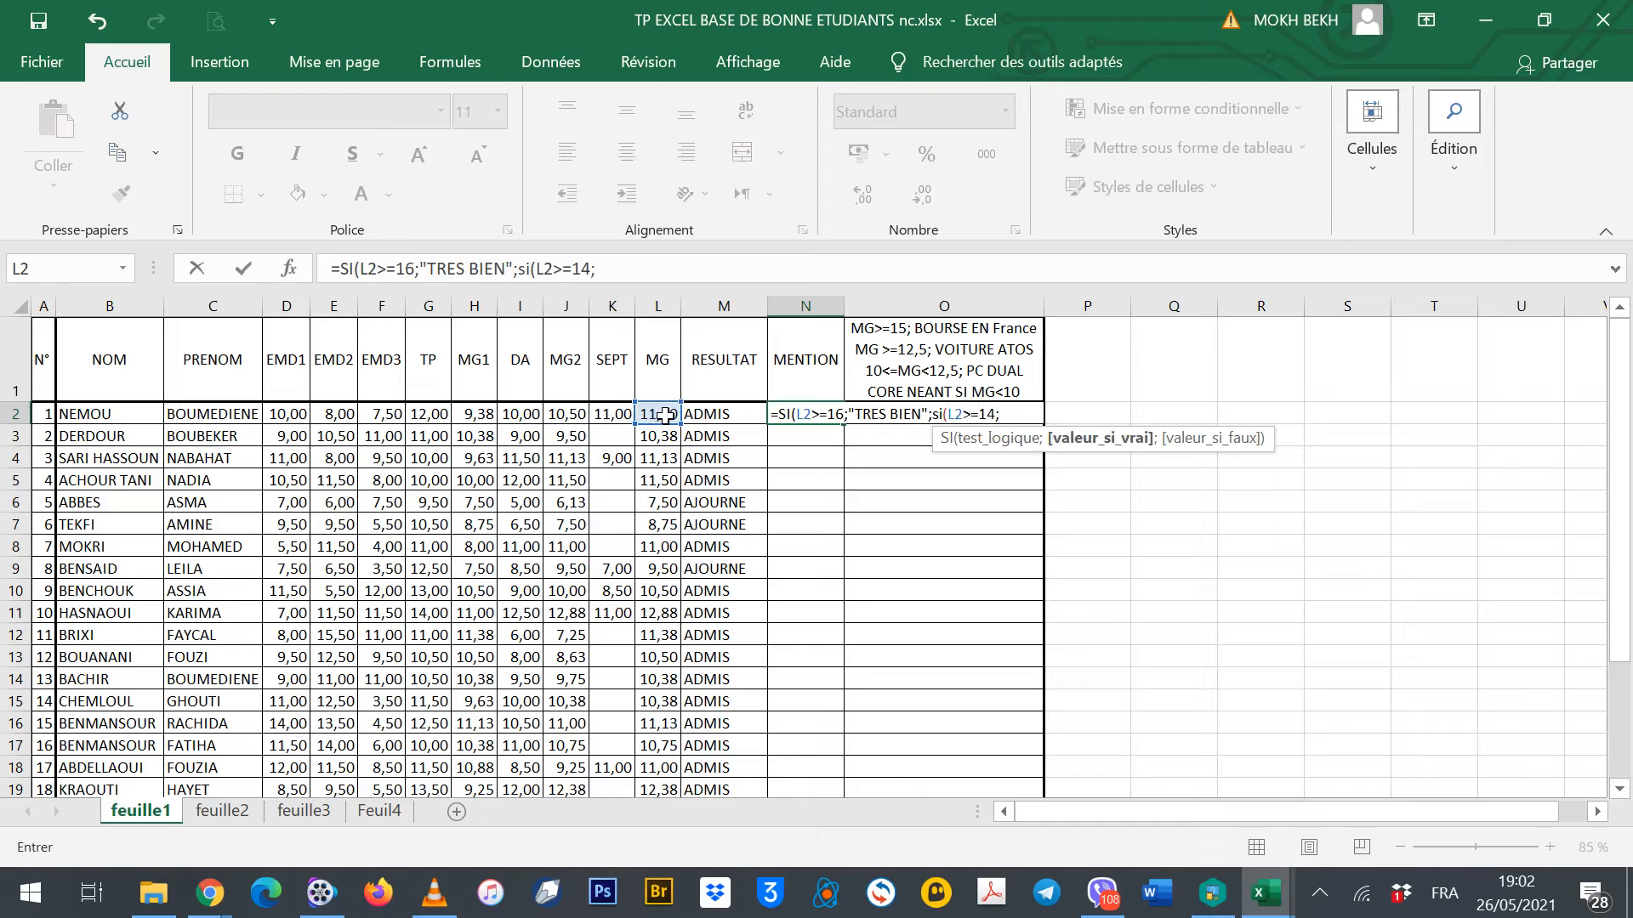
type("\"BIEN\";si(")
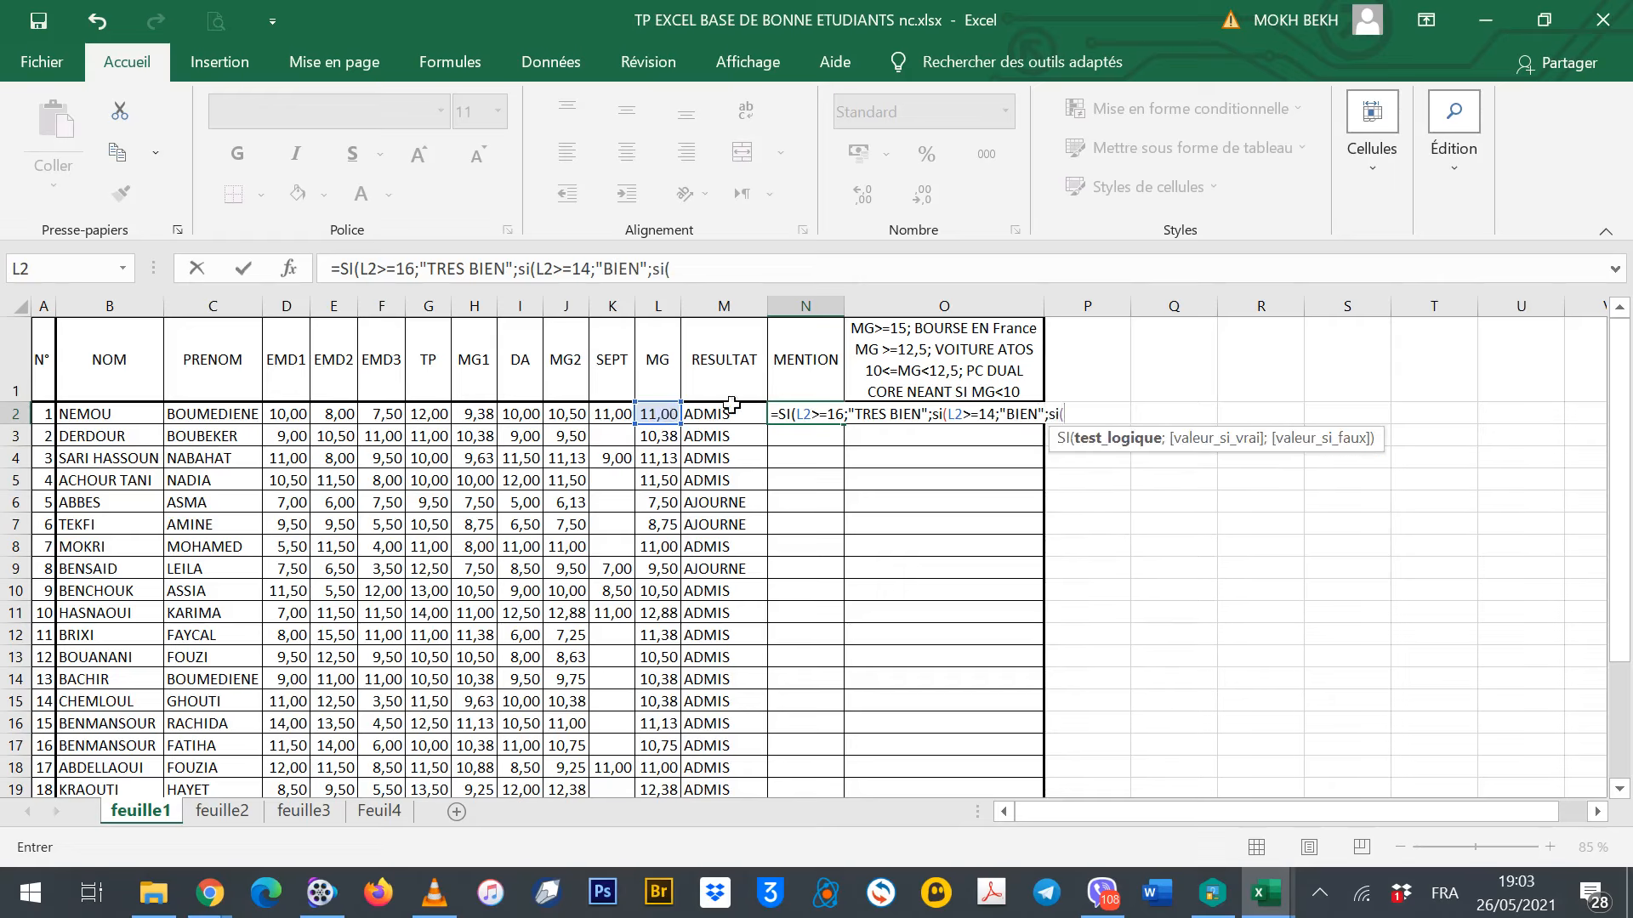
Fill in the third condition of the N2 formula as L2>12;"ABIEN"; and begin a further nested SI
left_click(665, 415)
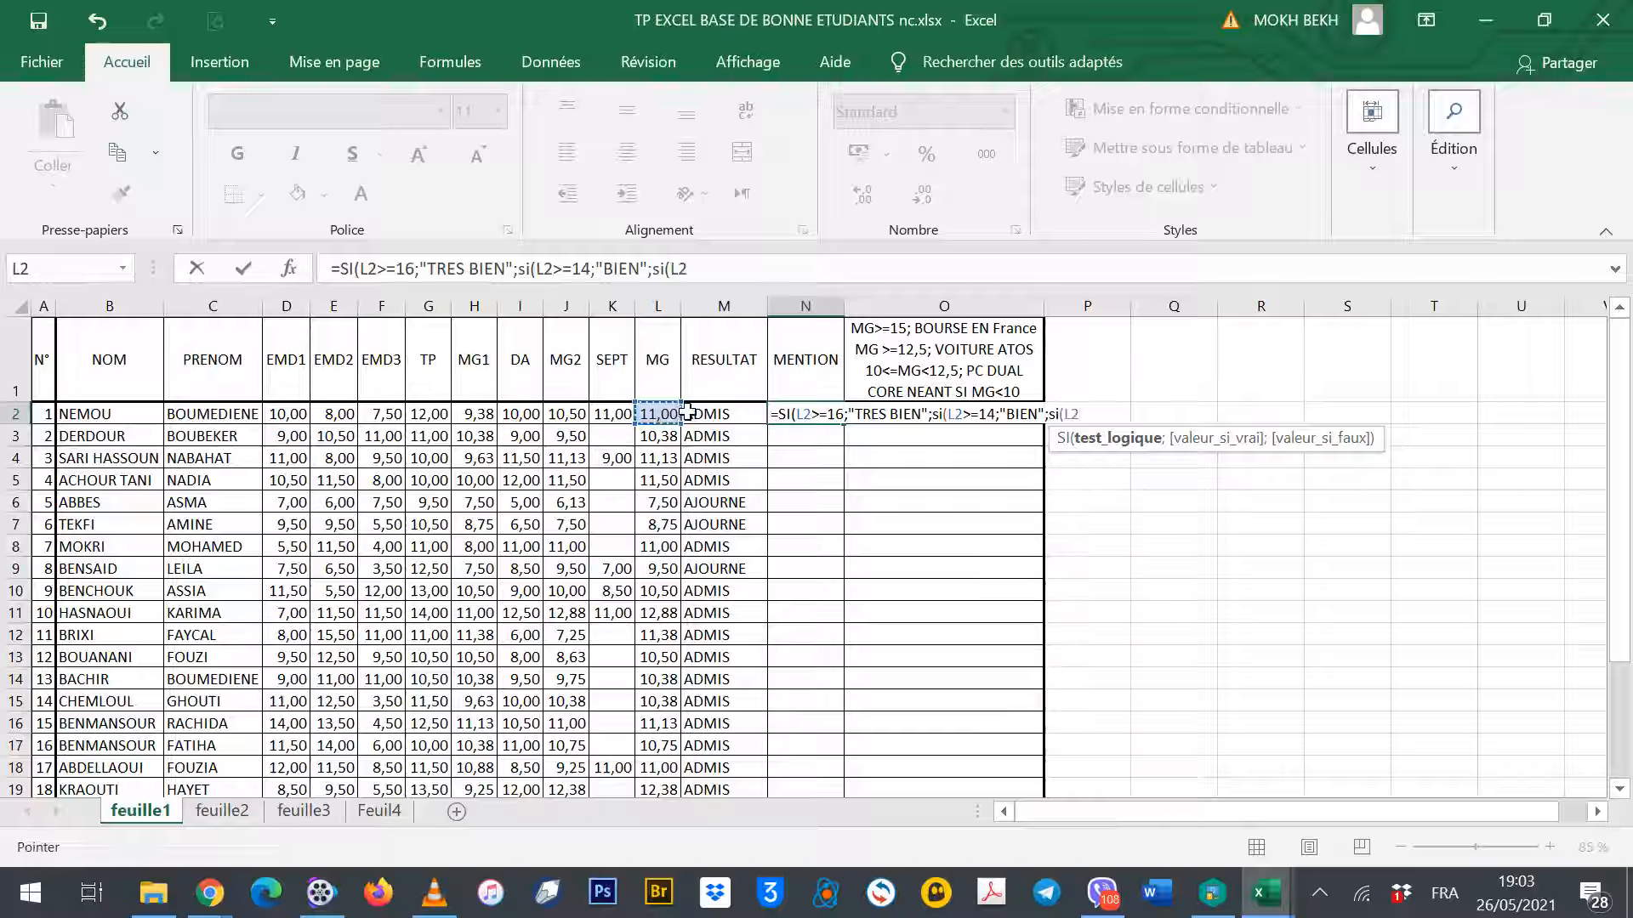
type(">")
type("=")
type("&é")
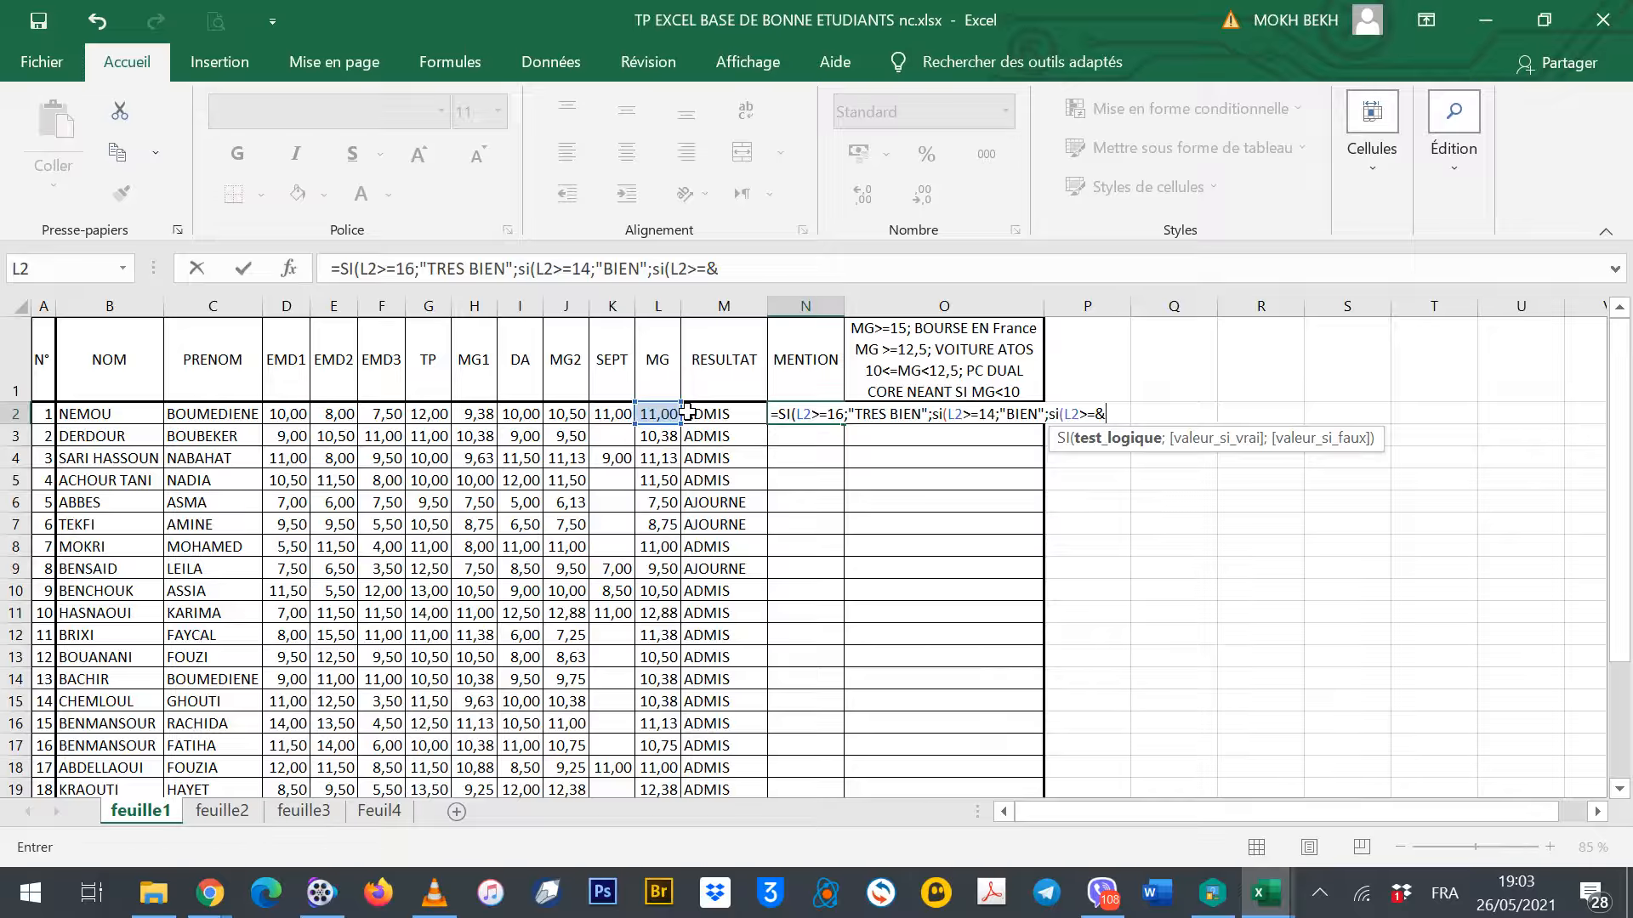
key("BackSpace")
key("BackSpace")
key("BackSpace")
type("12;")
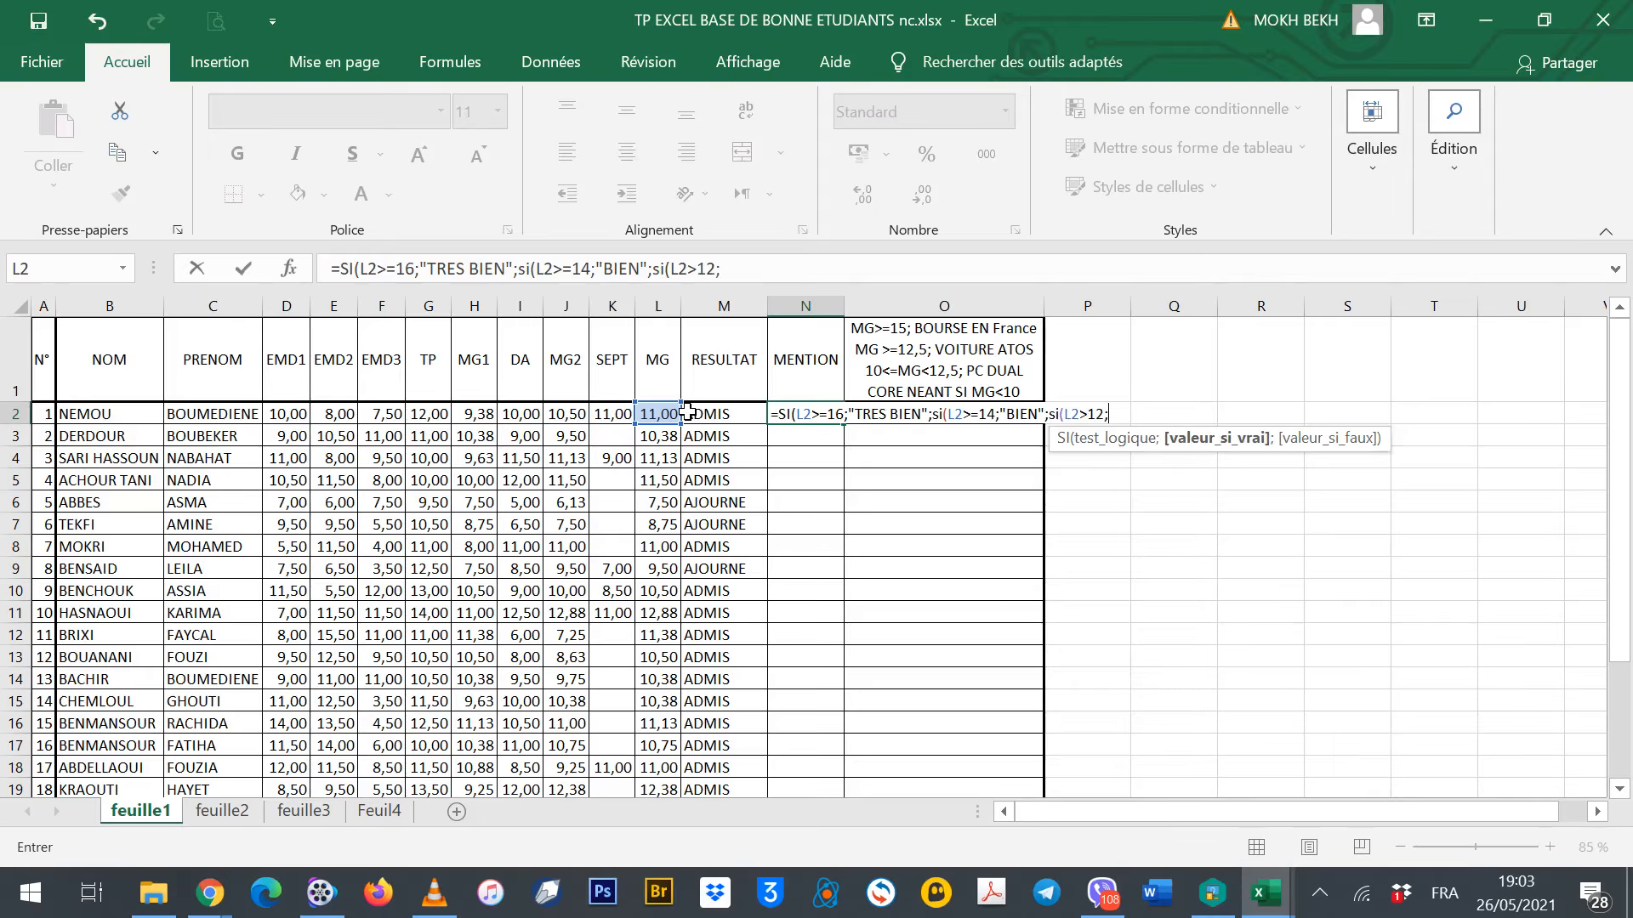
type("\"ABIEN\";si")
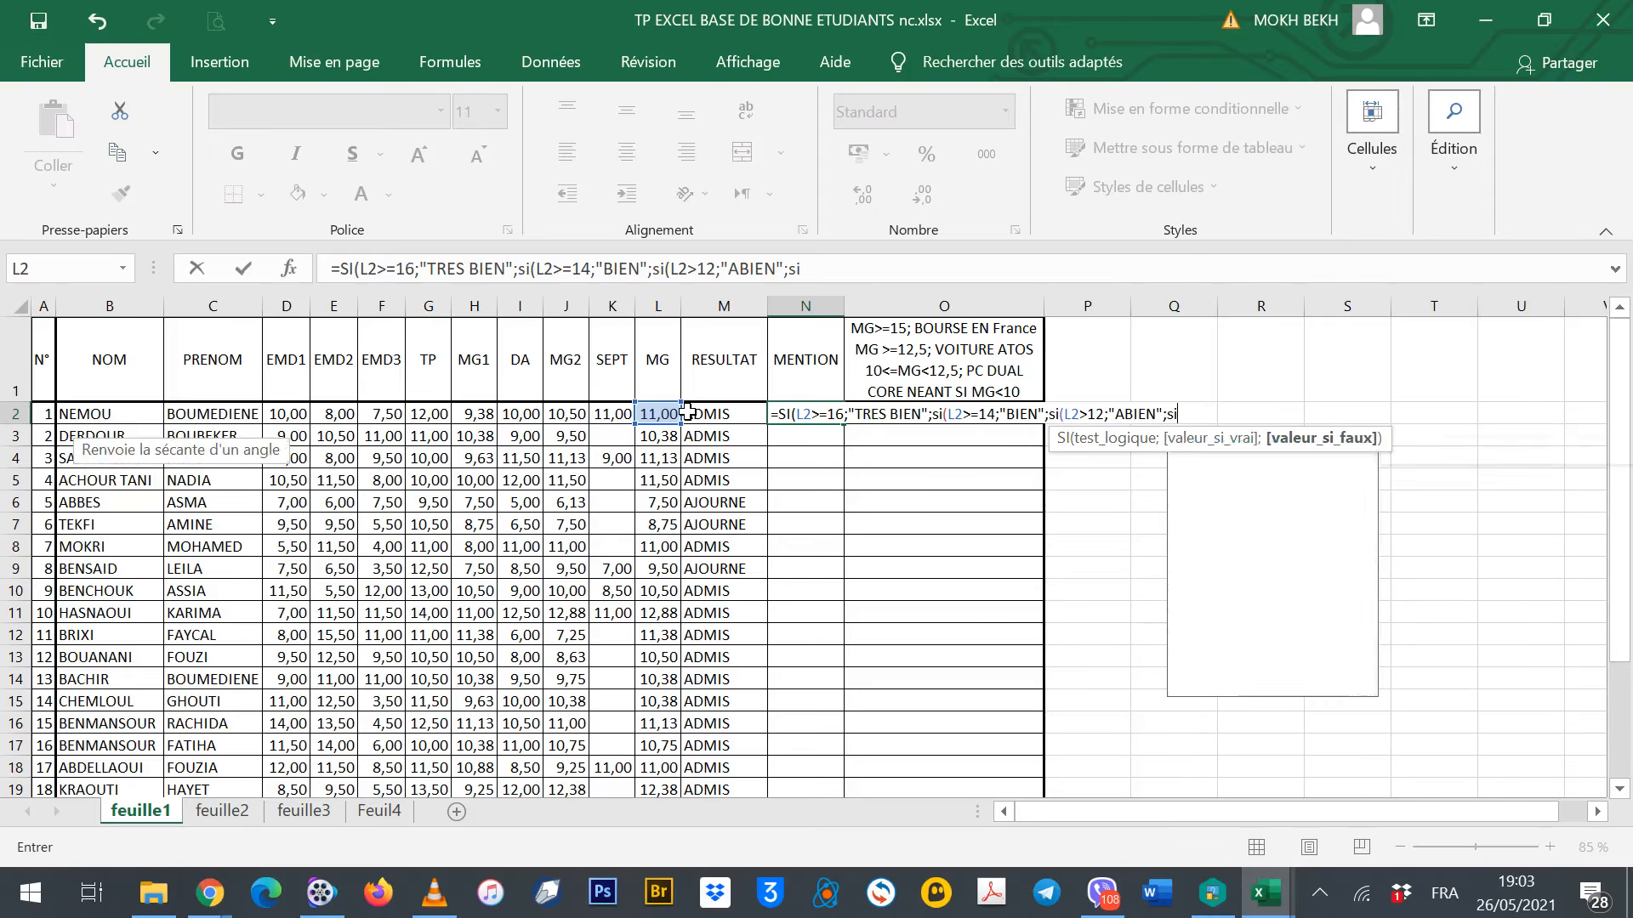
Add the fourth nested condition to the N2 formula as SI(L2>=10;"PASSABLE"; with PASSABLE entirely in capitals
type("(")
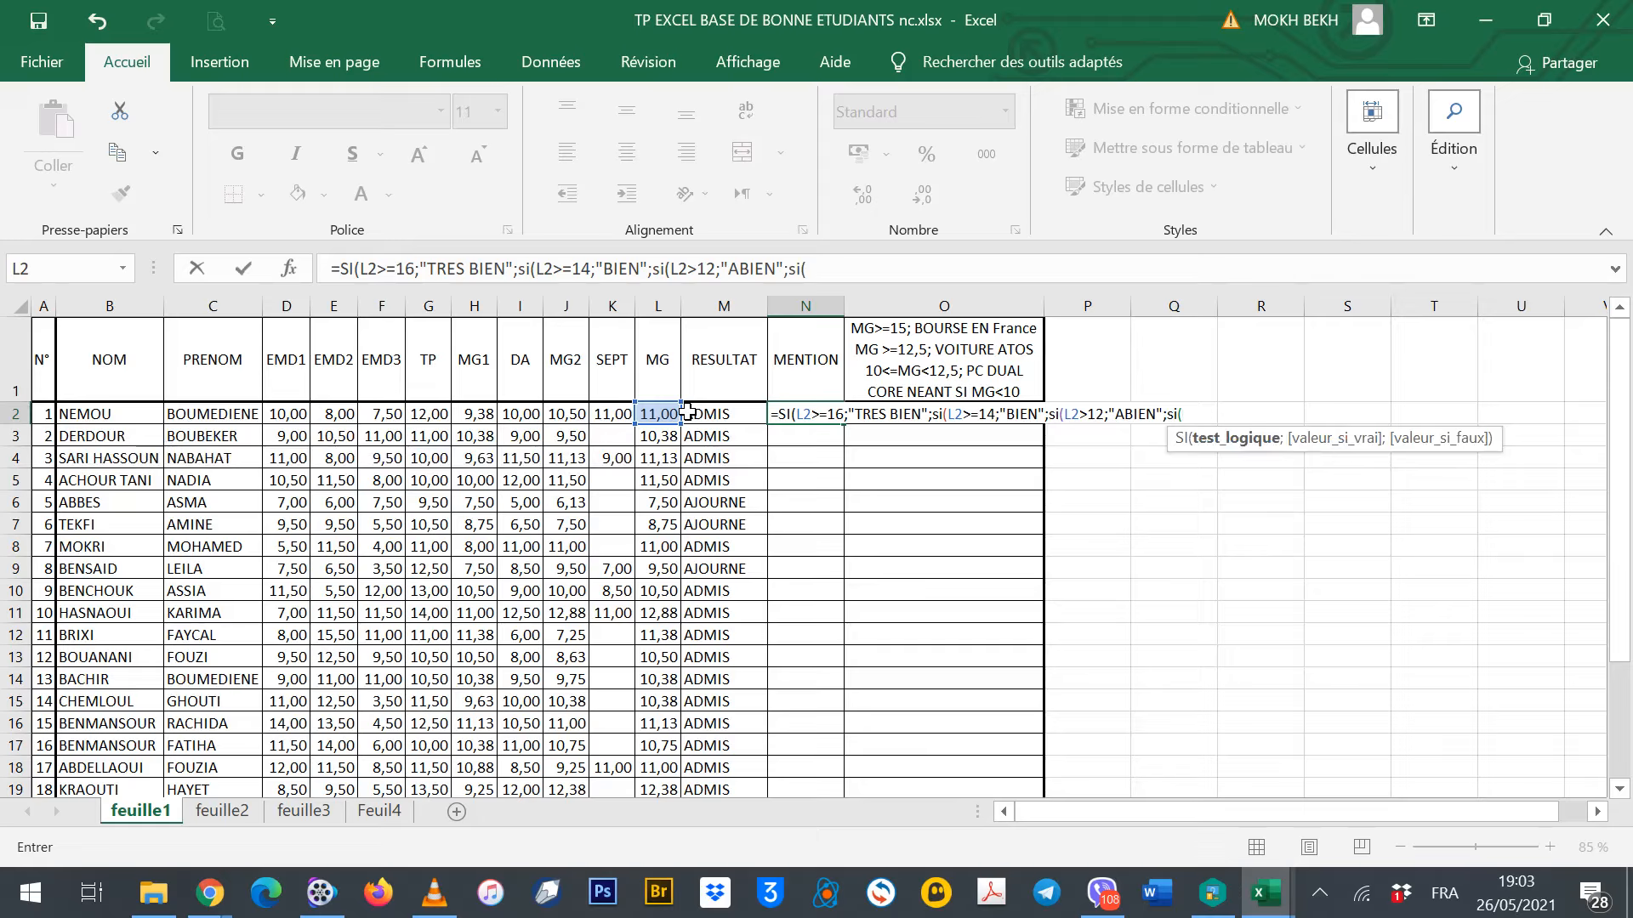
left_click(684, 414)
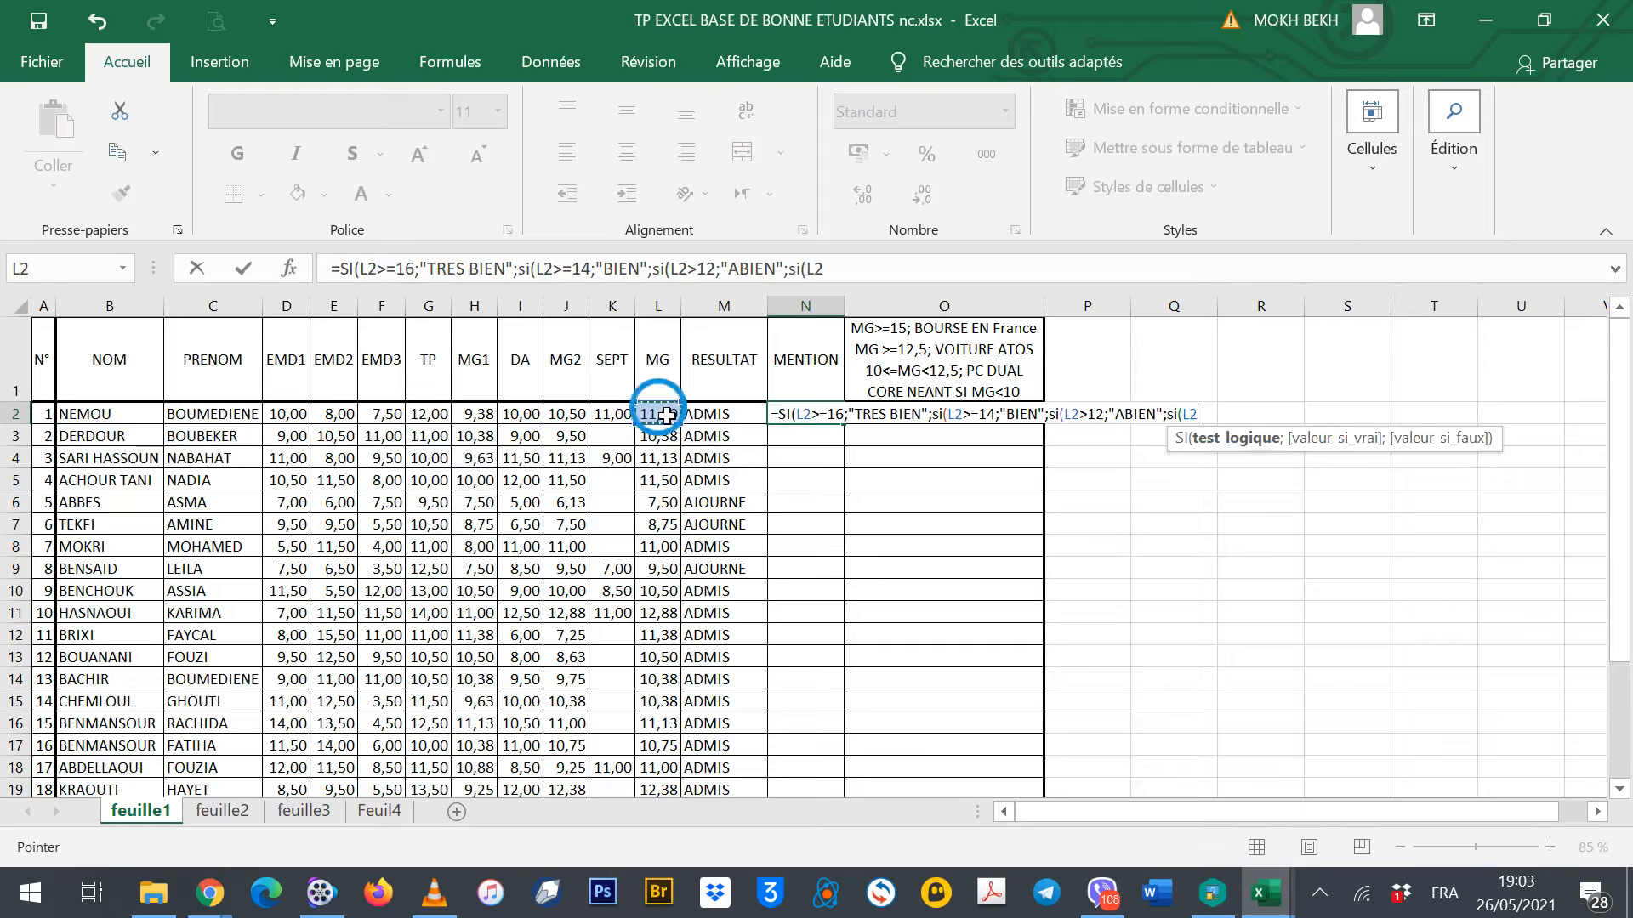
type(">")
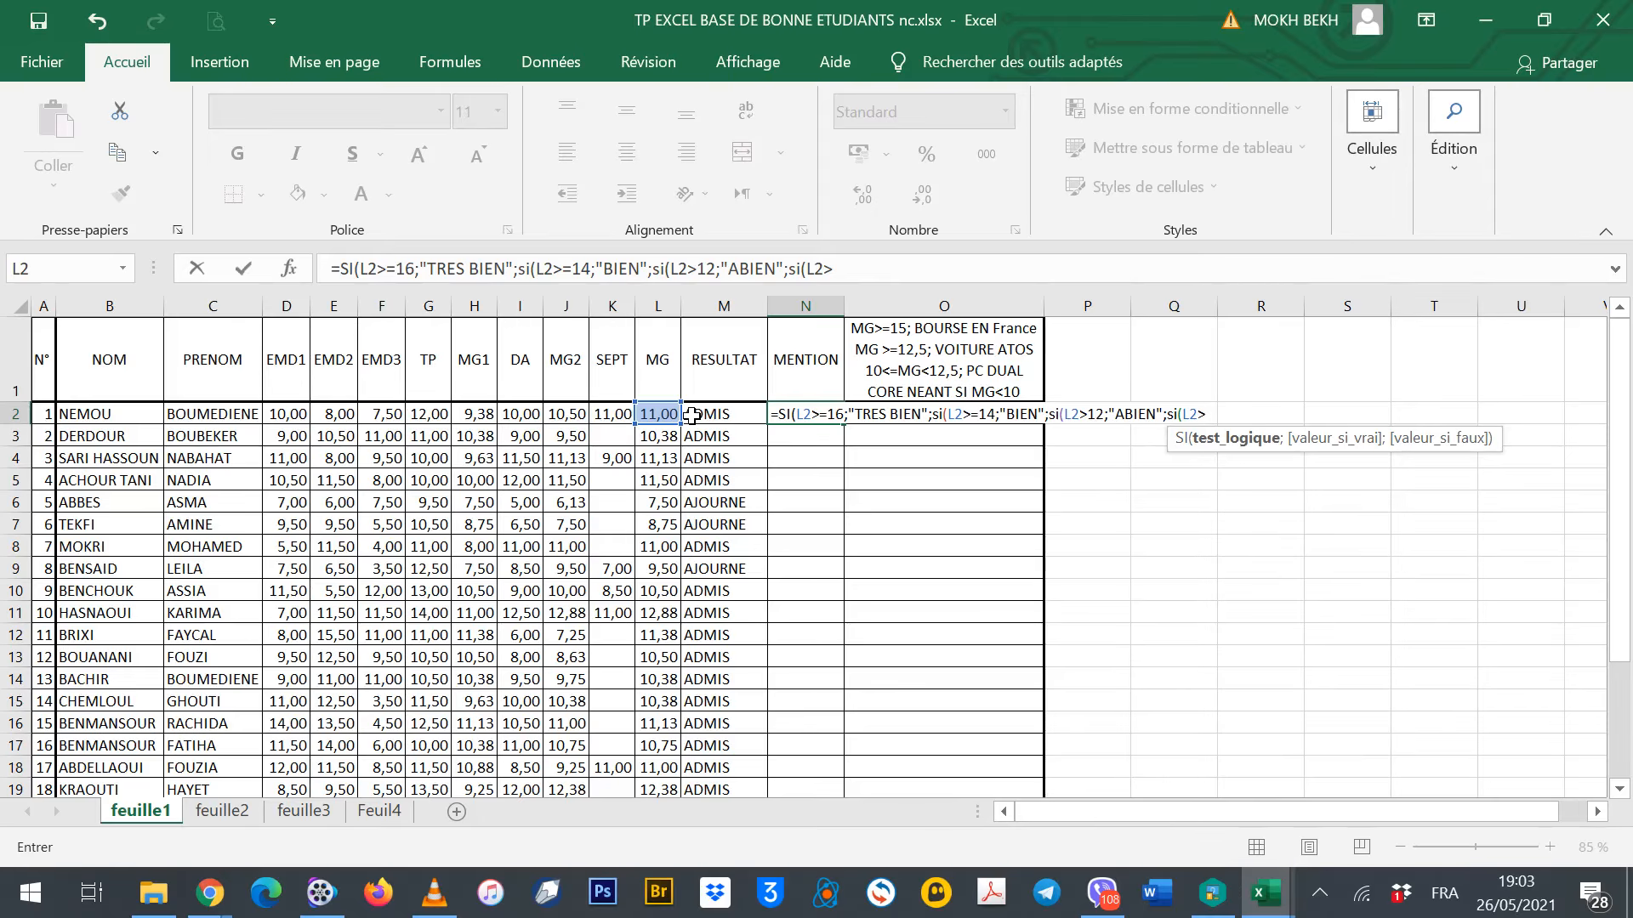
type("=")
type("1à")
type(";")
key("BackSpace")
key("BackSpace")
type("0;")
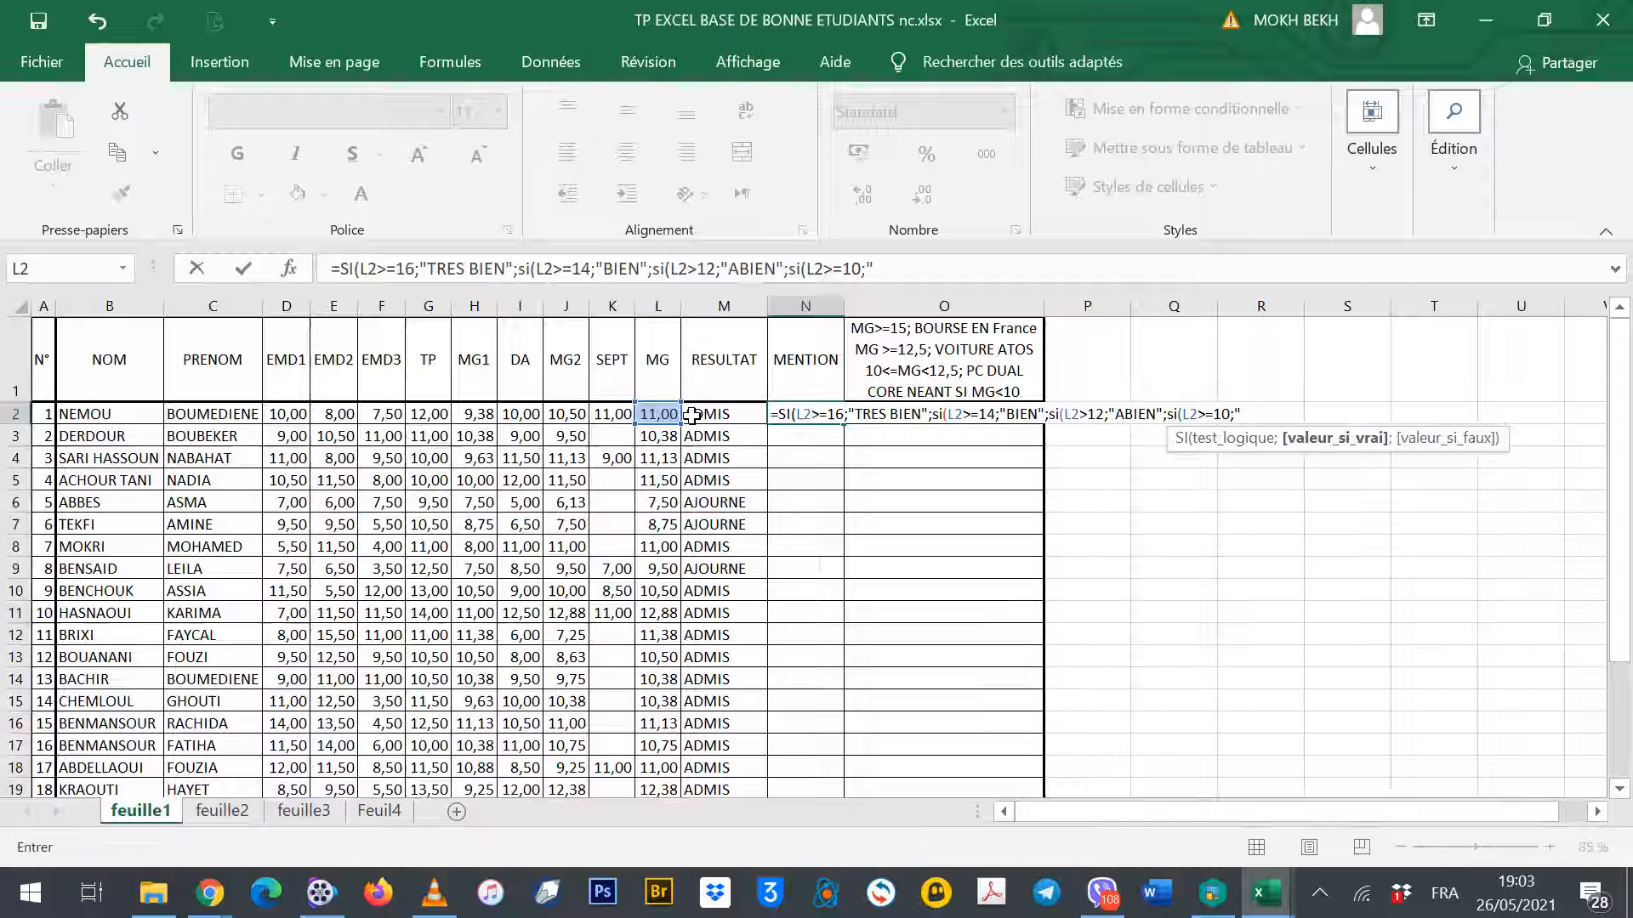
type("PASSABle\"")
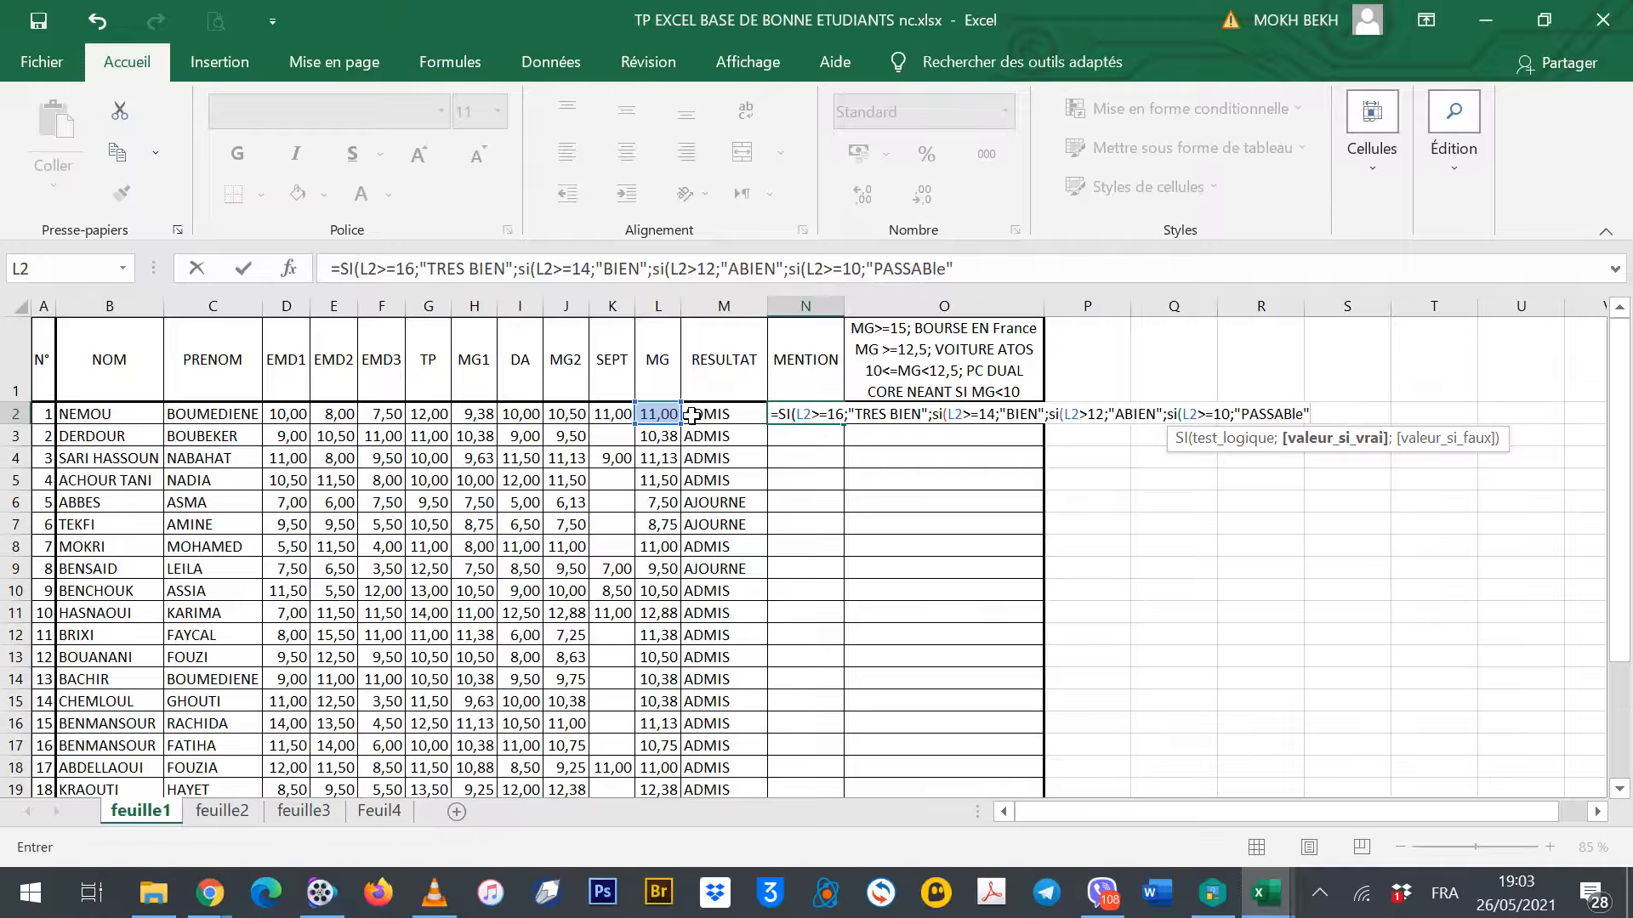
key("BackSpace")
key("BackSpace")
key("BackSpace")
key("BackSpace")
type("BLE")
type("\";")
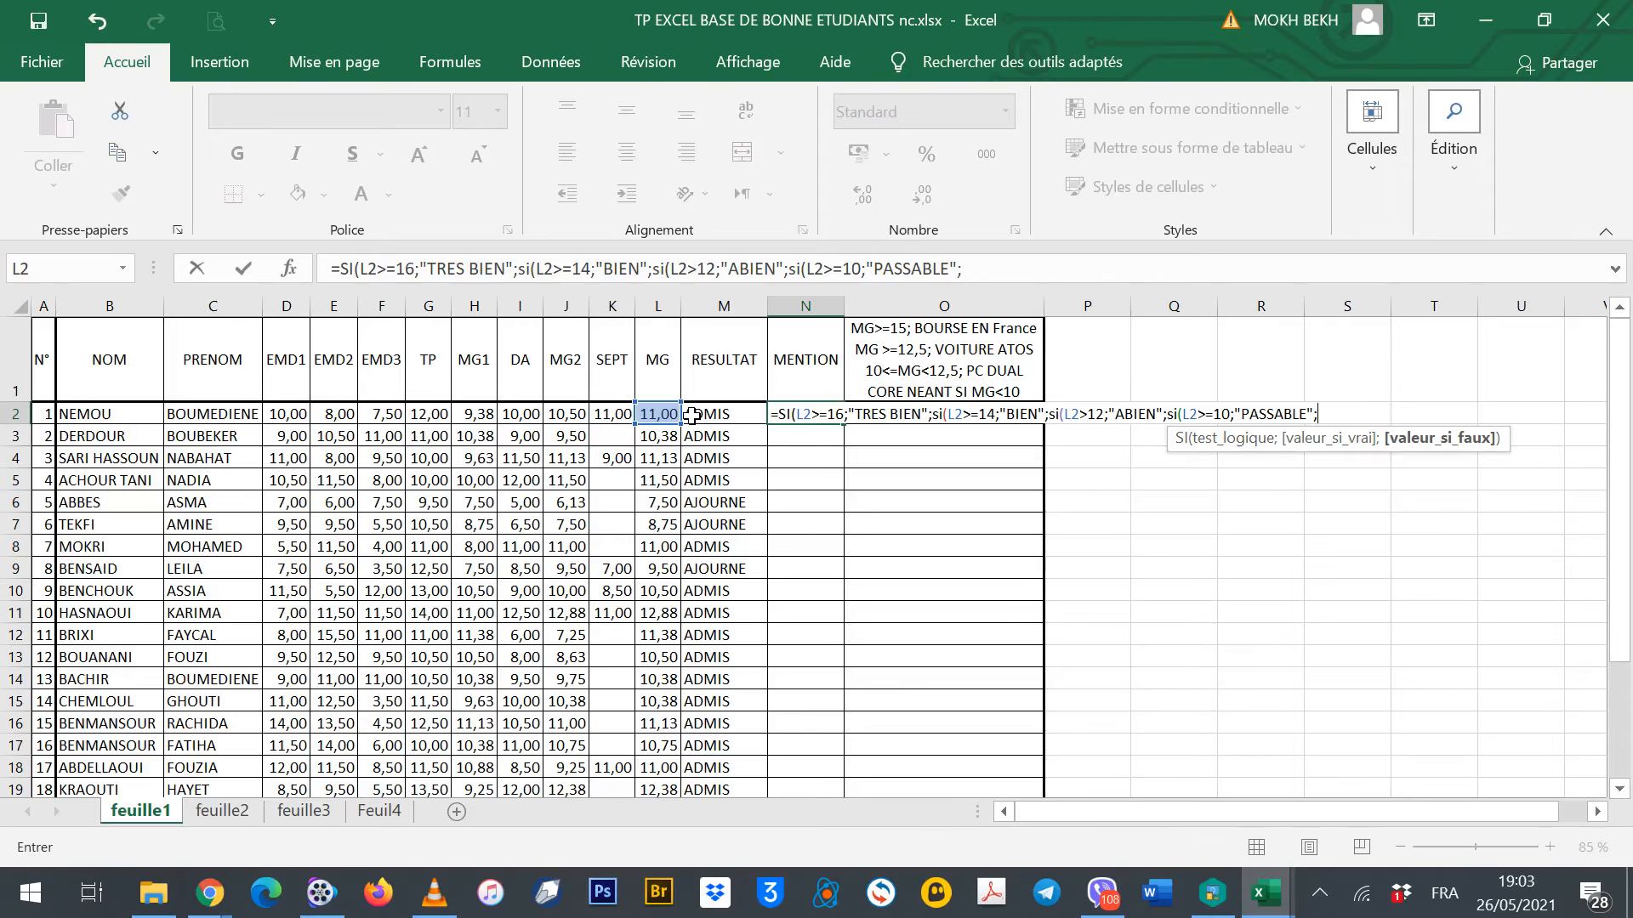
Finish the N2 formula with "AJOURNE" as the final false value and four closing parentheses, and copy it down to all students
type("\"AJOURNE\"")
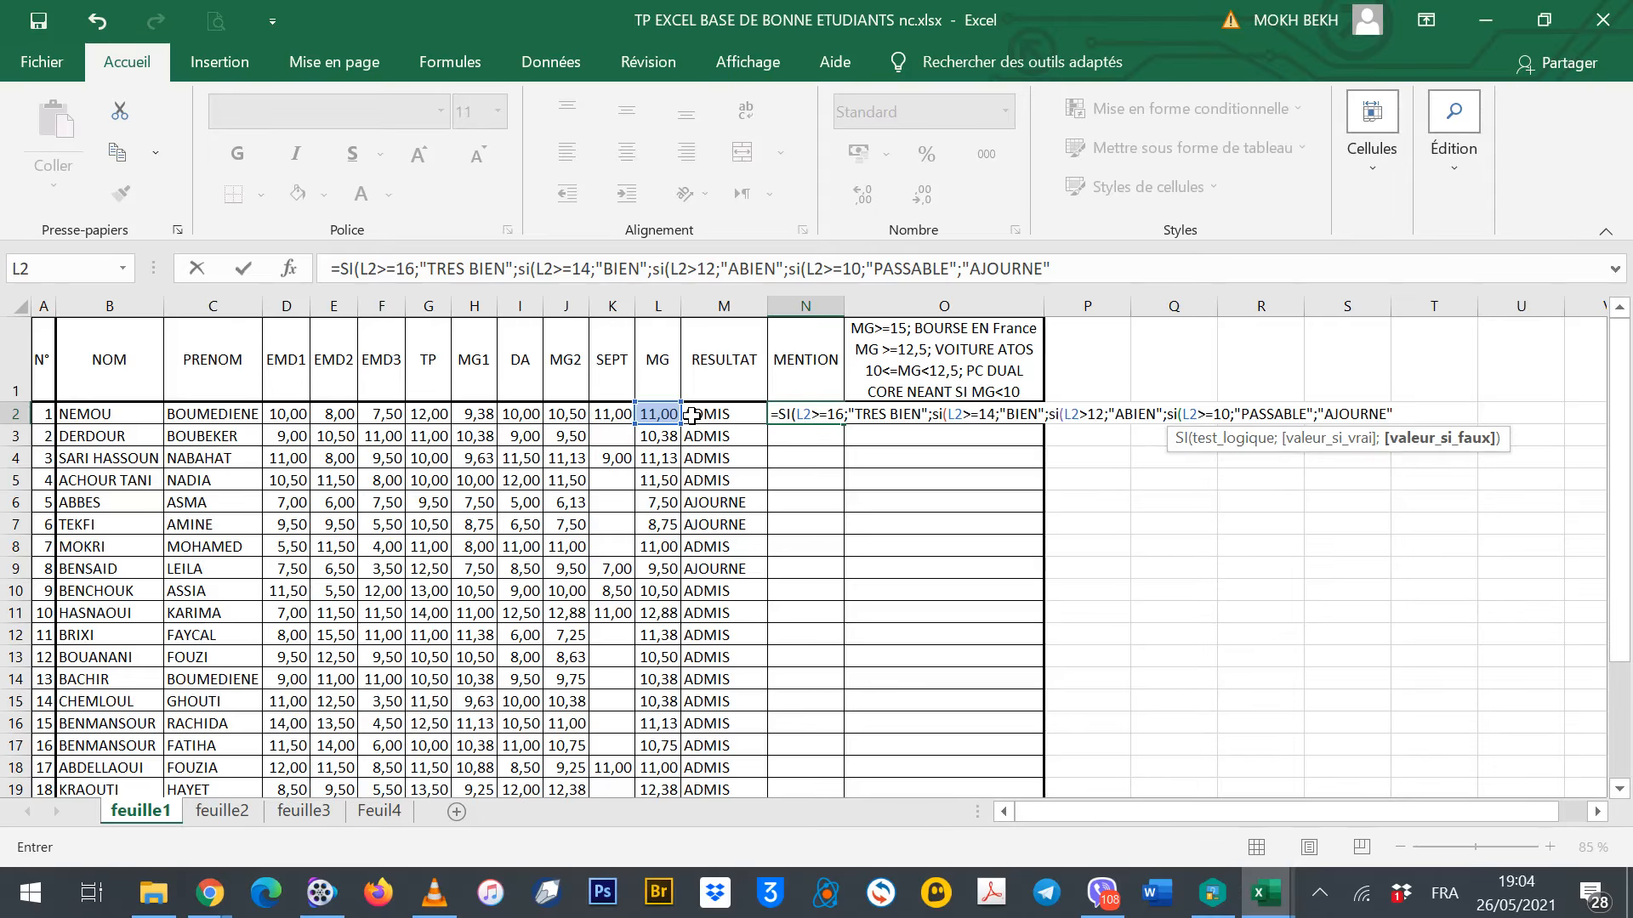
type(")))")
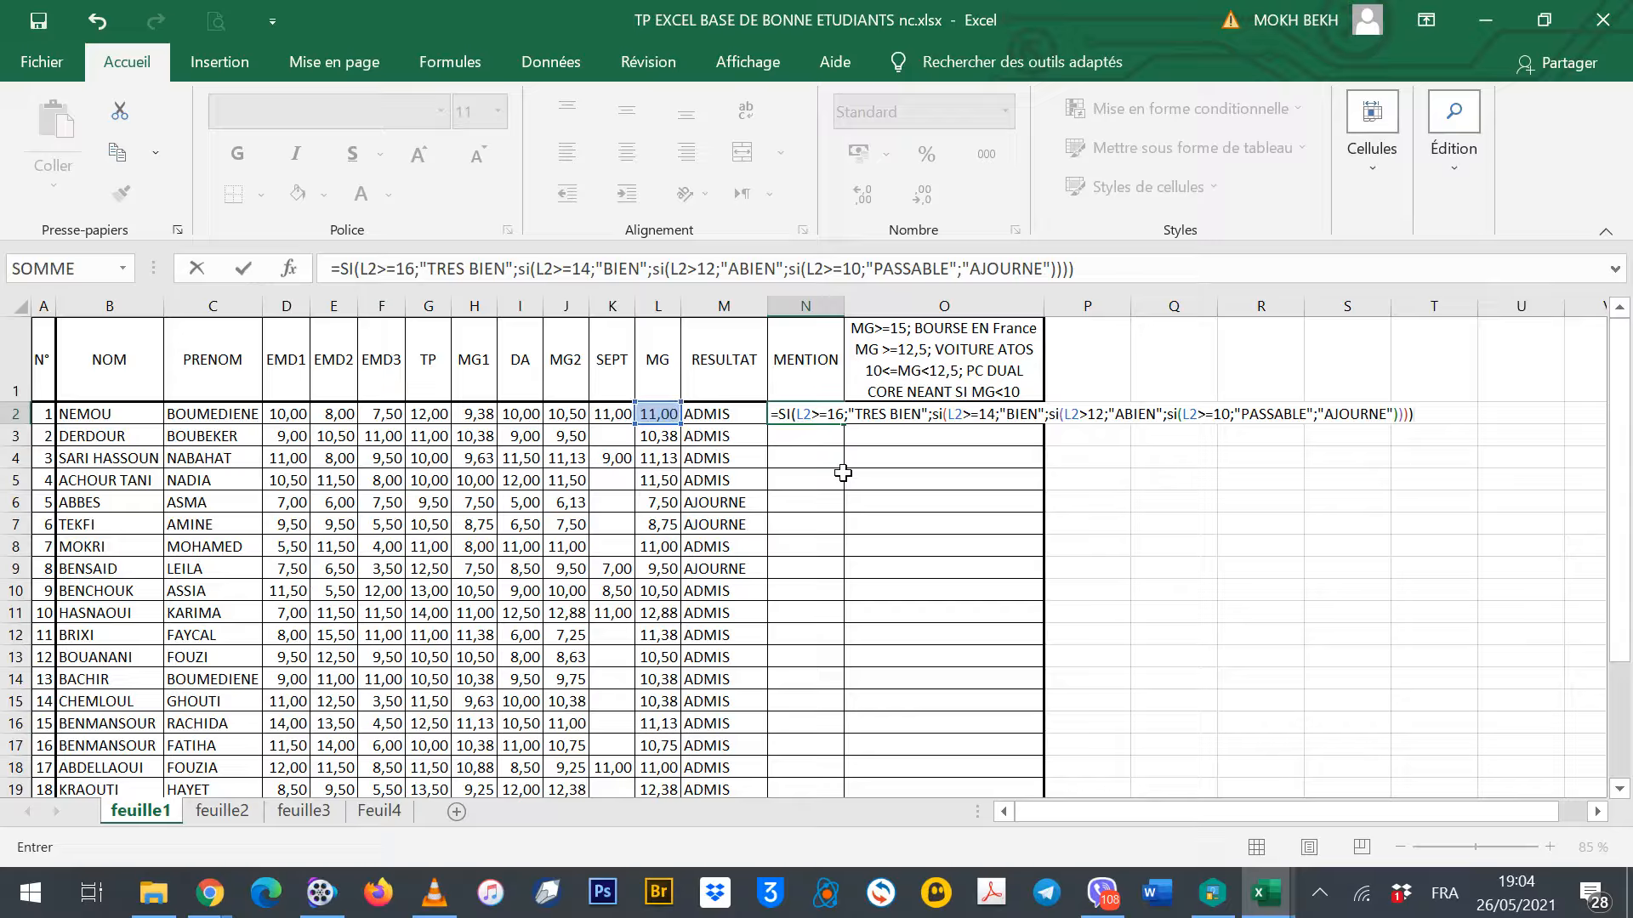
key("Return")
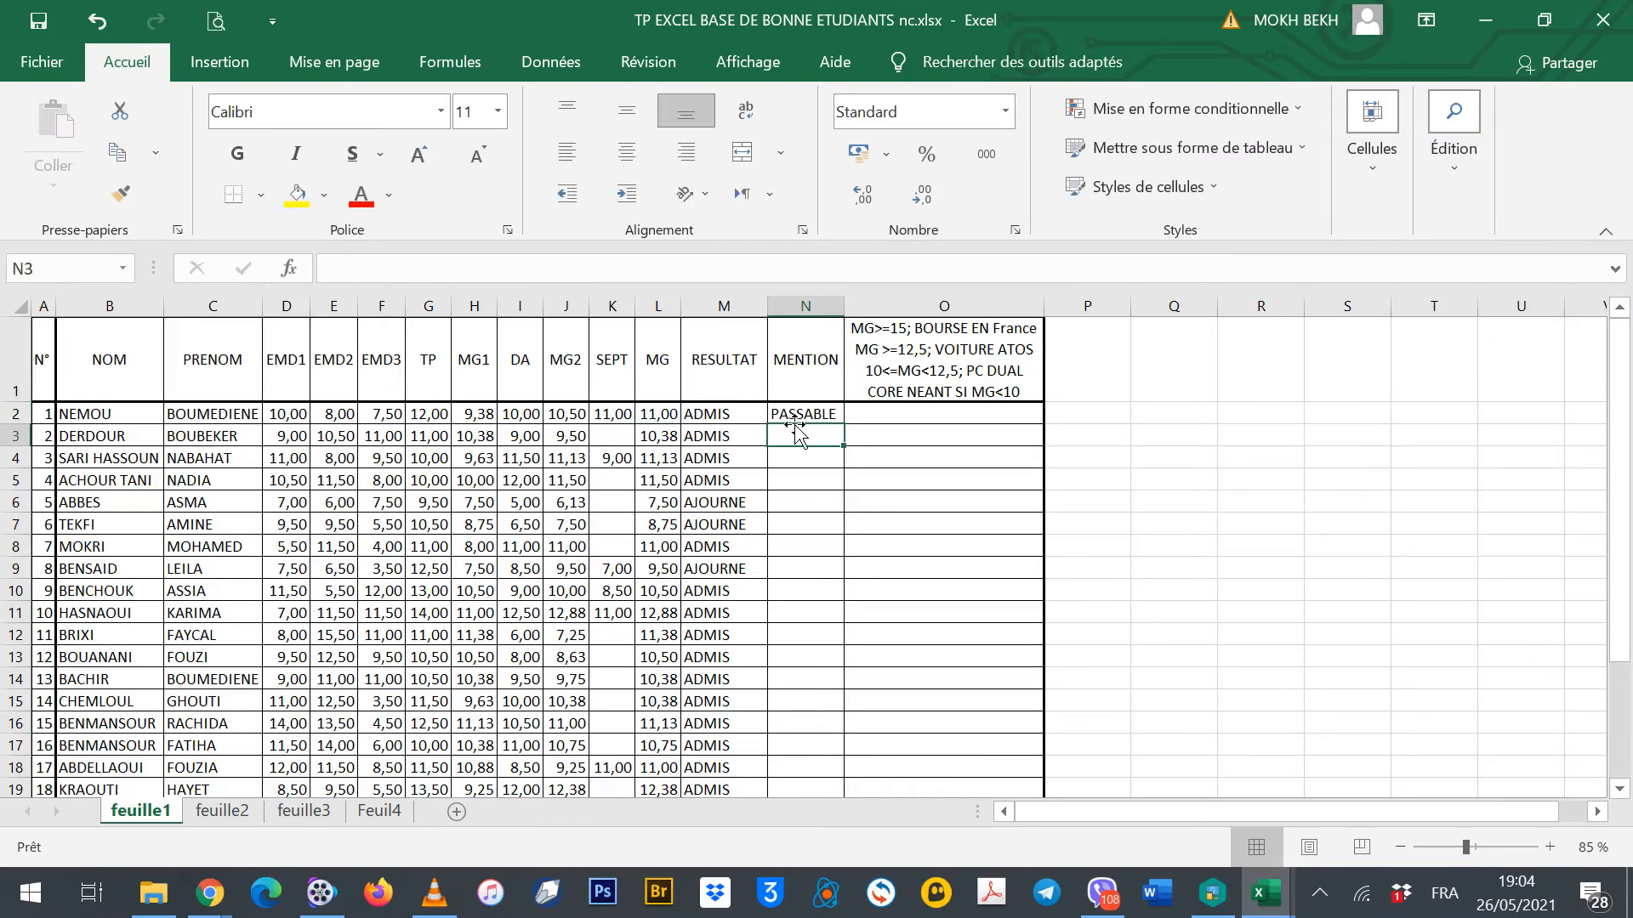
left_click(801, 414)
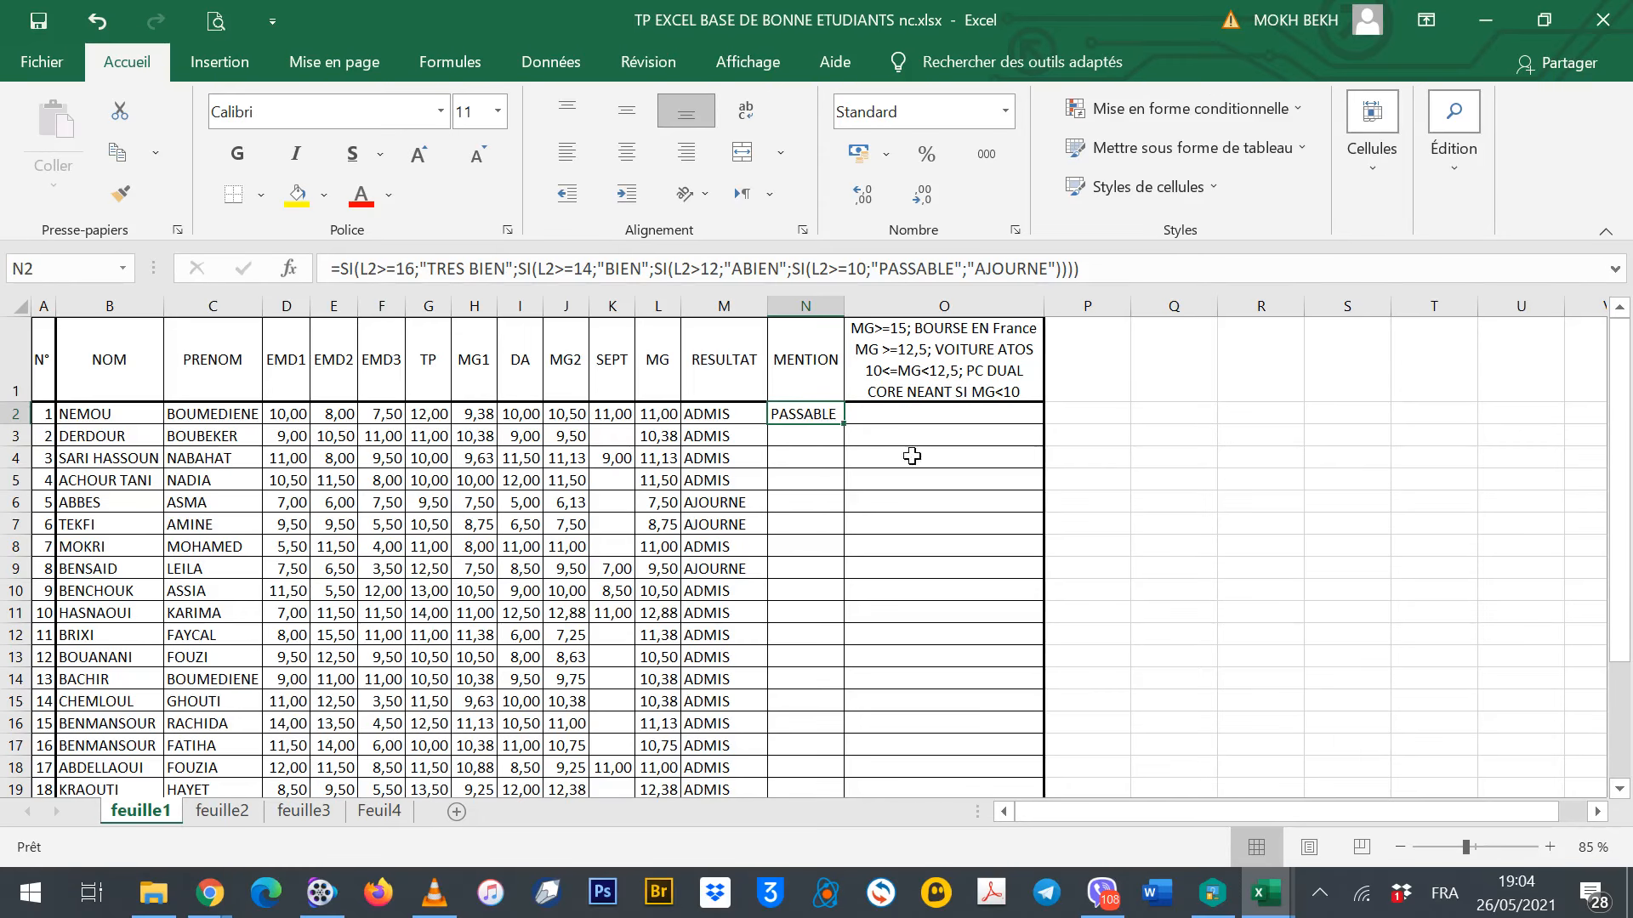
double_click(848, 426)
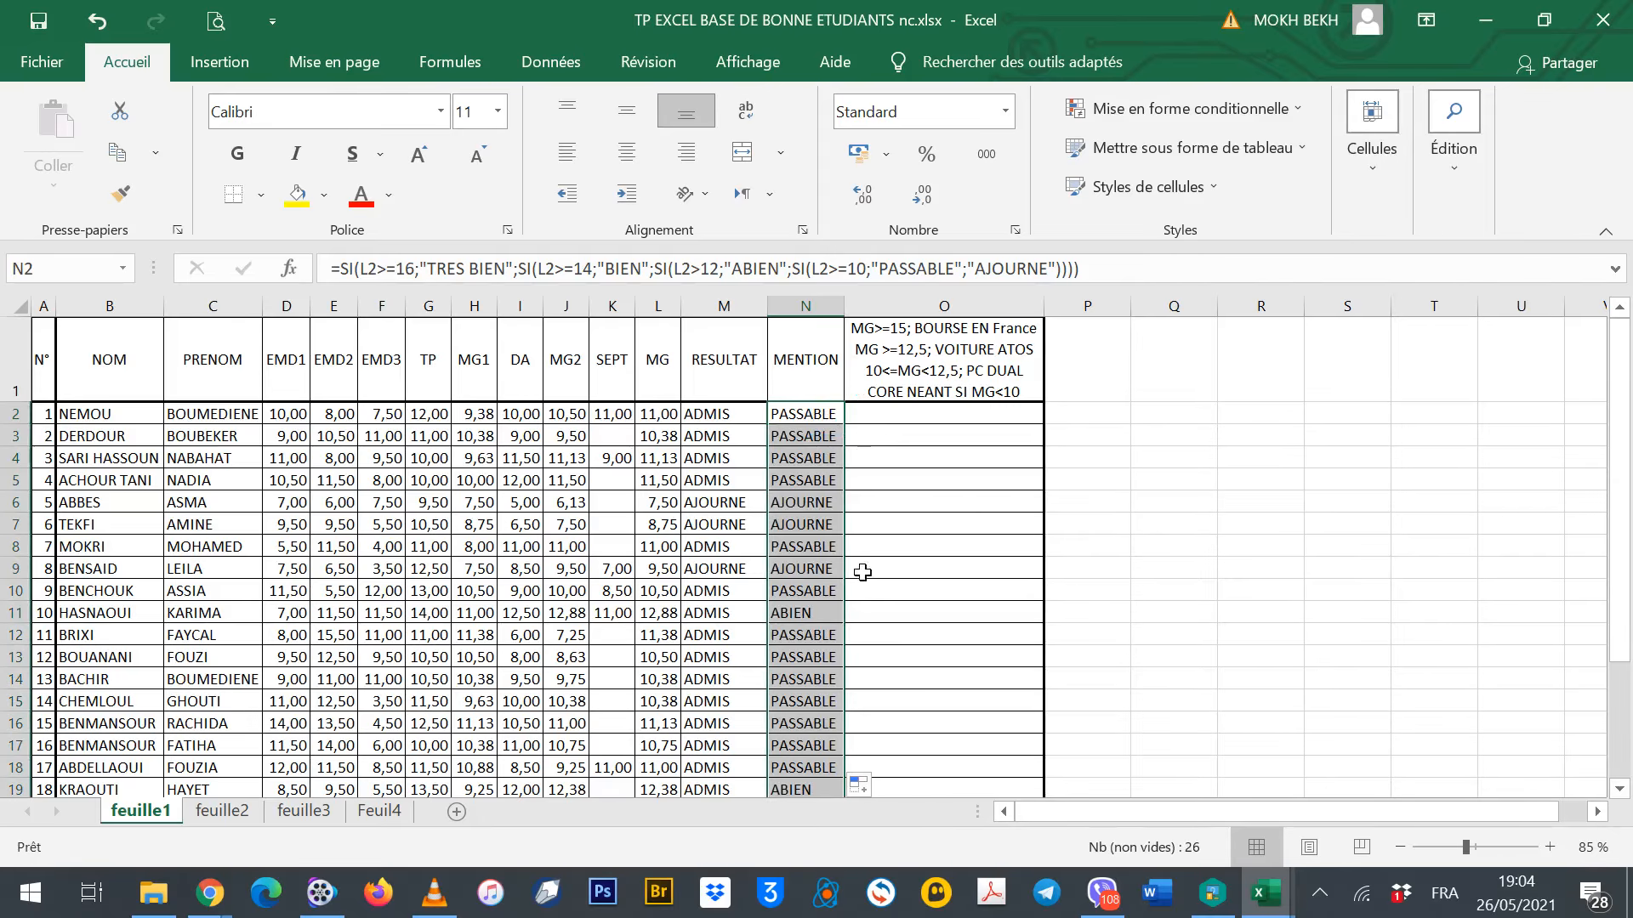
Begin the reward formula in O2 with =SI(L2>=15,5;"BOURSE" as its first condition and true value
left_click(909, 414)
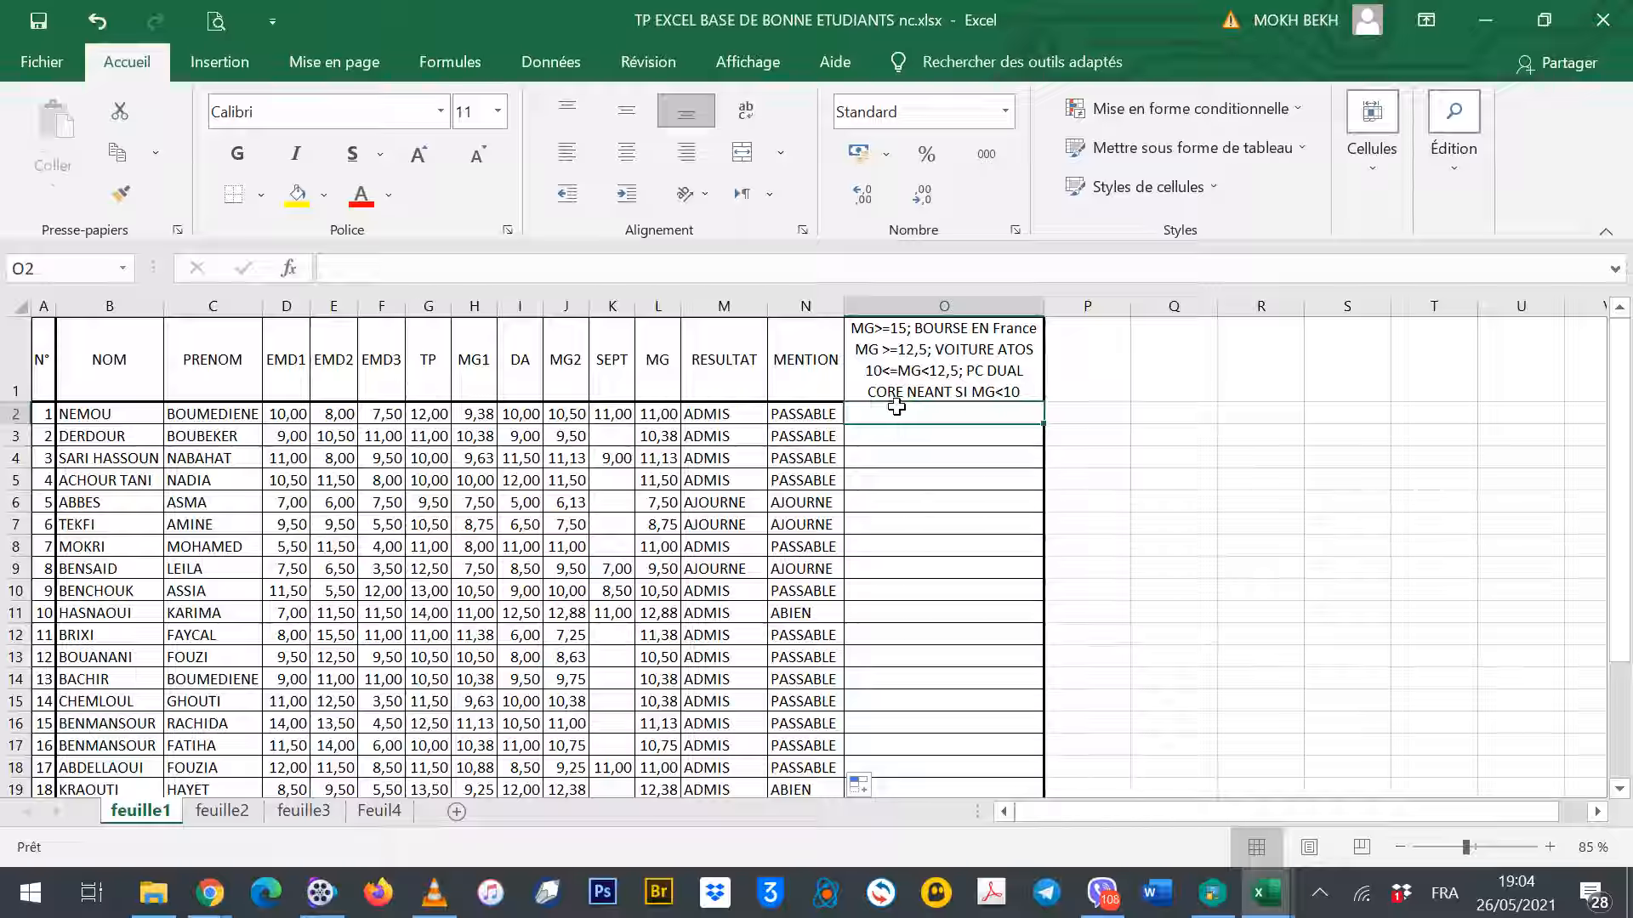
type("=s")
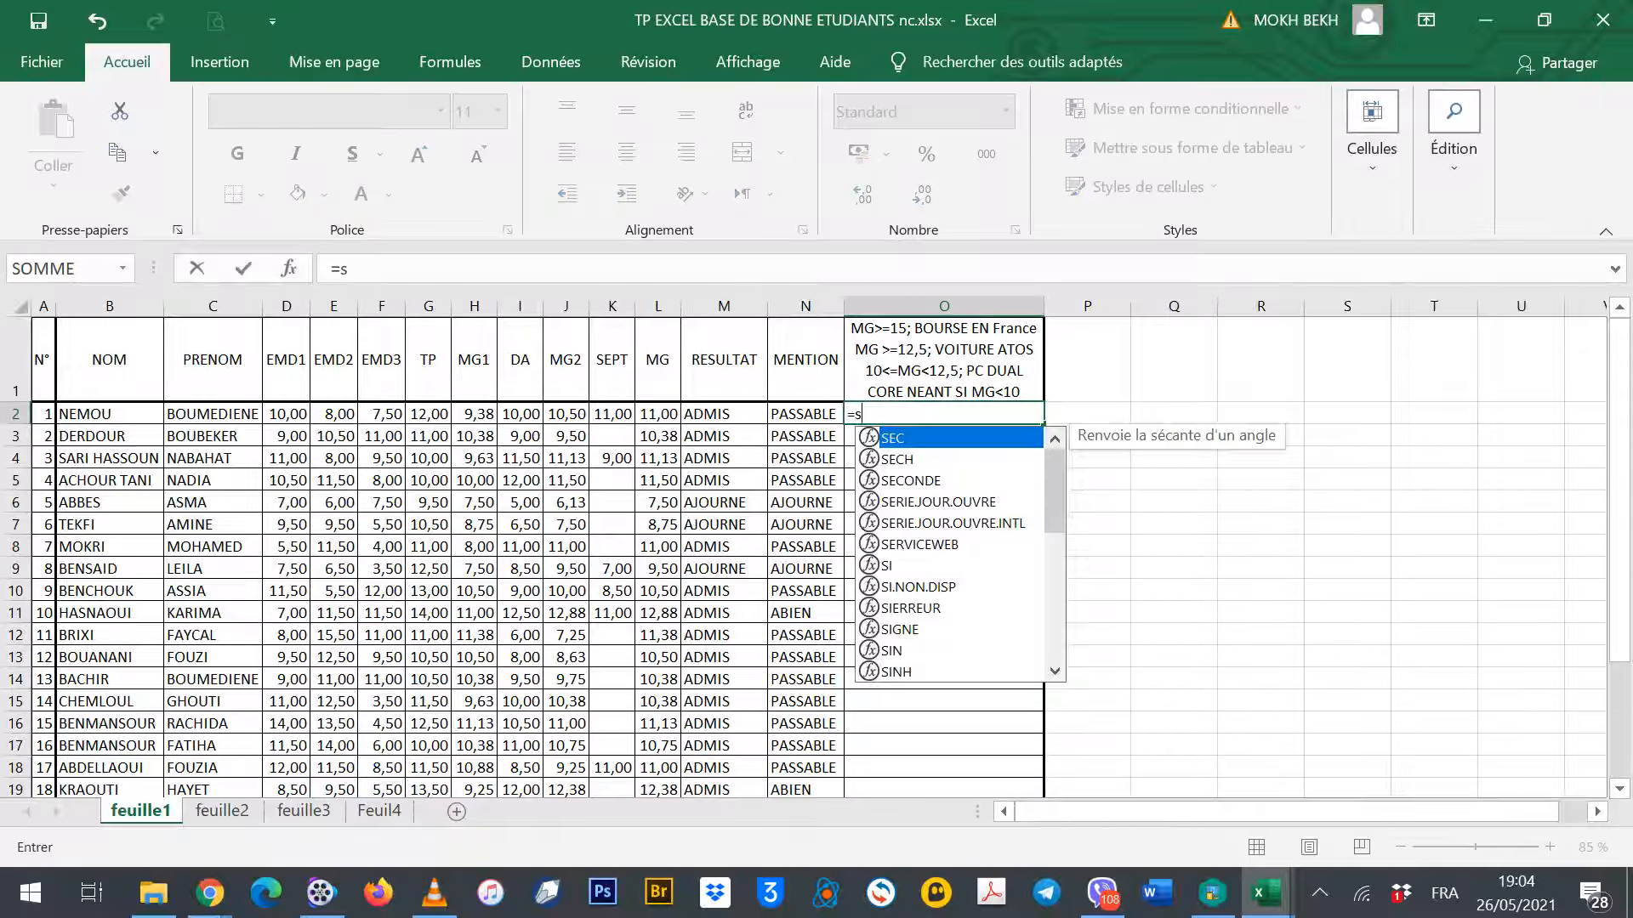
type("i(")
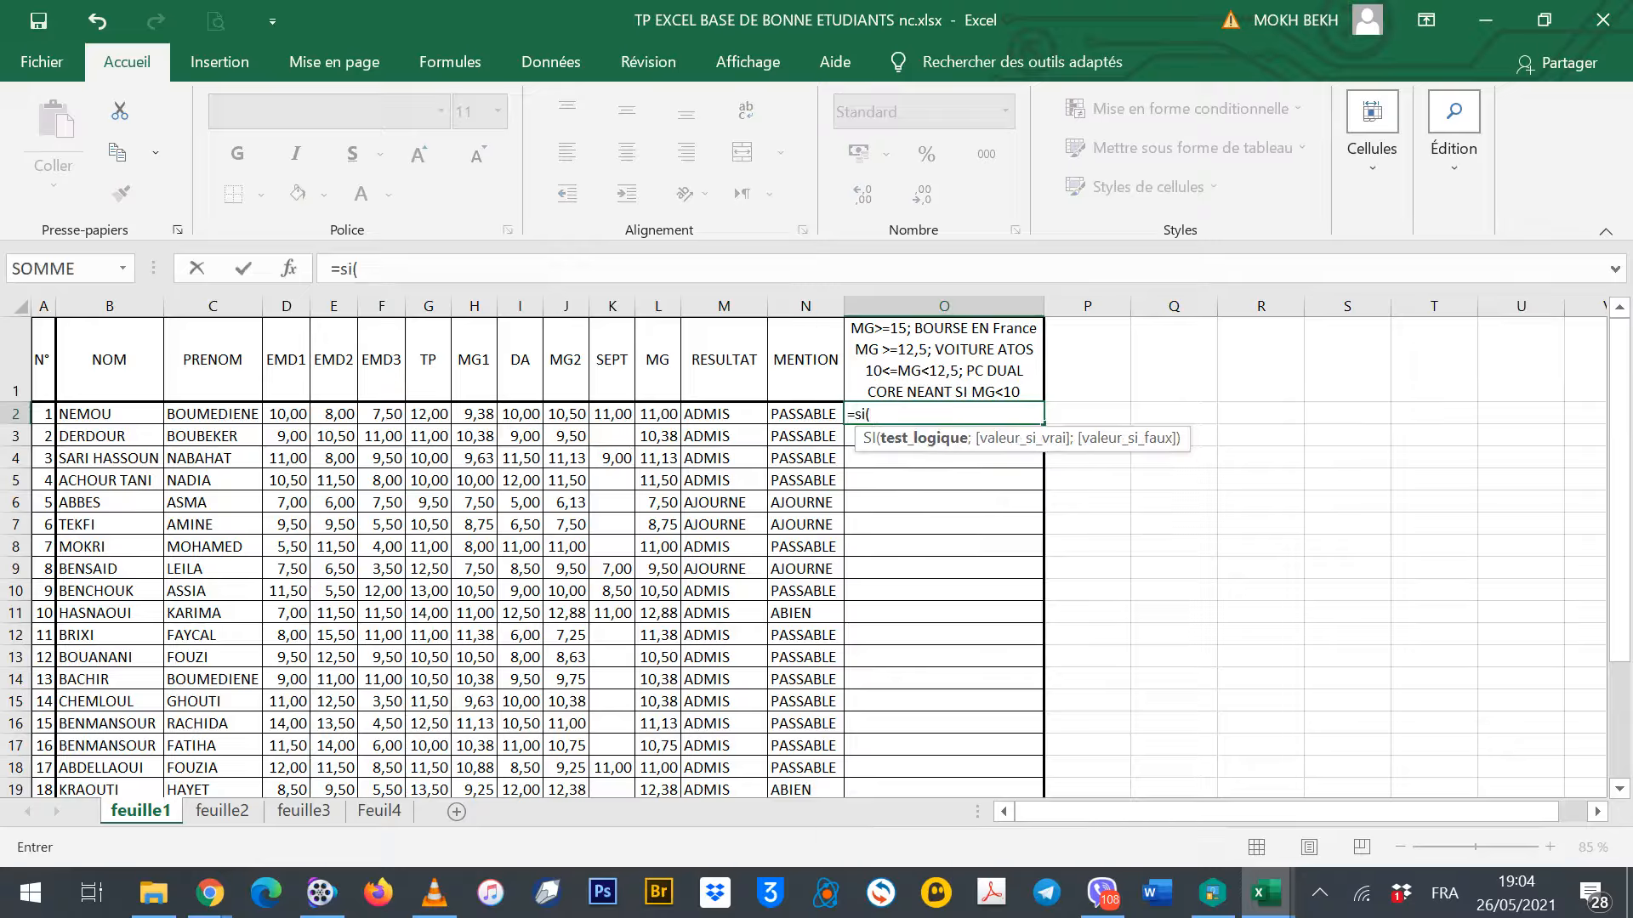
left_click(657, 414)
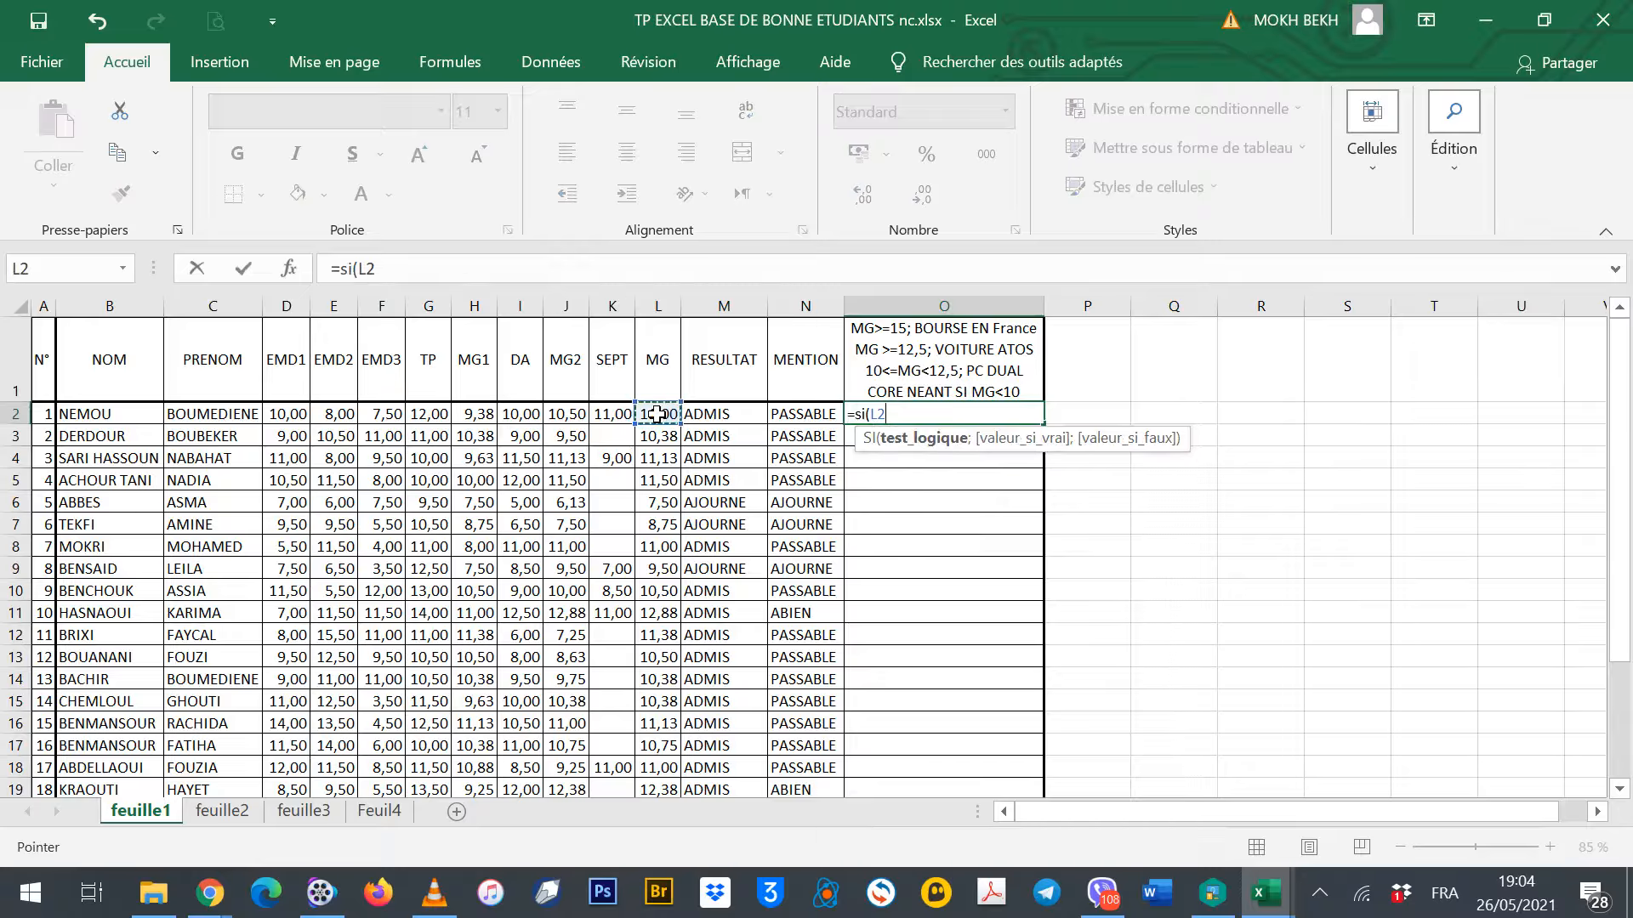
type(">=15,5;")
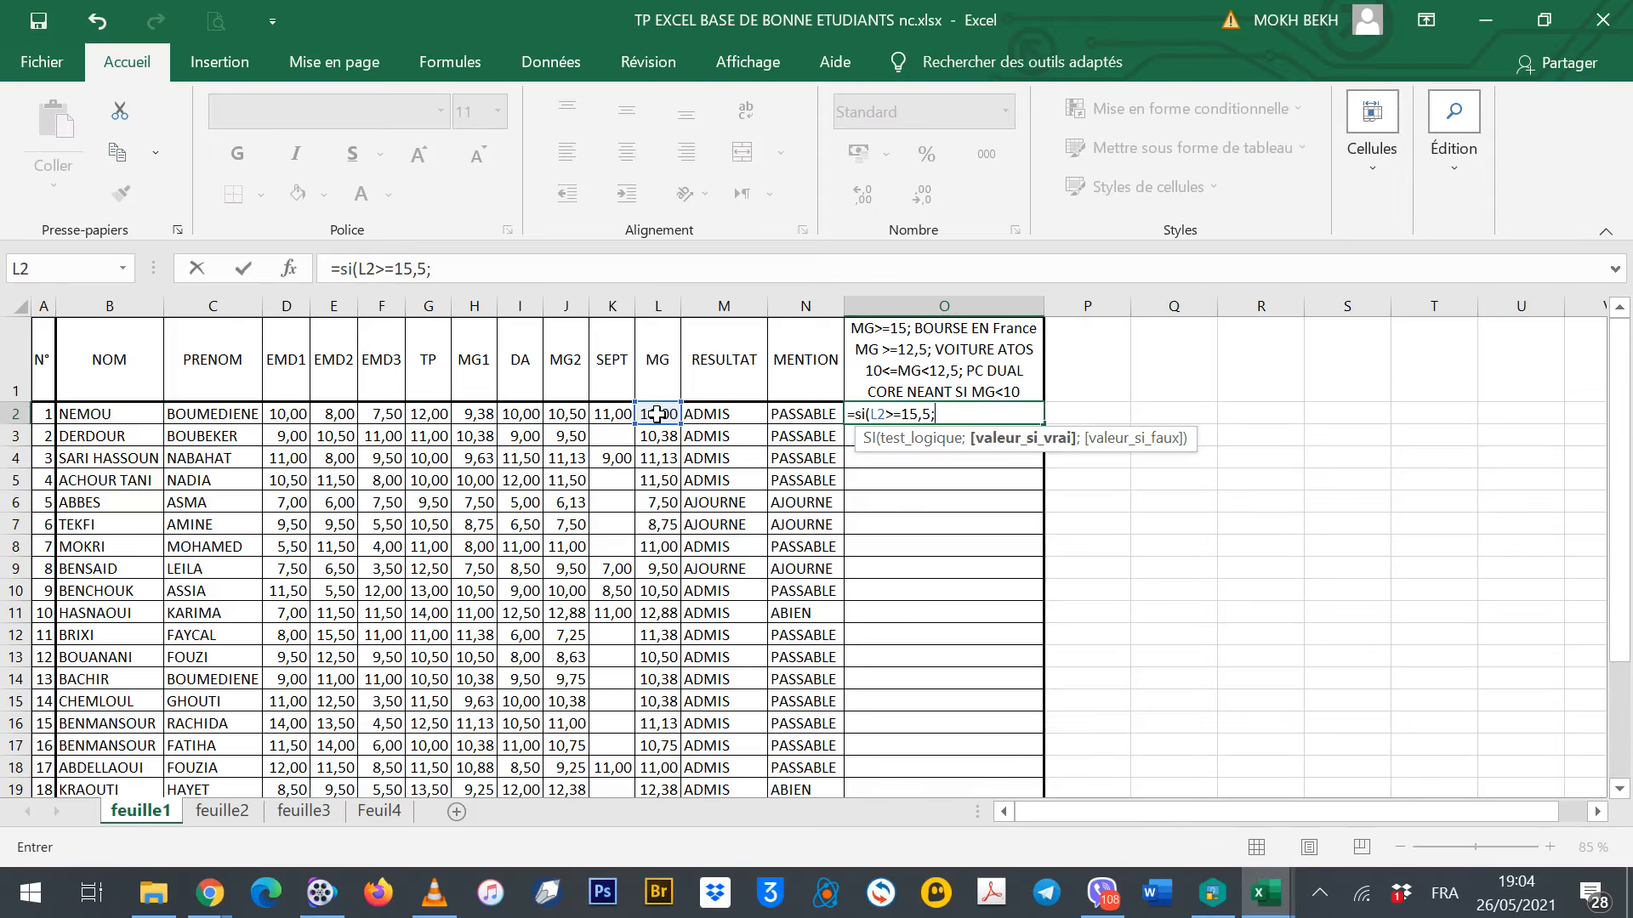
type("\"BOURSE\"")
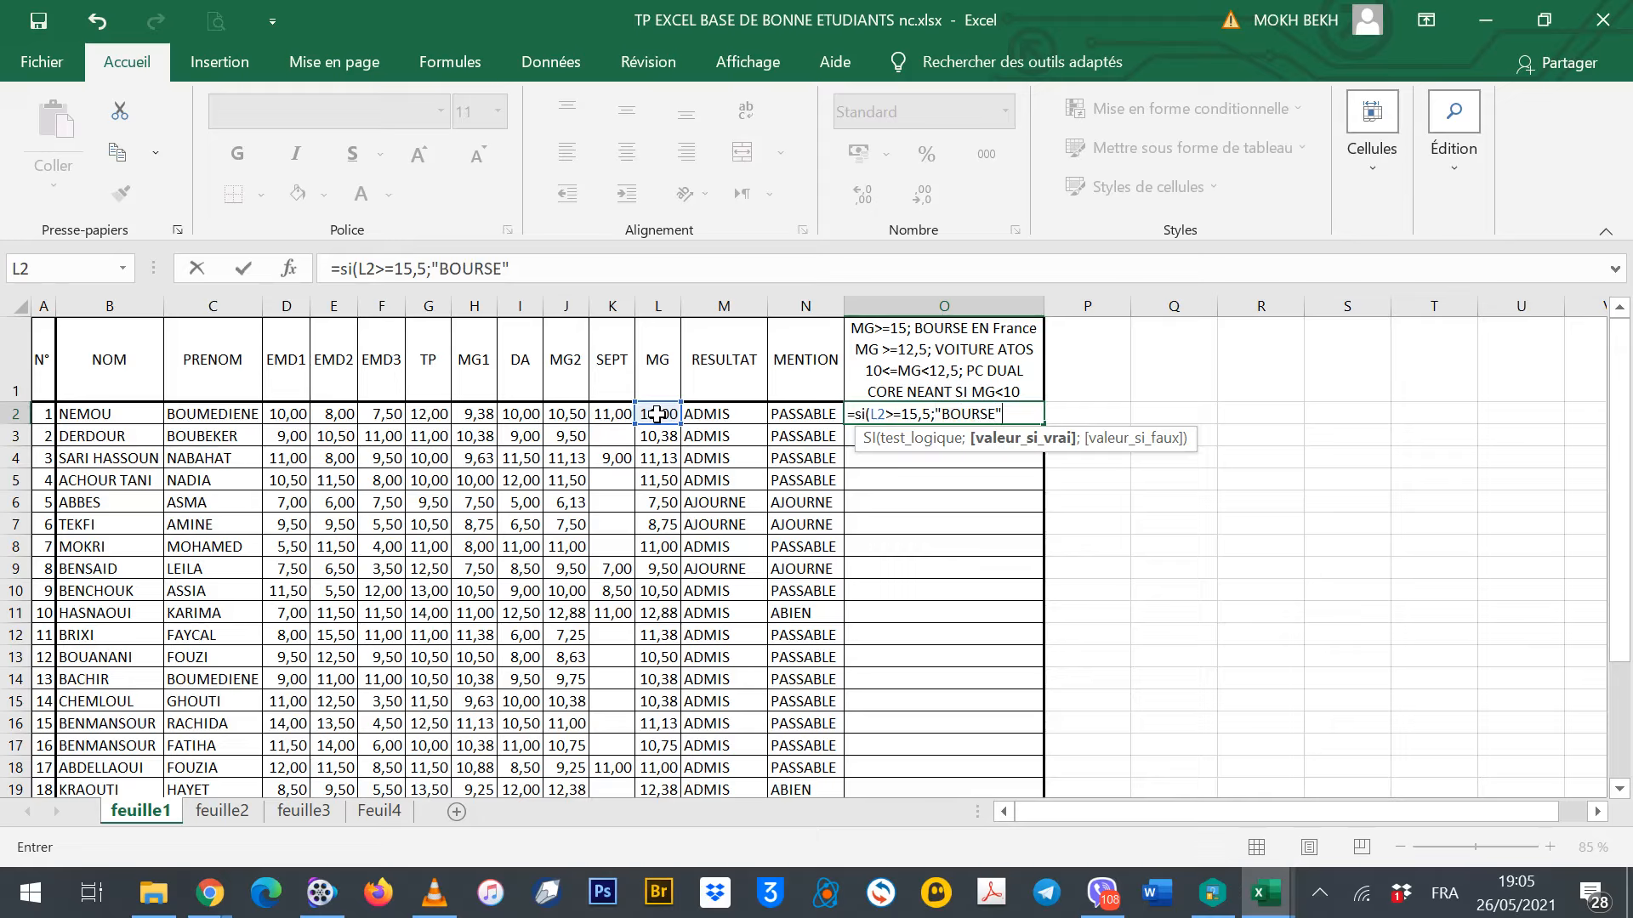
Nest a second SI as the false case of the O2 formula and start its test with L2>=
type(";si")
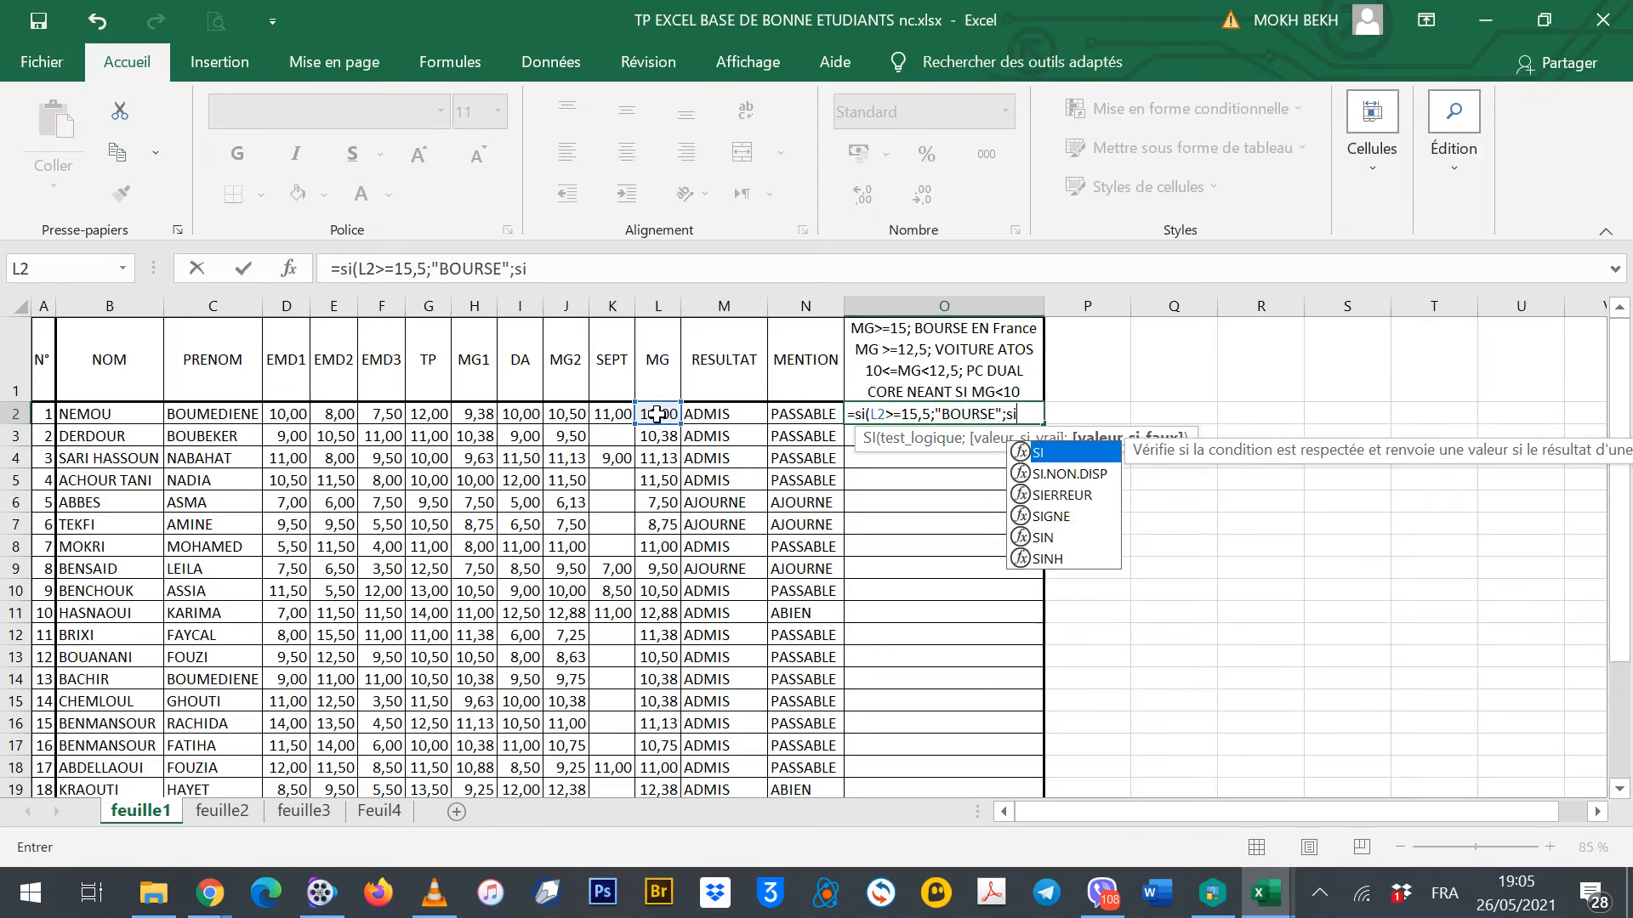
type("(")
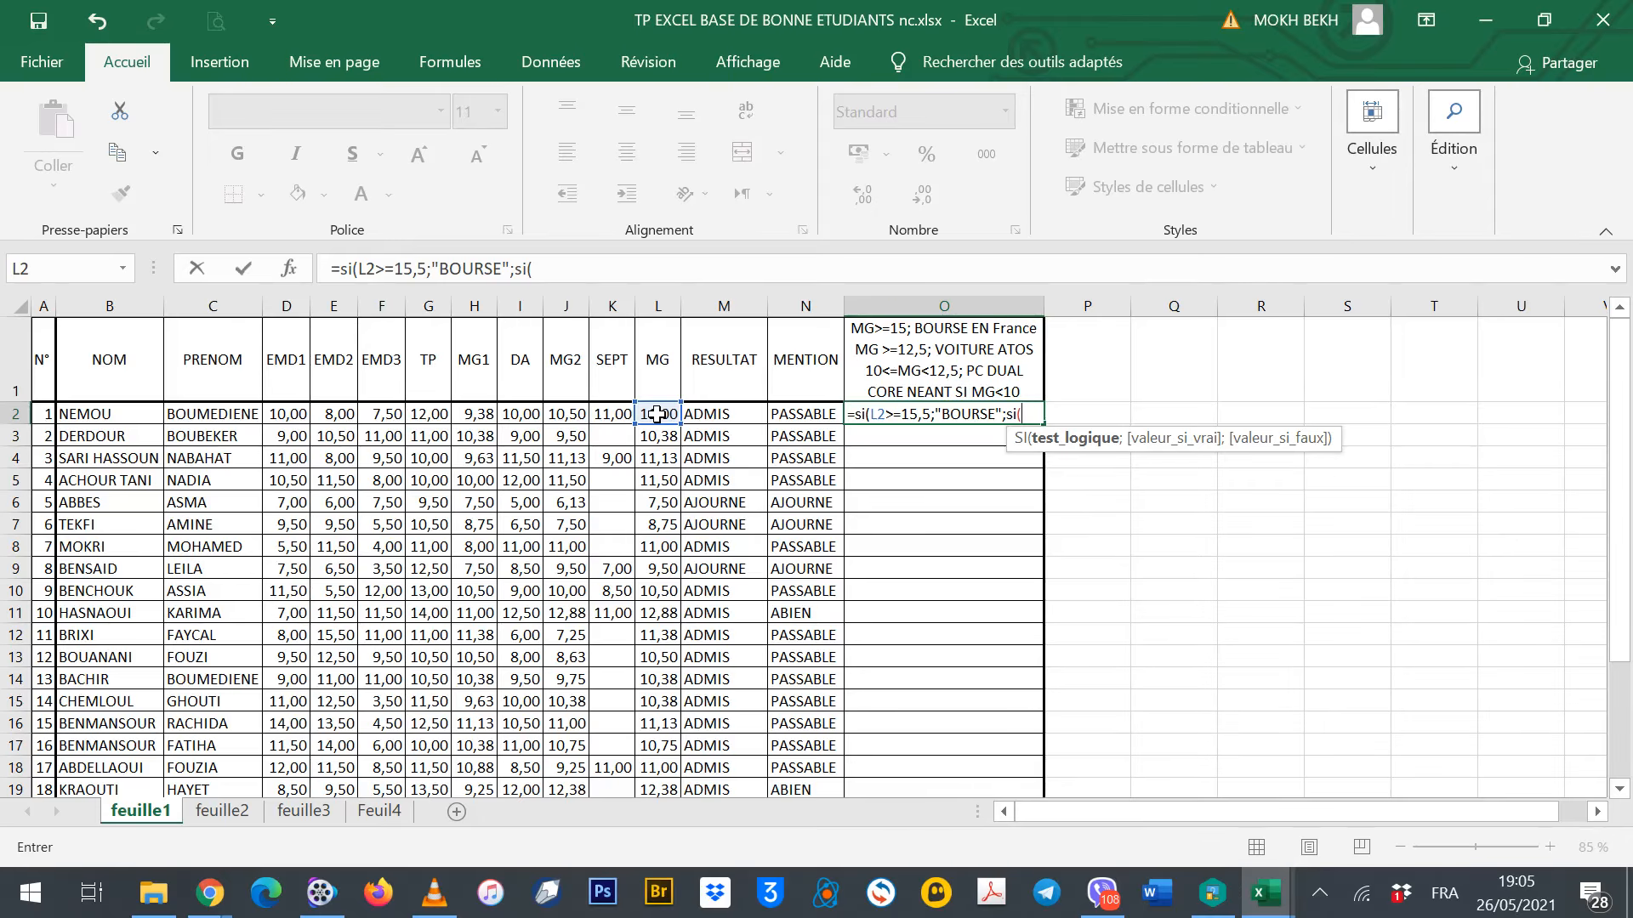
left_click(657, 414)
type(">=")
Correct the BOURSE threshold in the O2 formula to 15 and return to the end of the formula
left_click(936, 414)
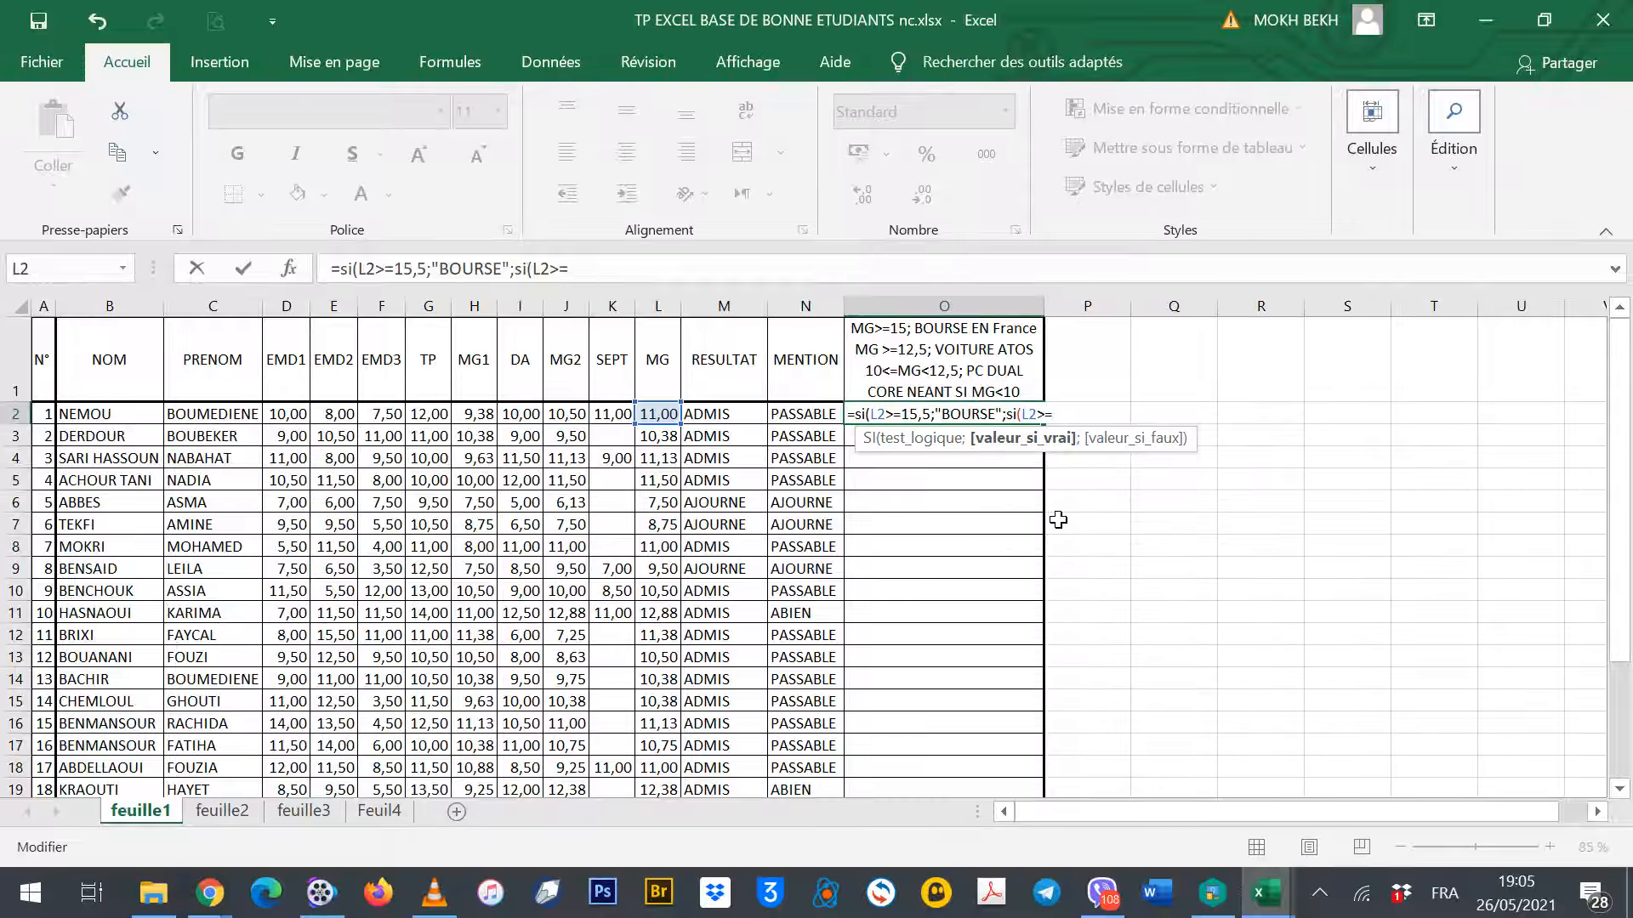
key("Left")
key("BackSpace")
key("BackSpace")
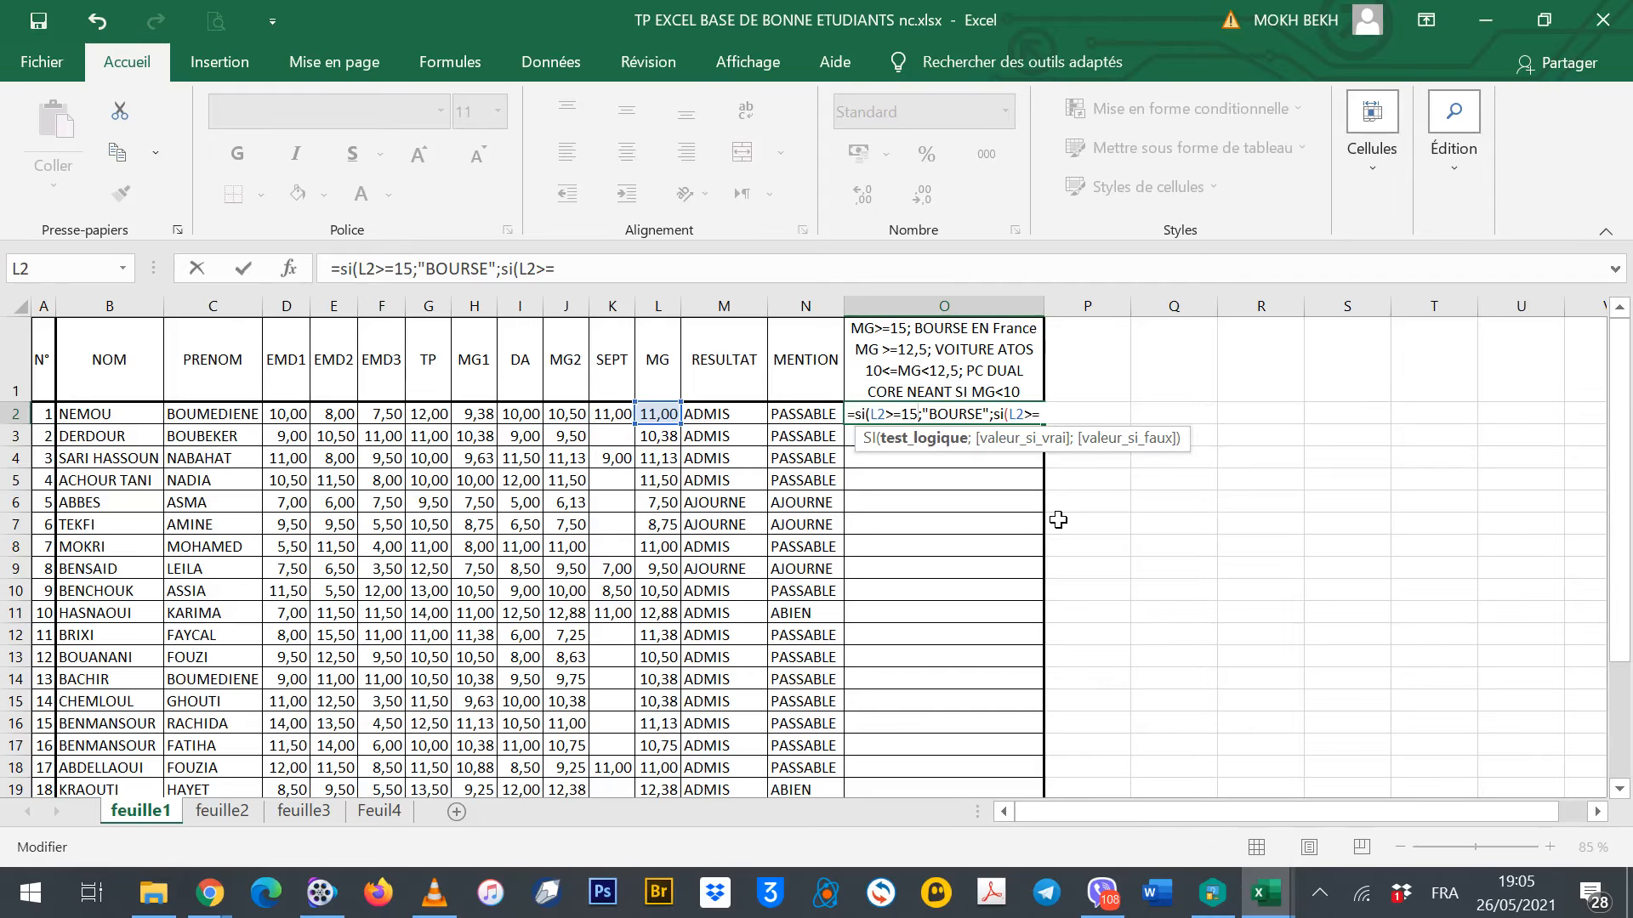
key("Right")
key("Right")
key("Right")
key("Right")
key("Right")
key("Right")
key("Right")
key("Right")
key("Right")
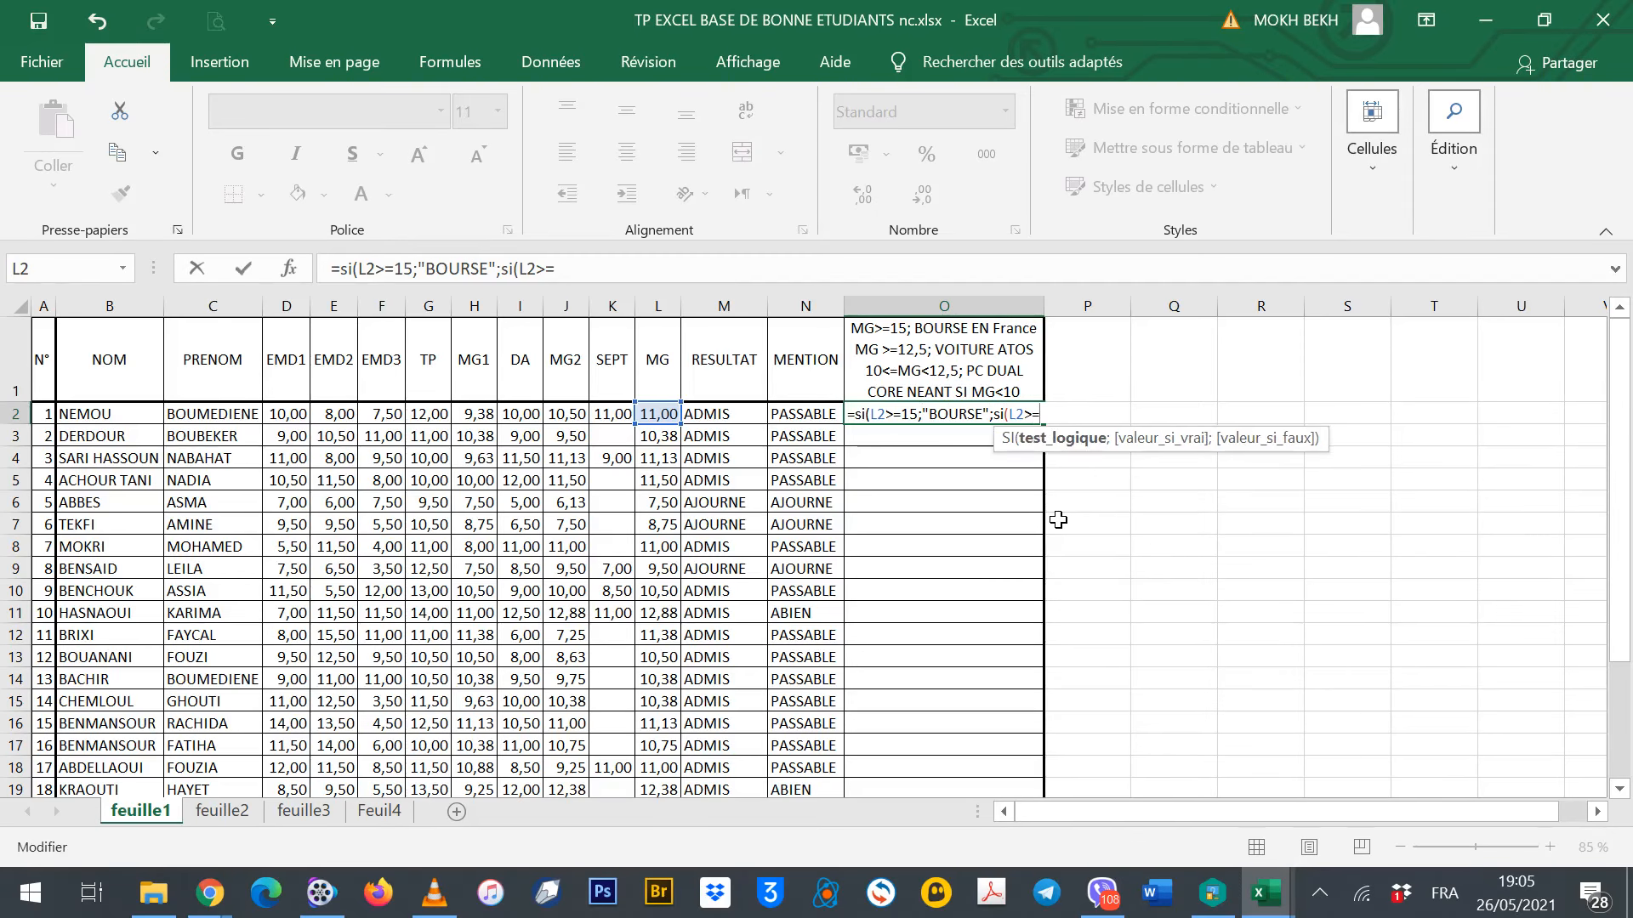
Complete the second condition of the O2 formula with 12,5;"VOITURE"; and open a third nested SI
type("12,5;")
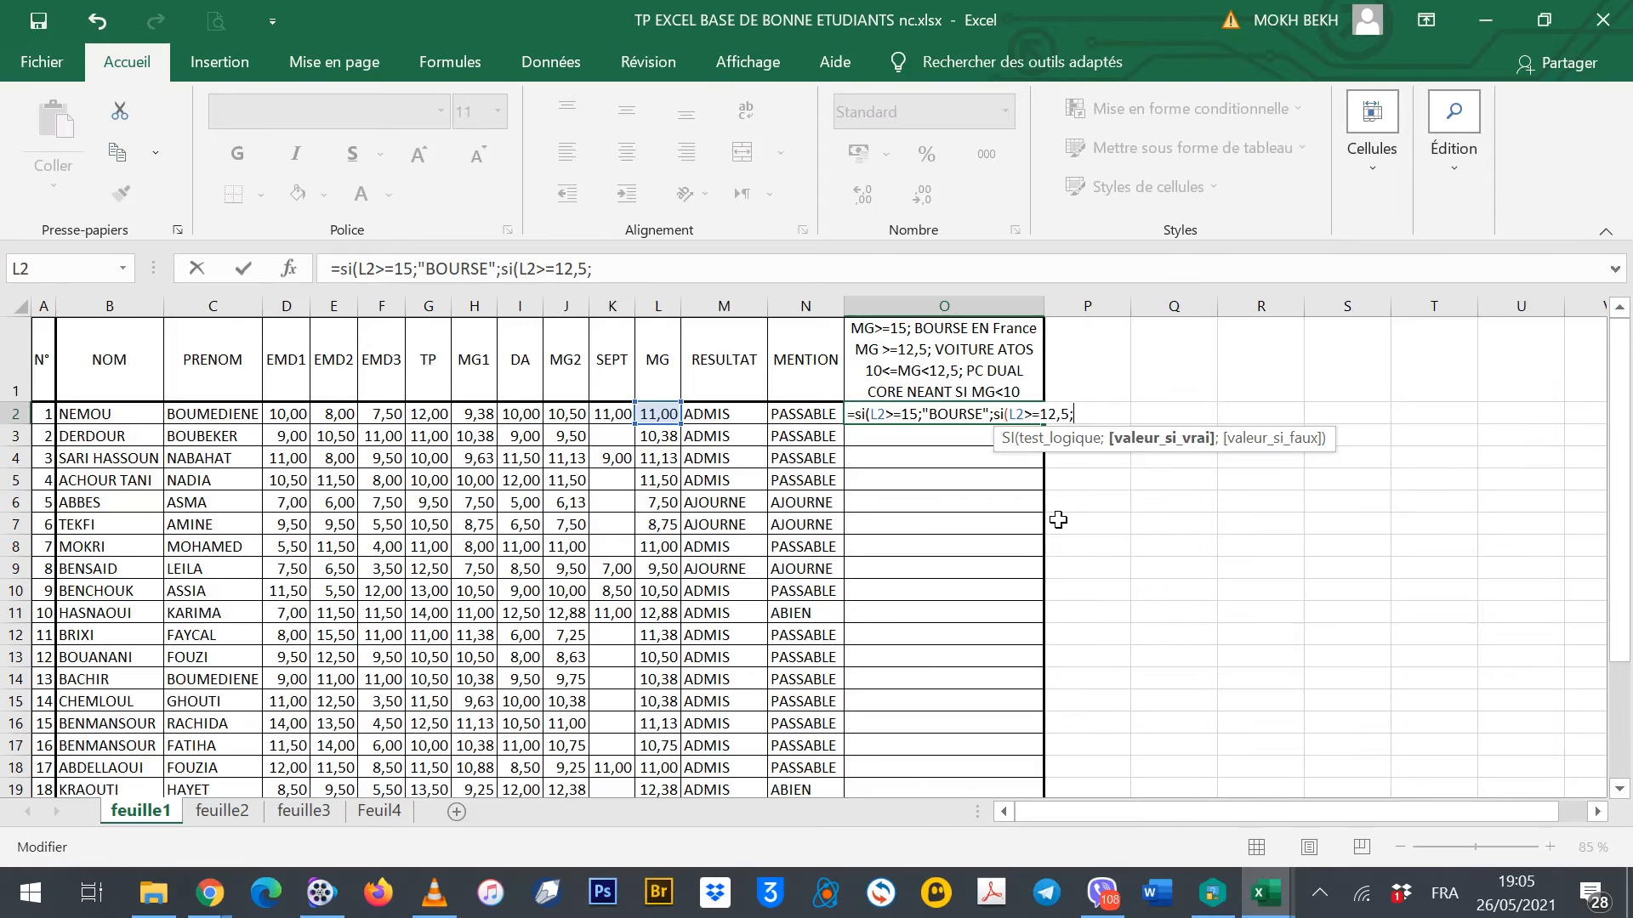
type("\"VOITURE\";si")
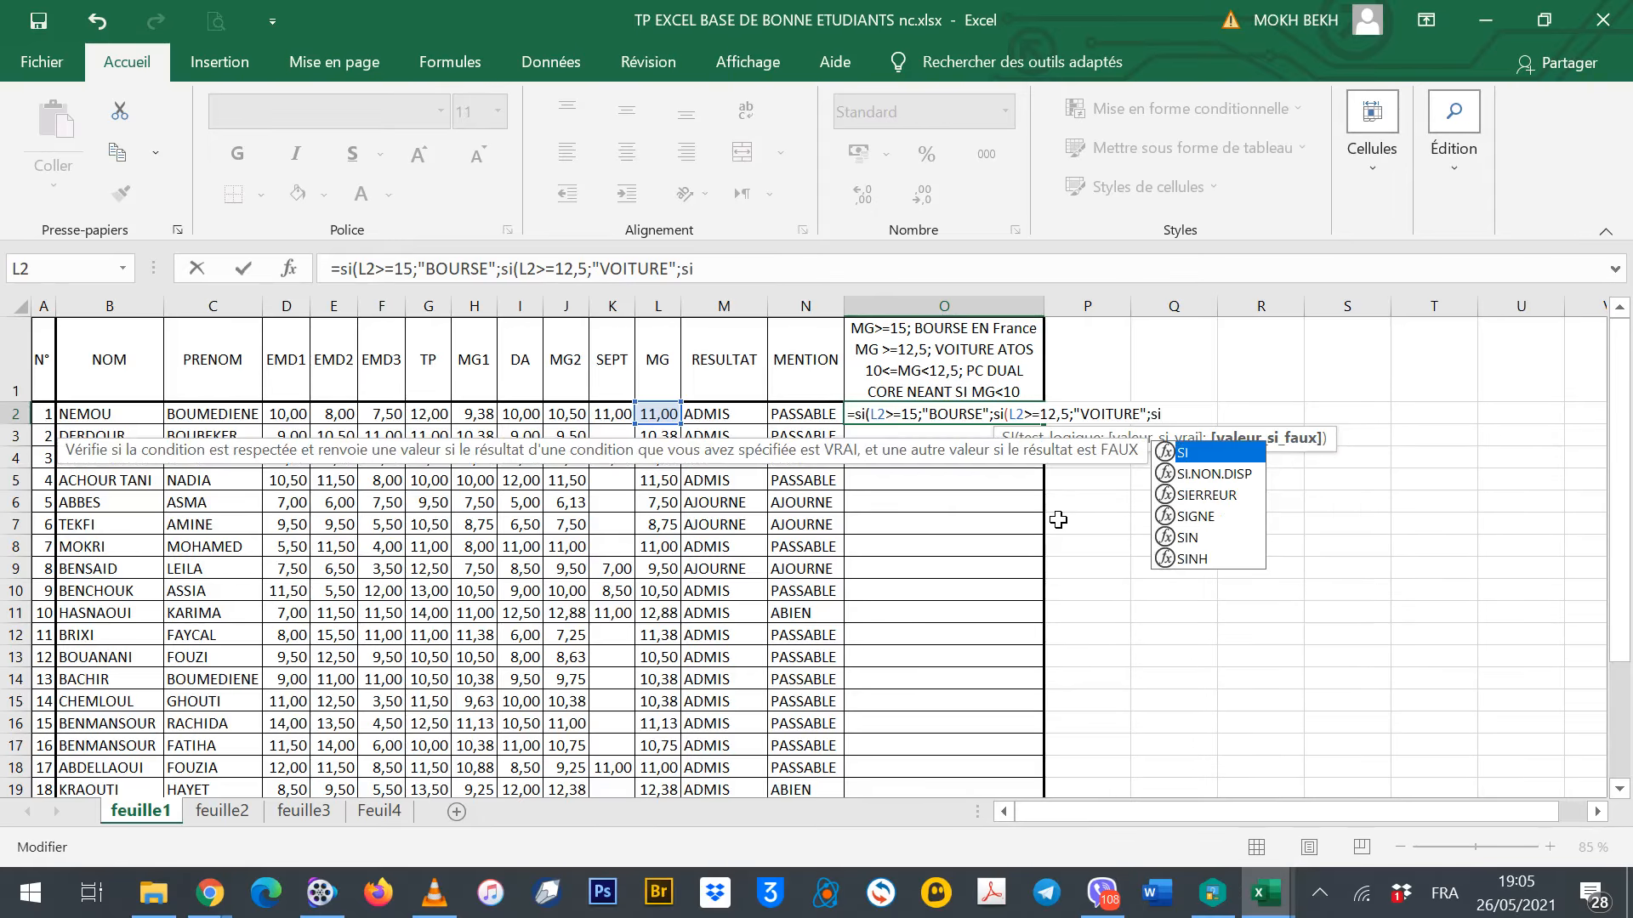
type("(")
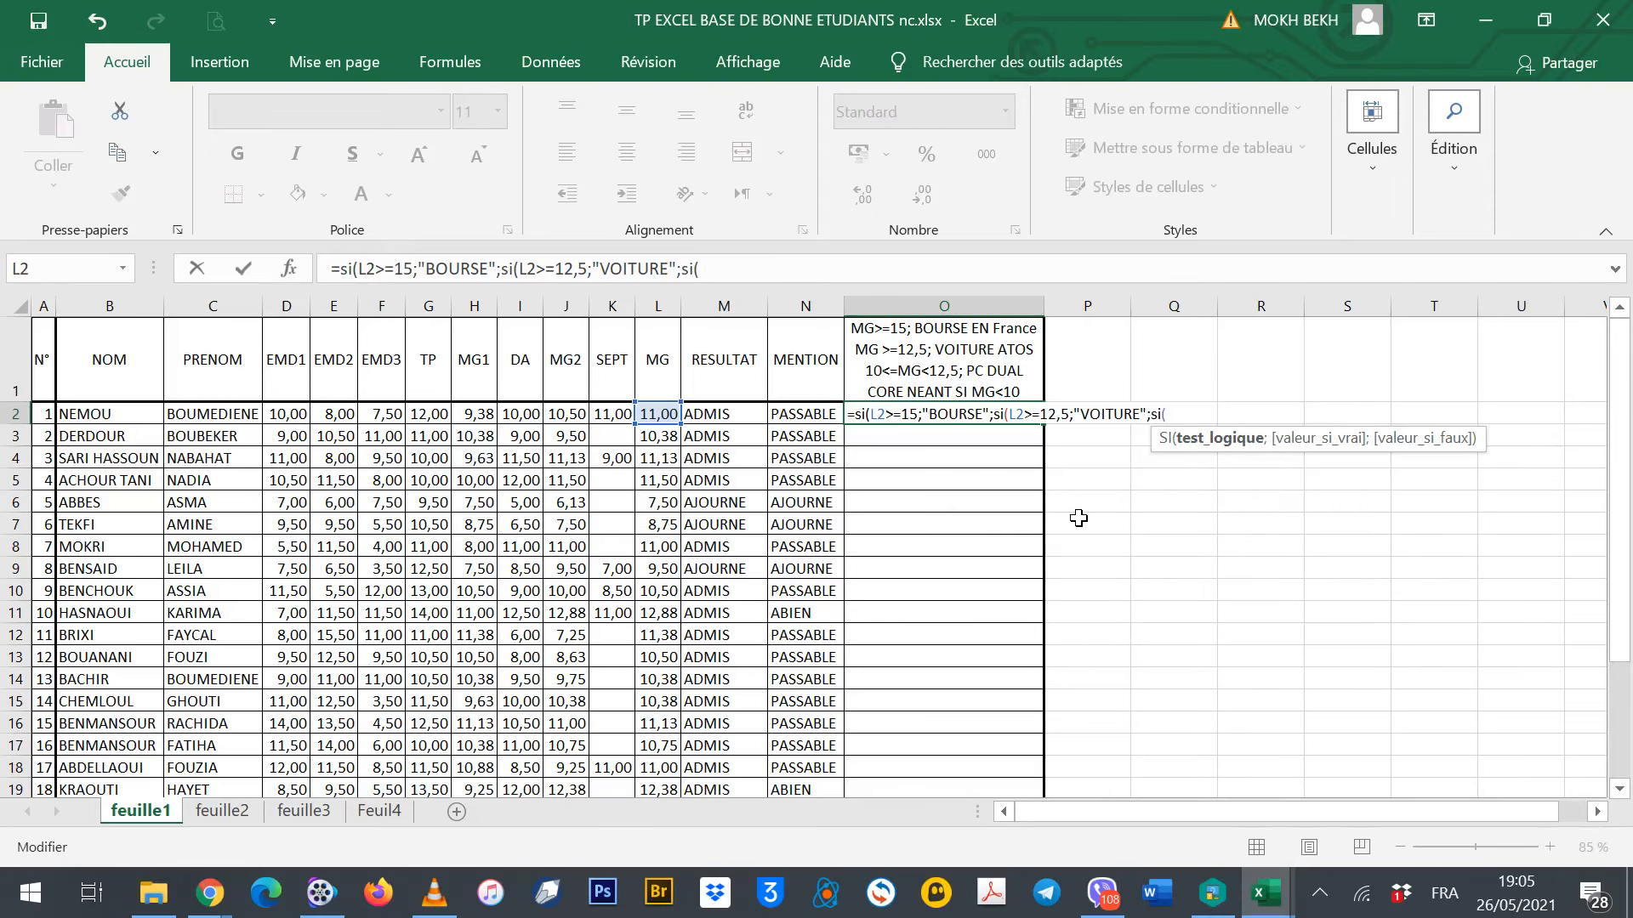
Finish the O2 formula with the third condition L2>=10;"PC", "NEANT" as the final false value and three closing parentheses
left_click(655, 413)
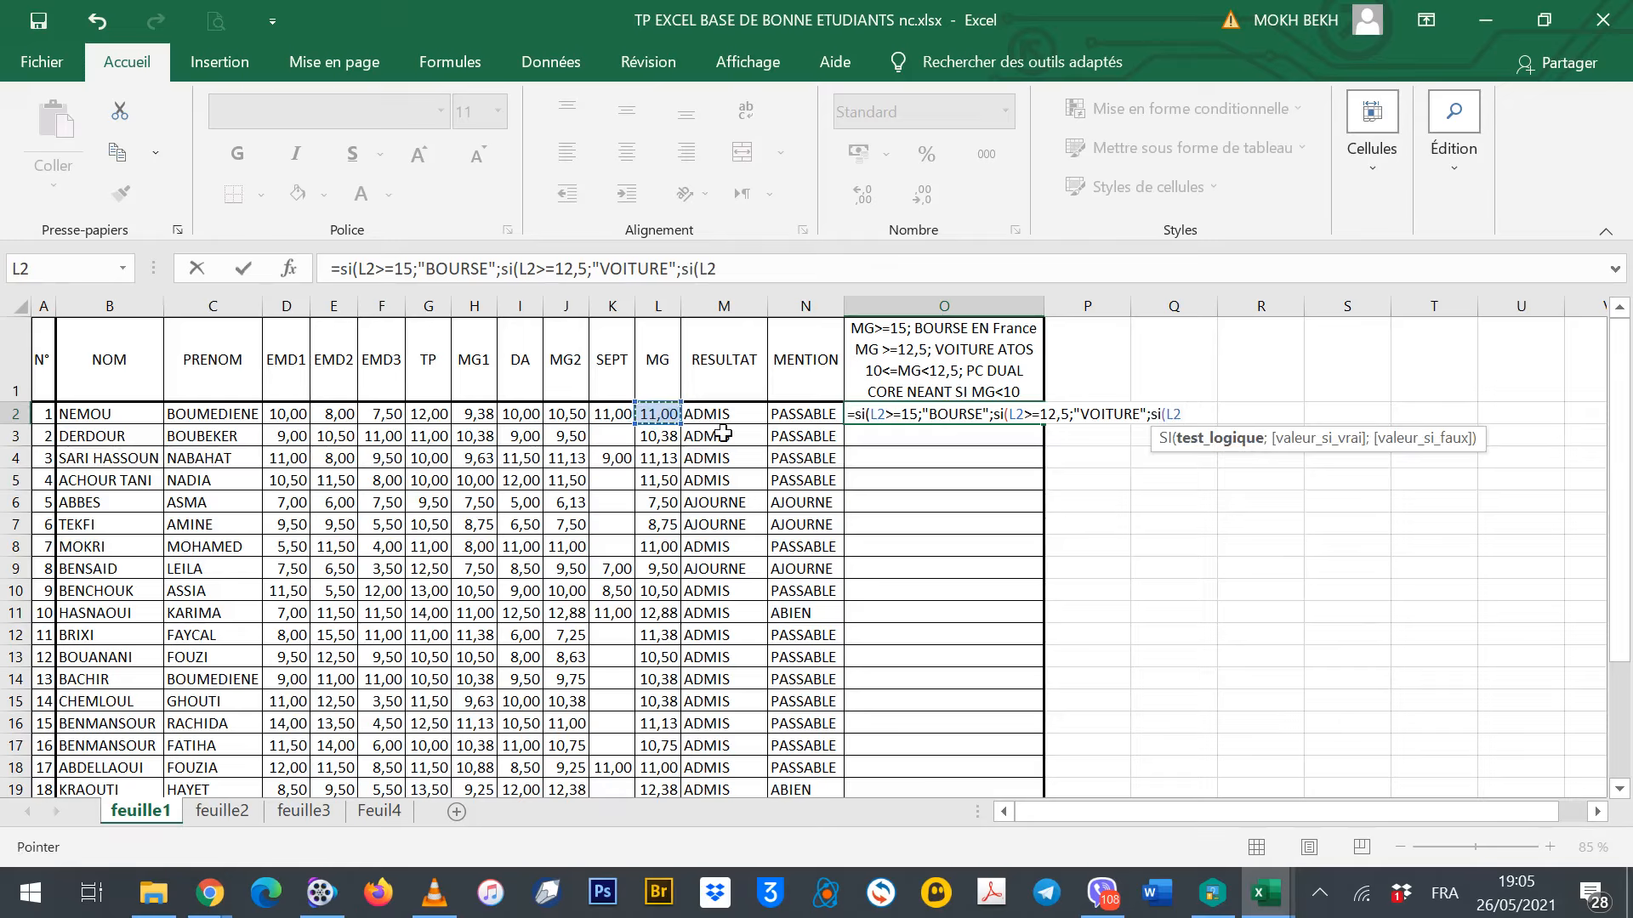
type(">=10;")
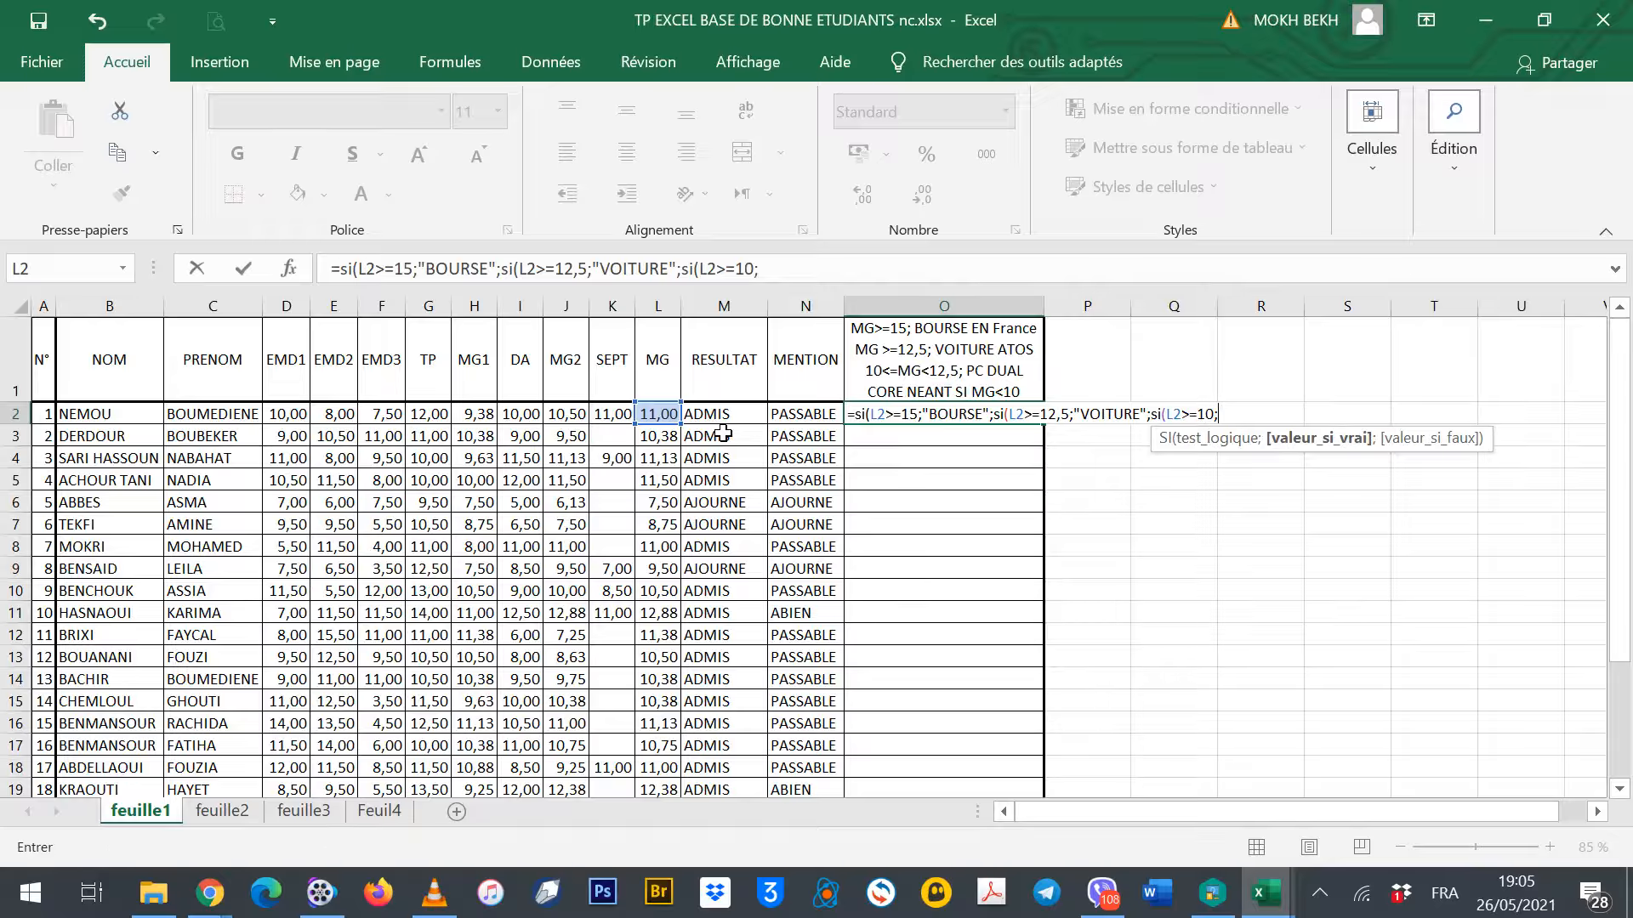
type("\"PC\";")
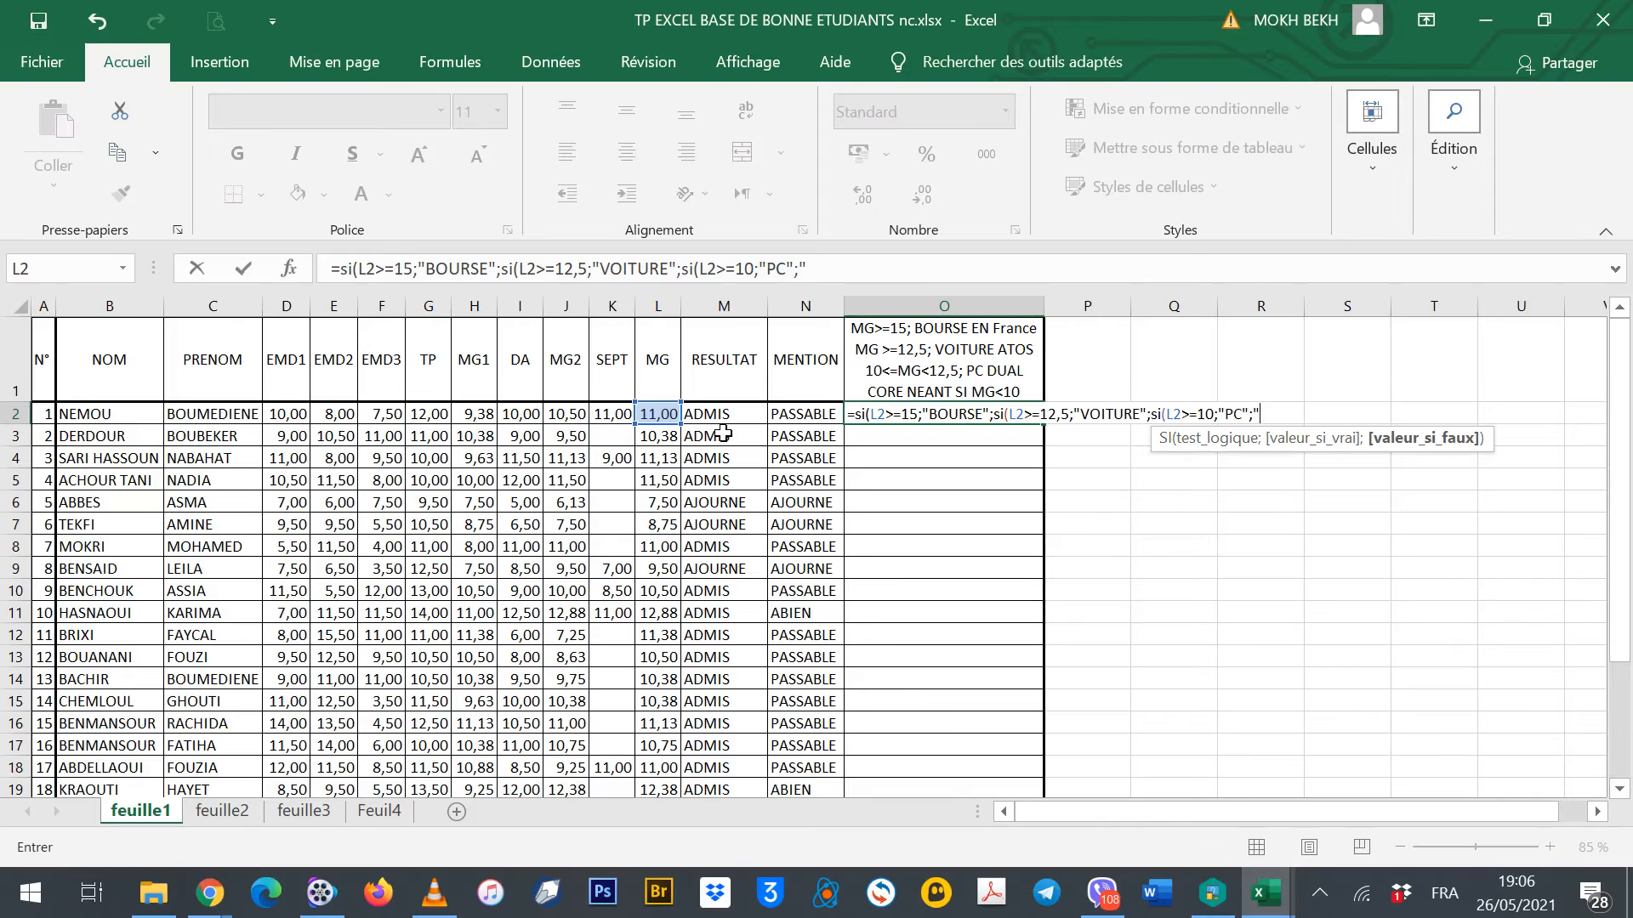
type("\"NEANT\")))")
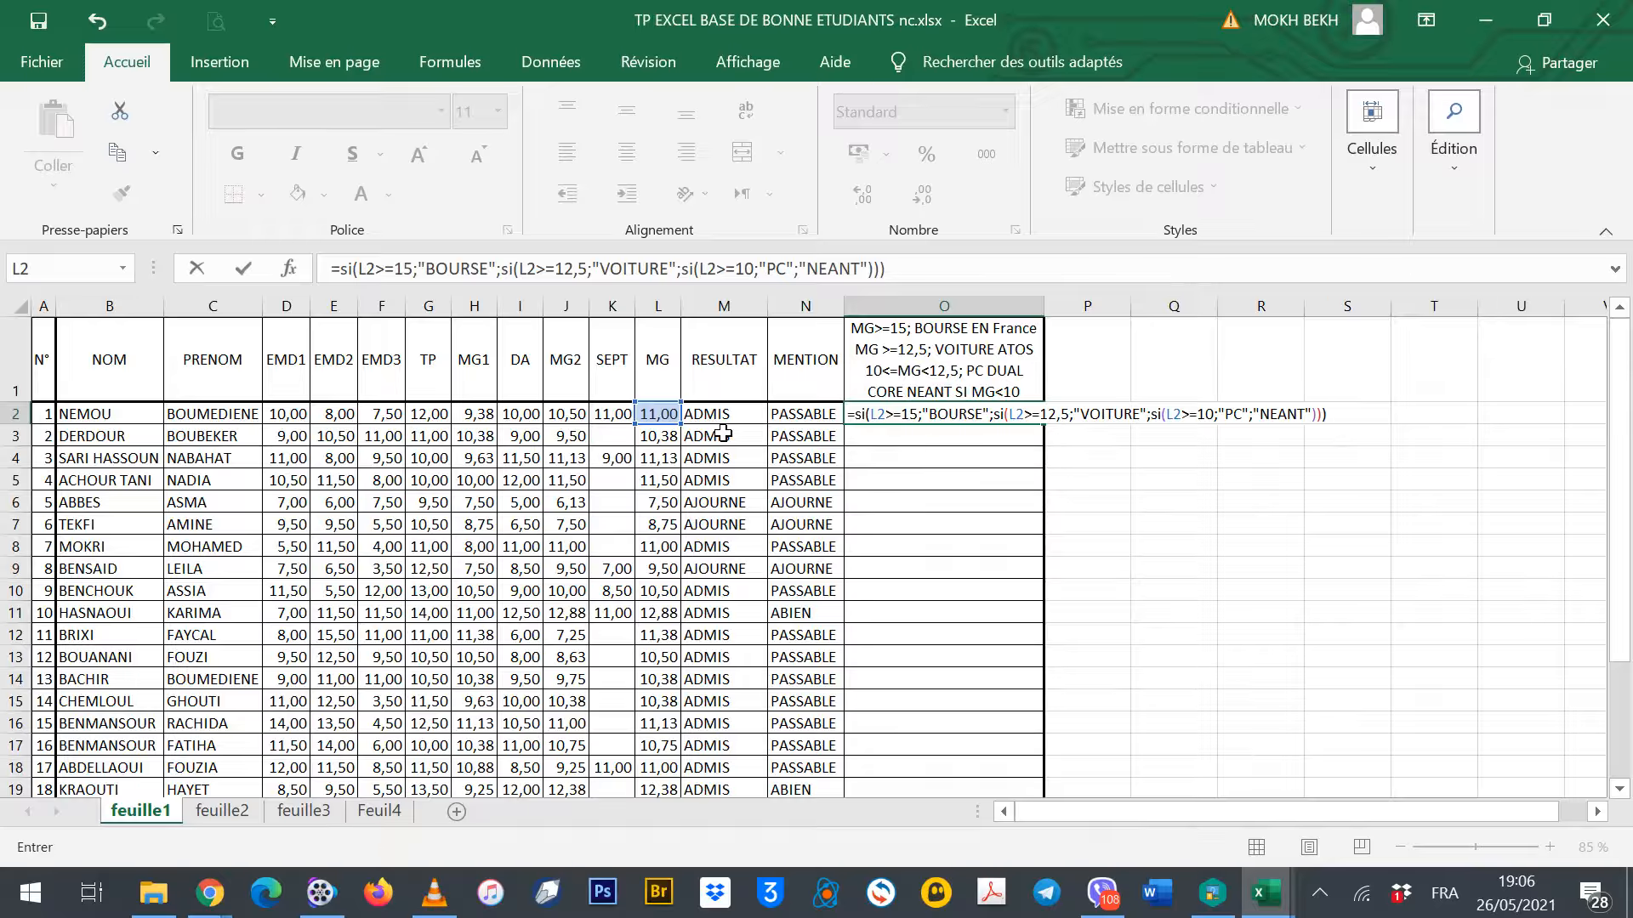
key("Return")
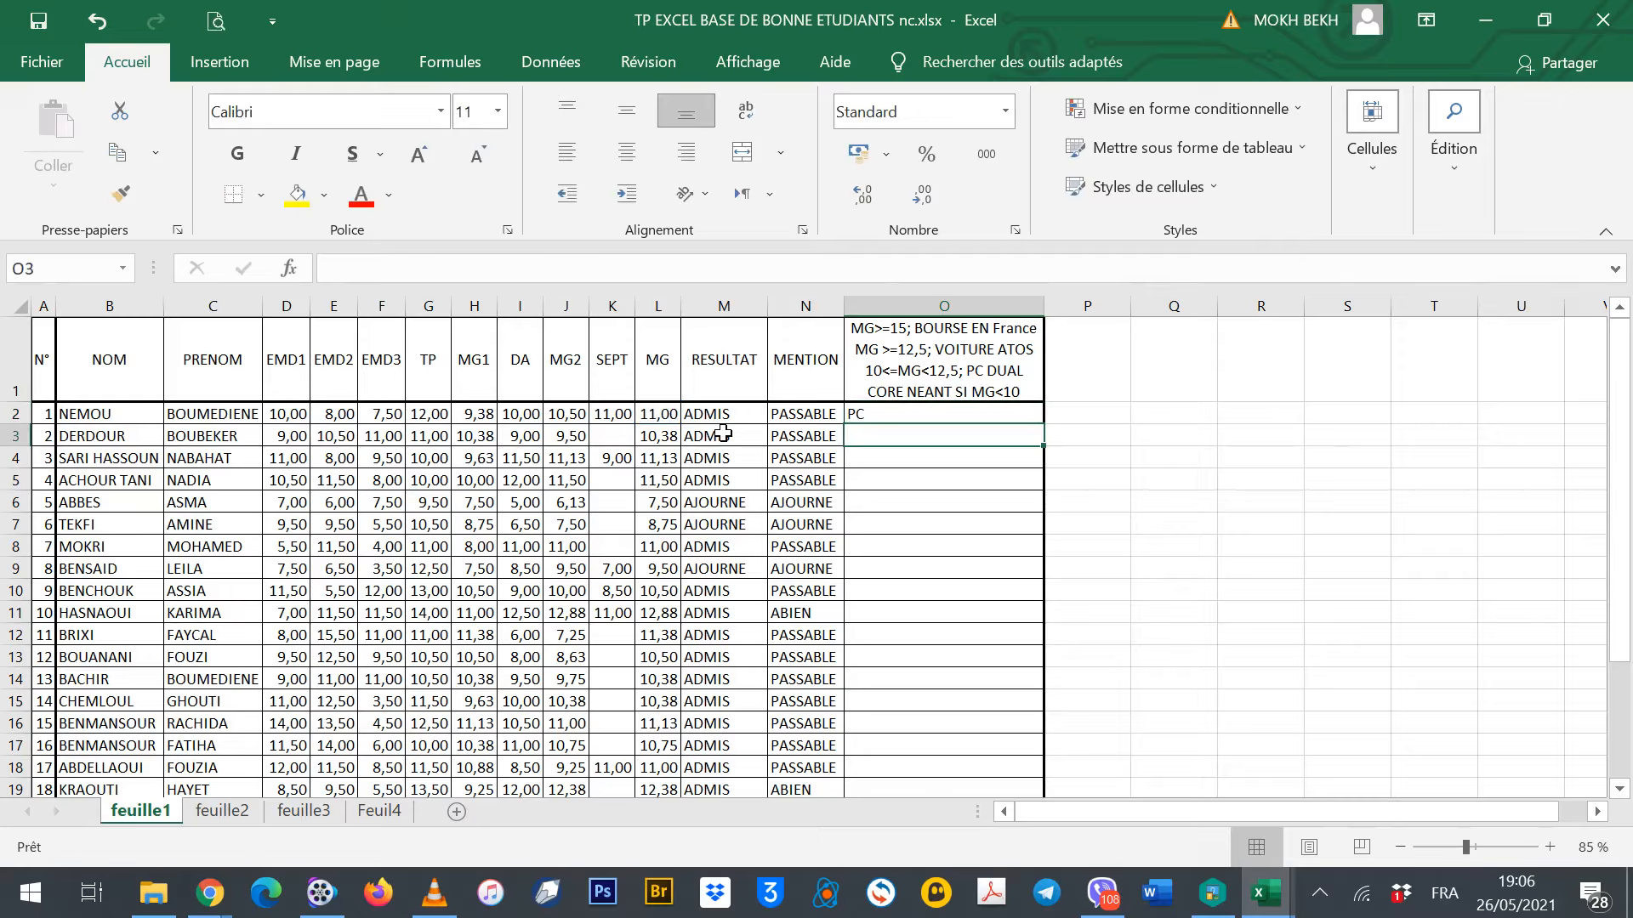
Copy the O2 reward formula down to all students and check the column to its last row
left_click(995, 414)
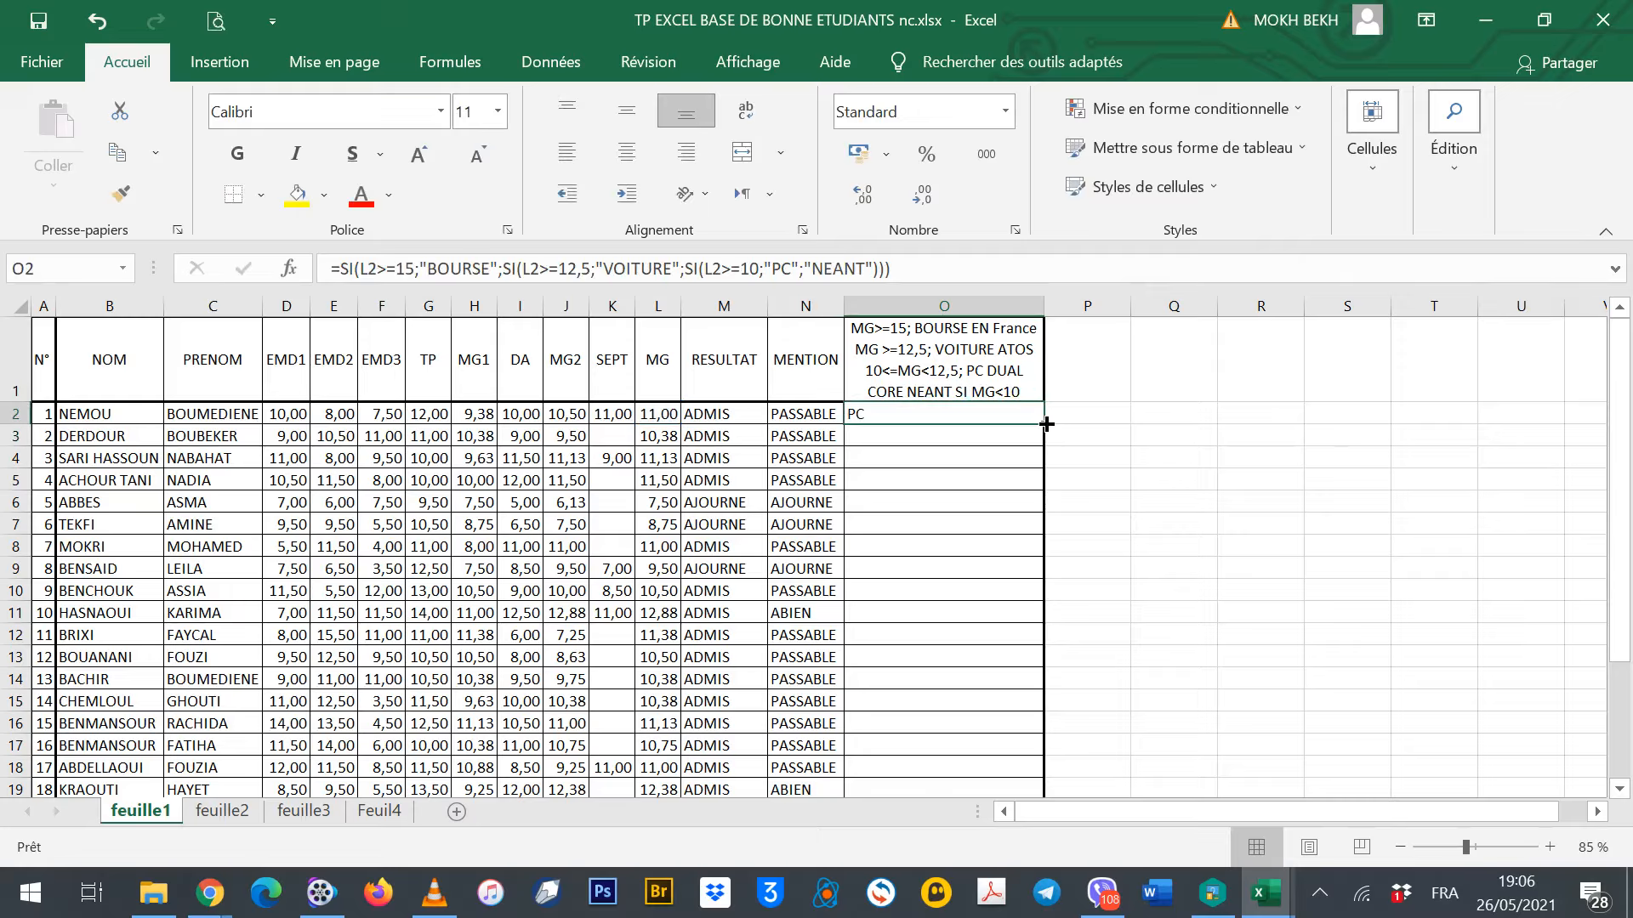
double_click(1046, 424)
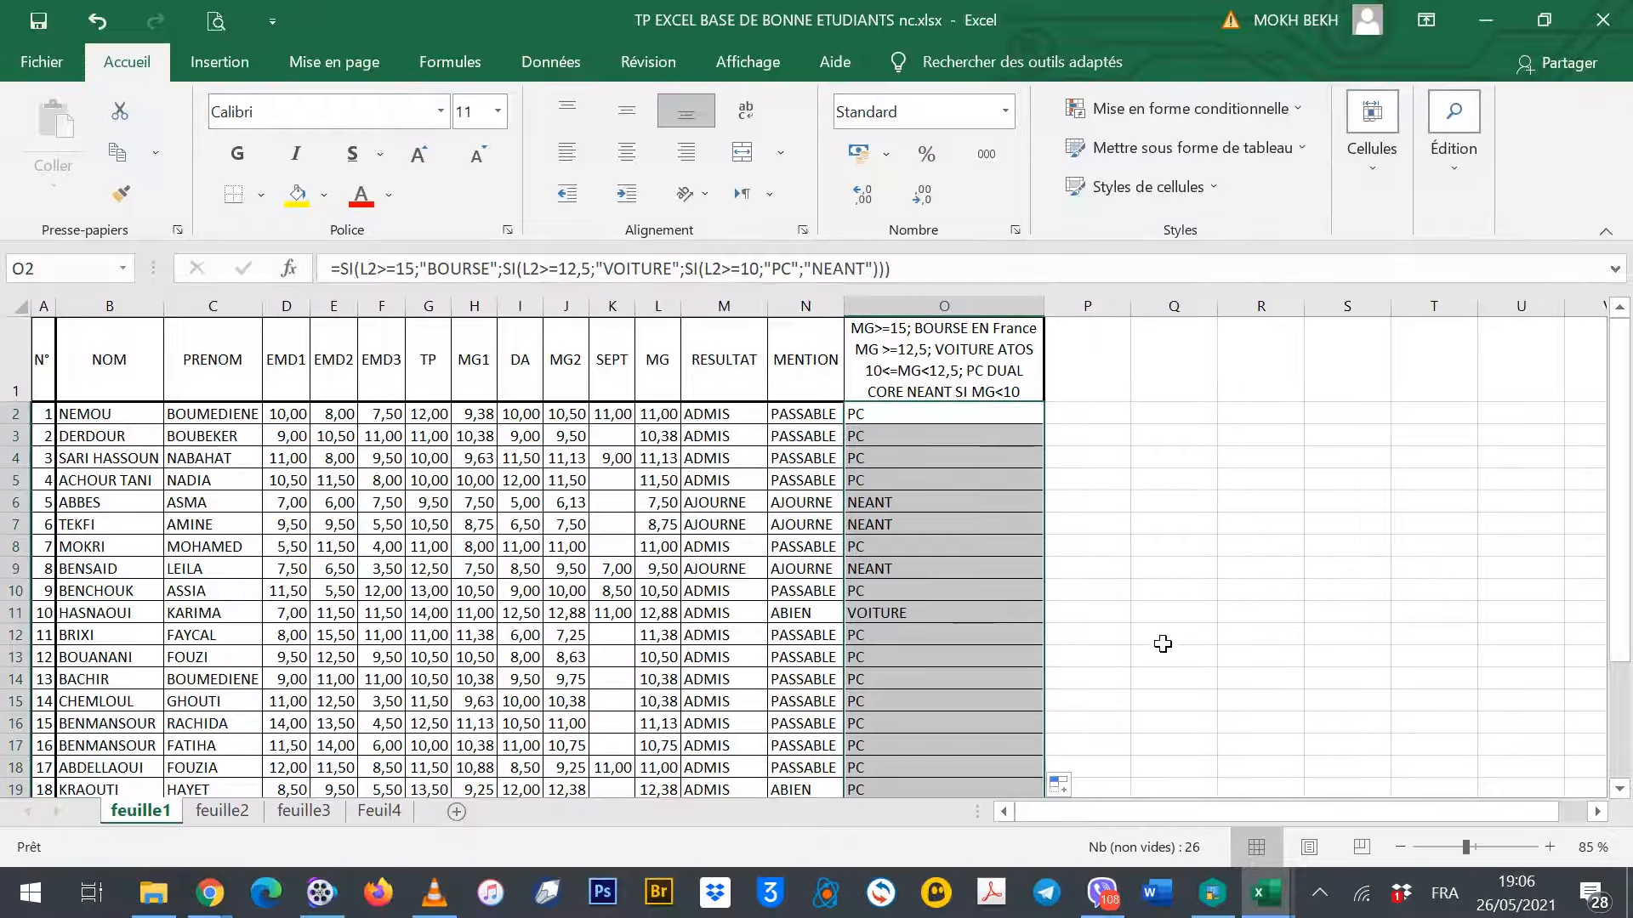
scroll(1135, 541, "down", 2)
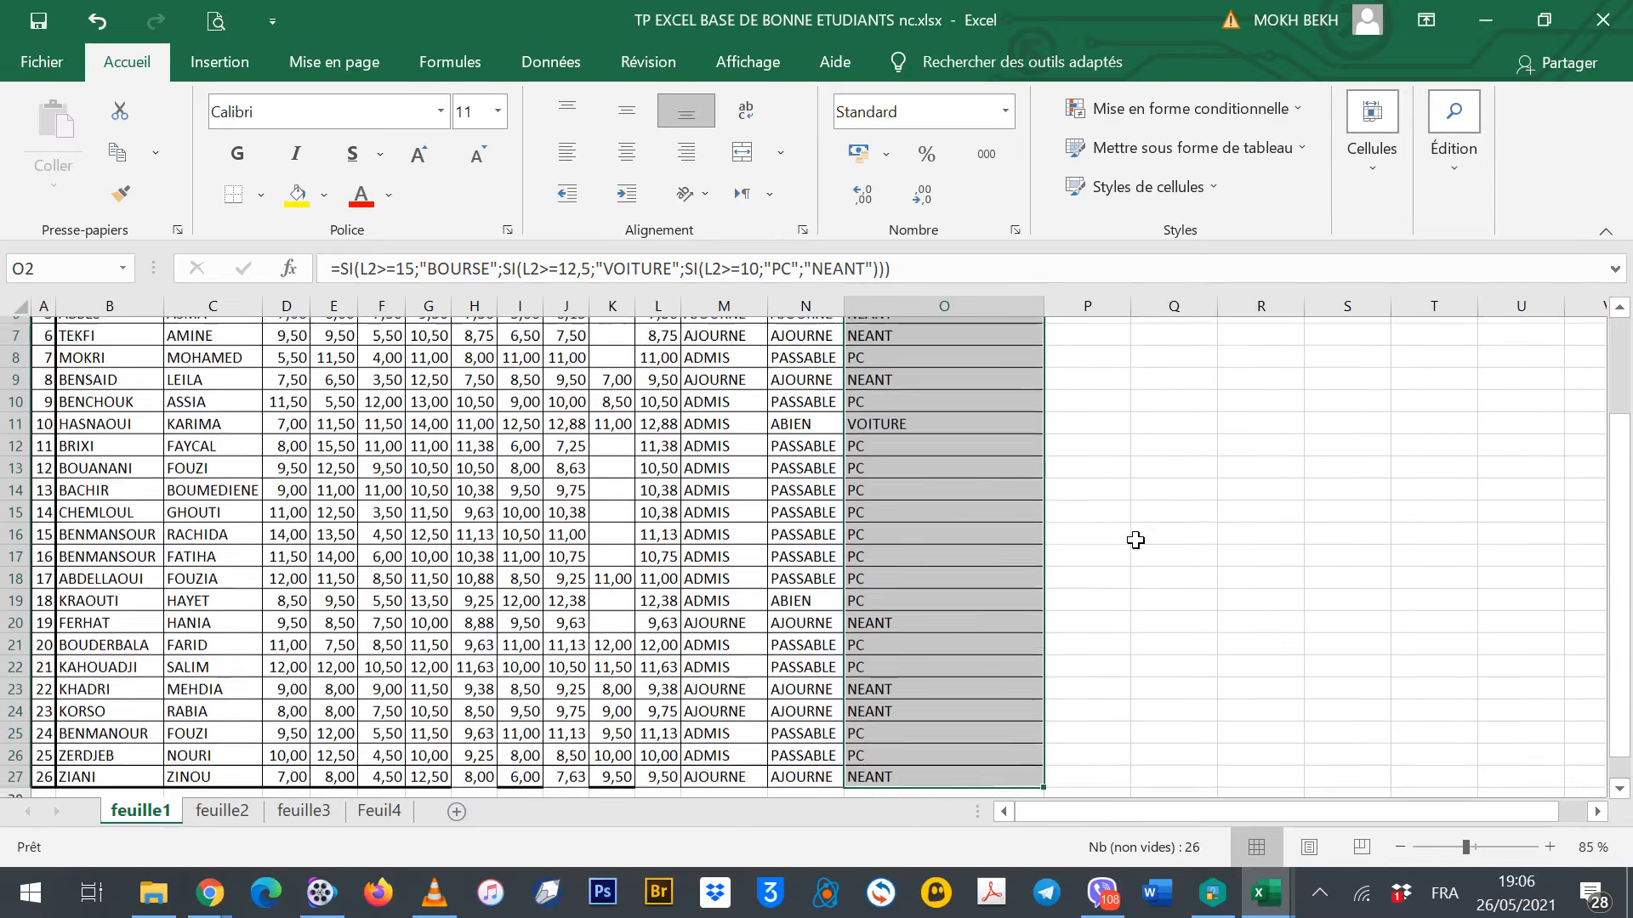
scroll(1135, 541, "down", 1)
scroll(1135, 541, "up", 1)
scroll(1136, 541, "down", 1)
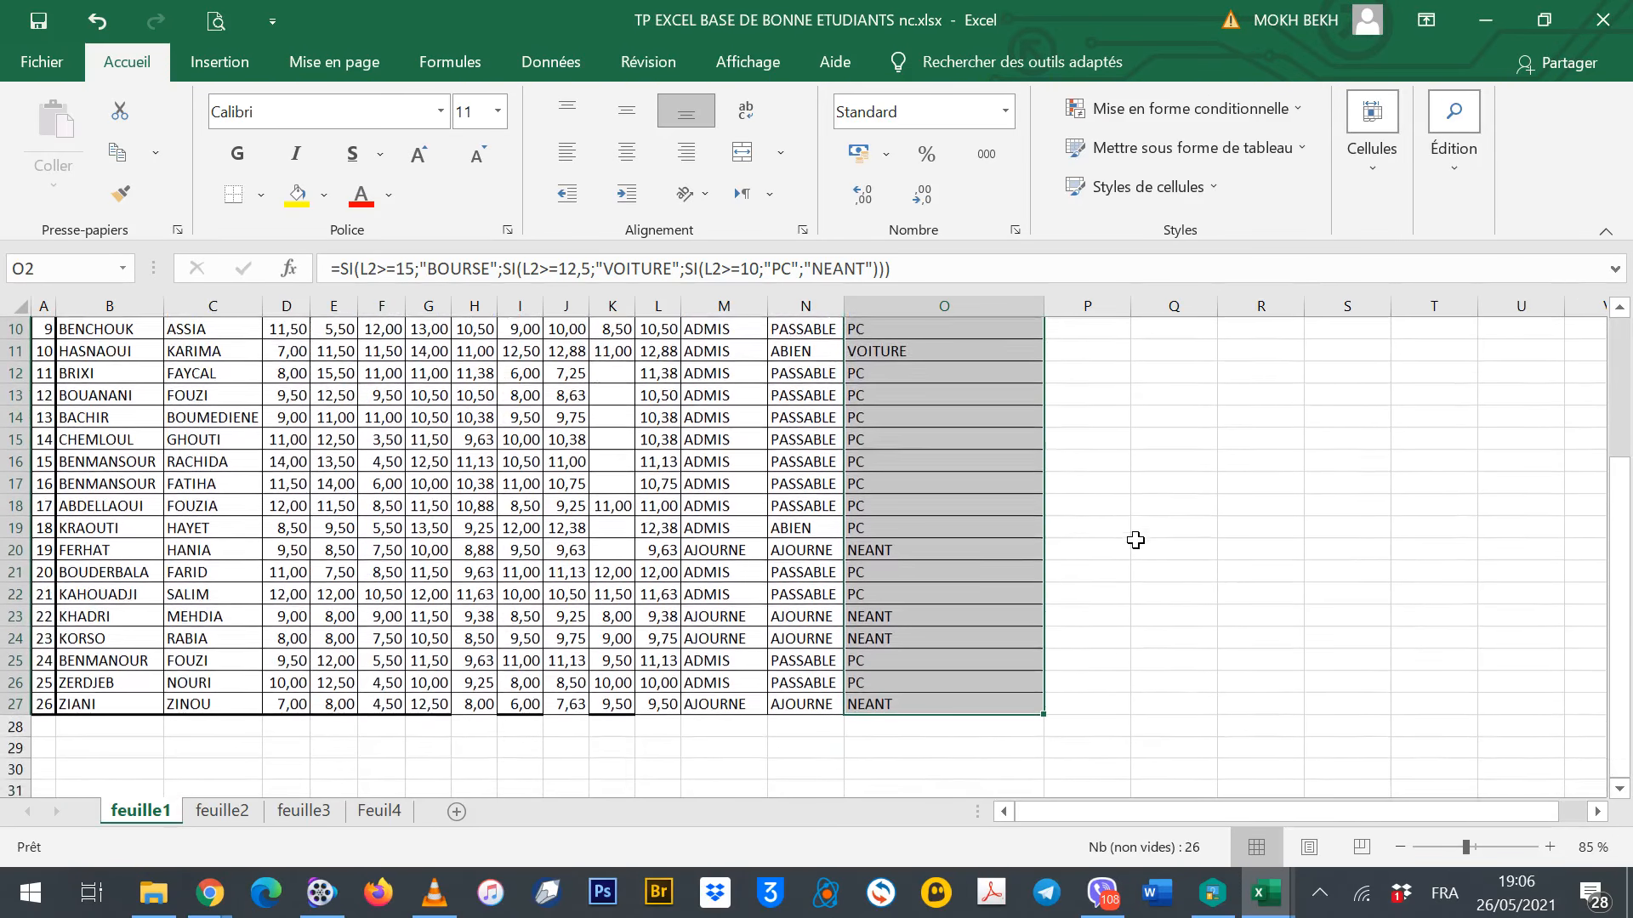
Apply a thick bottom border to cells H27:O27 in the table's last row
left_click_drag(473, 702, 911, 702)
right_click(911, 702)
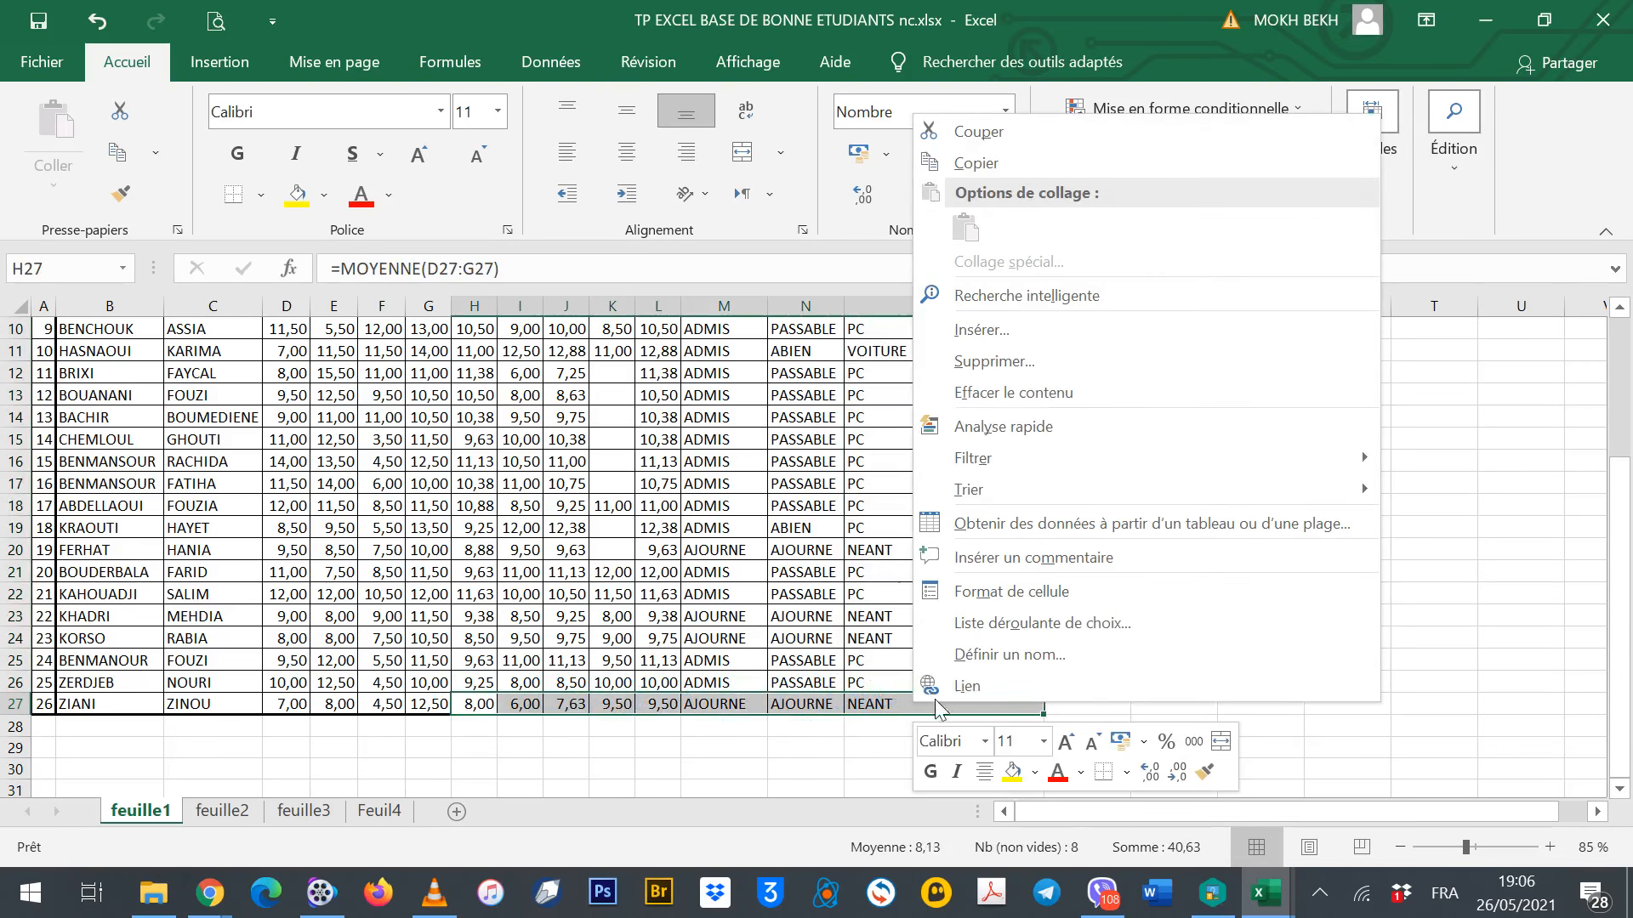
left_click(973, 592)
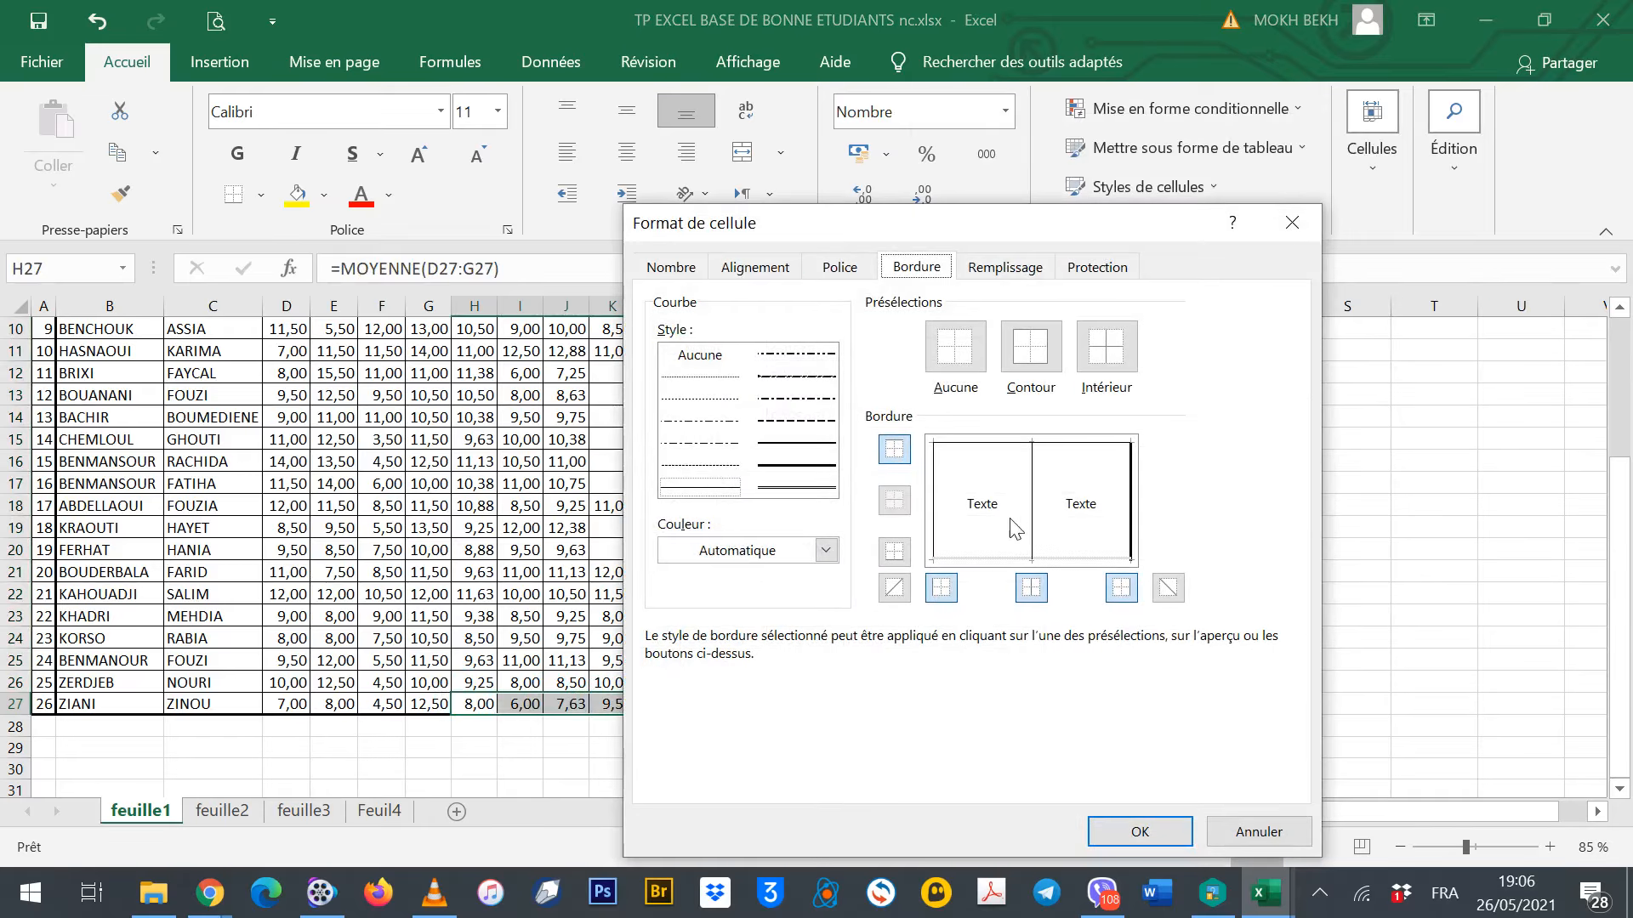
left_click(991, 561)
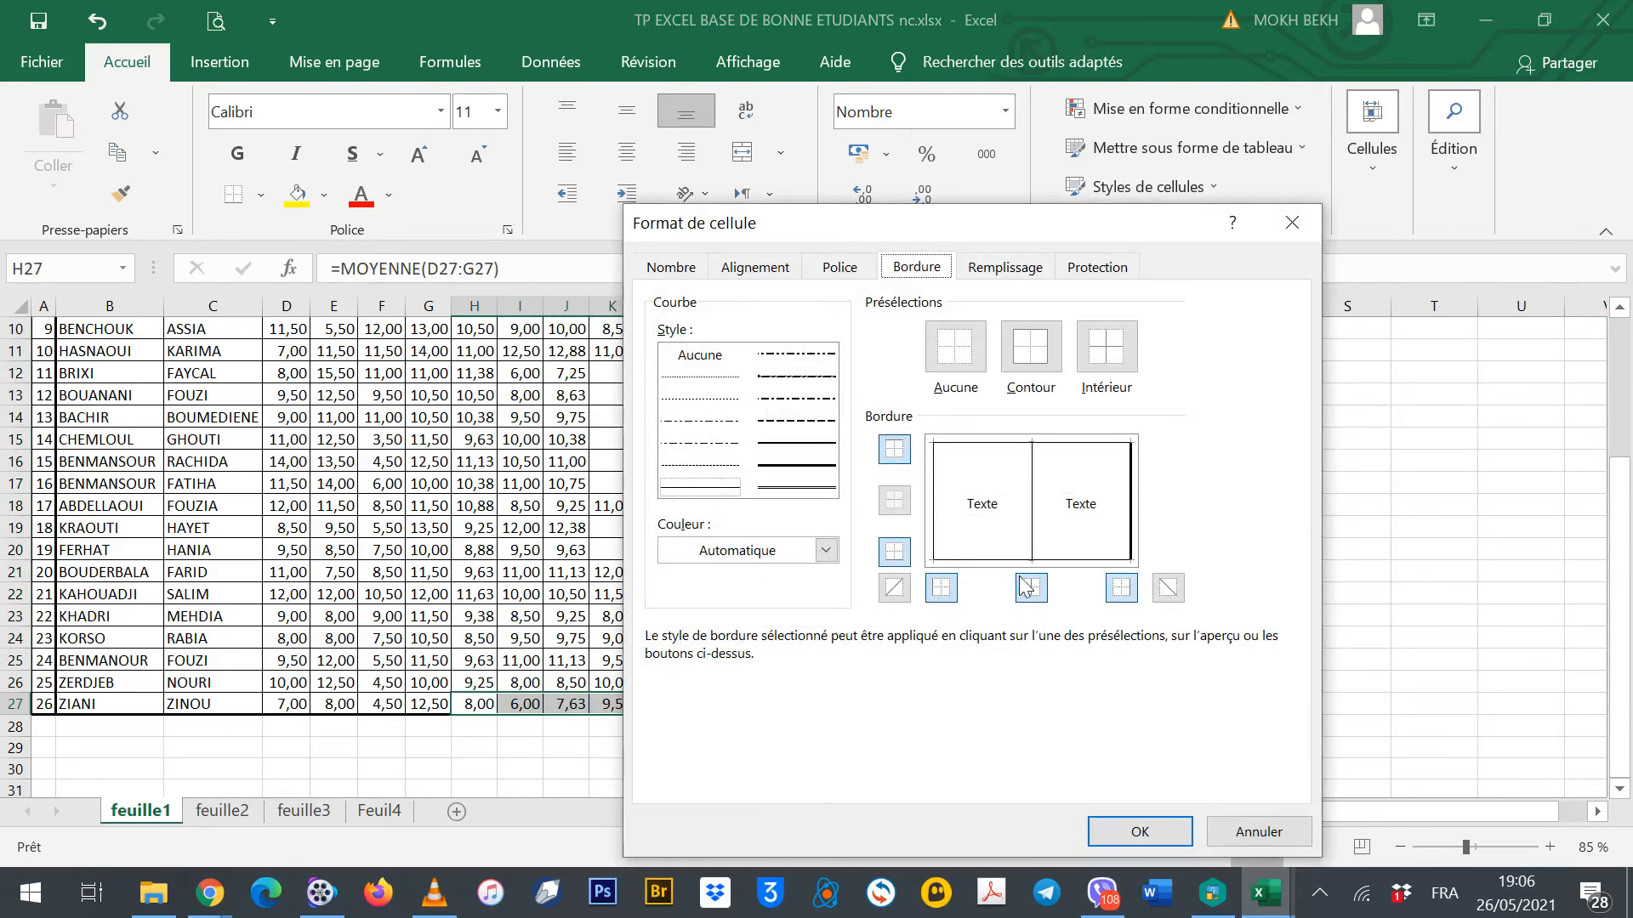
left_click(825, 465)
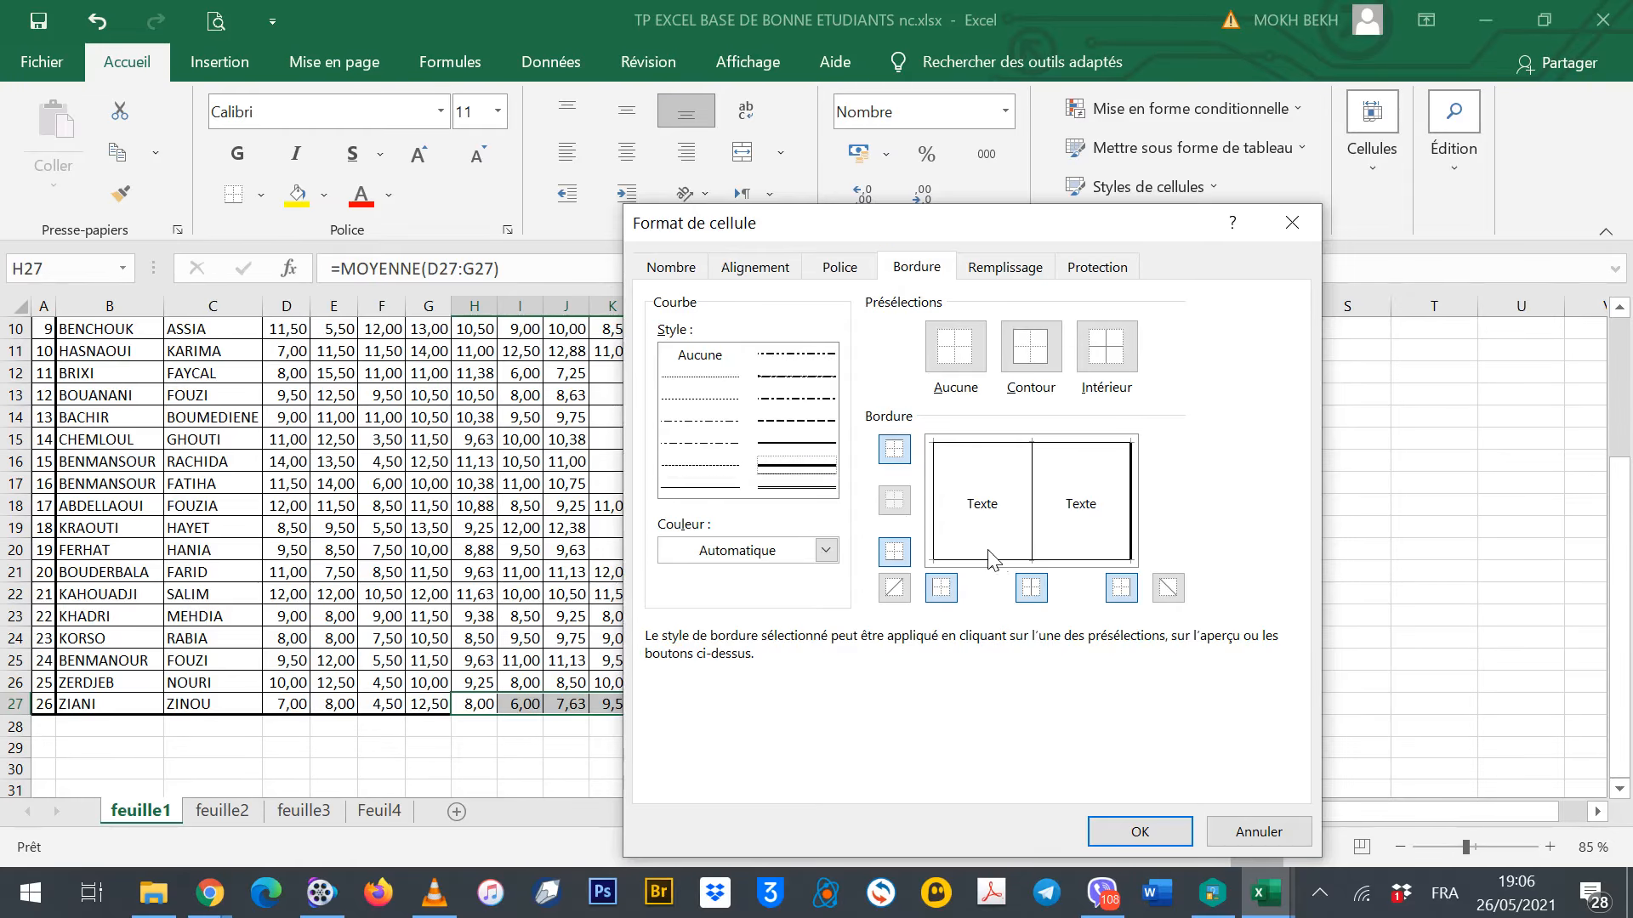
left_click(1005, 562)
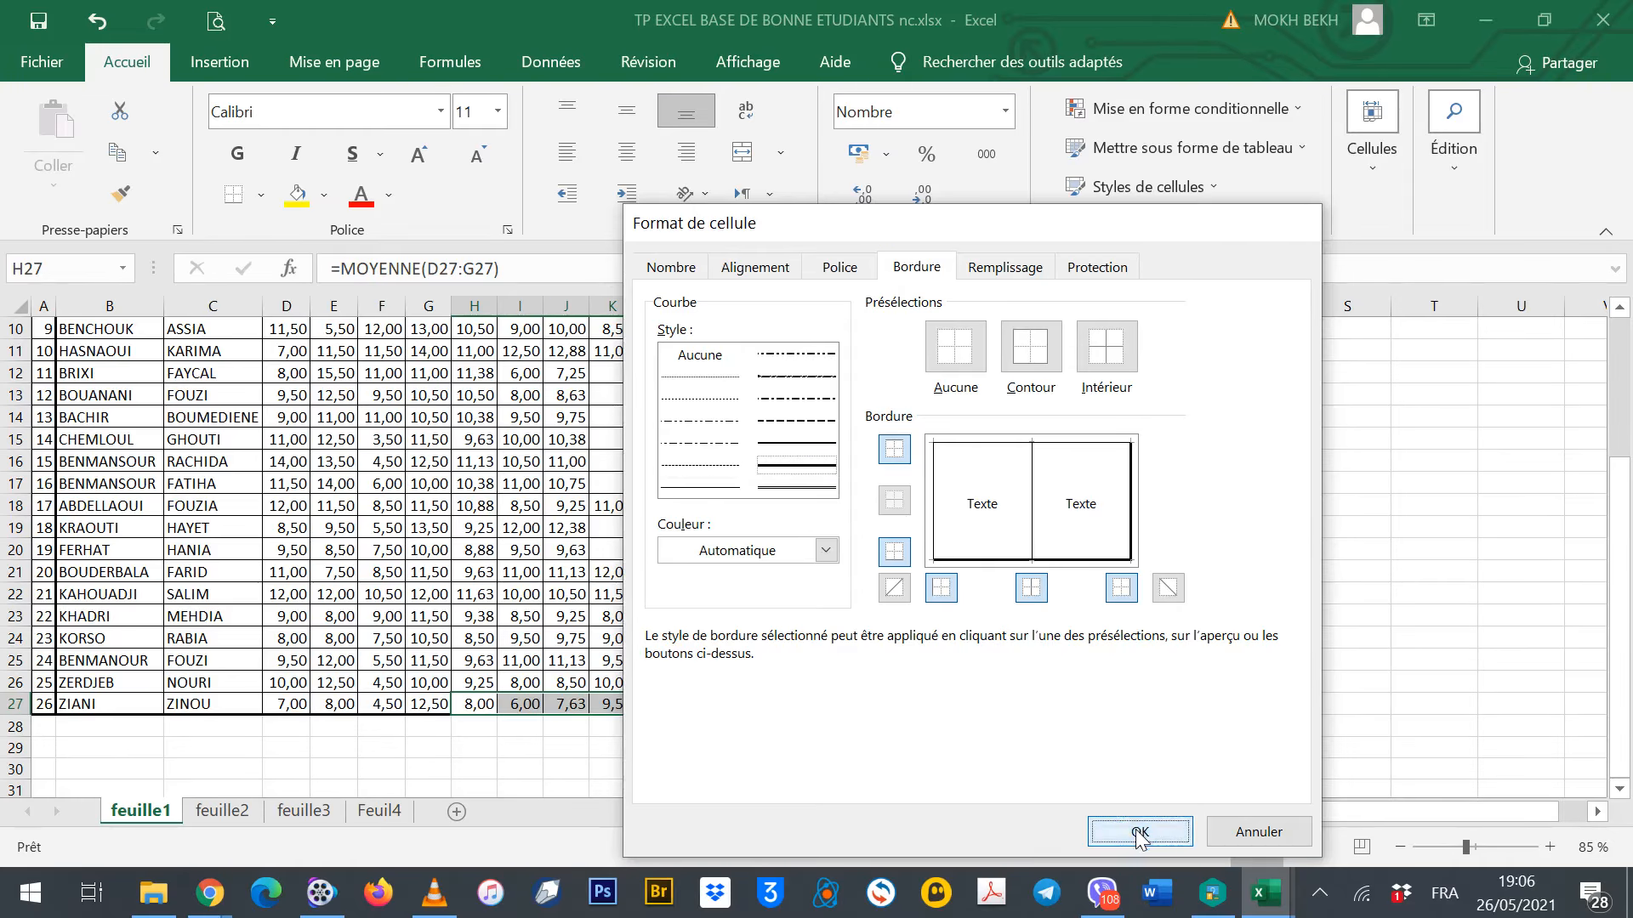
left_click(1140, 832)
left_click(1222, 657)
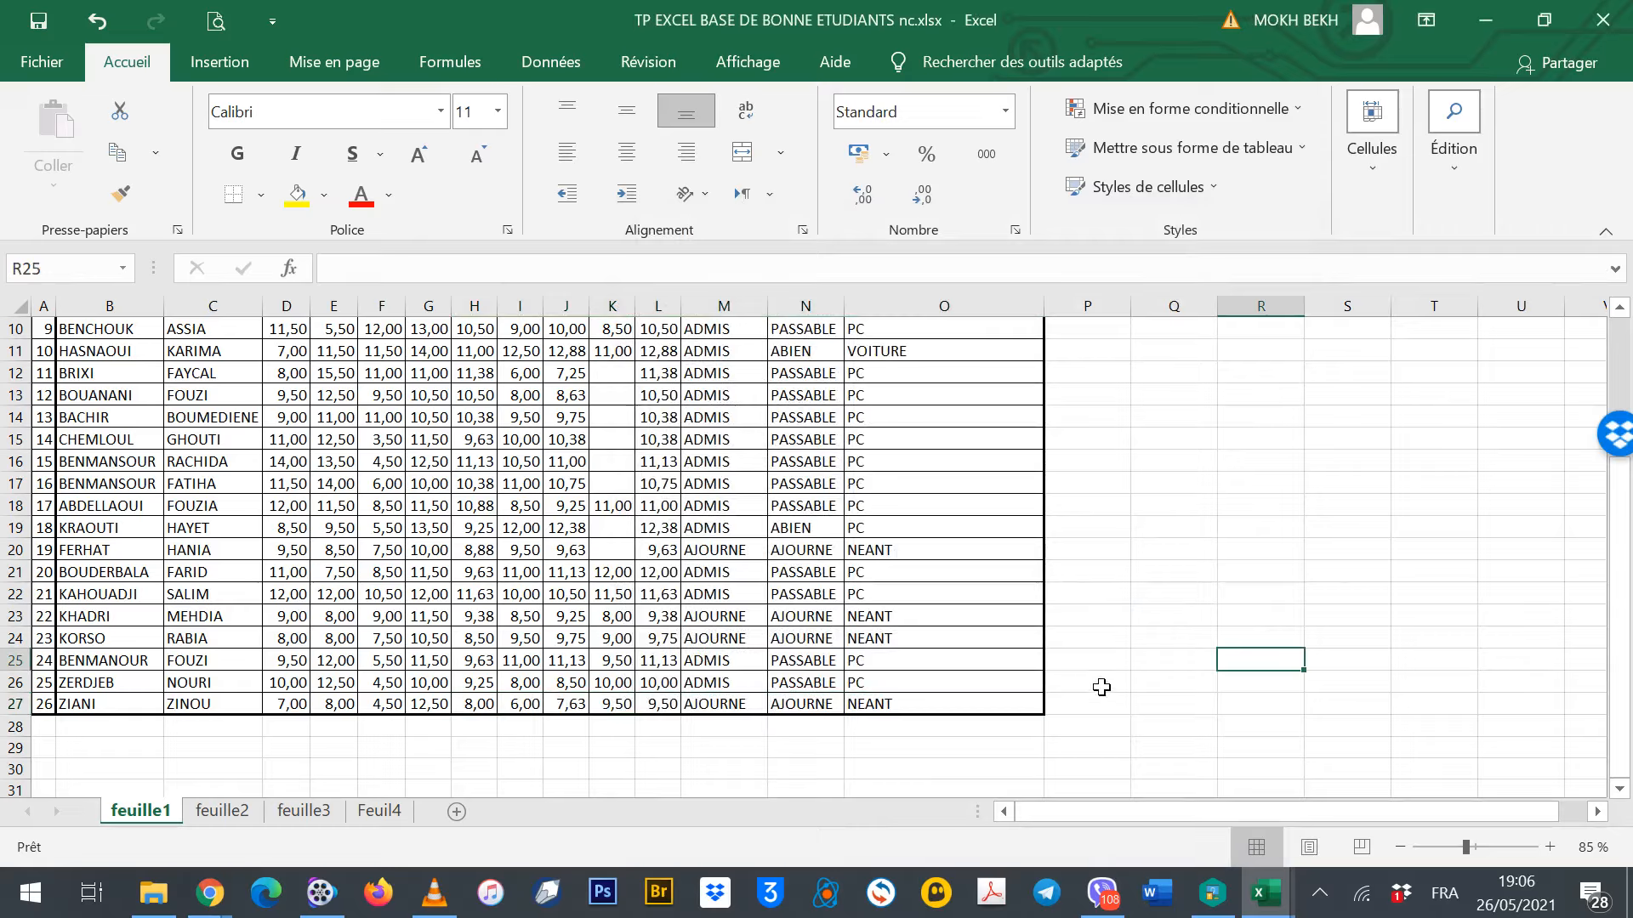
Sort the student table on feuille1 by the MG column, with cell values ordered Du plus grand au plus petit
scroll(1110, 678, "up", 3)
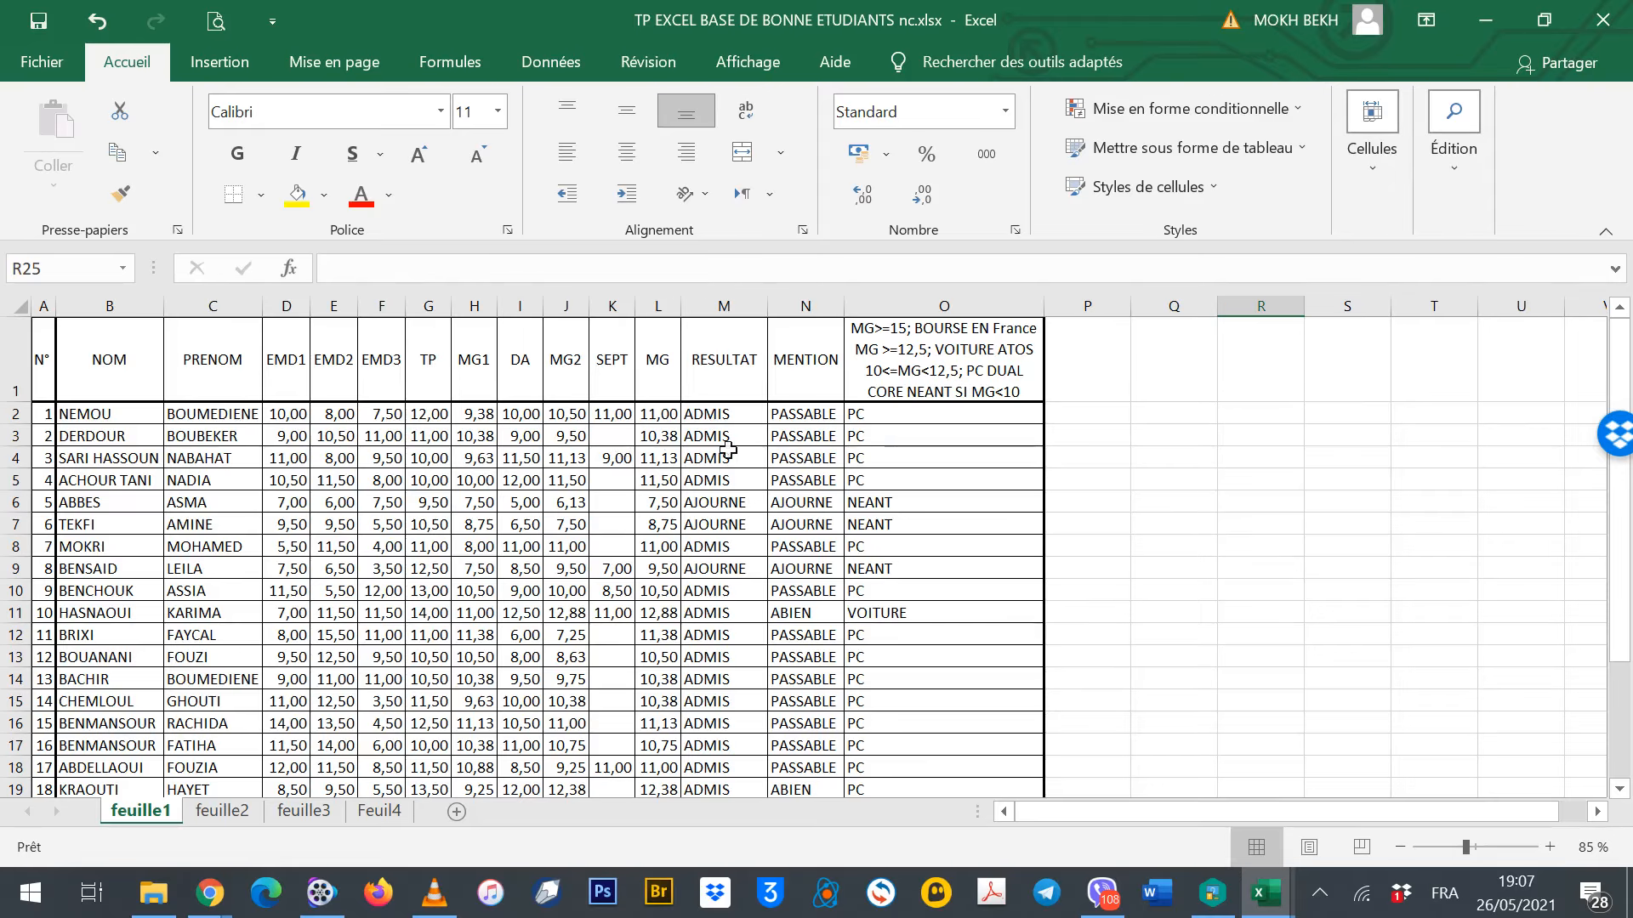
left_click(572, 464)
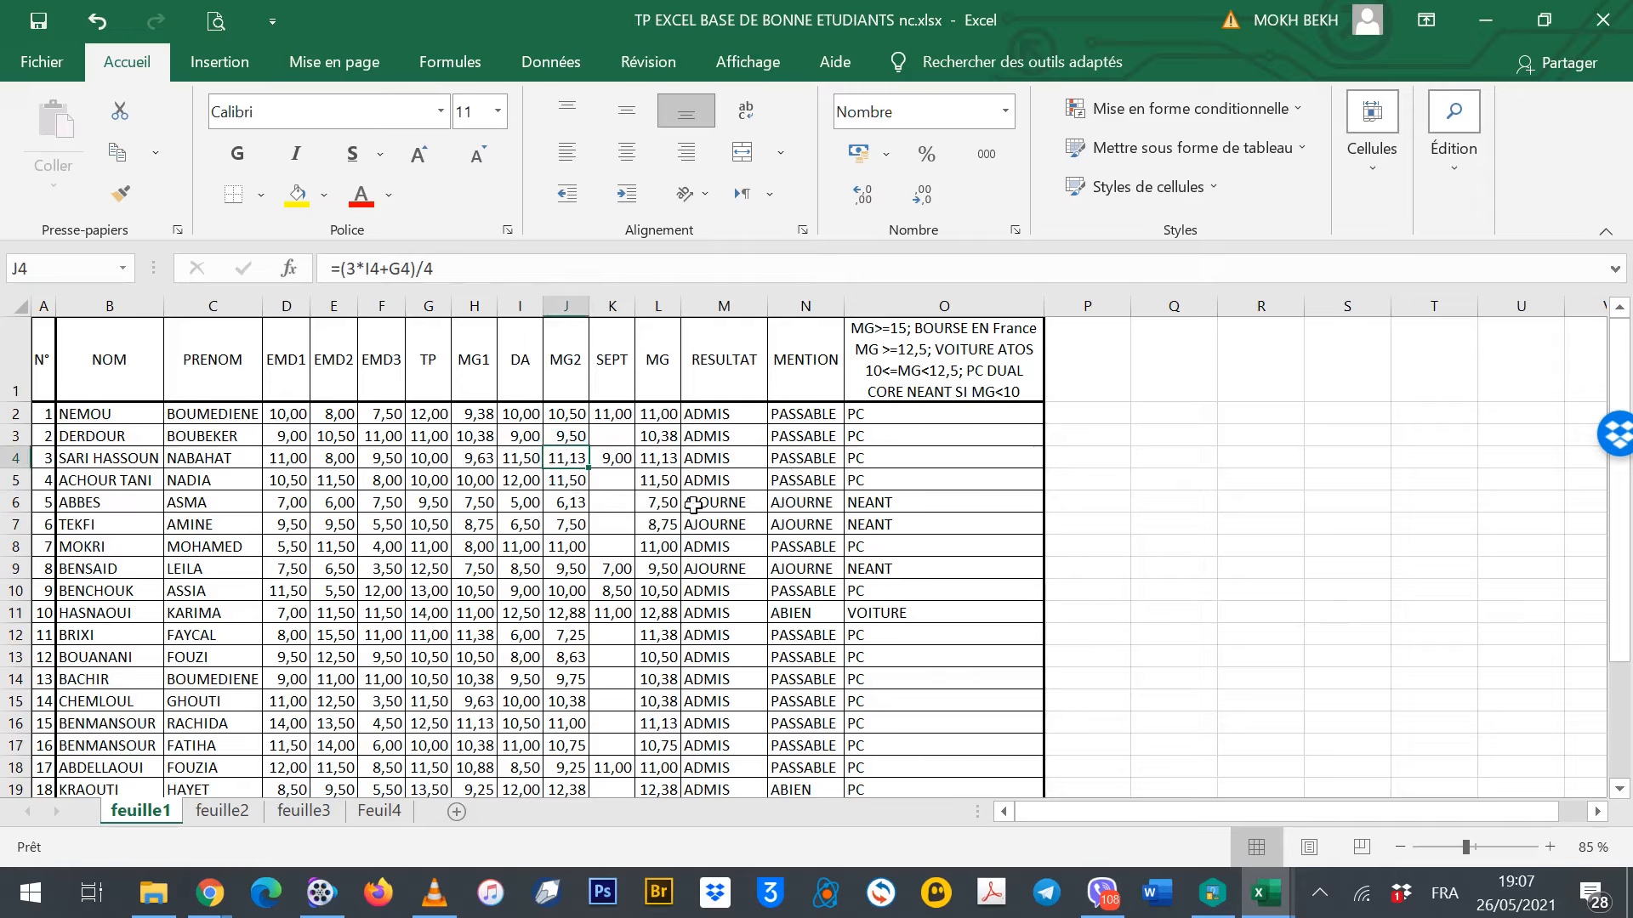
left_click(549, 62)
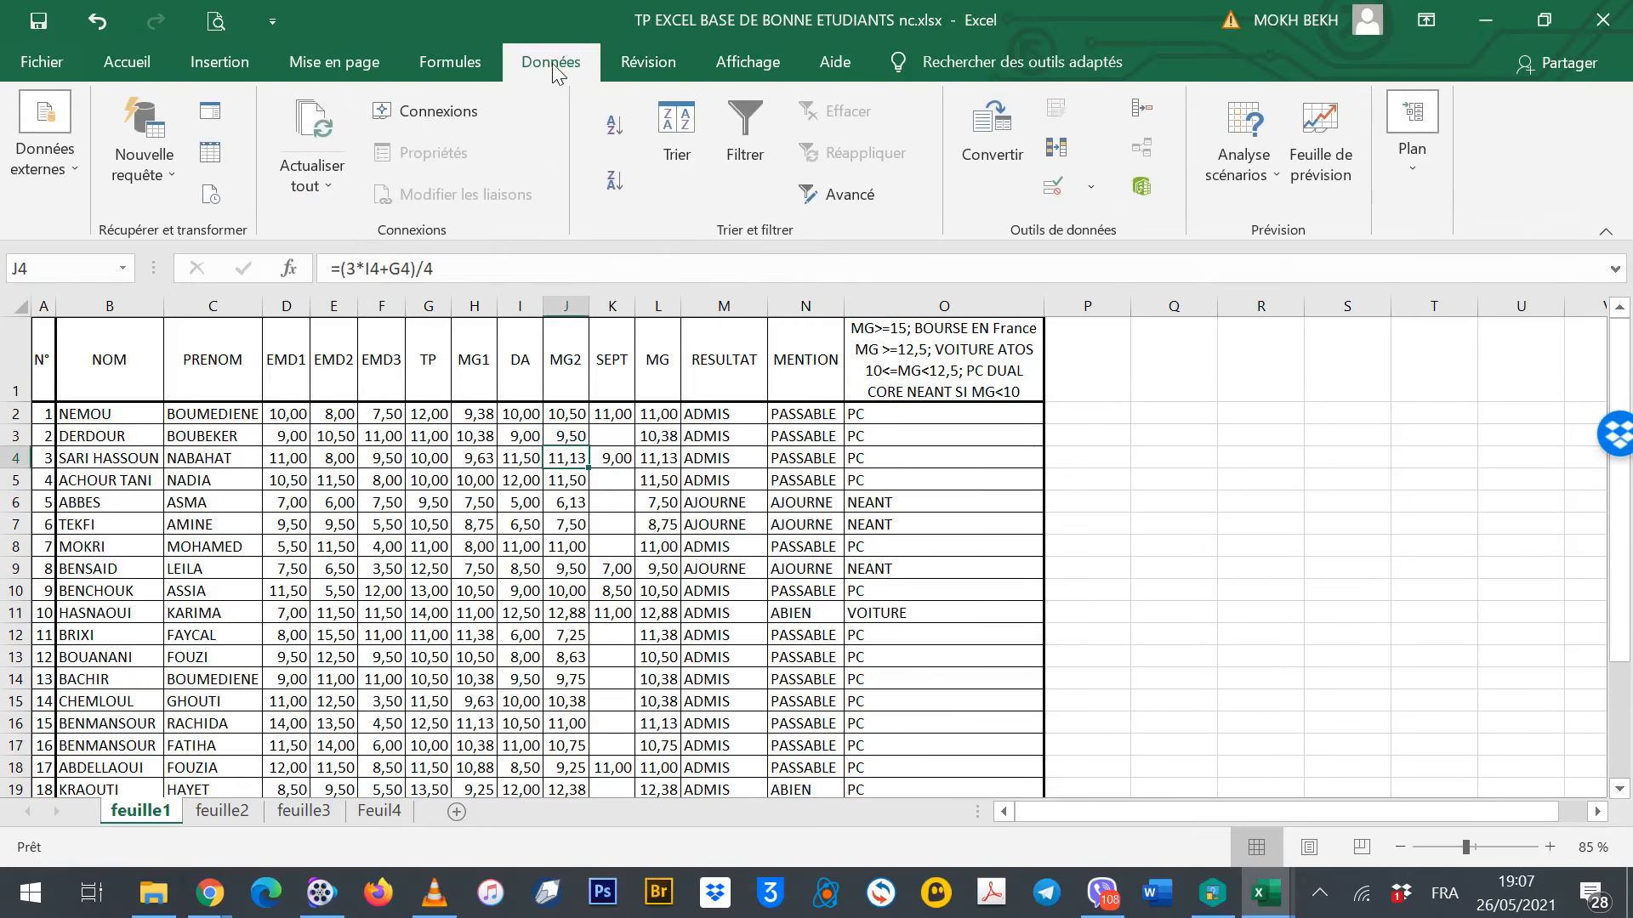
left_click(670, 131)
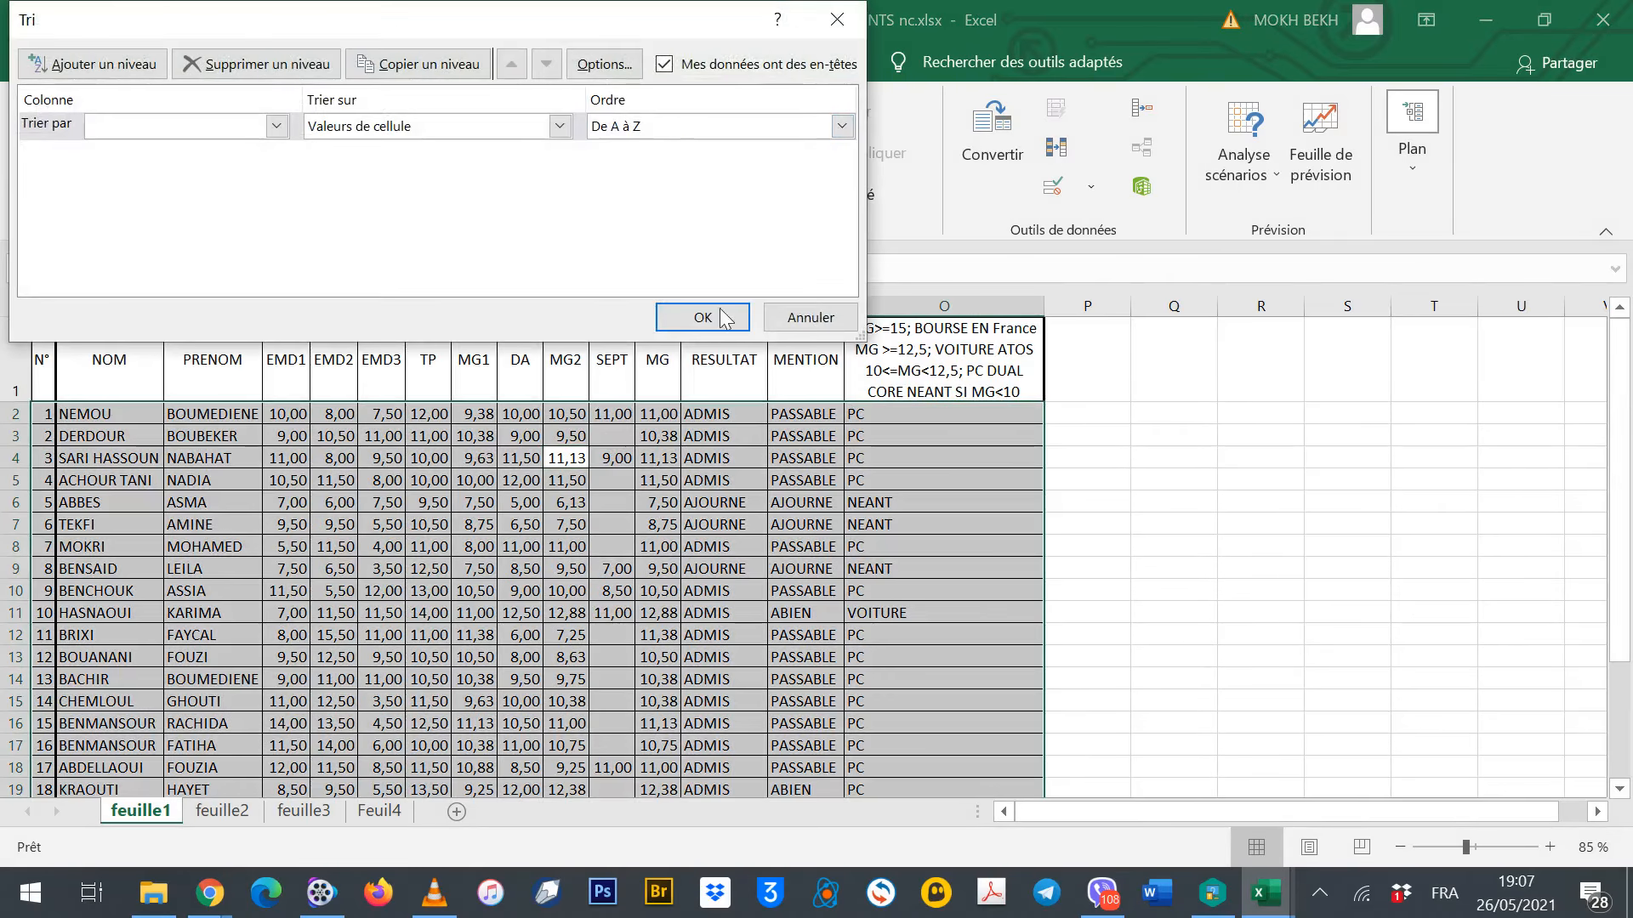
left_click(277, 126)
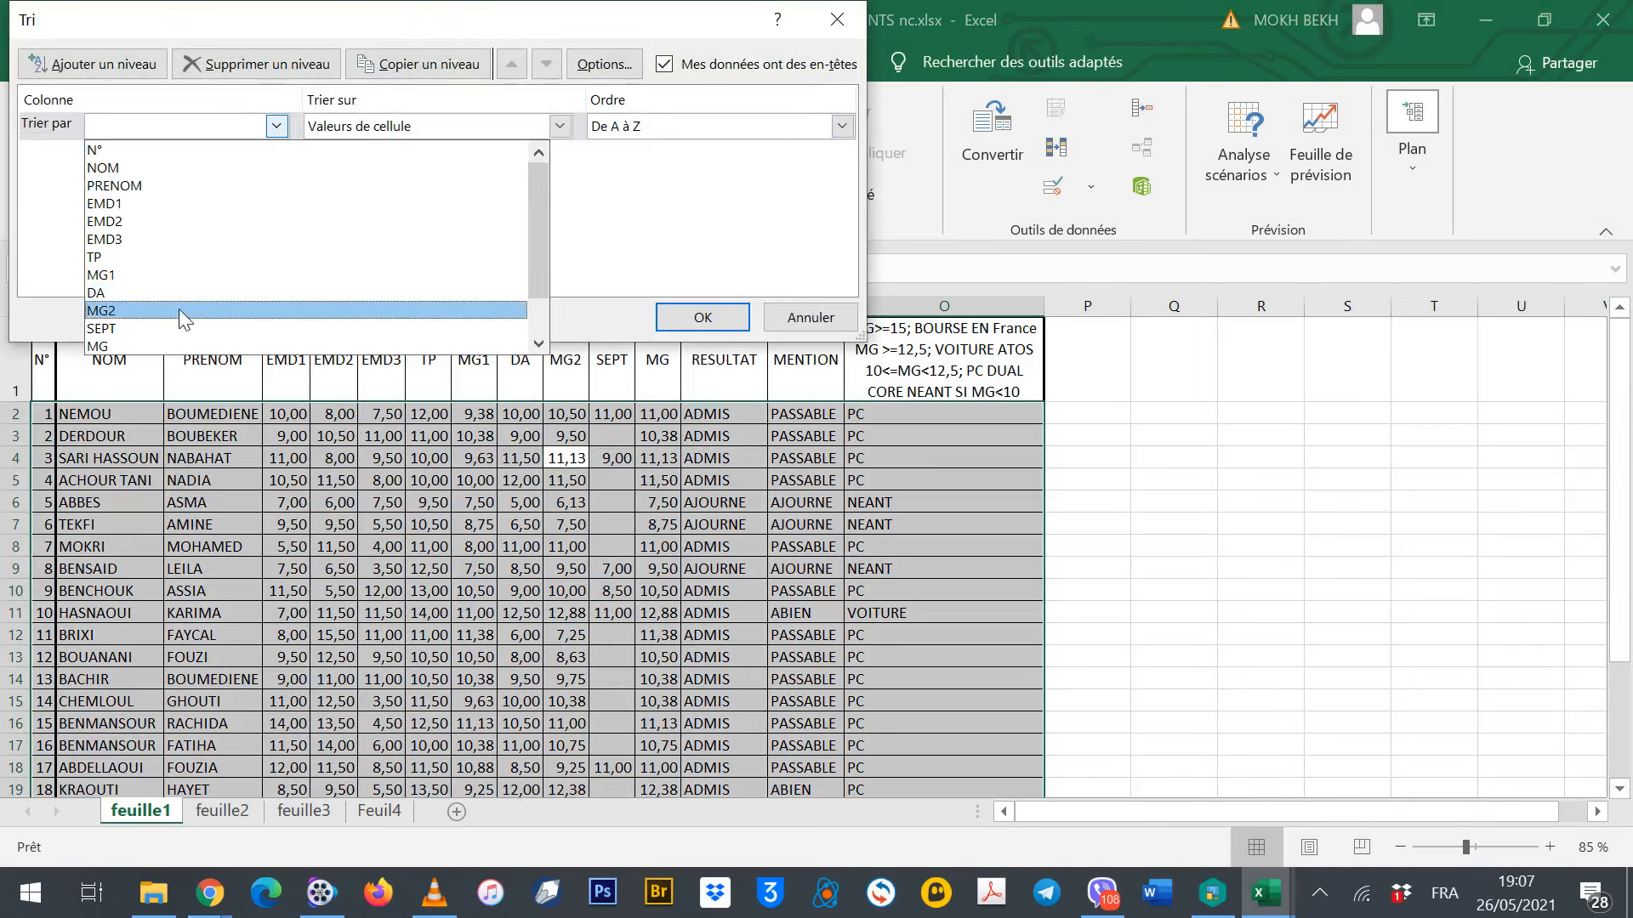
left_click(99, 347)
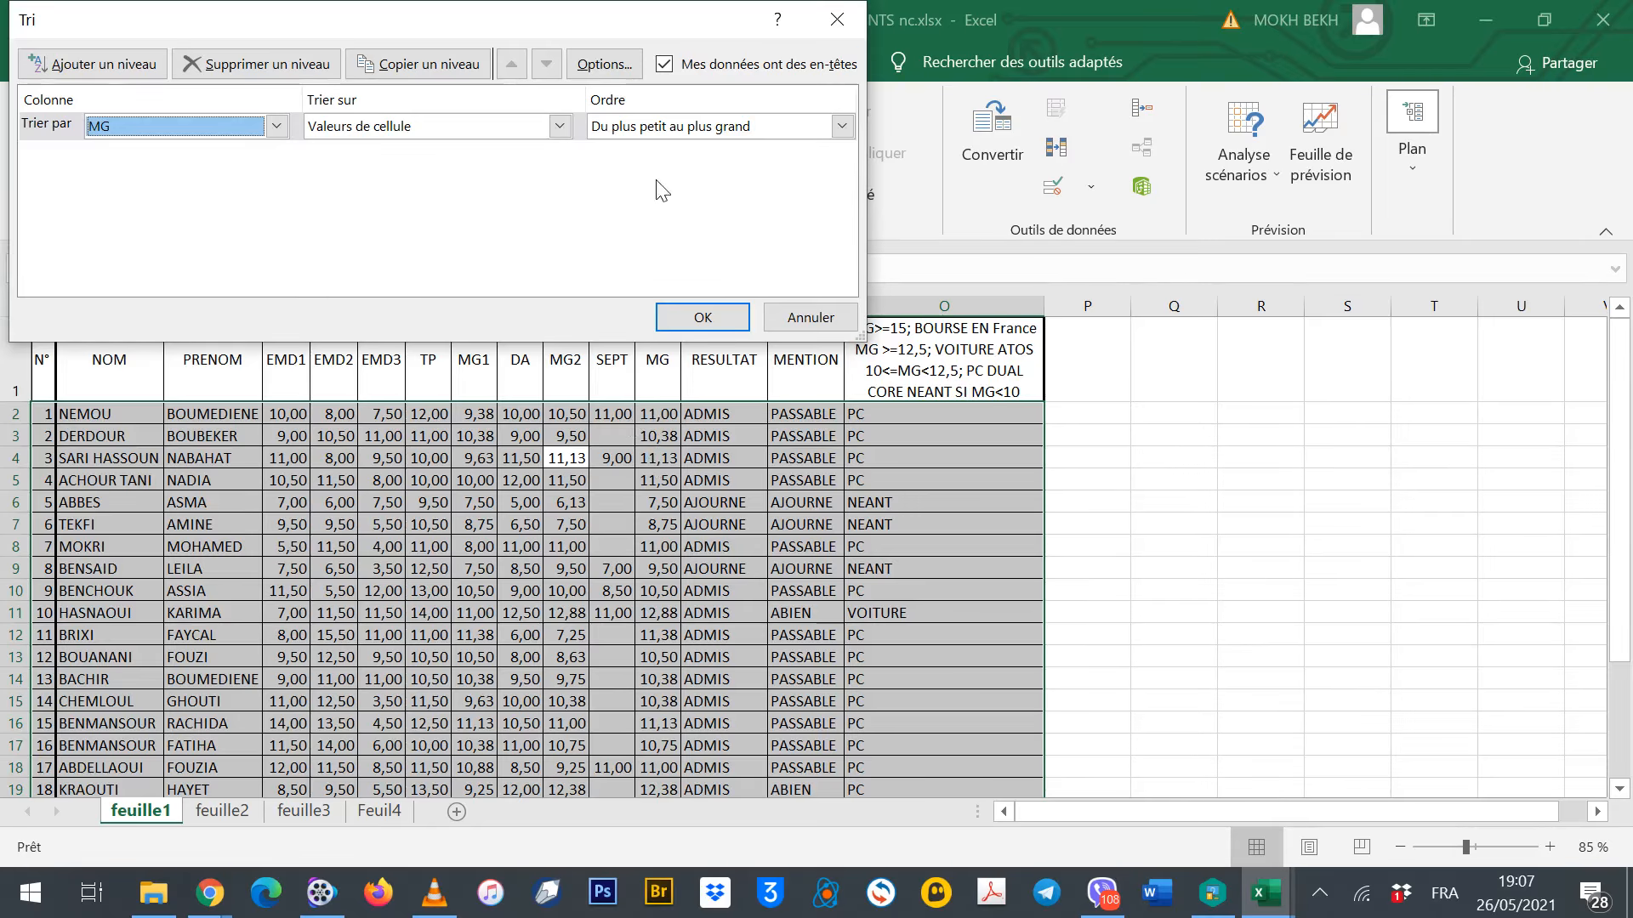
left_click(841, 126)
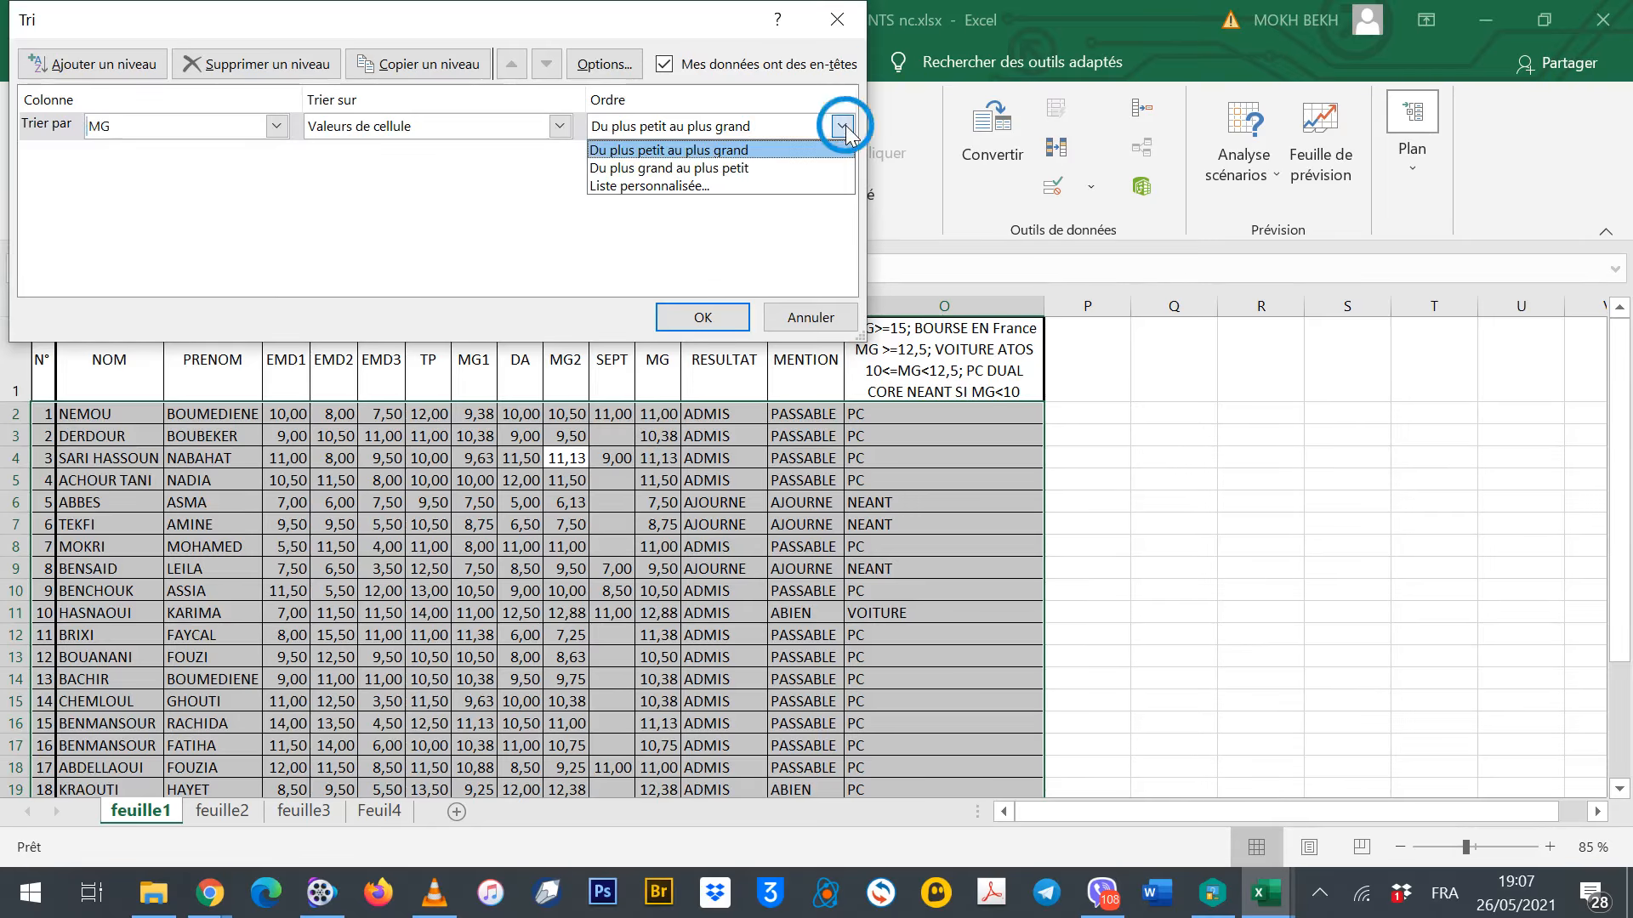
left_click(652, 174)
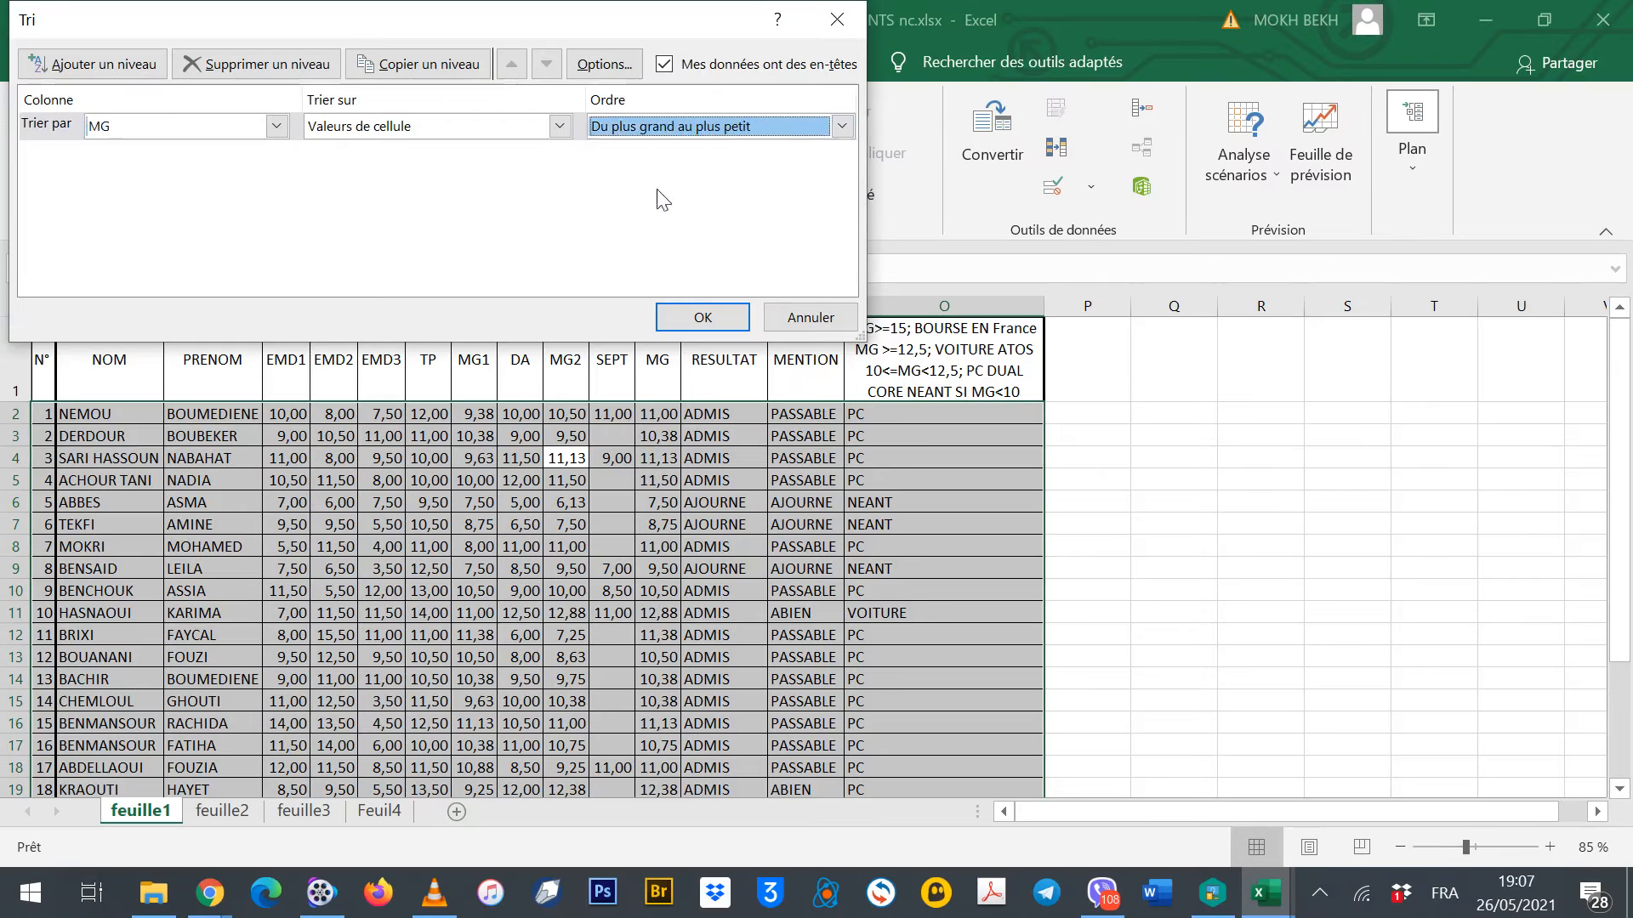
left_click(702, 319)
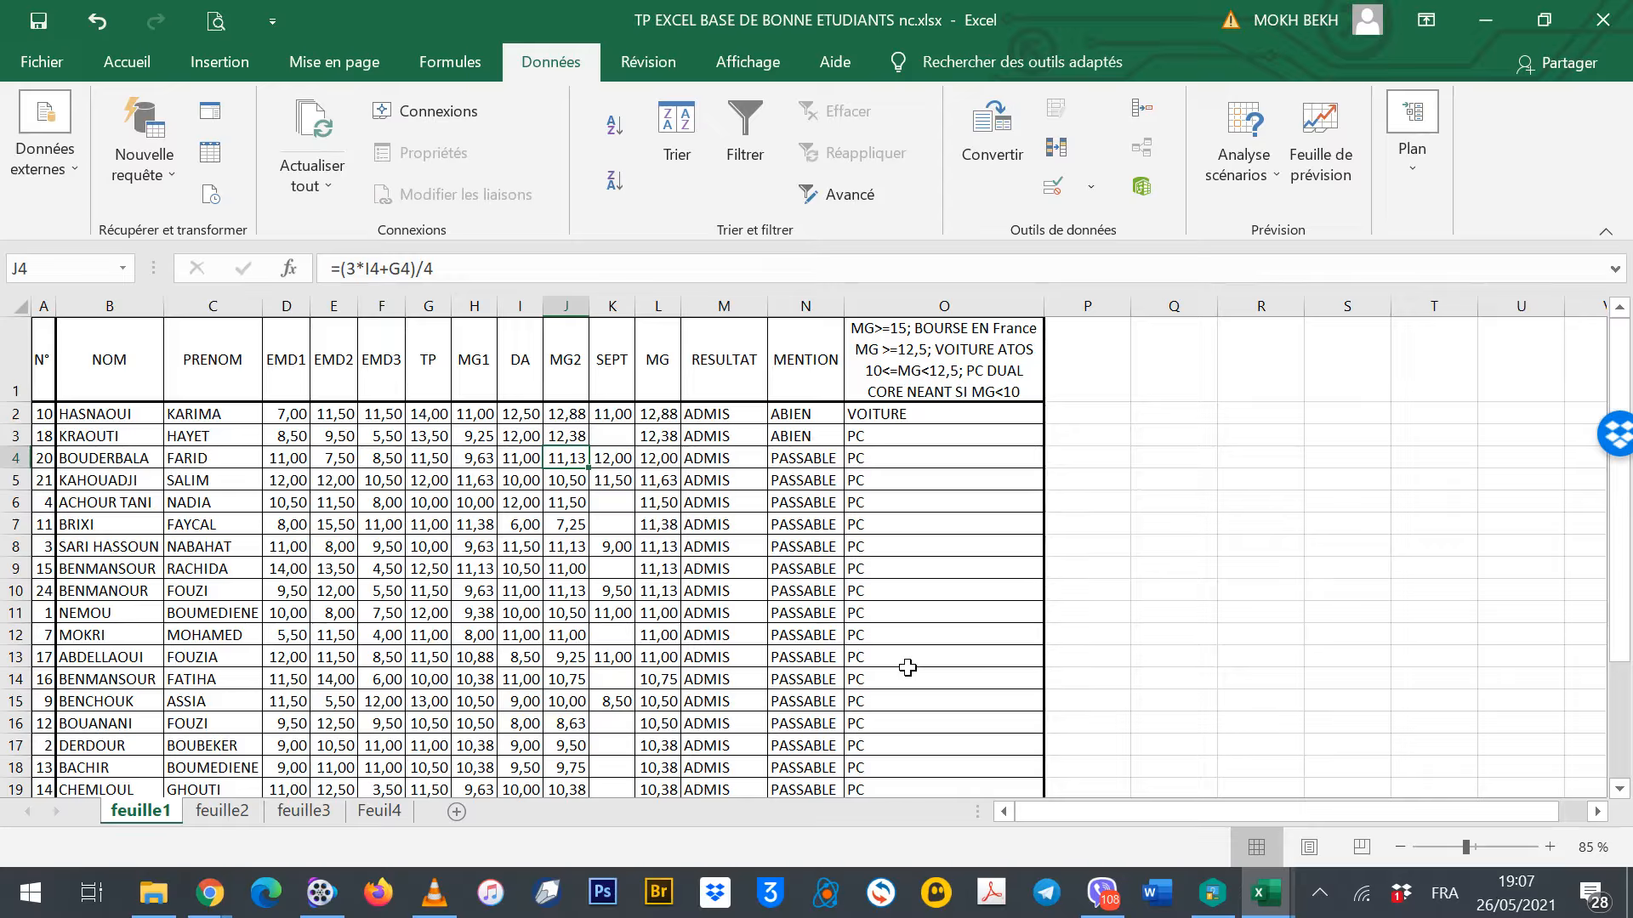
Review the sorted table on feuille1 down to its last row and compare it with the finished table on feuille2
scroll(971, 563, "down", 3)
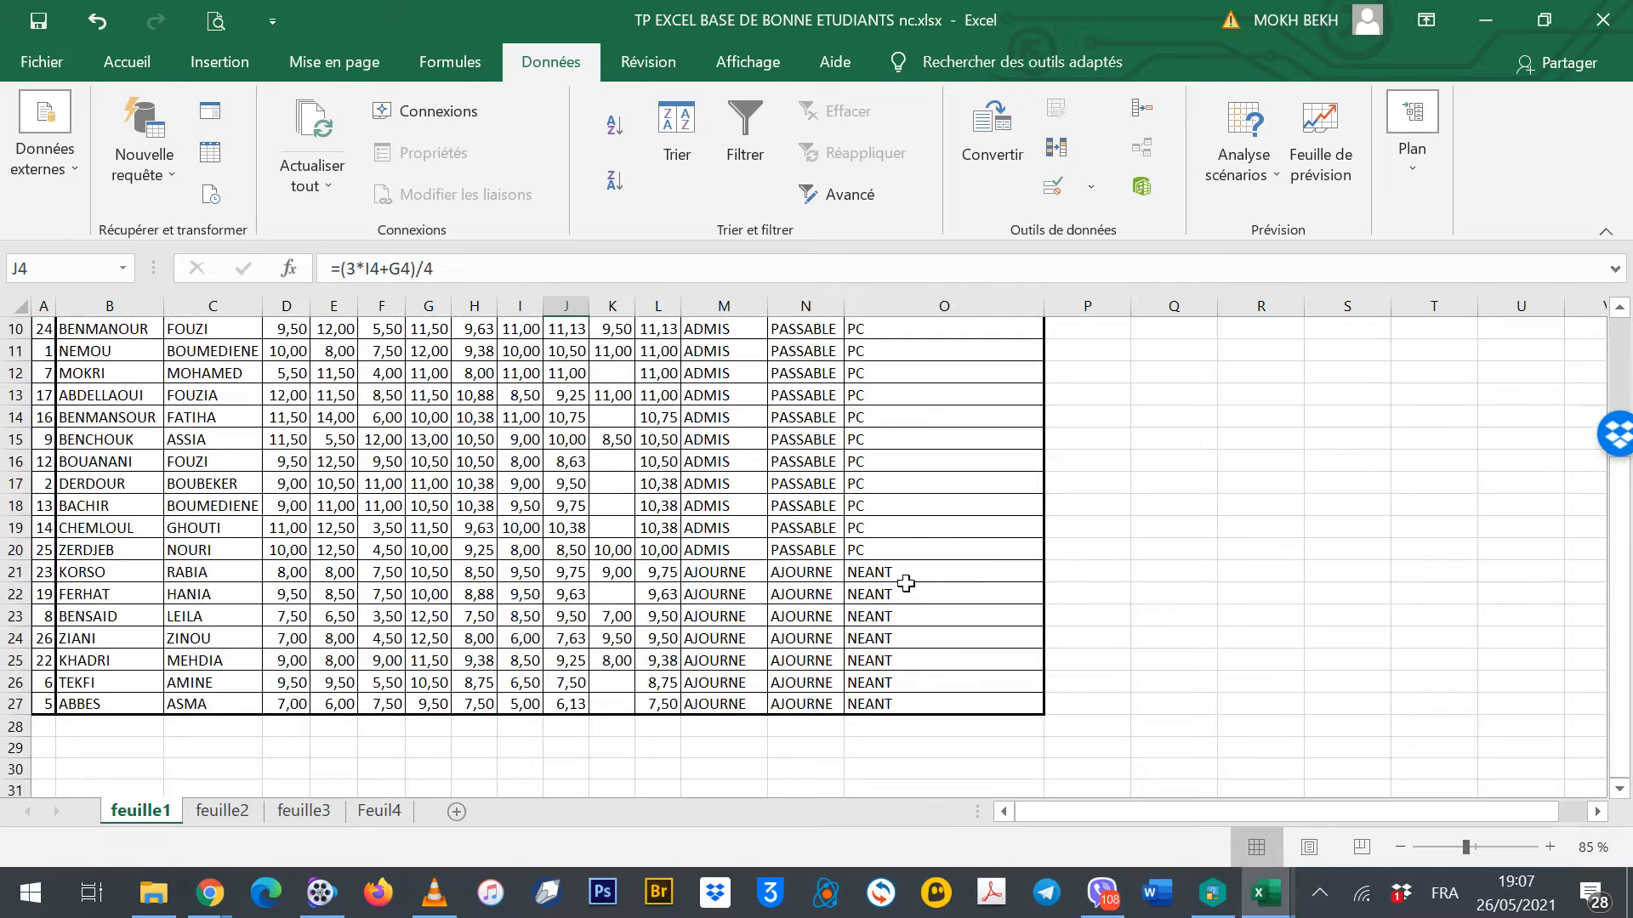
scroll(933, 677, "up", 3)
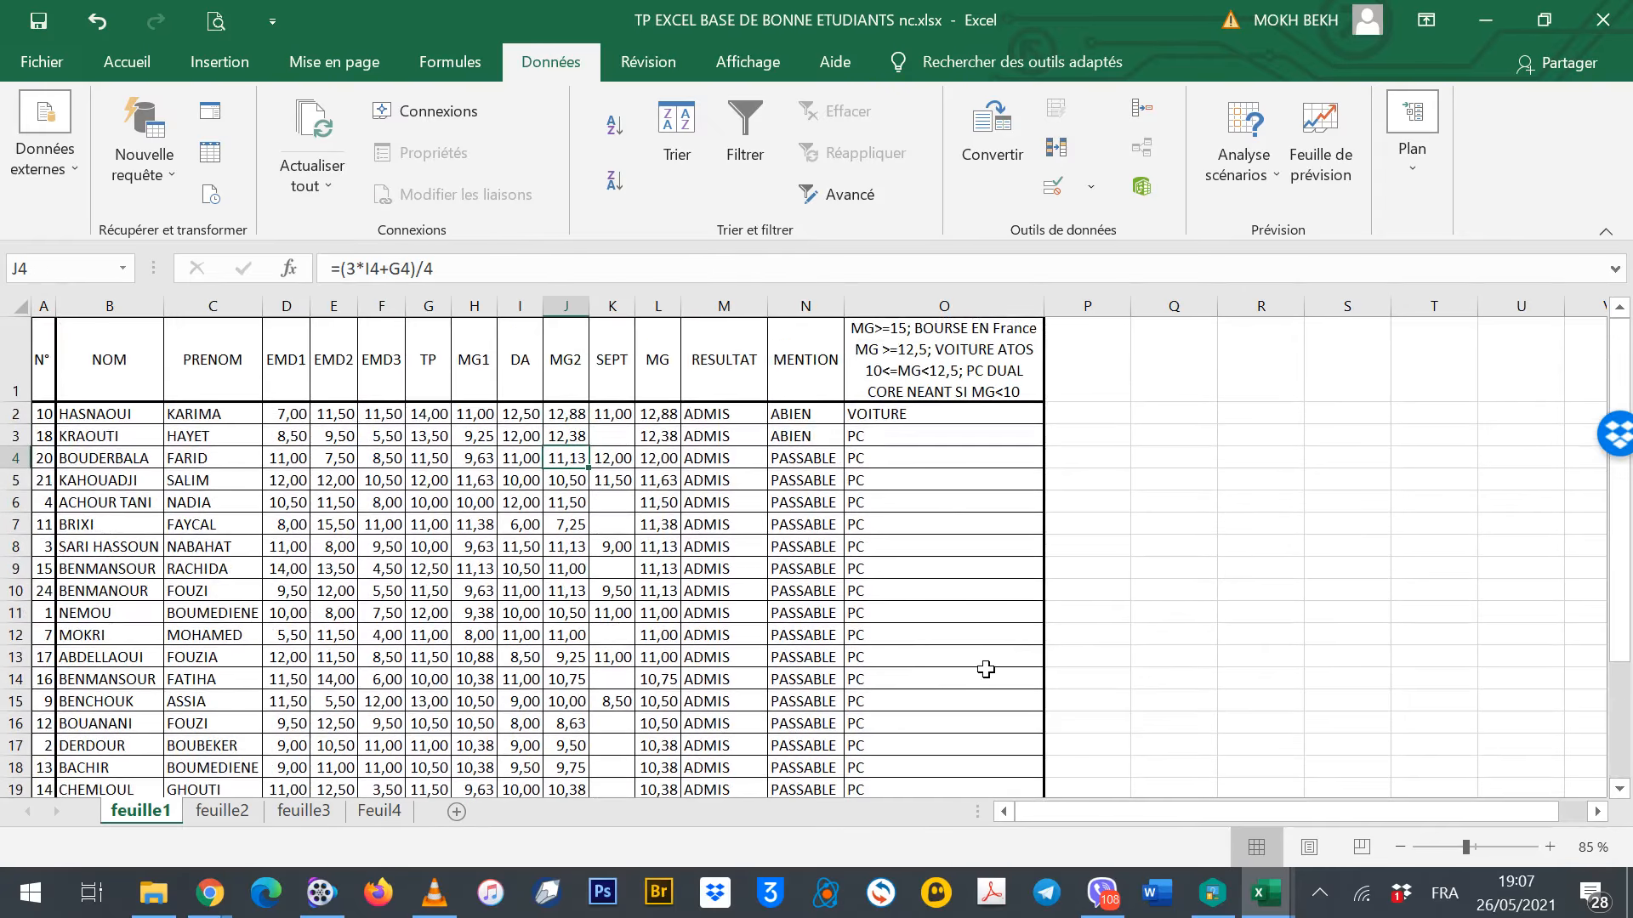
scroll(985, 669, "down", 2)
scroll(986, 669, "down", 1)
scroll(986, 669, "up", 2)
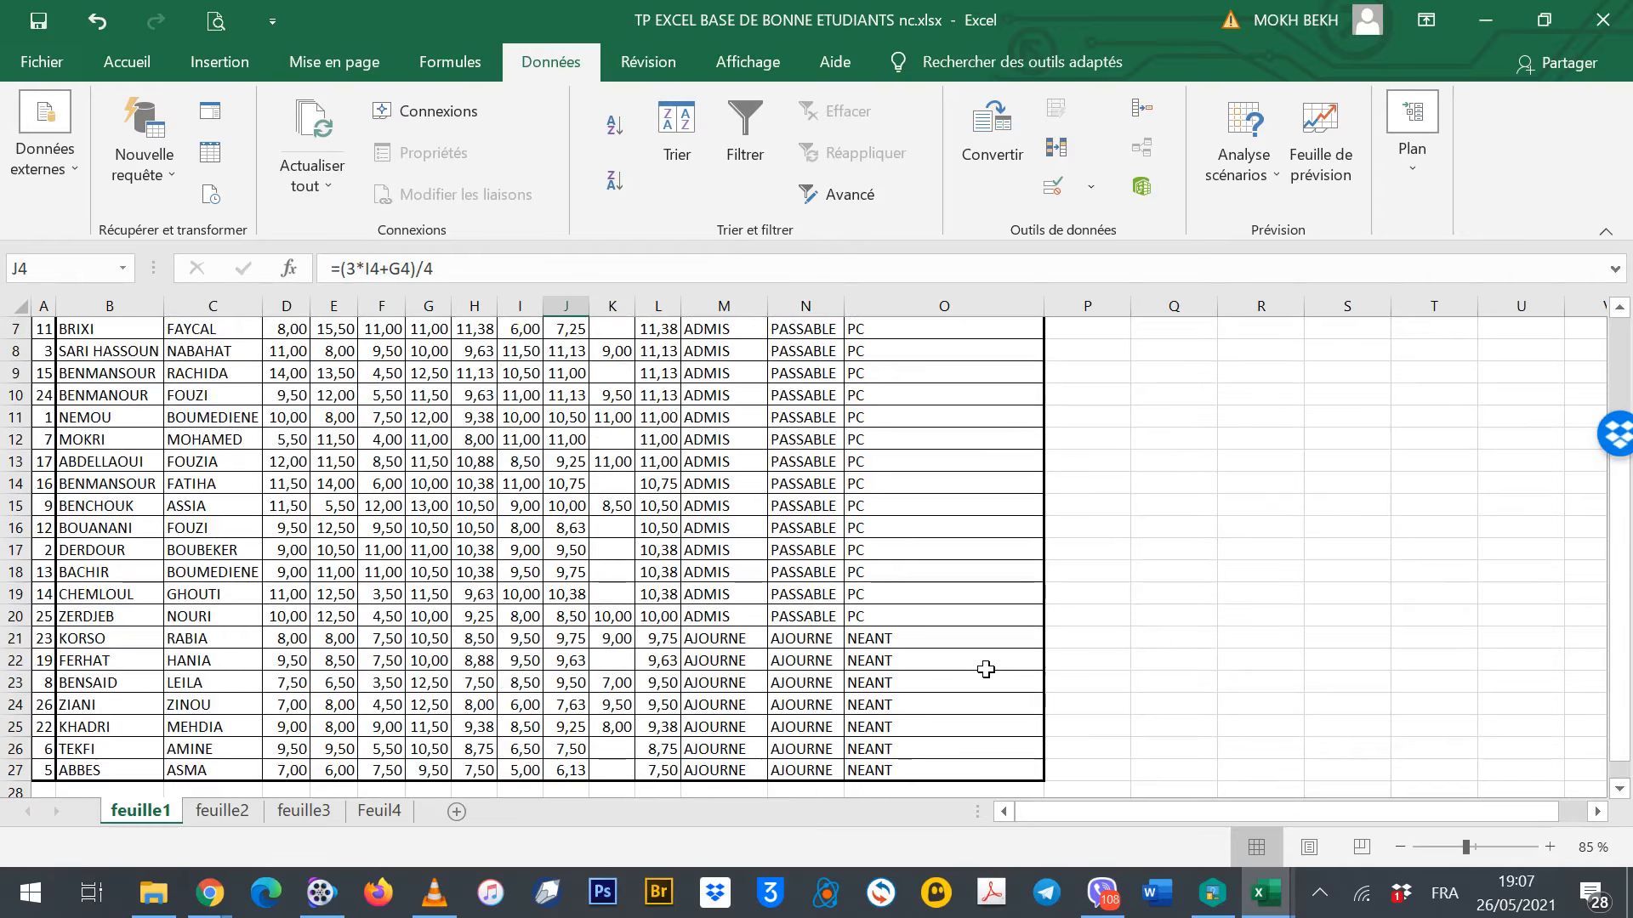
scroll(985, 669, "up", 1)
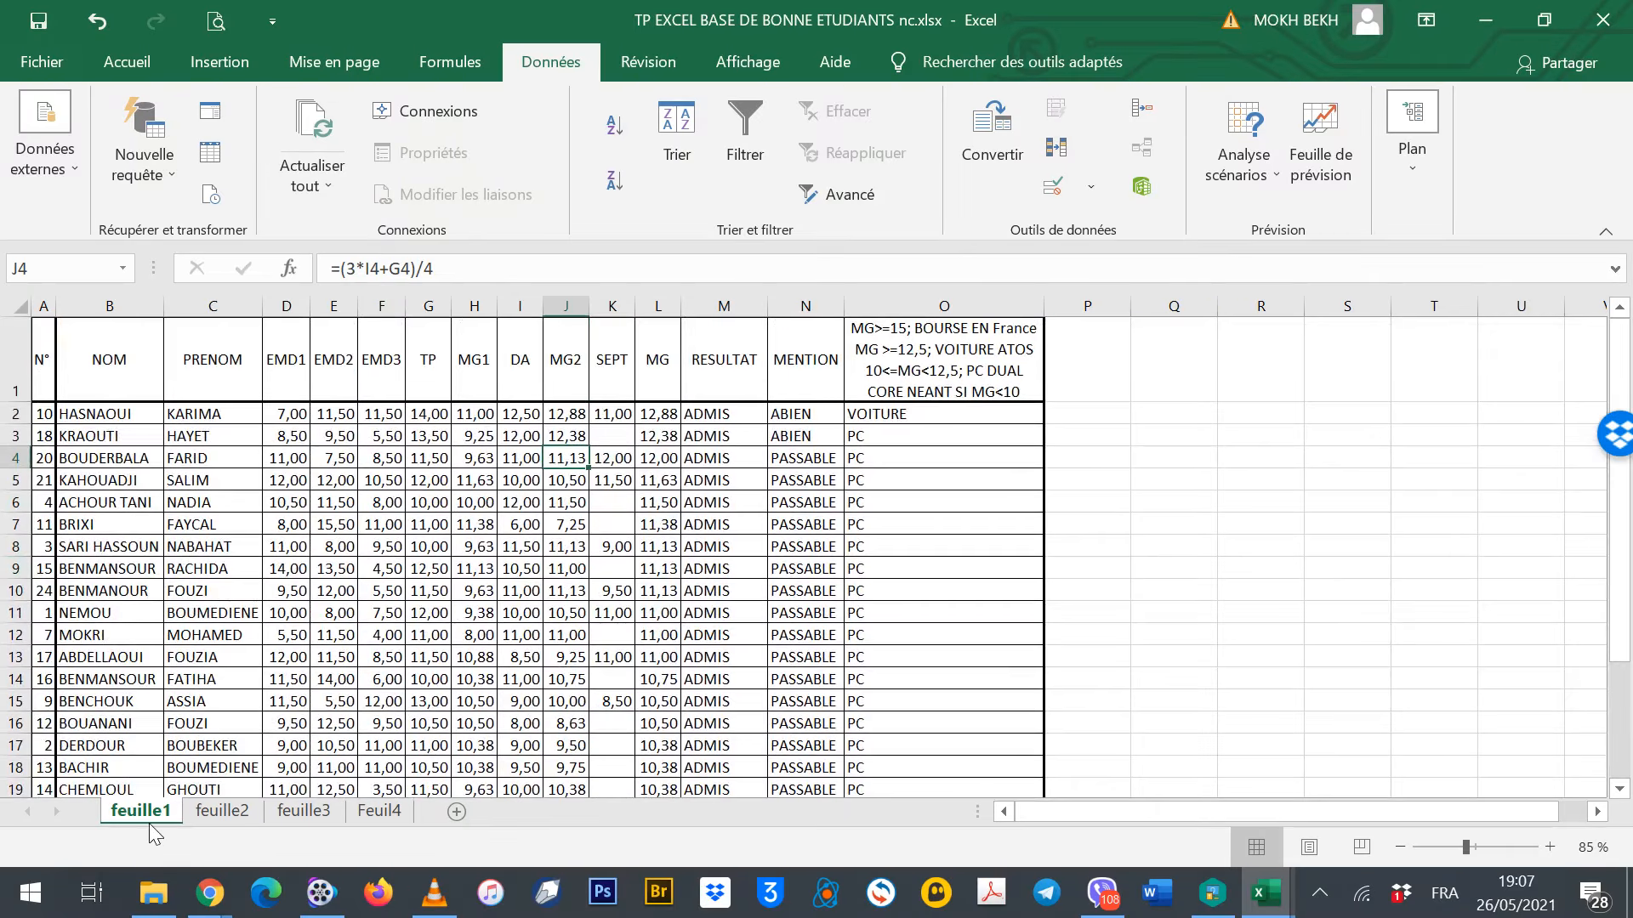
left_click(221, 810)
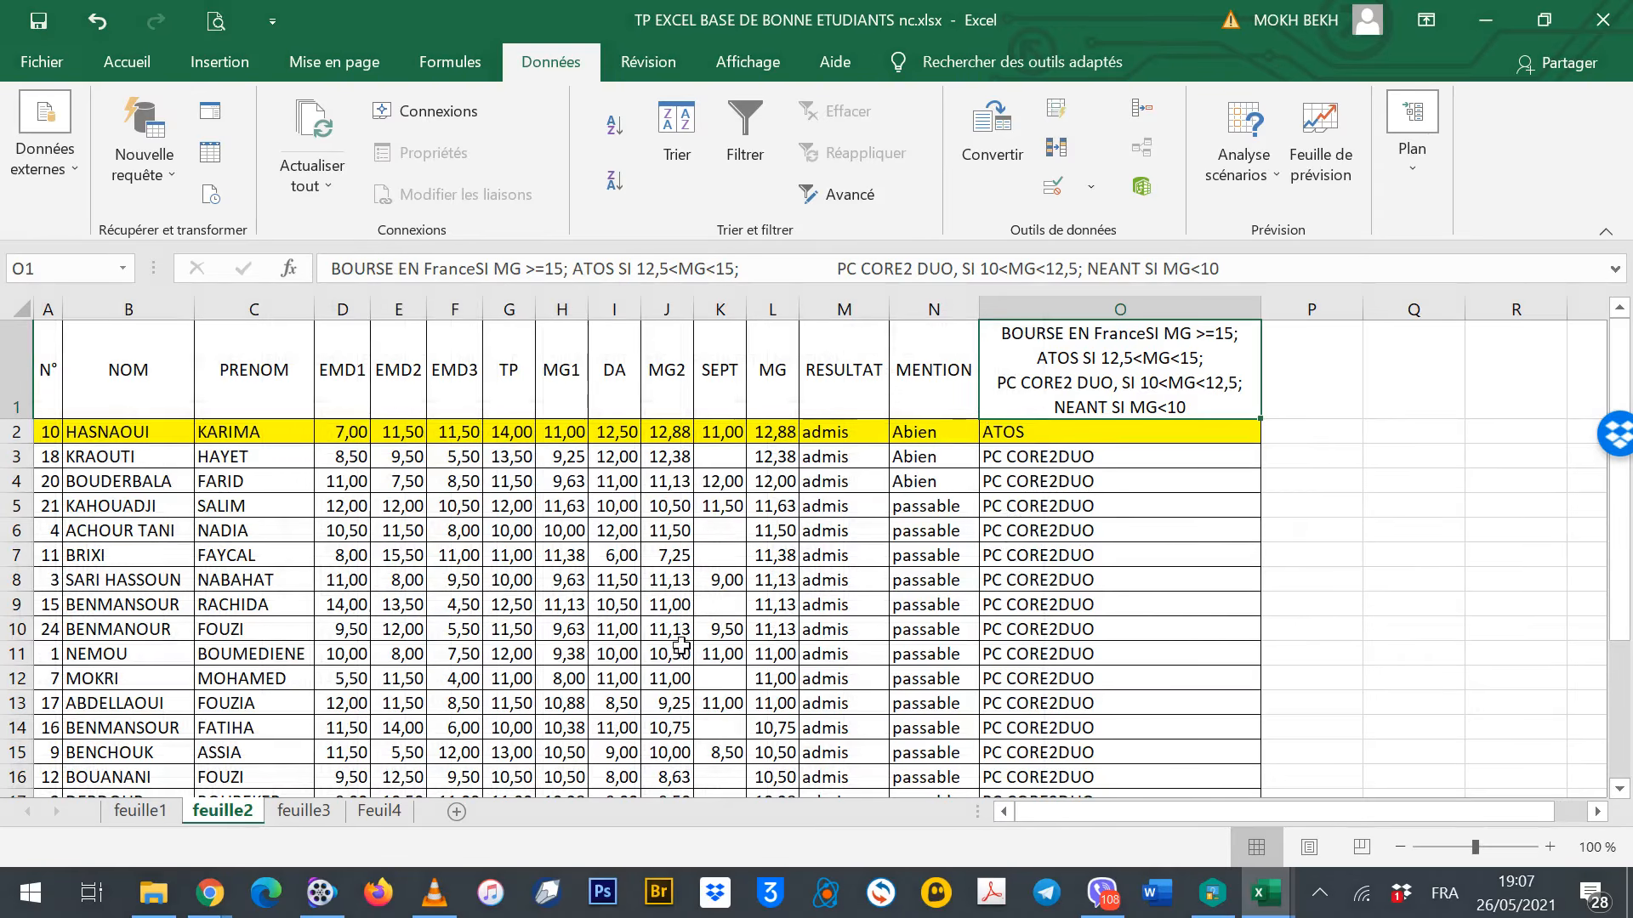
scroll(681, 640, "down", 1)
scroll(888, 574, "up", 1)
scroll(823, 565, "down", 4)
scroll(823, 565, "down", 1)
scroll(823, 566, "up", 5)
left_click(140, 813)
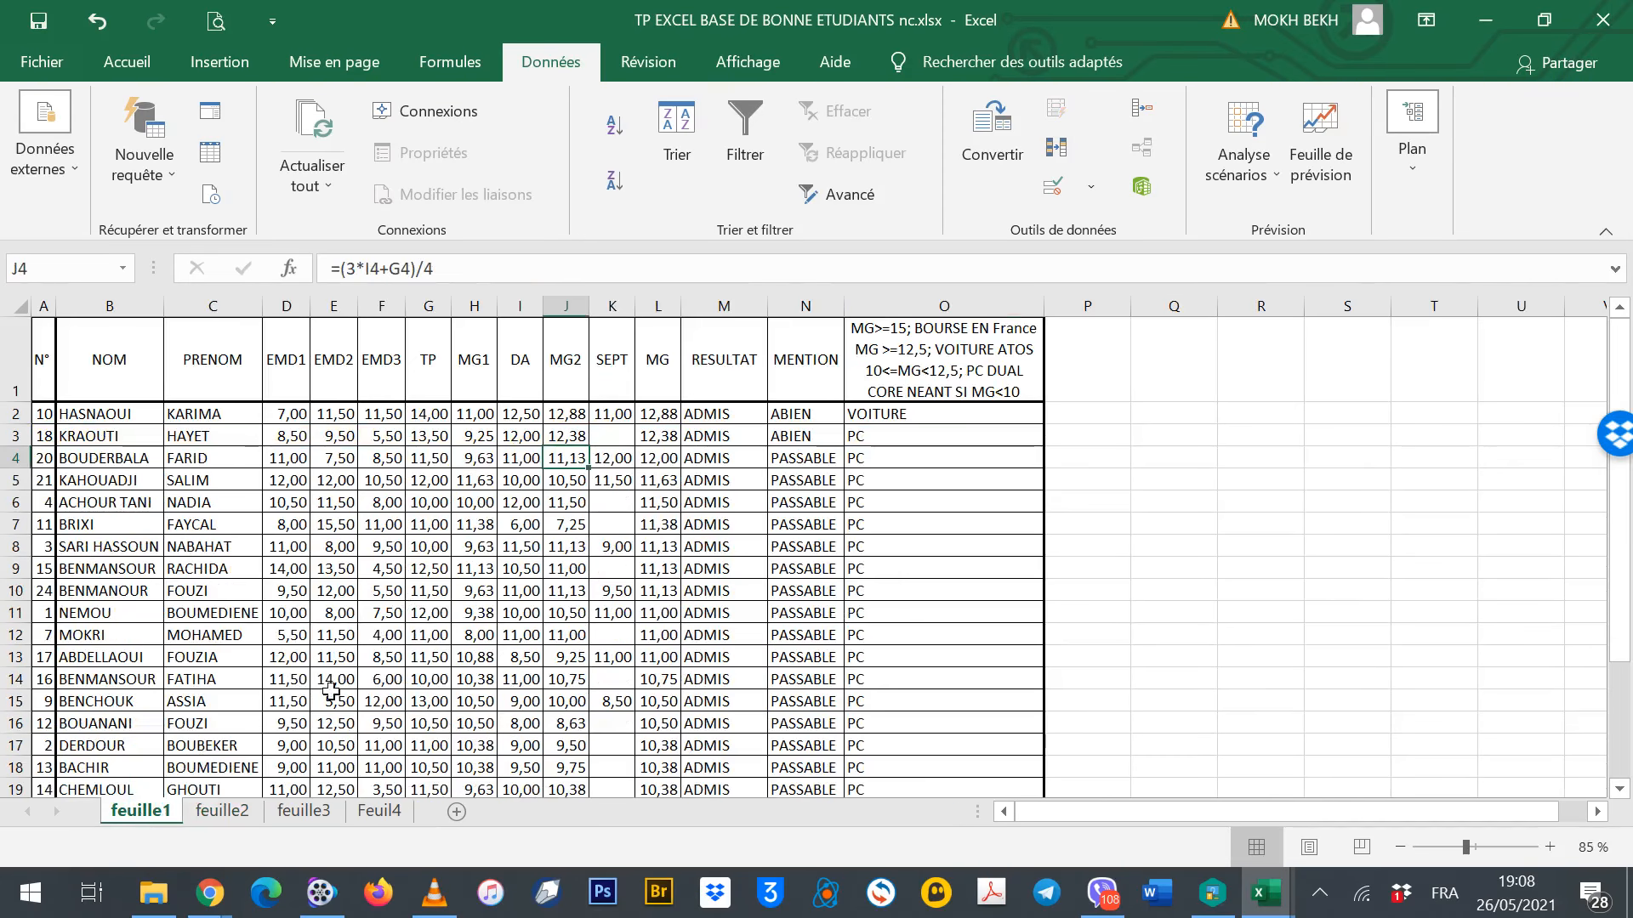
Rename the sheet feuille2 as "meilleur etudiant"
left_click(224, 814)
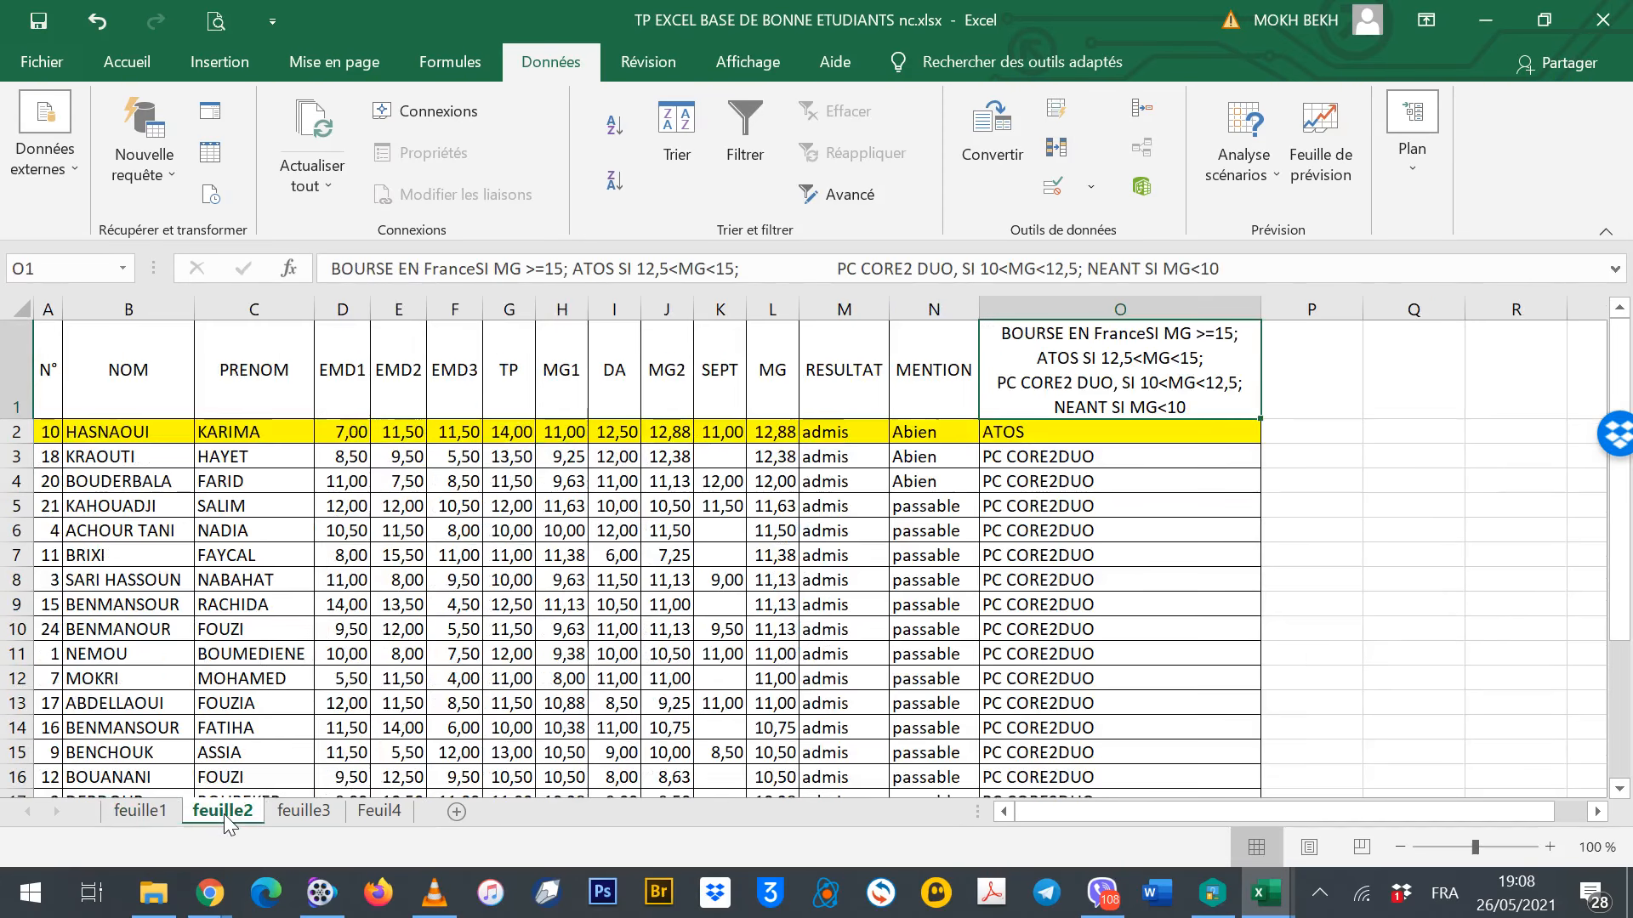
right_click(225, 816)
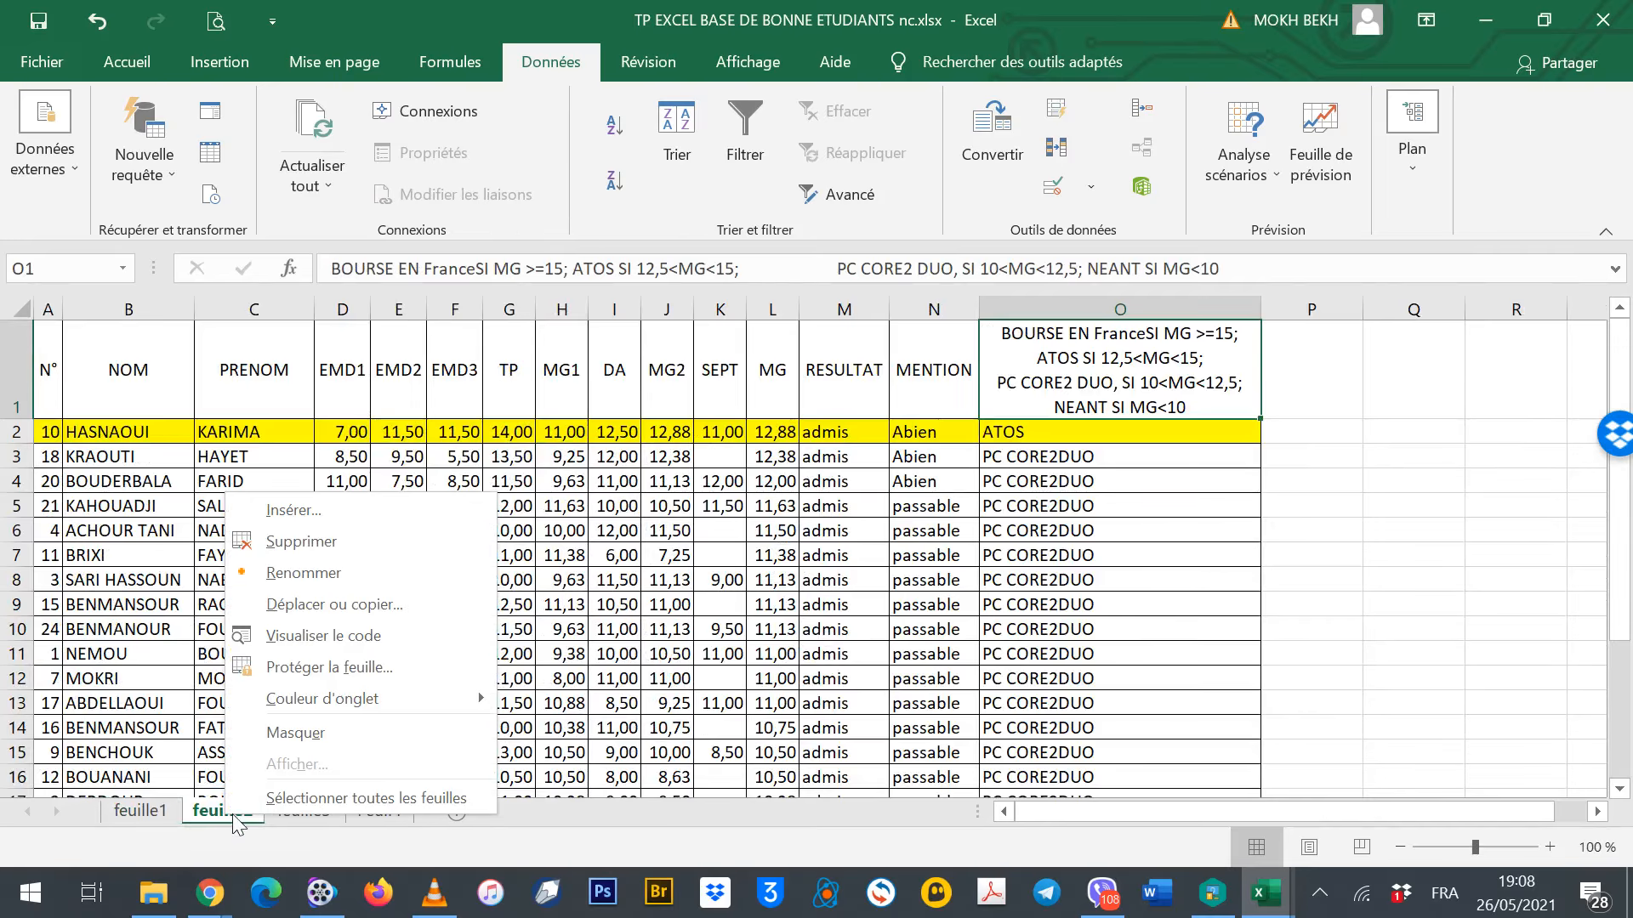
left_click(306, 573)
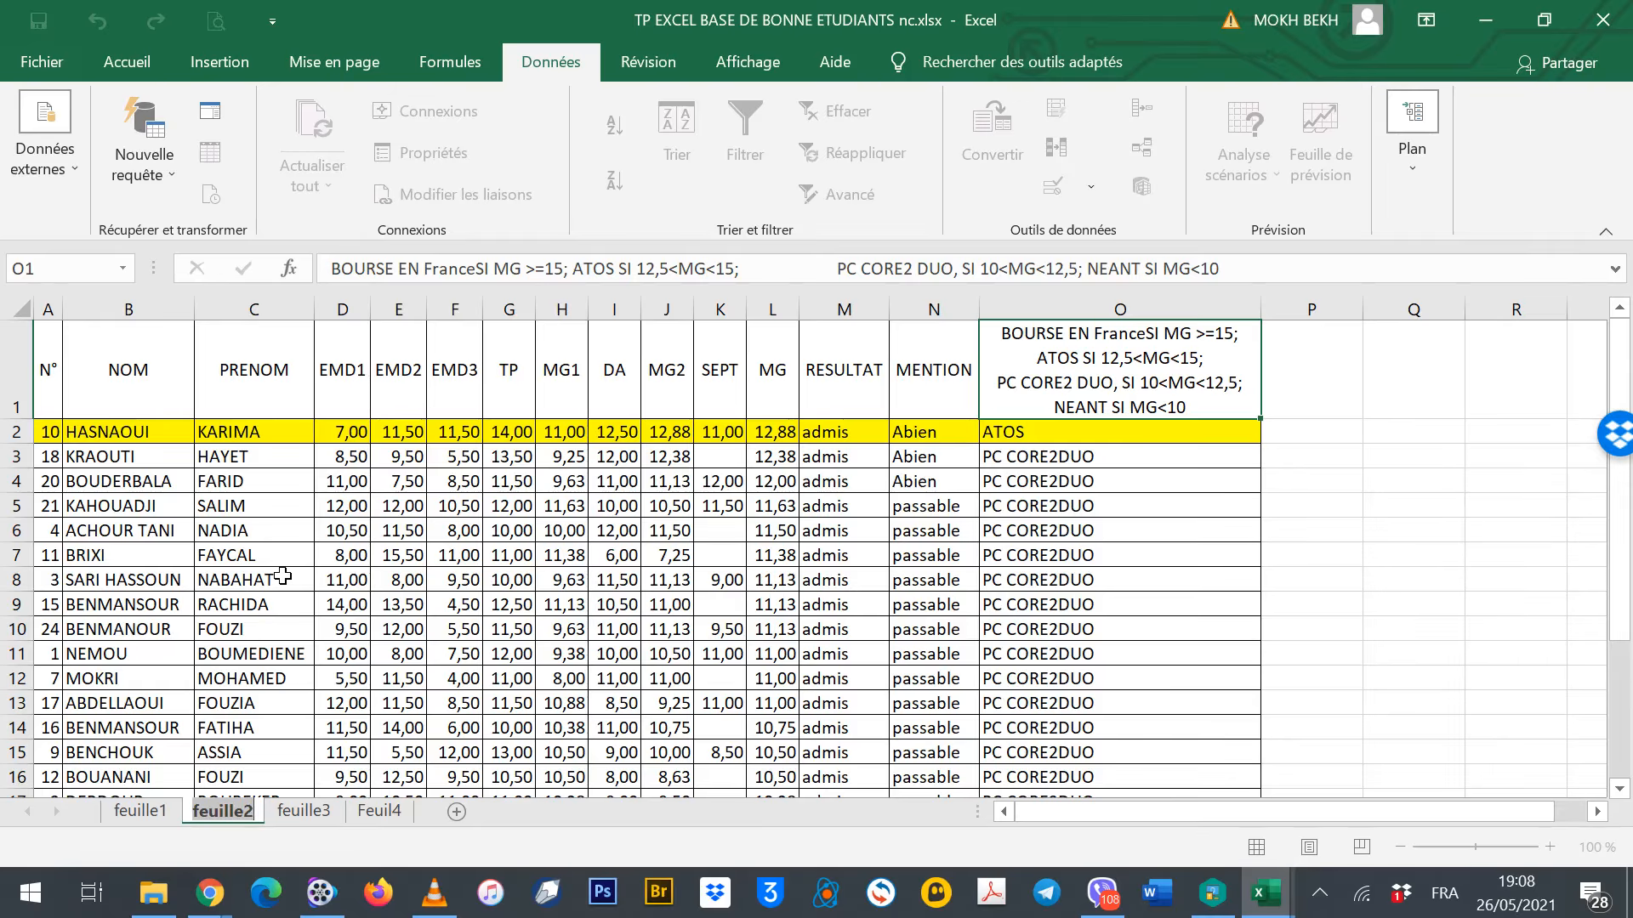
type("meilleur")
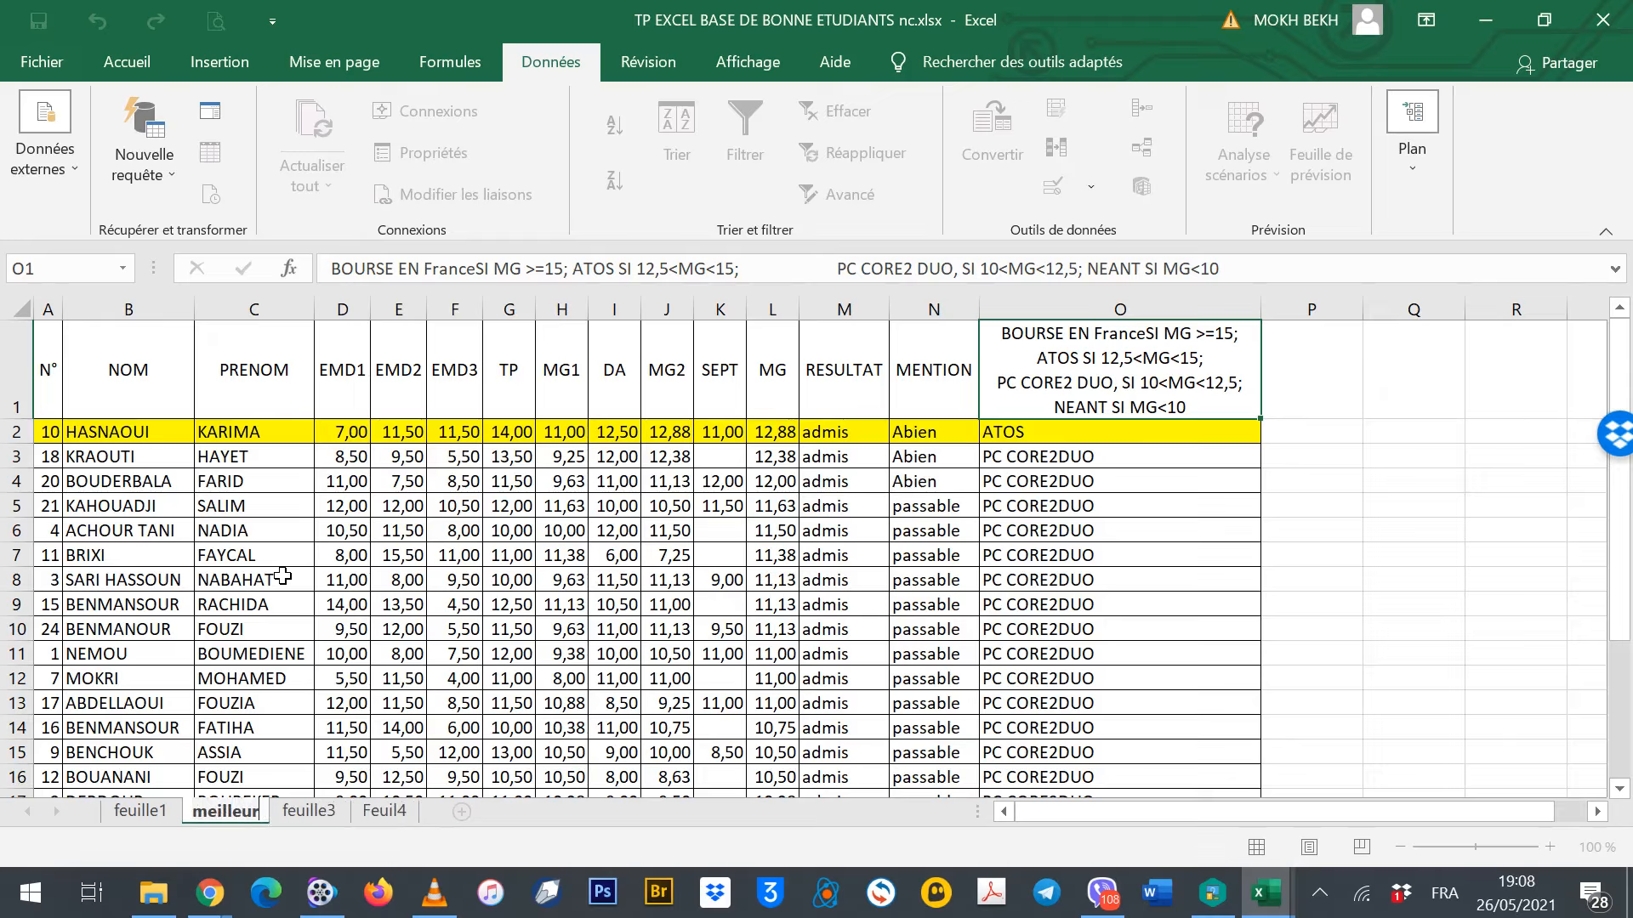
type(" etudi")
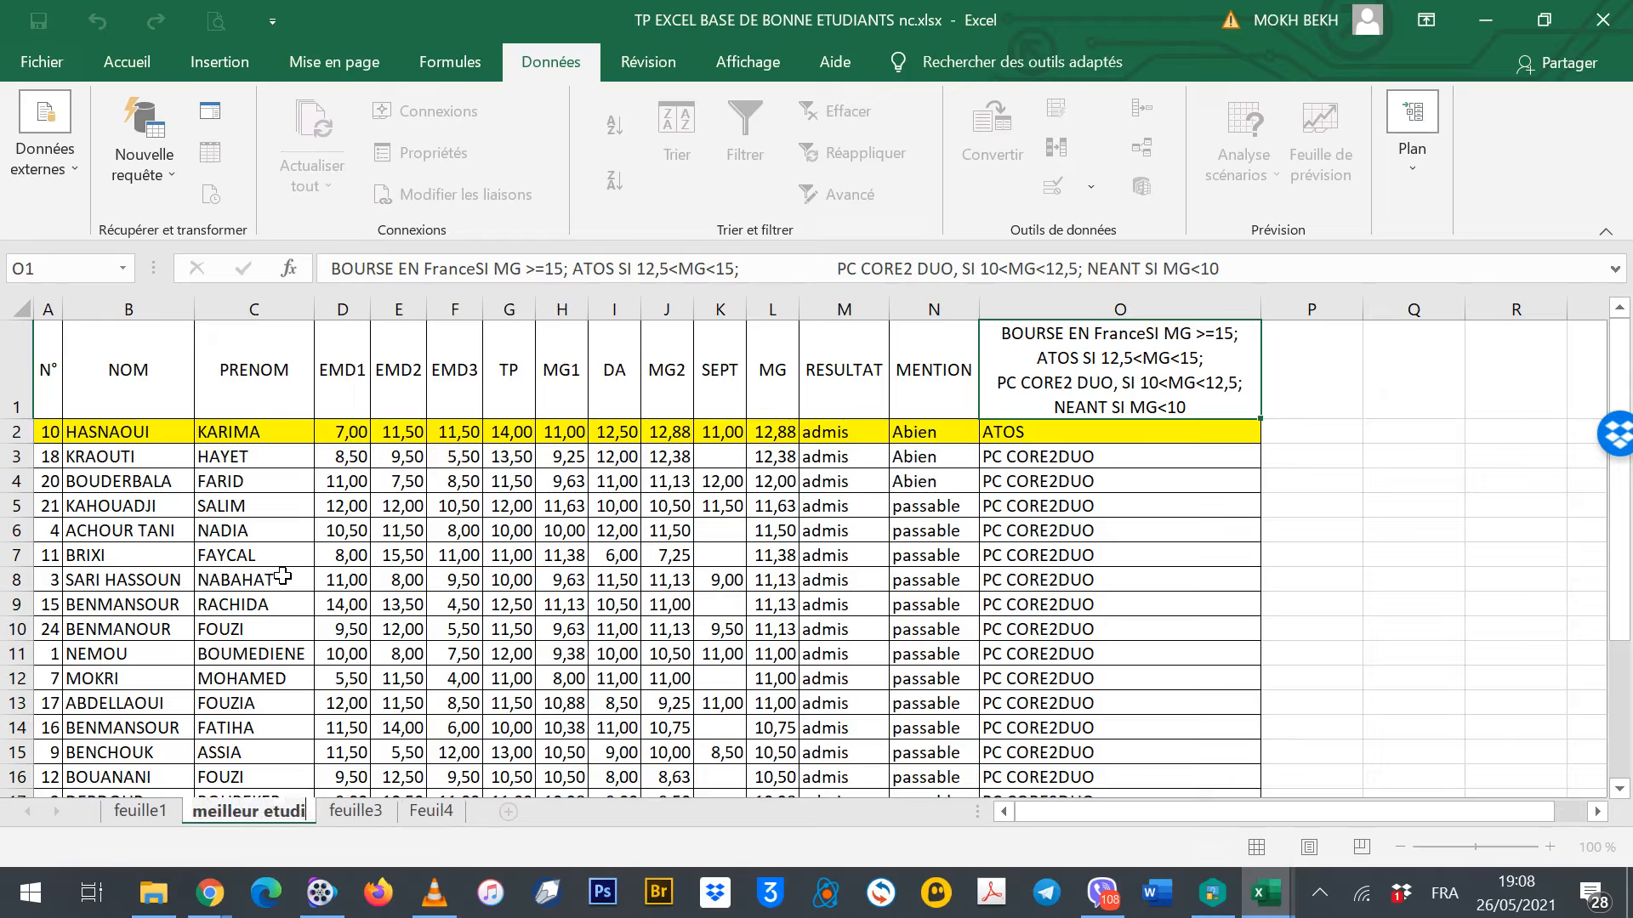
type("ant")
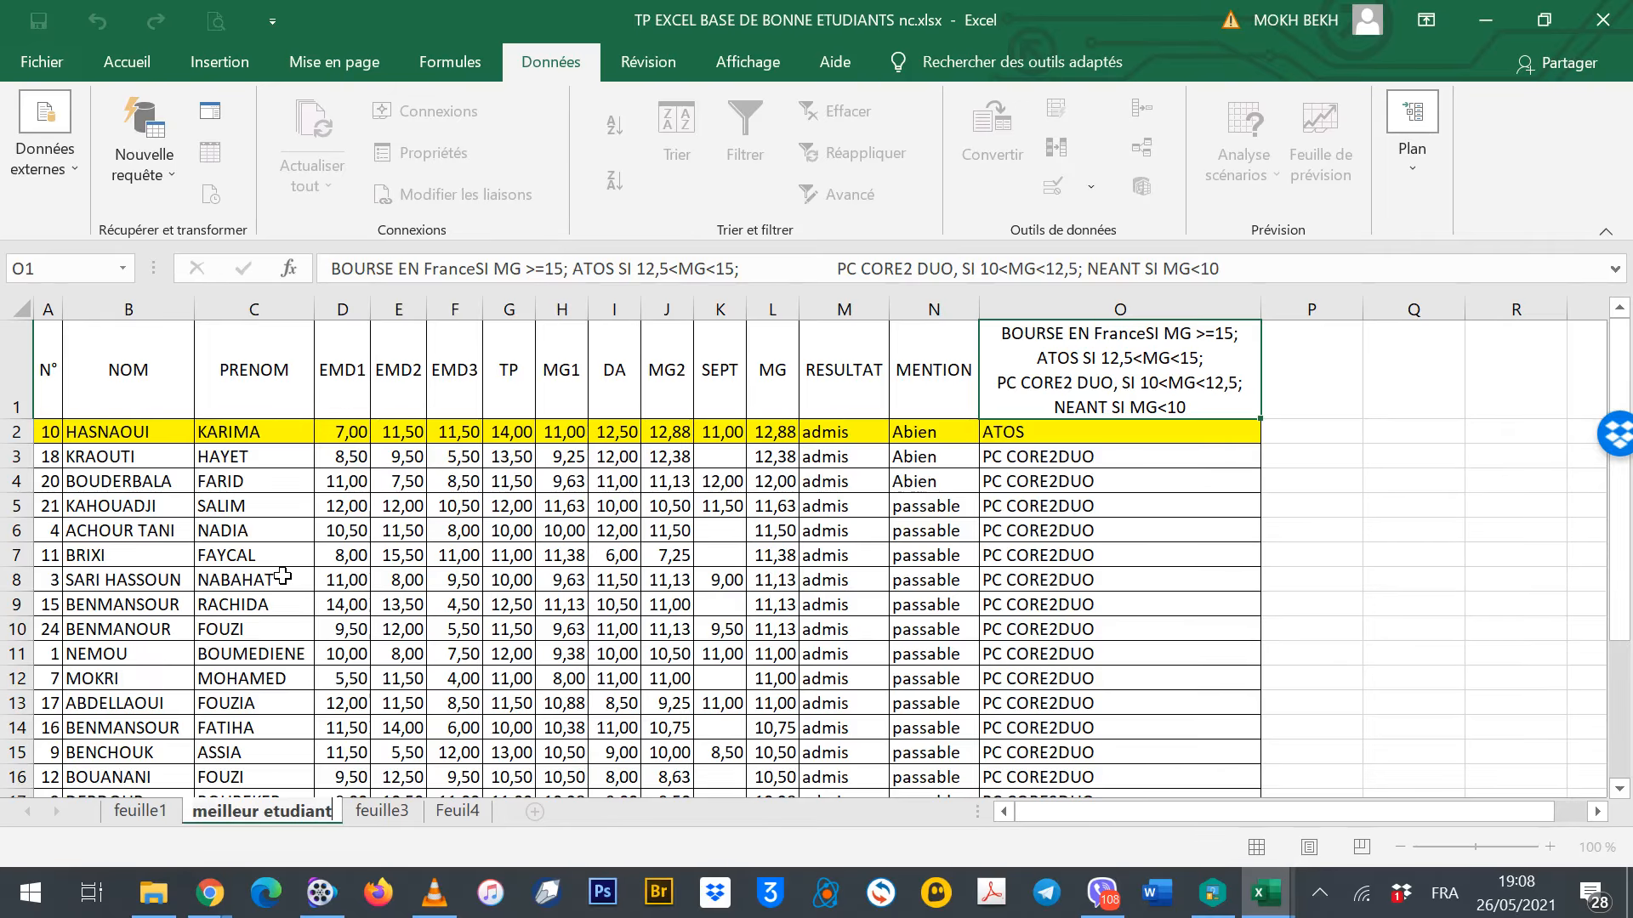
key("Return")
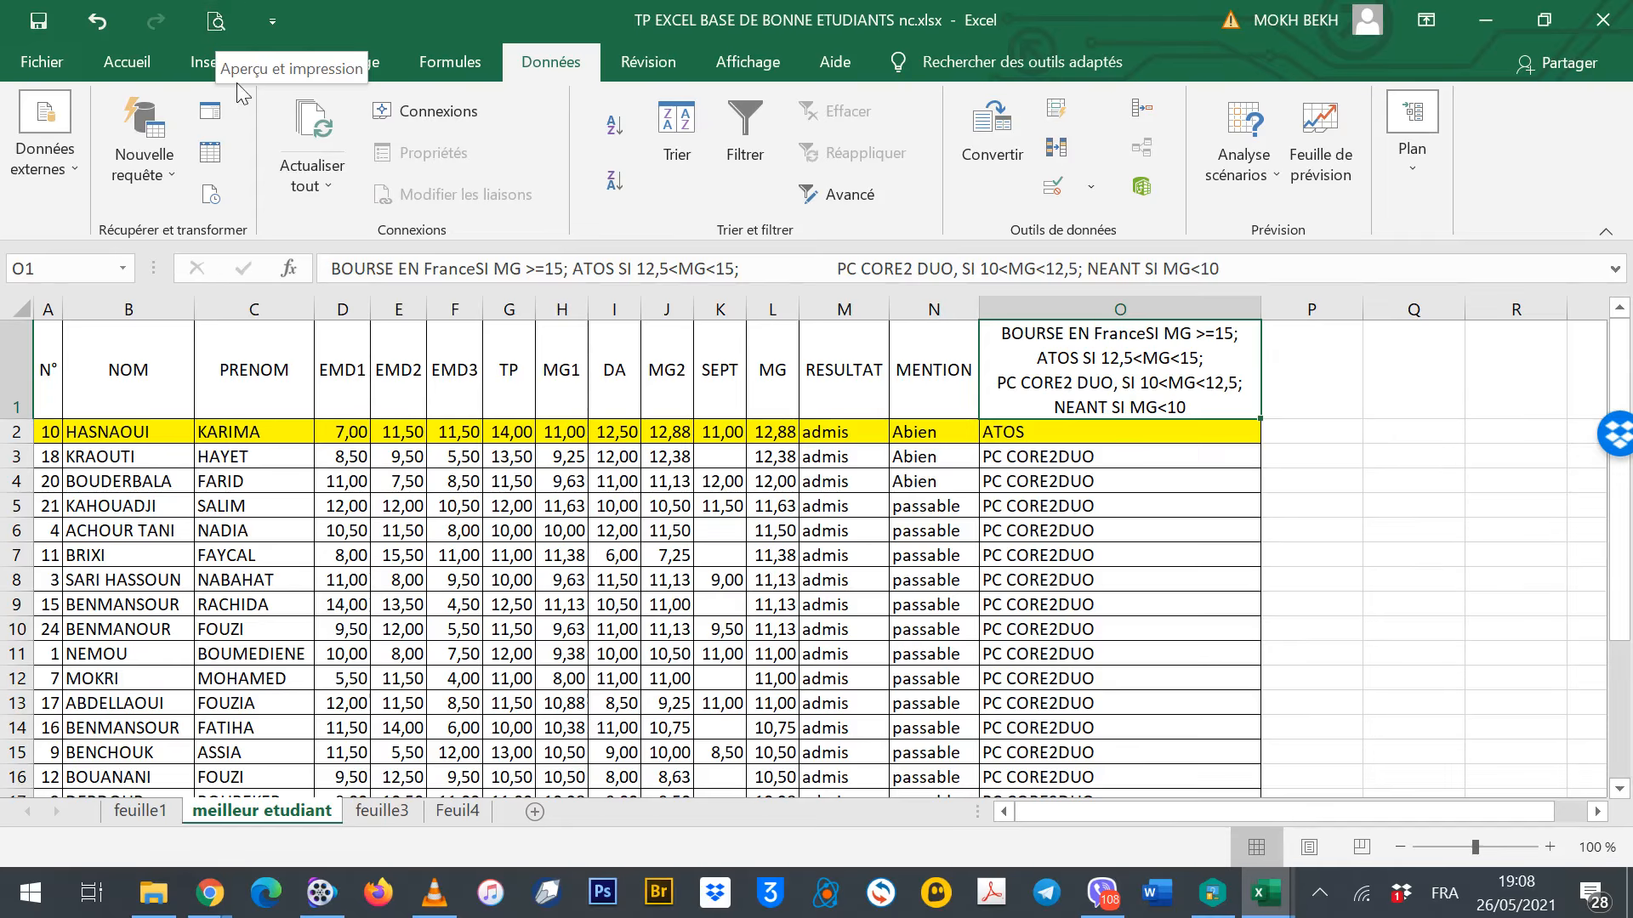
Remove the Aperçu et impression command from the Quick Access commands and add it back
left_click(272, 23)
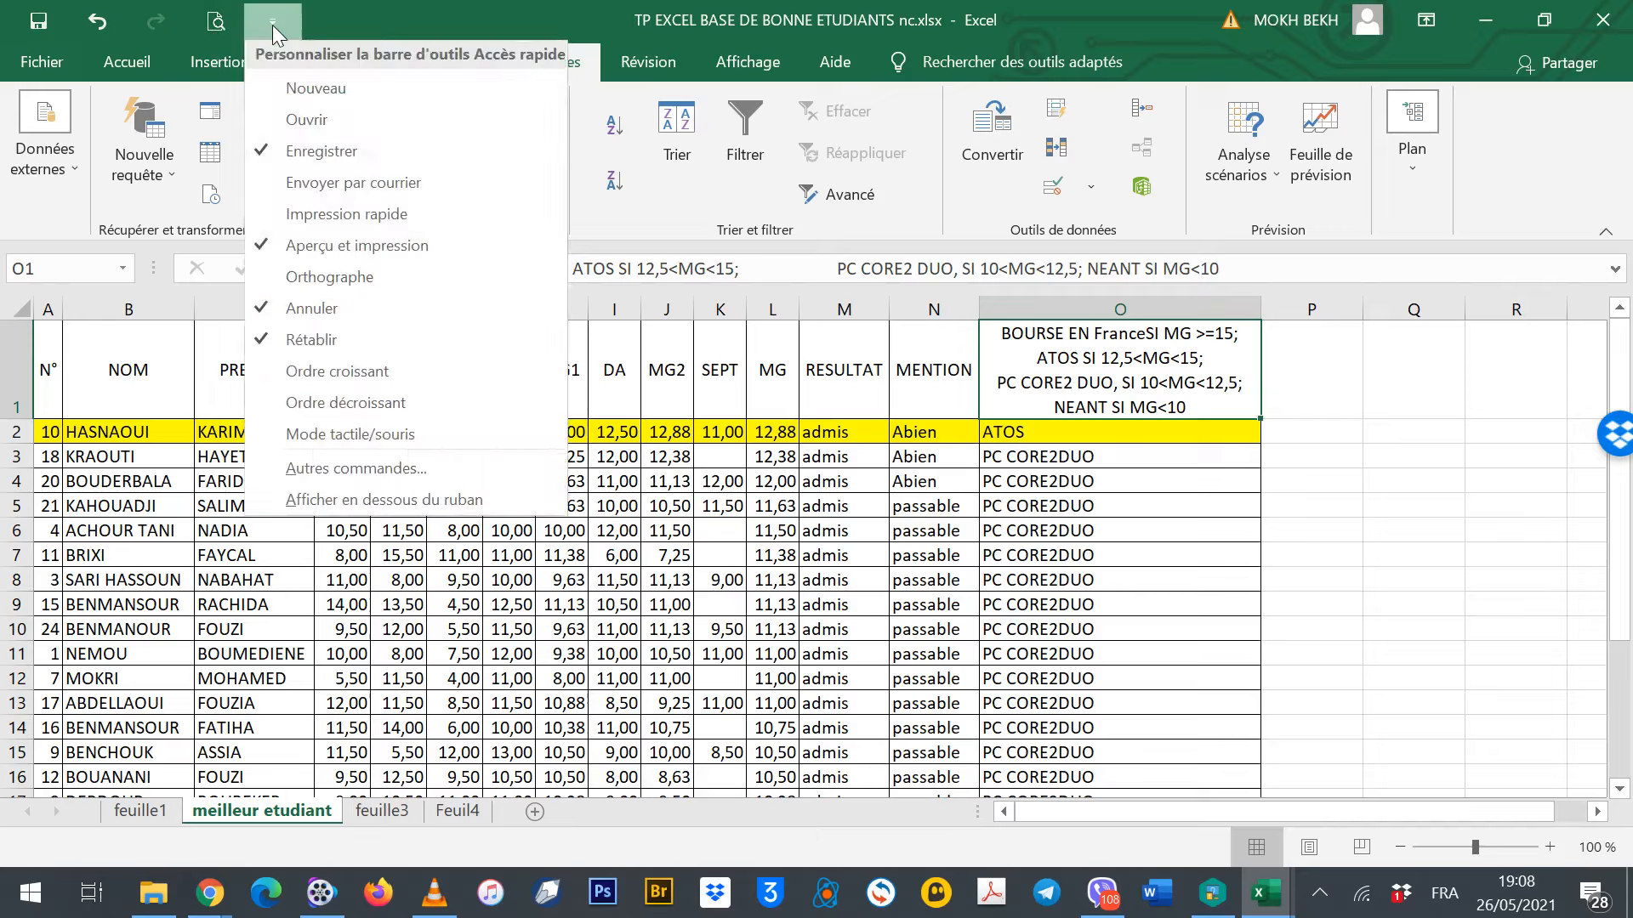
left_click(308, 252)
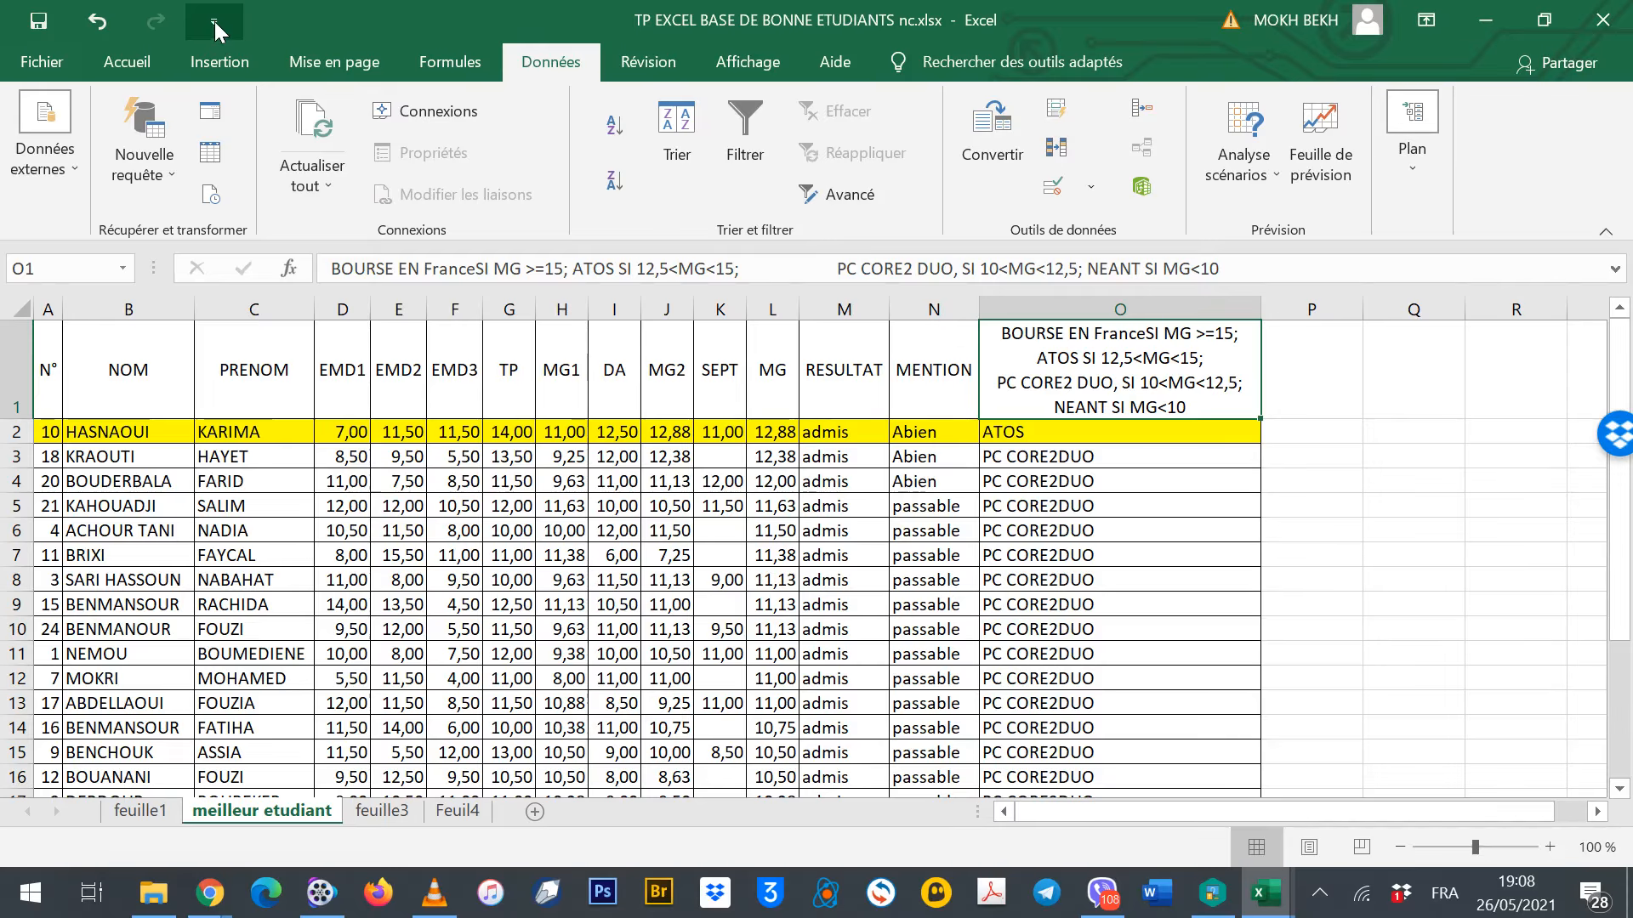
left_click(214, 22)
left_click(266, 252)
Preview the meilleur etudiant sheet for printing and centre its table horizontally on the page in the page setup
left_click(214, 22)
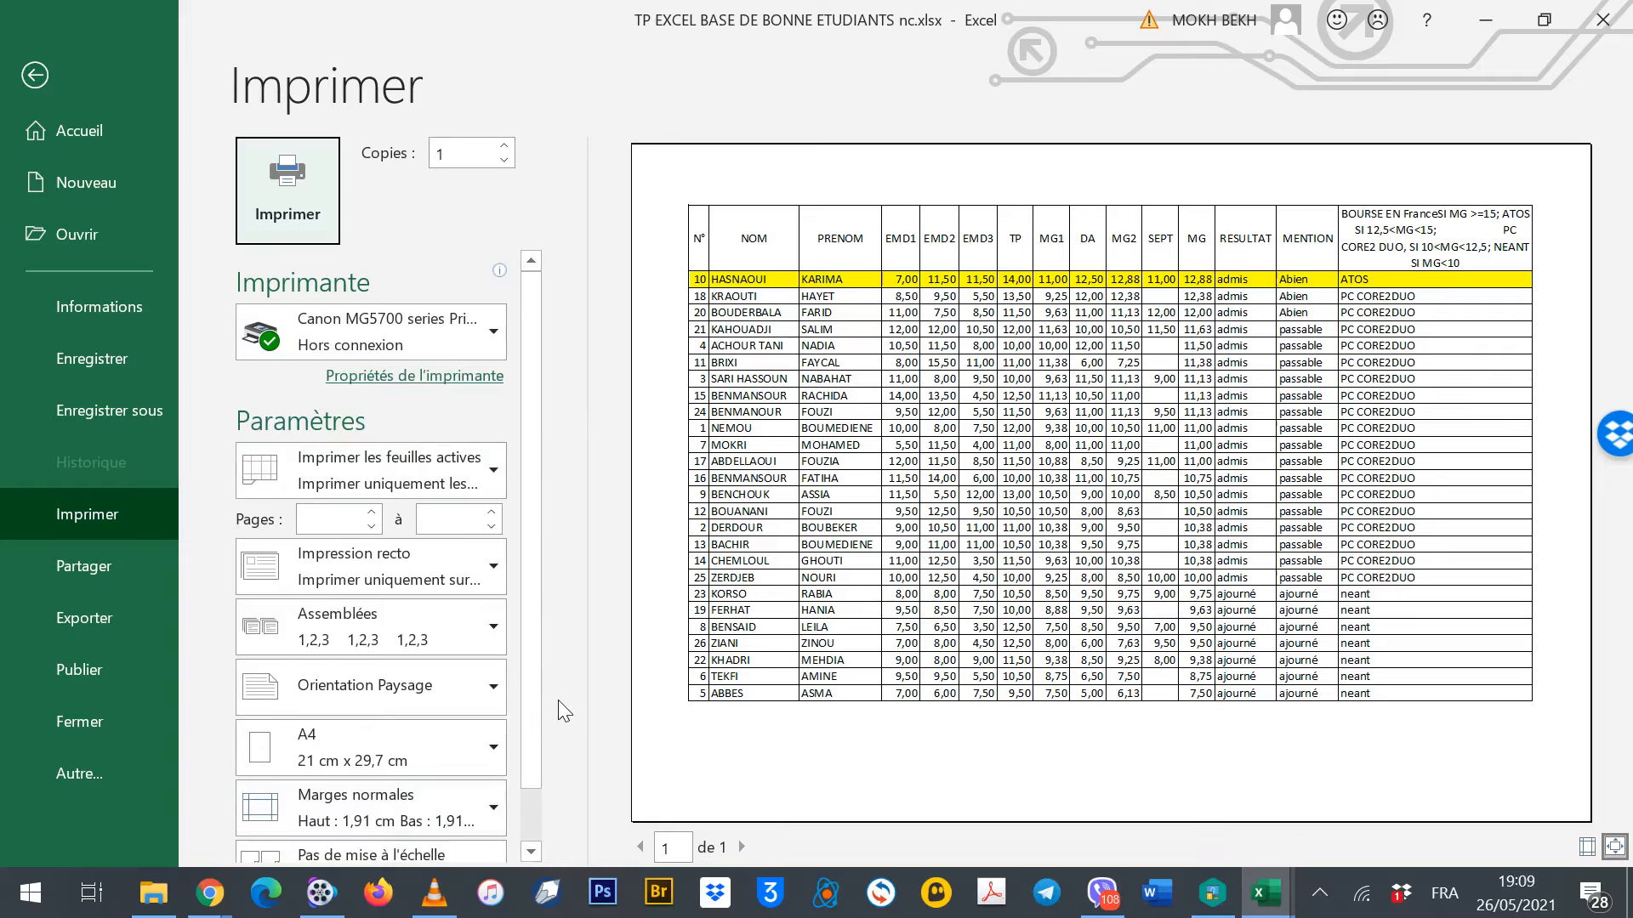
left_click_drag(534, 701, 512, 845)
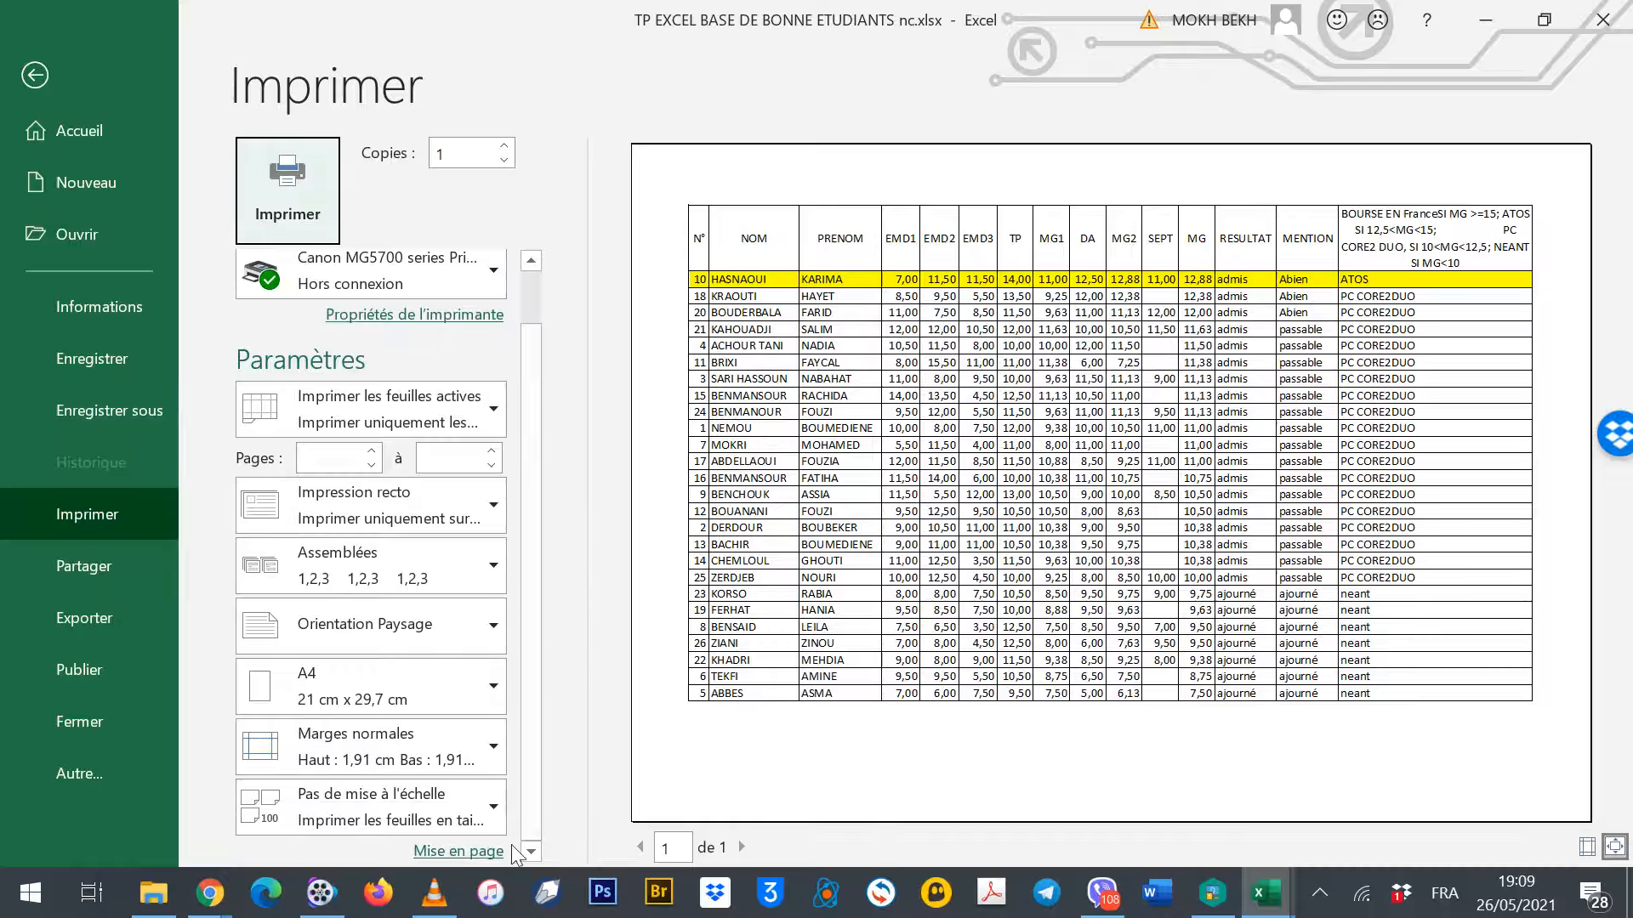
left_click(456, 851)
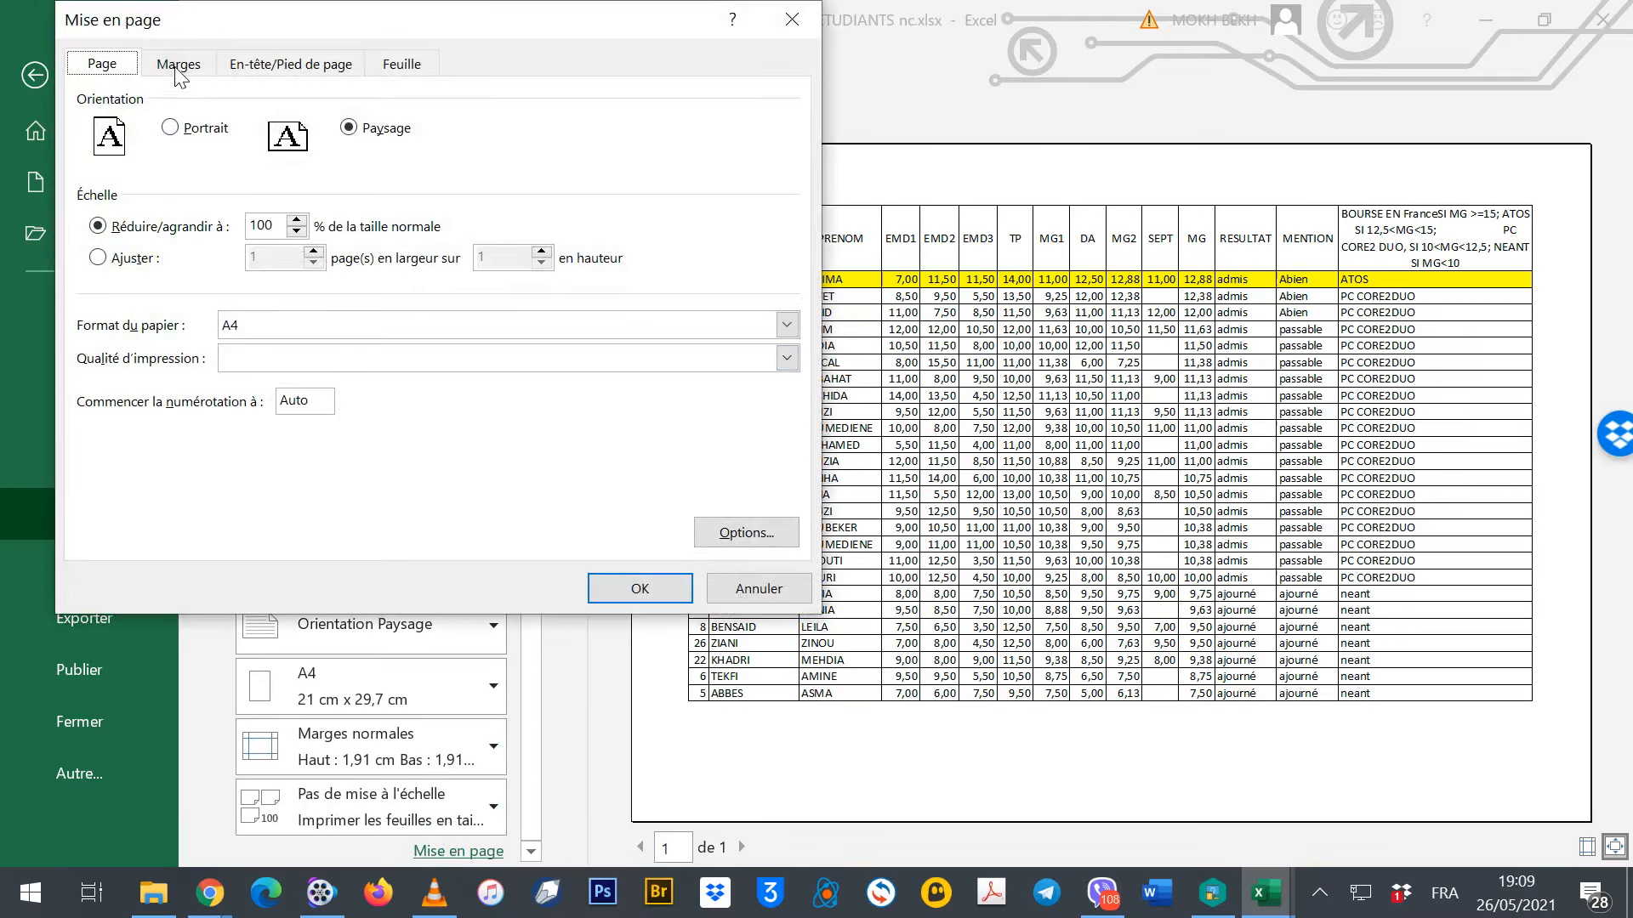
left_click(179, 68)
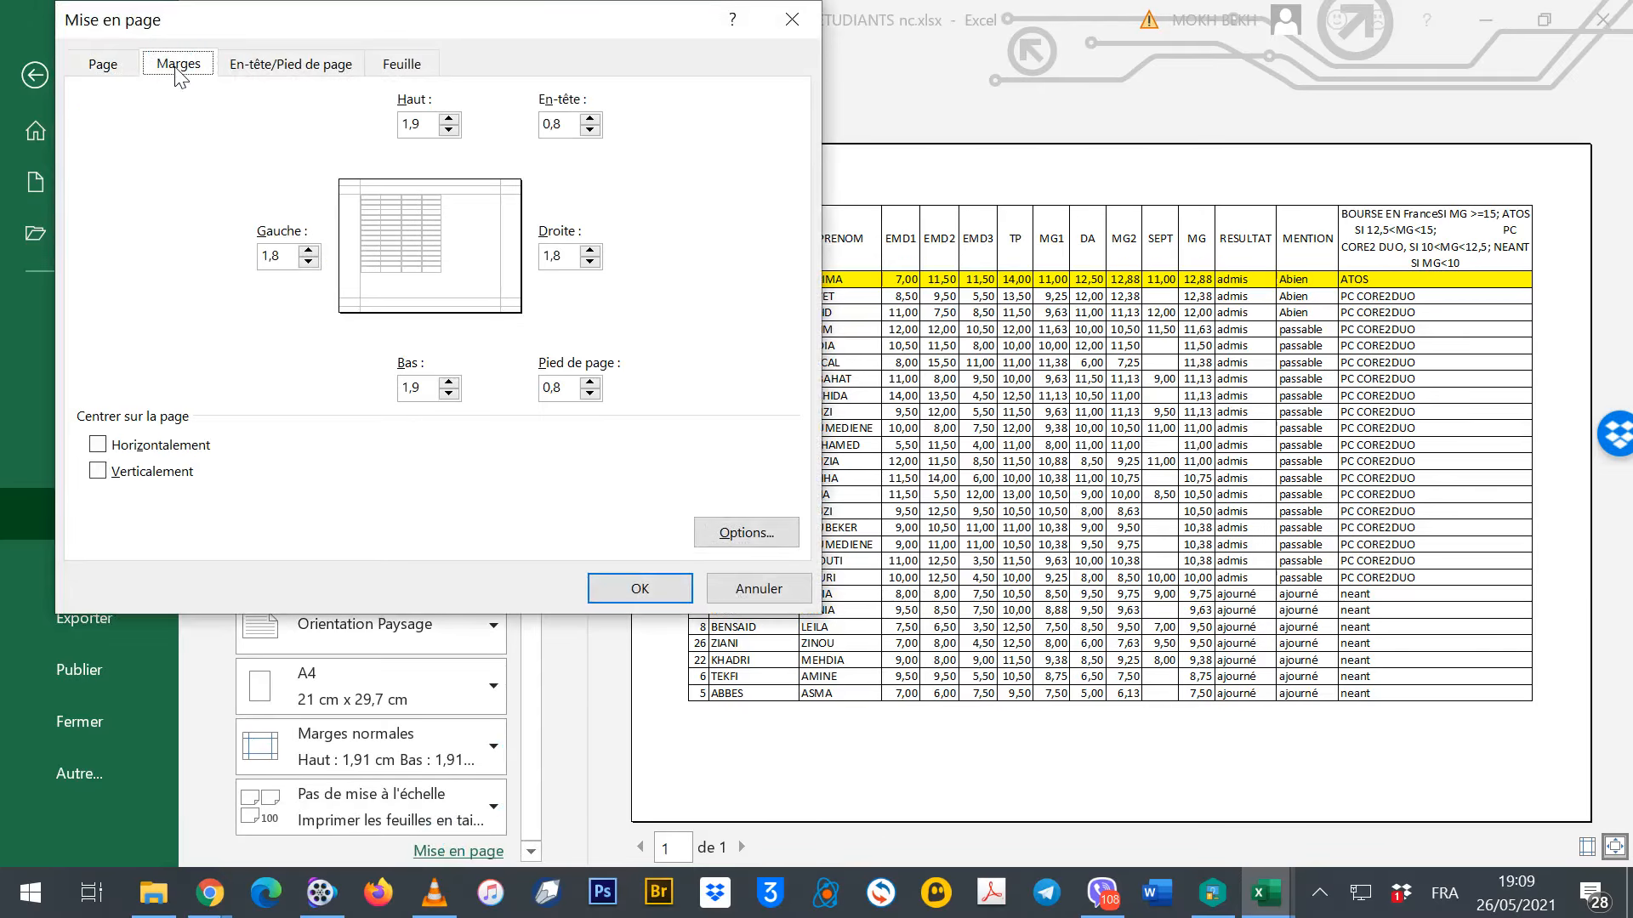
left_click(98, 445)
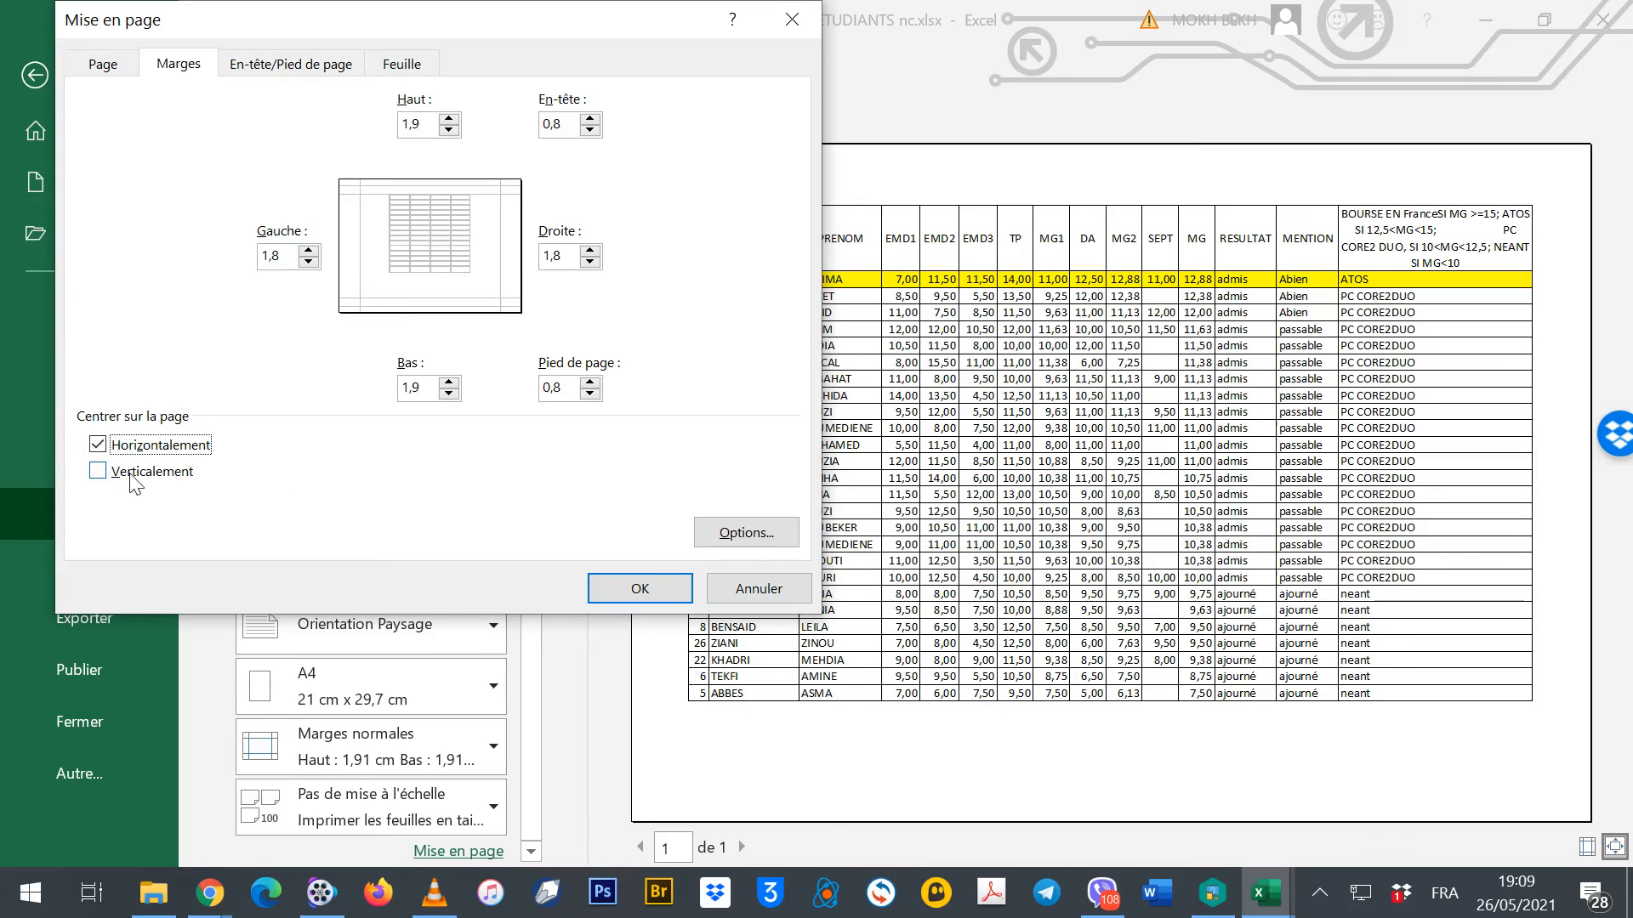
left_click(639, 589)
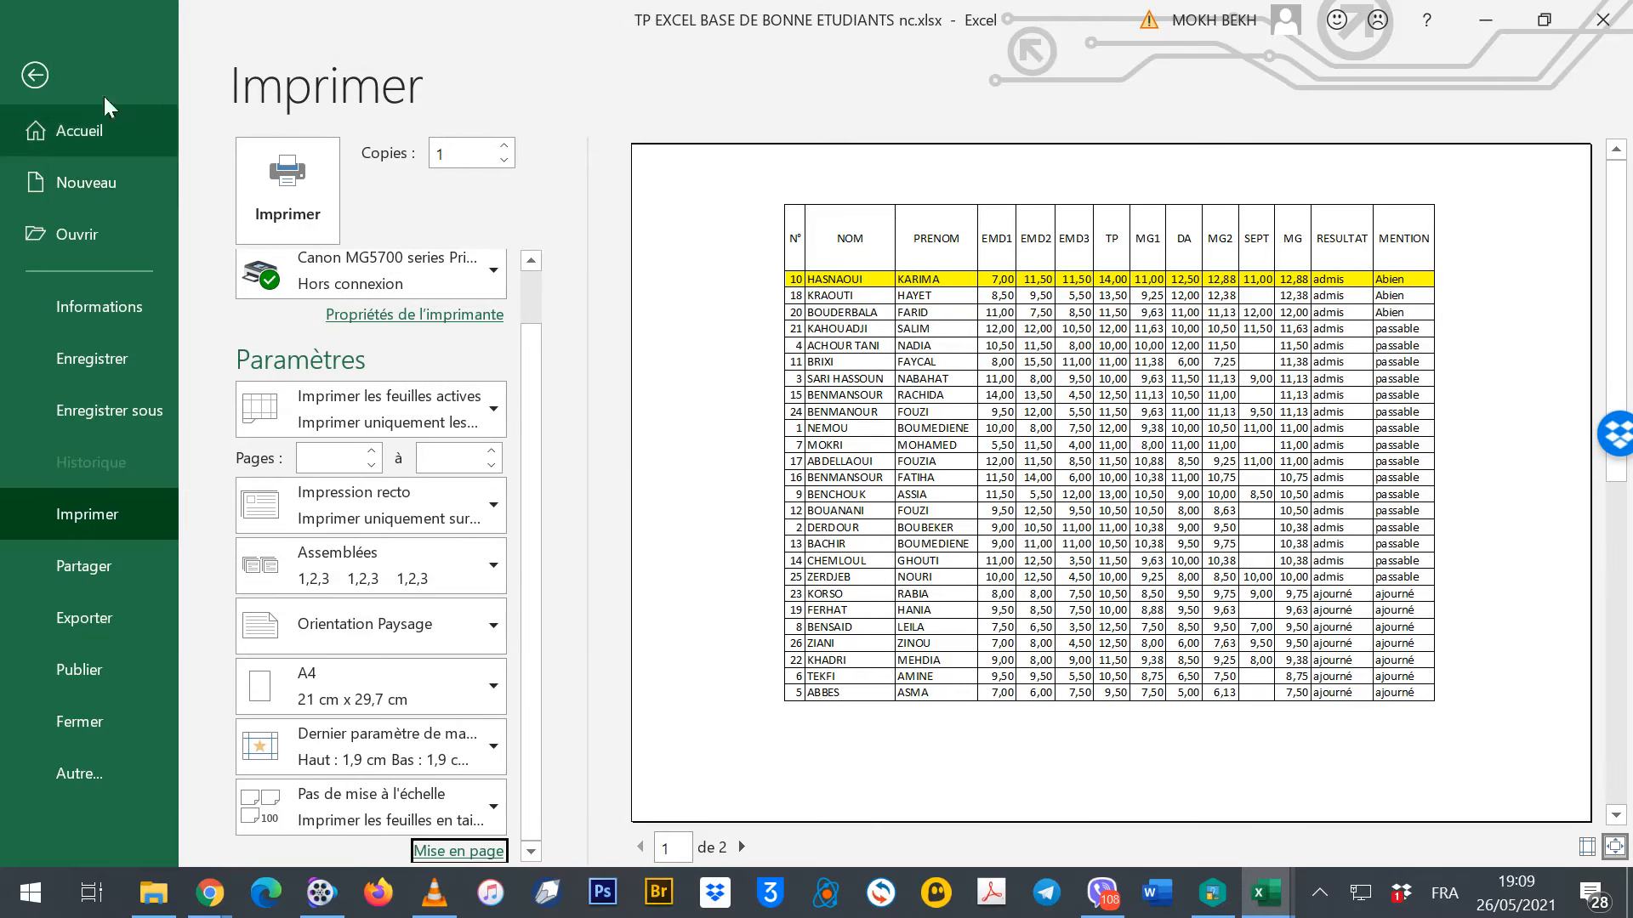
Leave the print preview, examine the page-break lines around the table on meilleur etudiant, and return to feuille1
left_click(38, 76)
scroll(1074, 614, "down", 2)
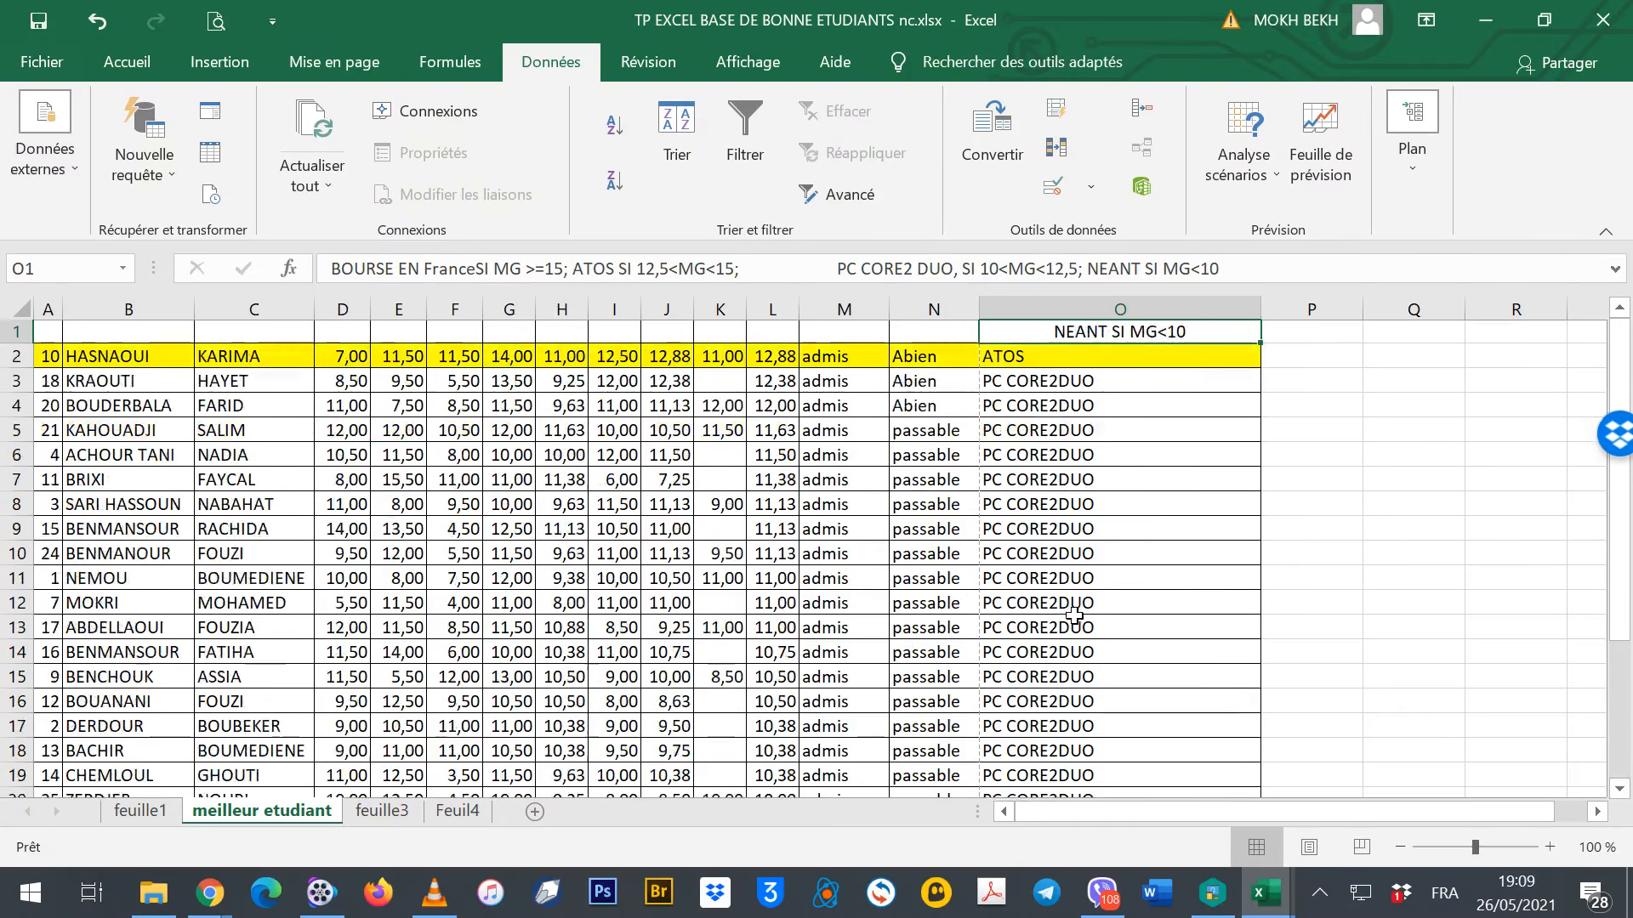
scroll(1114, 602, "down", 2)
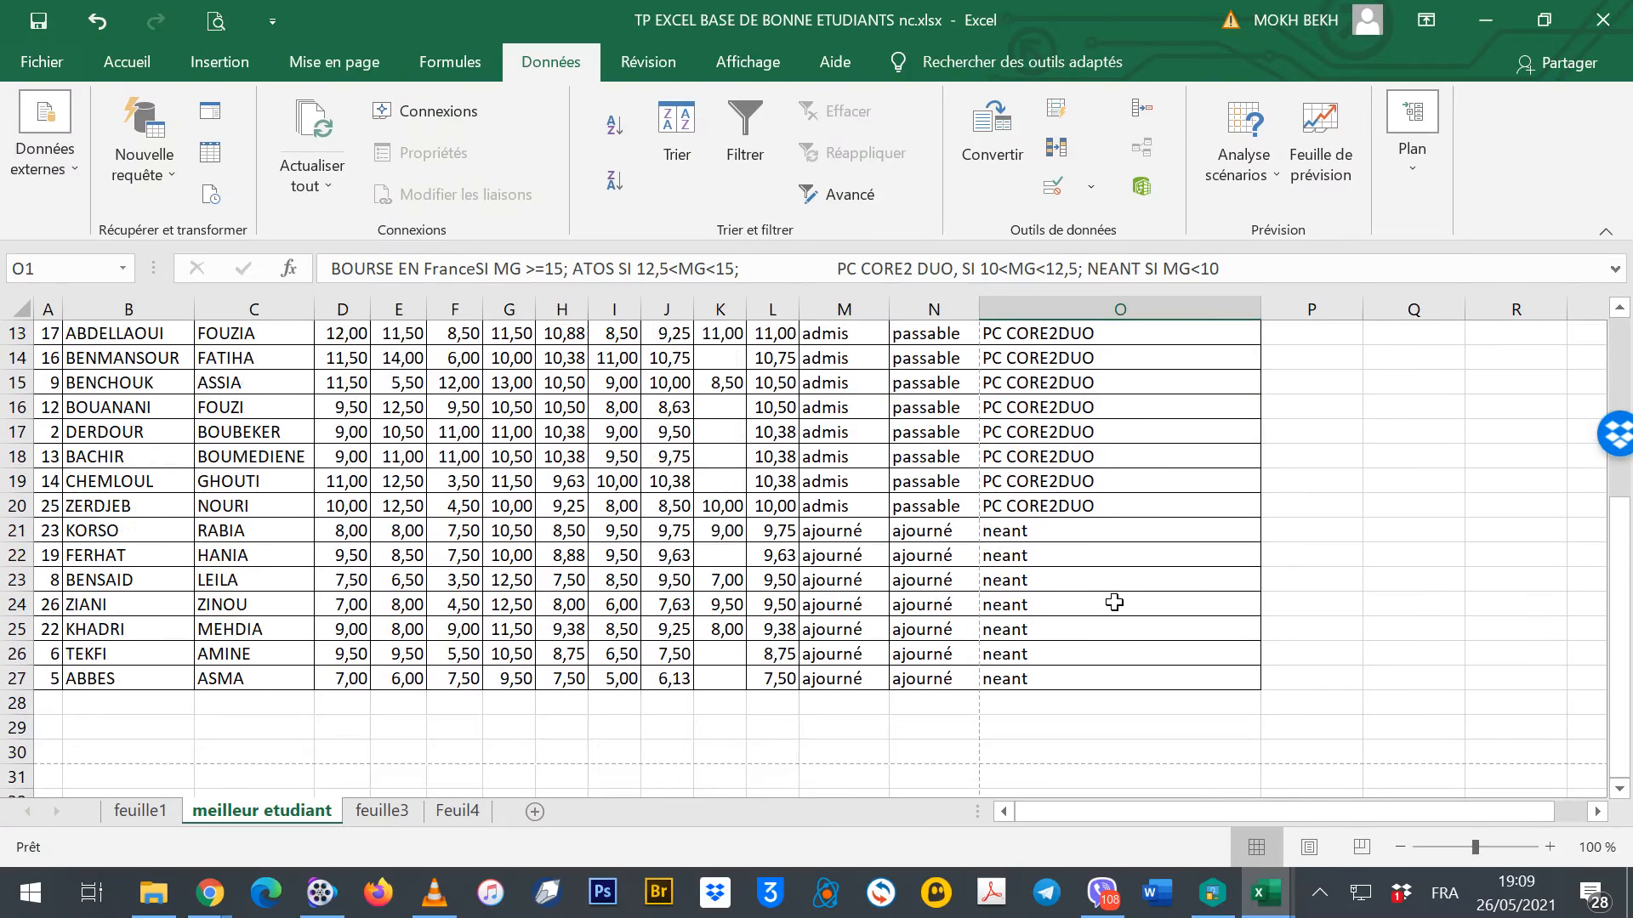
scroll(1114, 602, "down", 4)
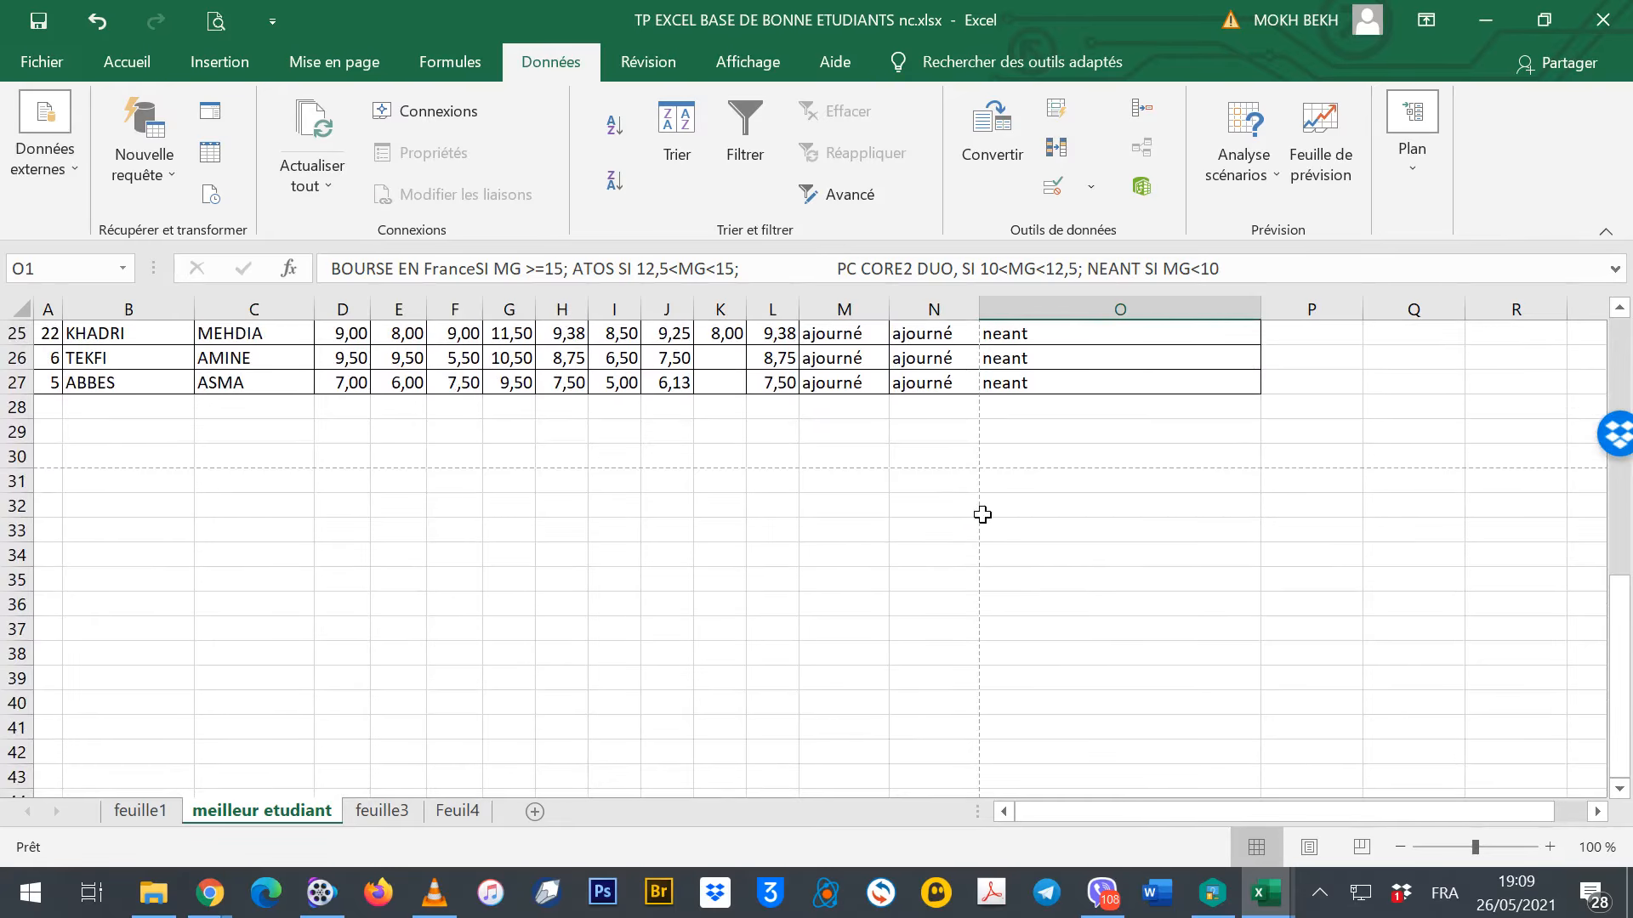
scroll(972, 642, "up", 8)
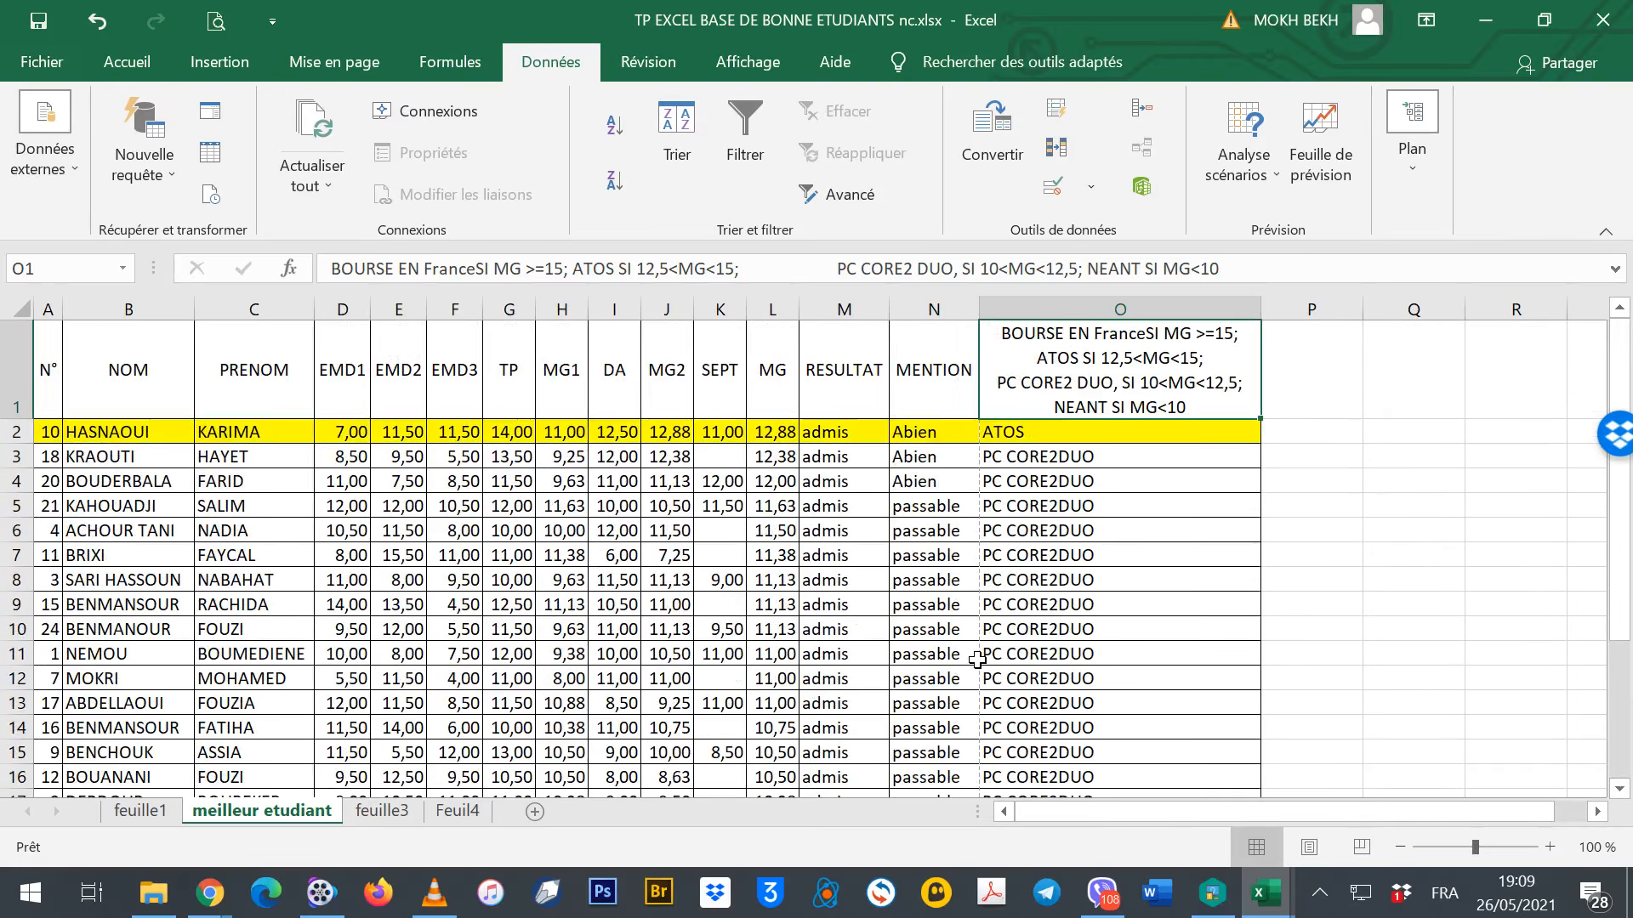
left_click(140, 811)
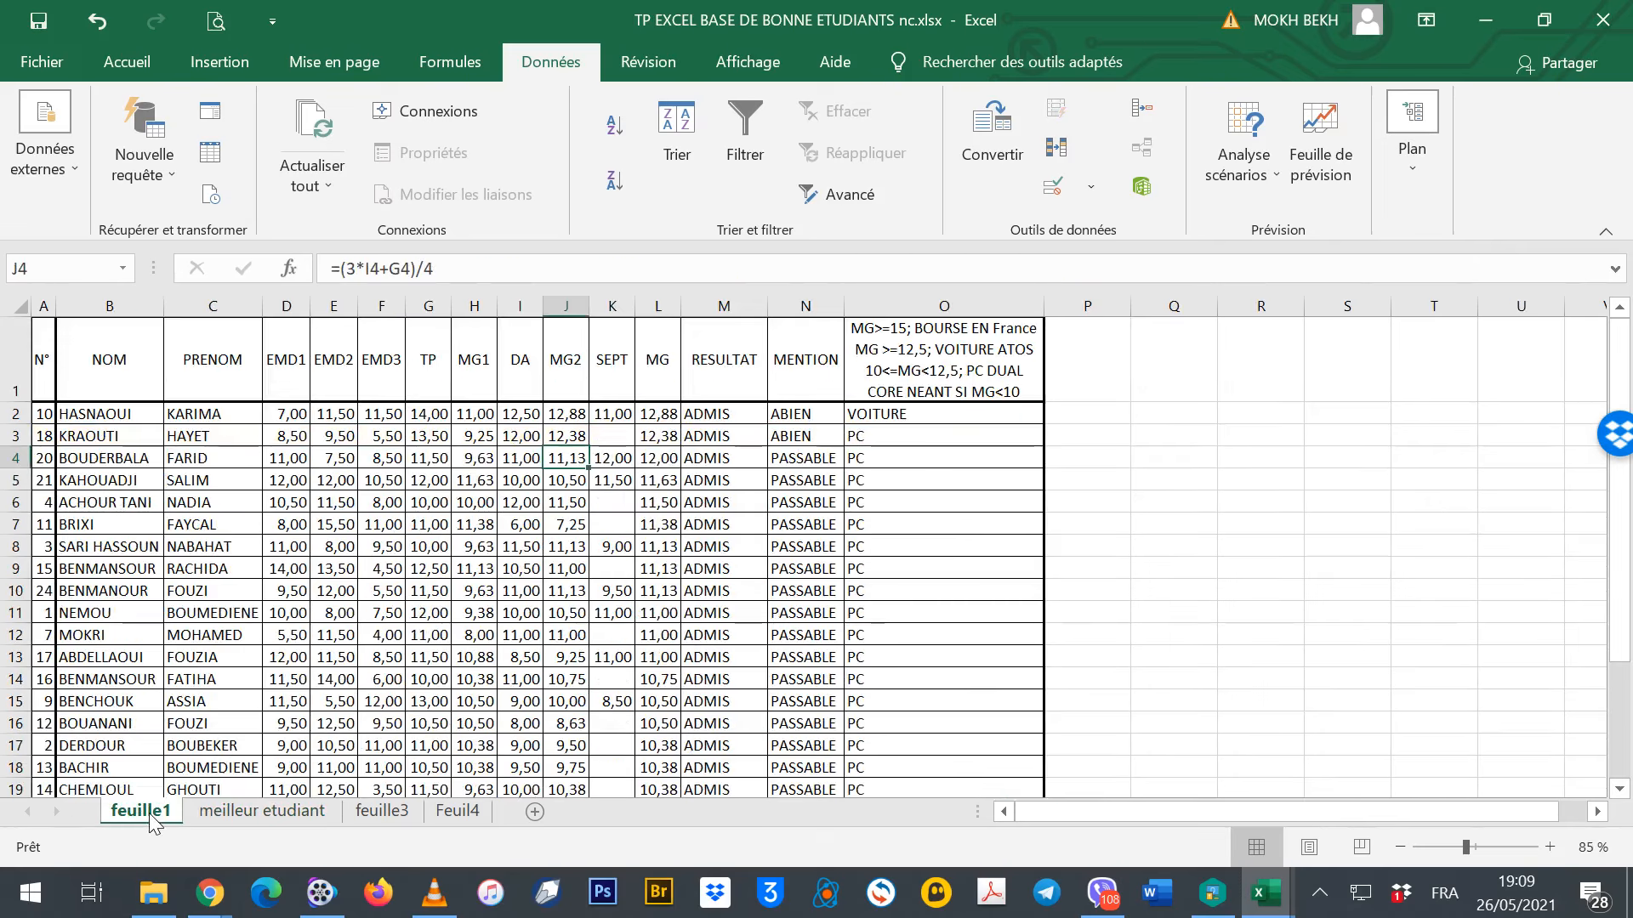
Preview feuille1 for printing, set its page orientation to Paysage, and check the page-break lines around the table
left_click(718, 590)
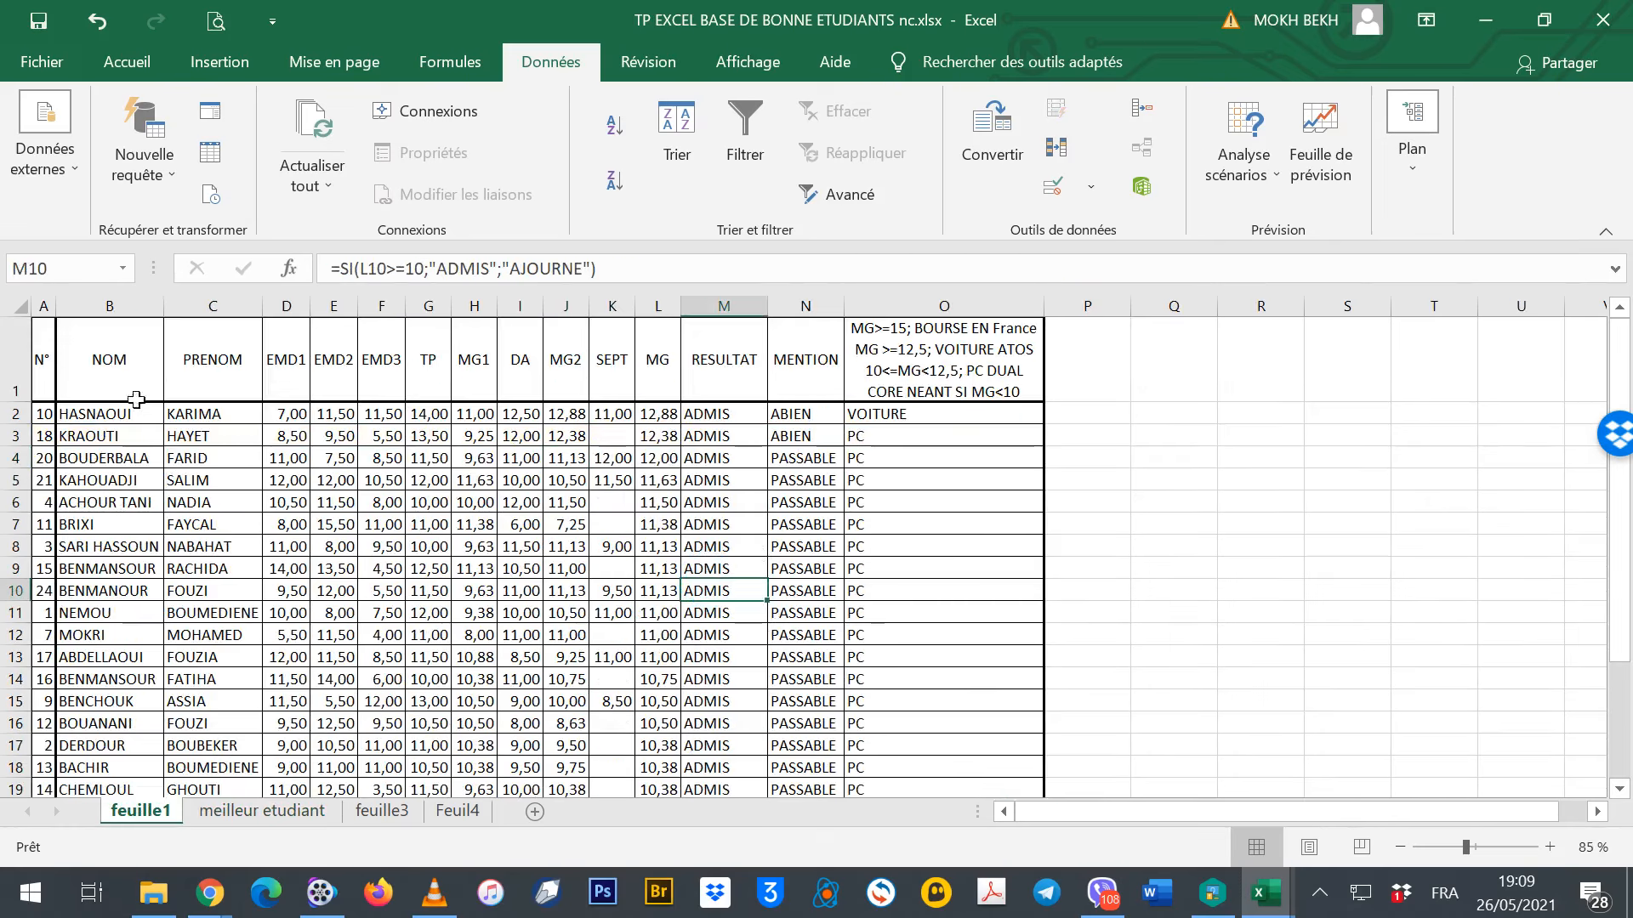
left_click(214, 18)
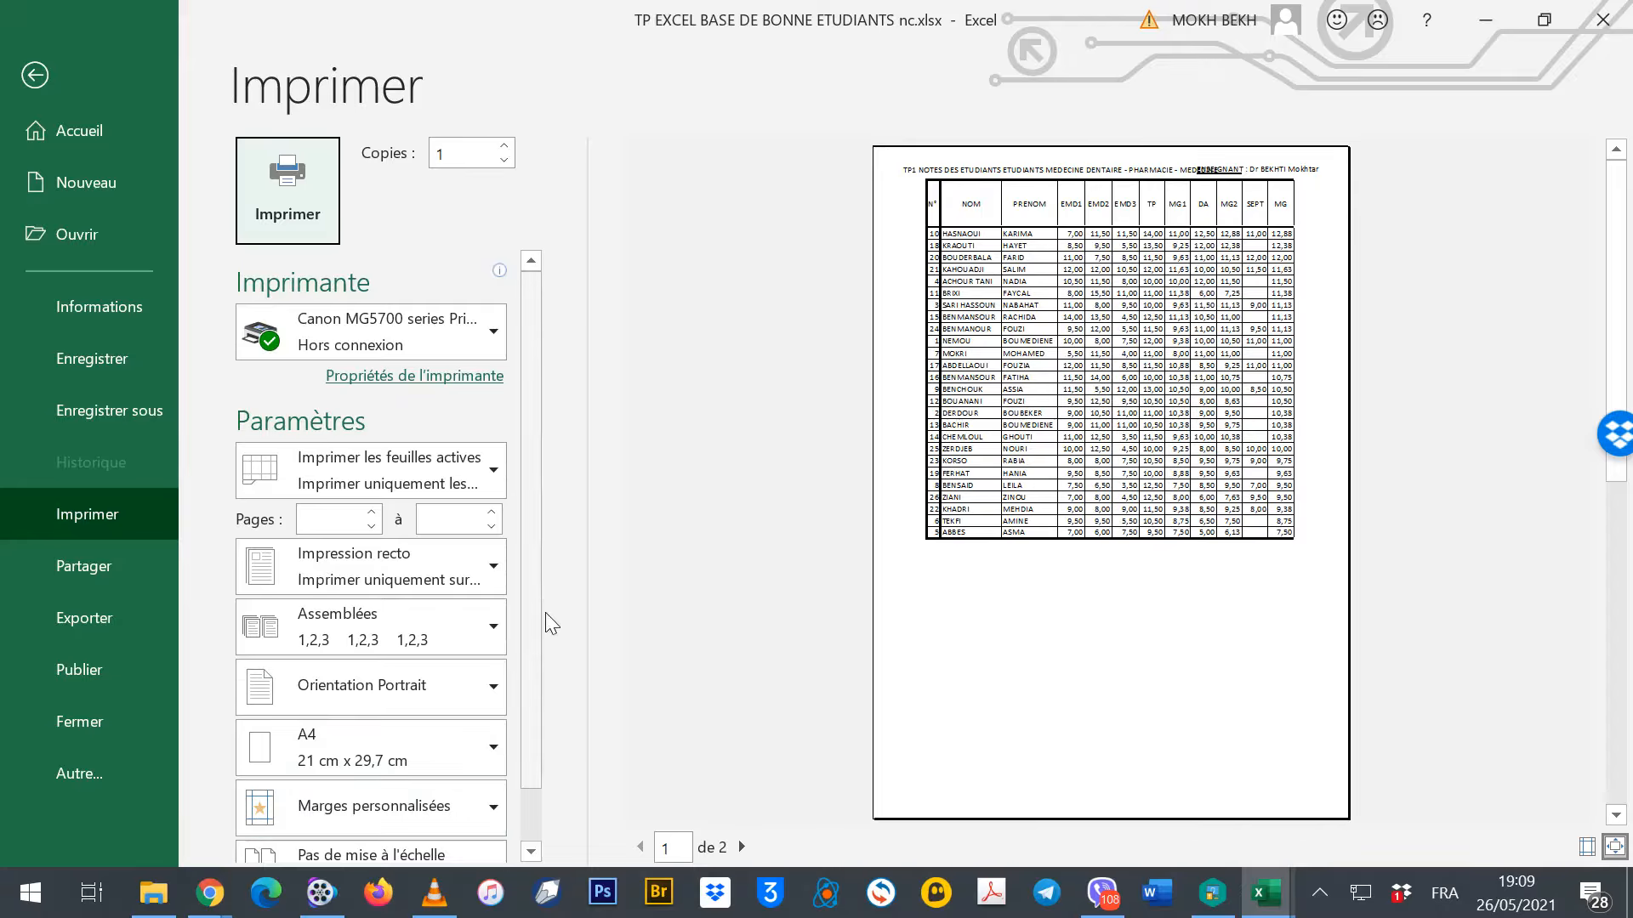
scroll(528, 656, "down", 2)
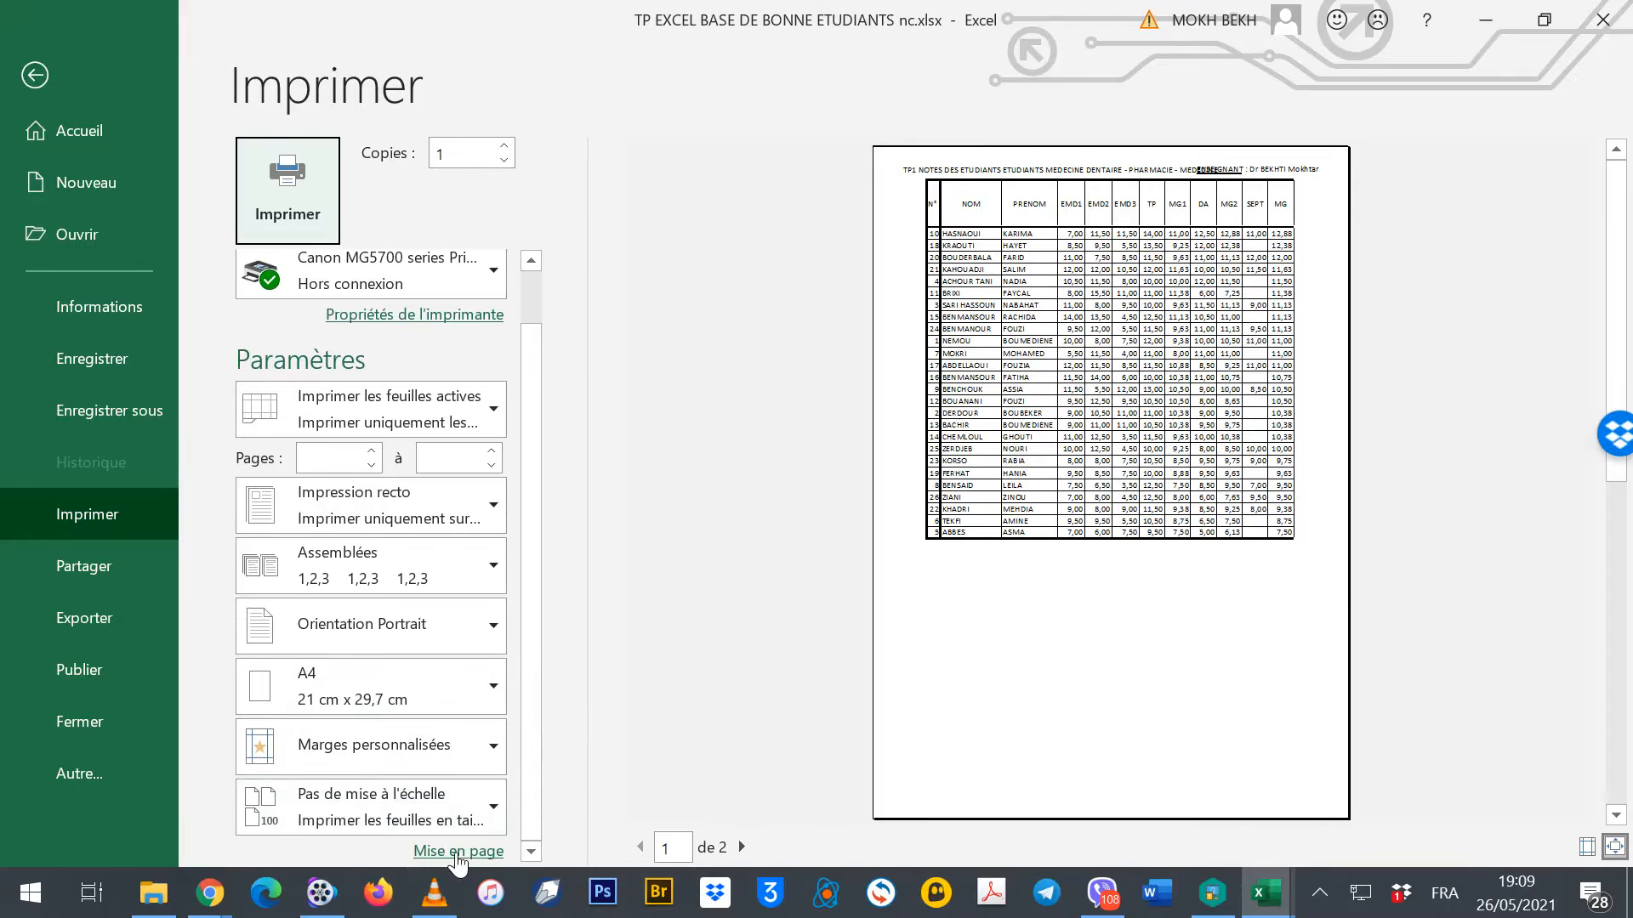
left_click(455, 850)
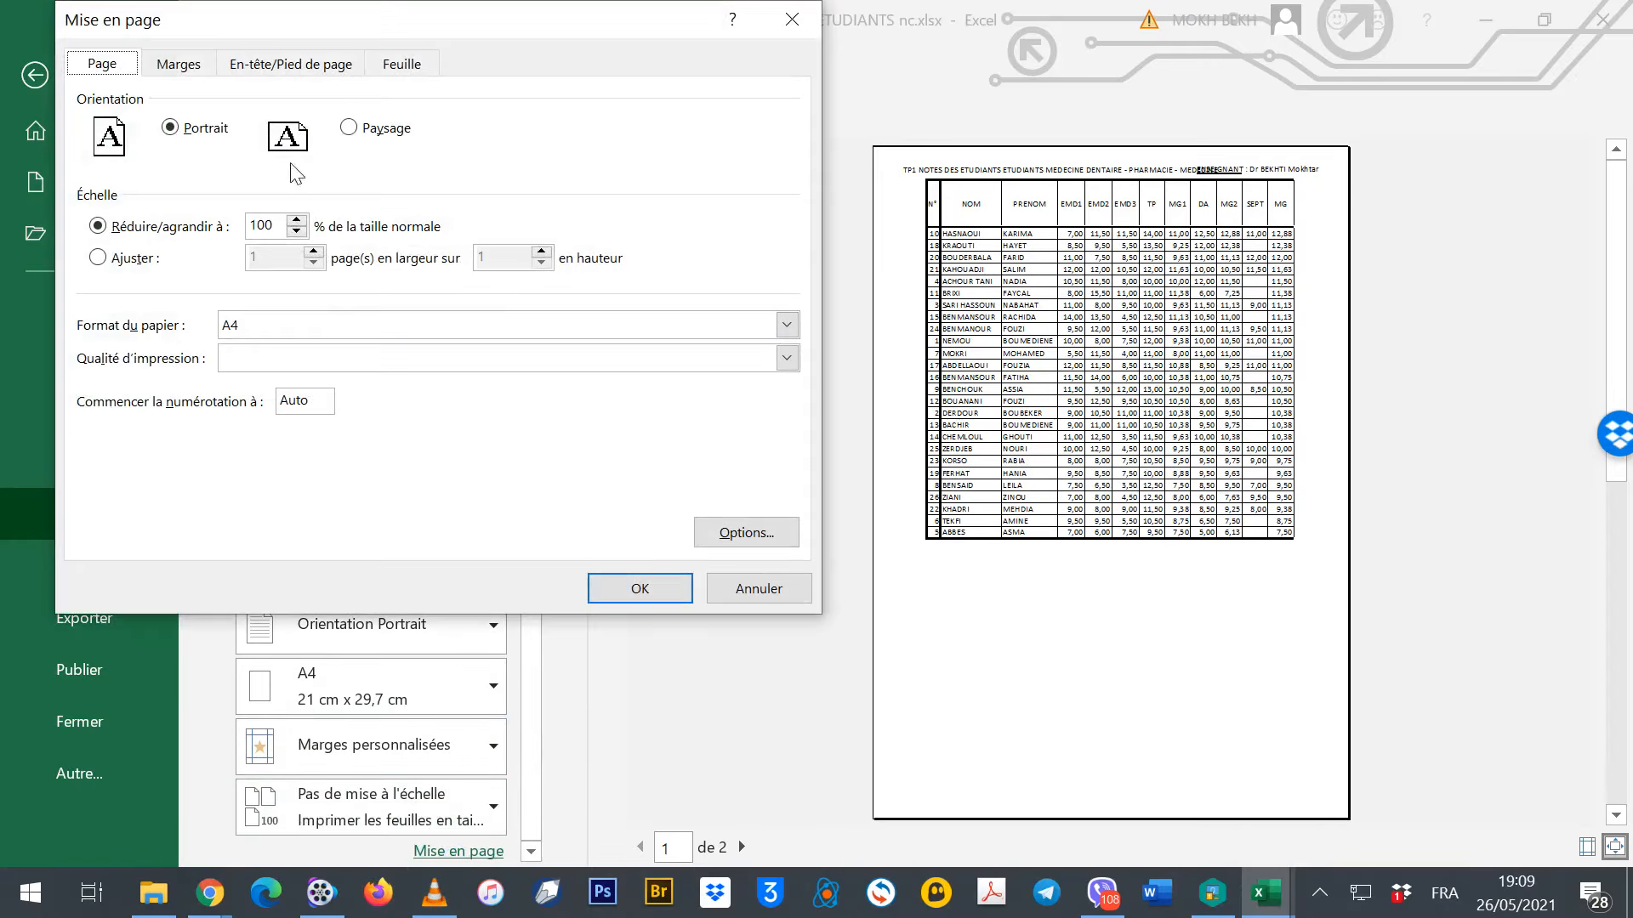
left_click(356, 130)
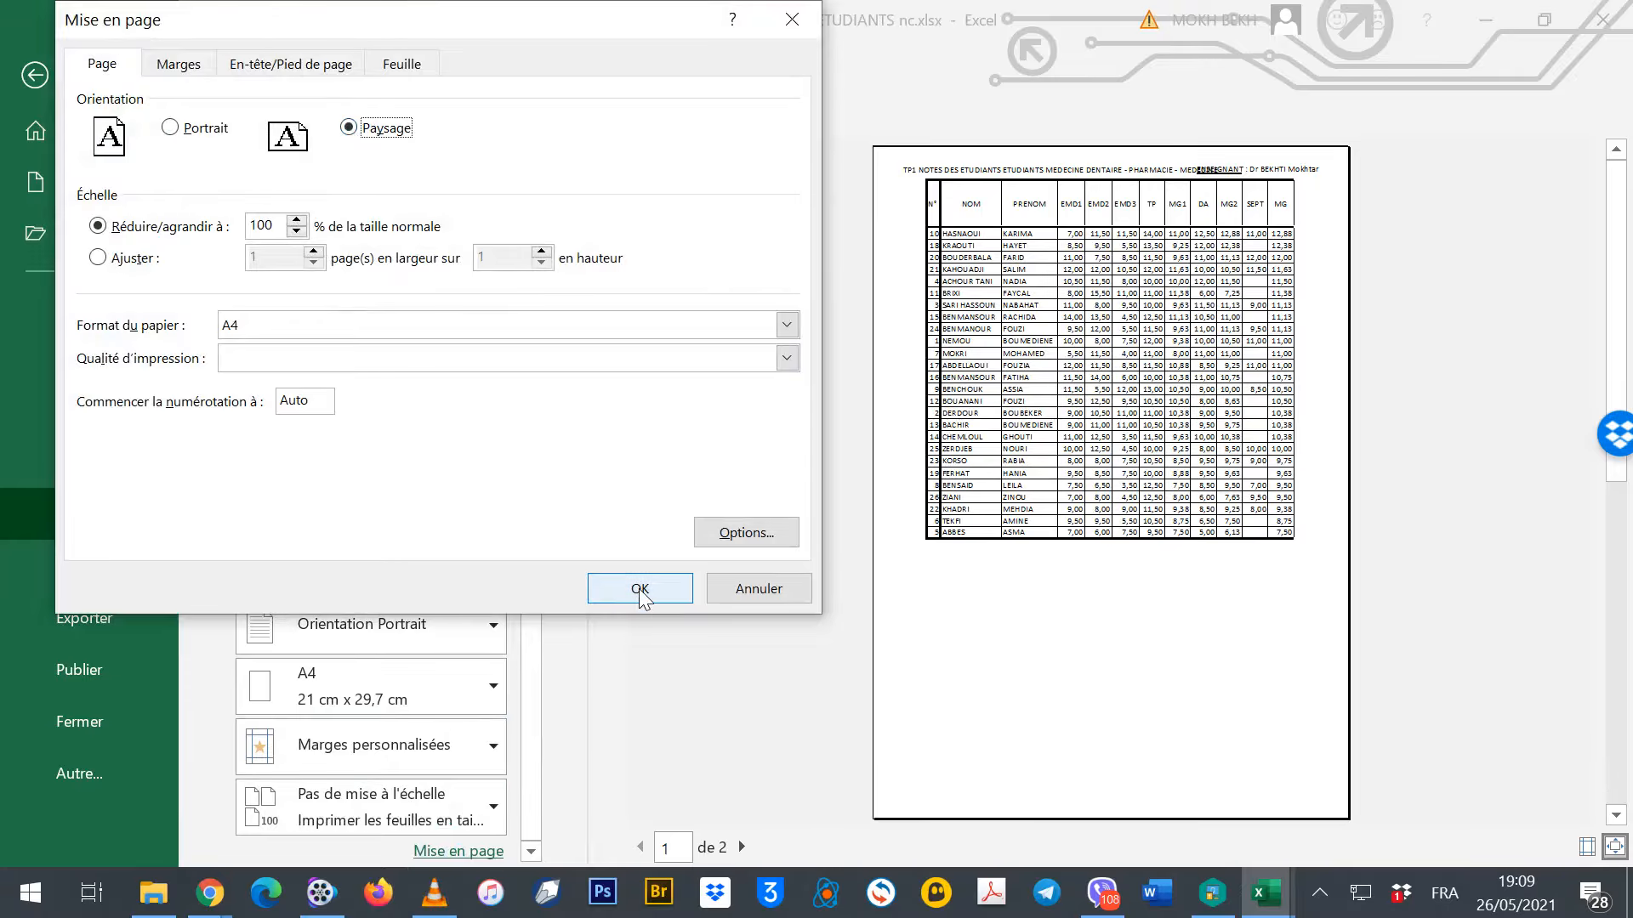
left_click(637, 588)
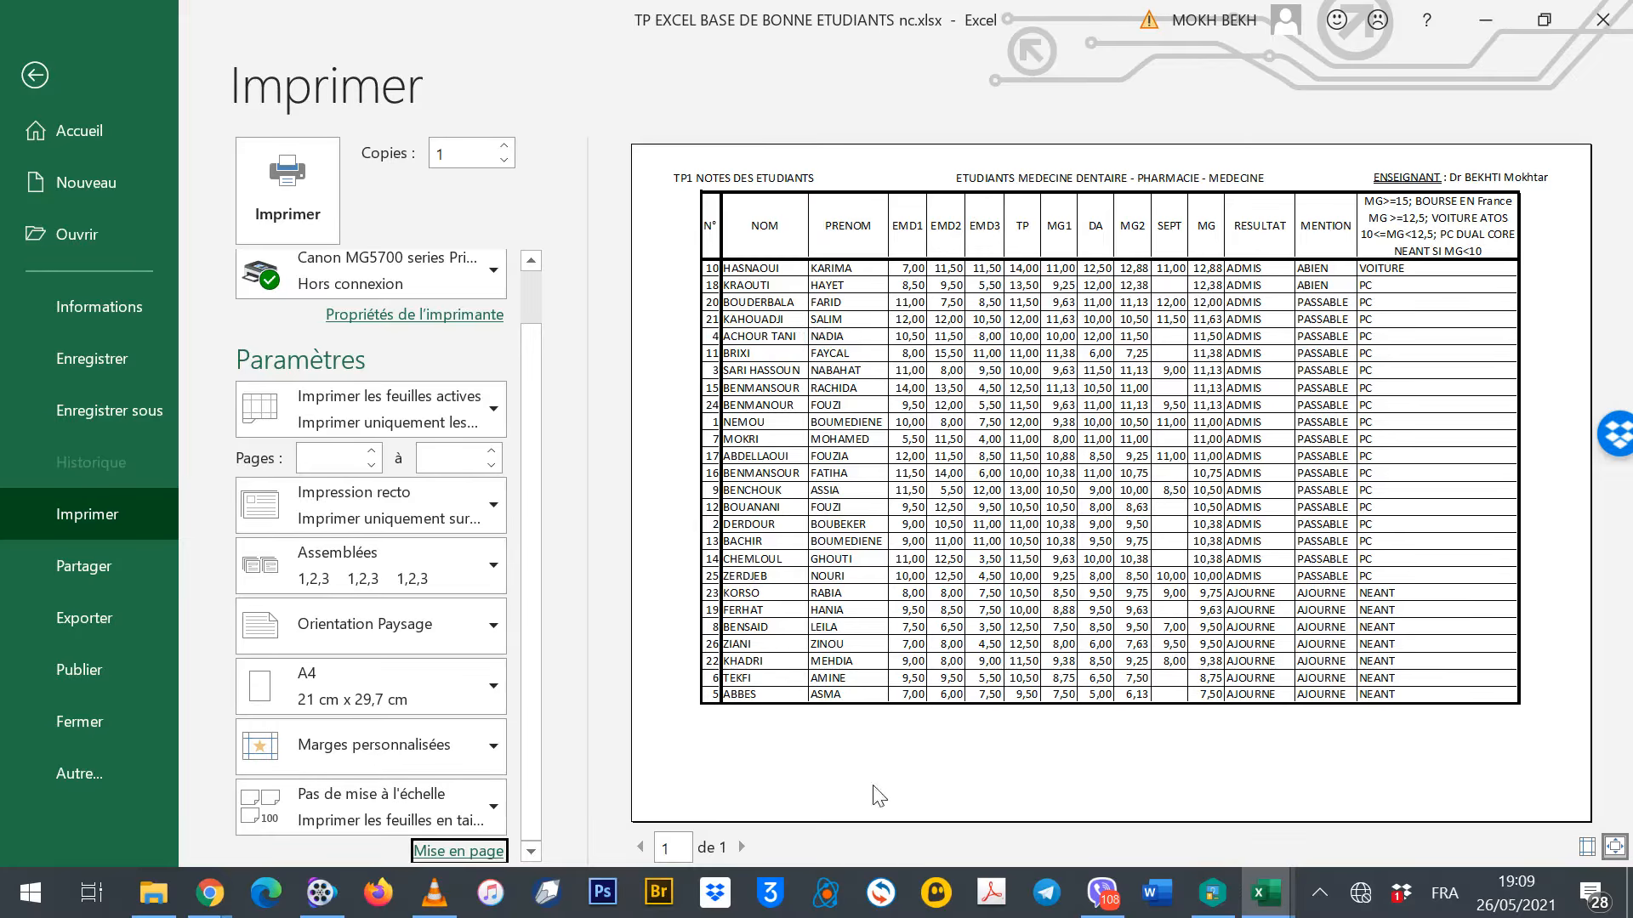
left_click(39, 88)
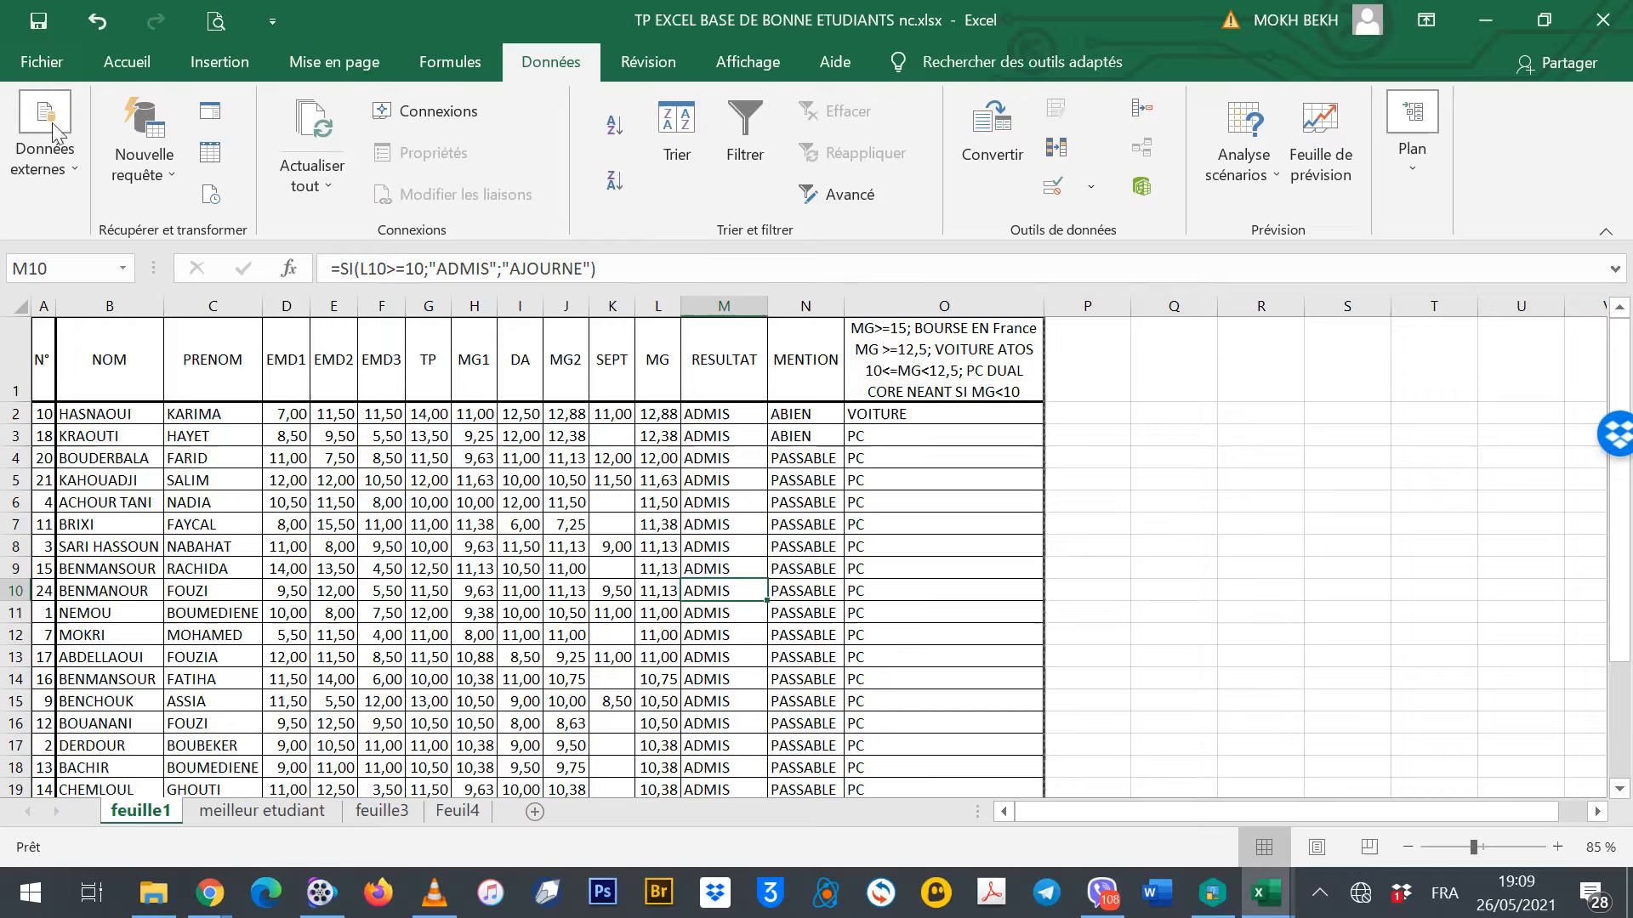
scroll(657, 637, "down", 5)
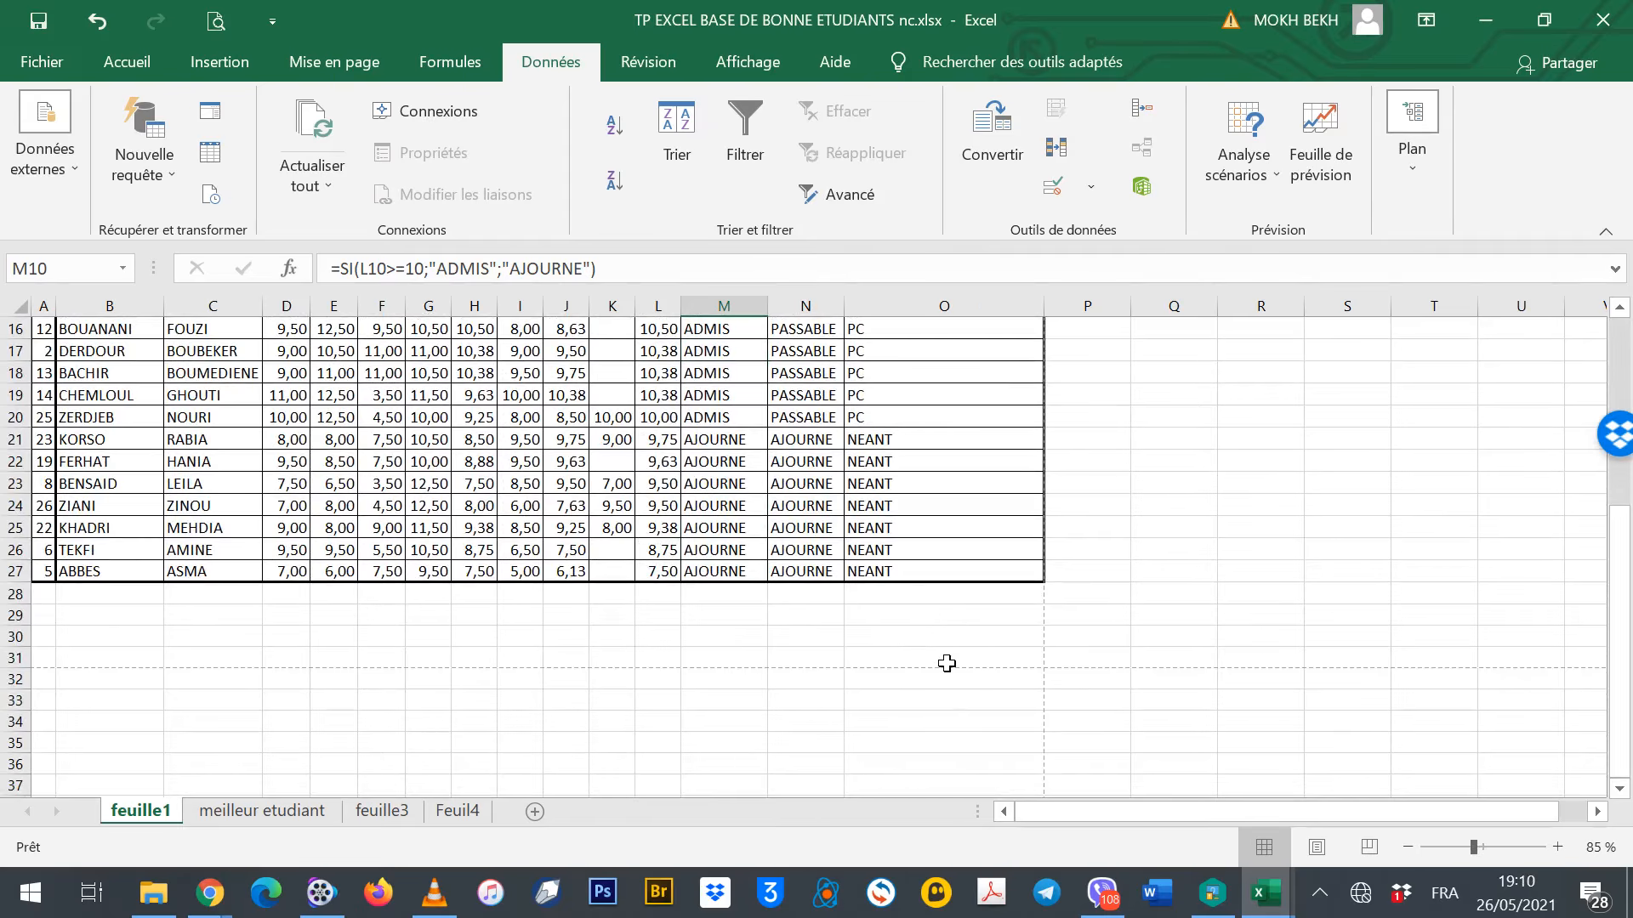
scroll(946, 664, "up", 5)
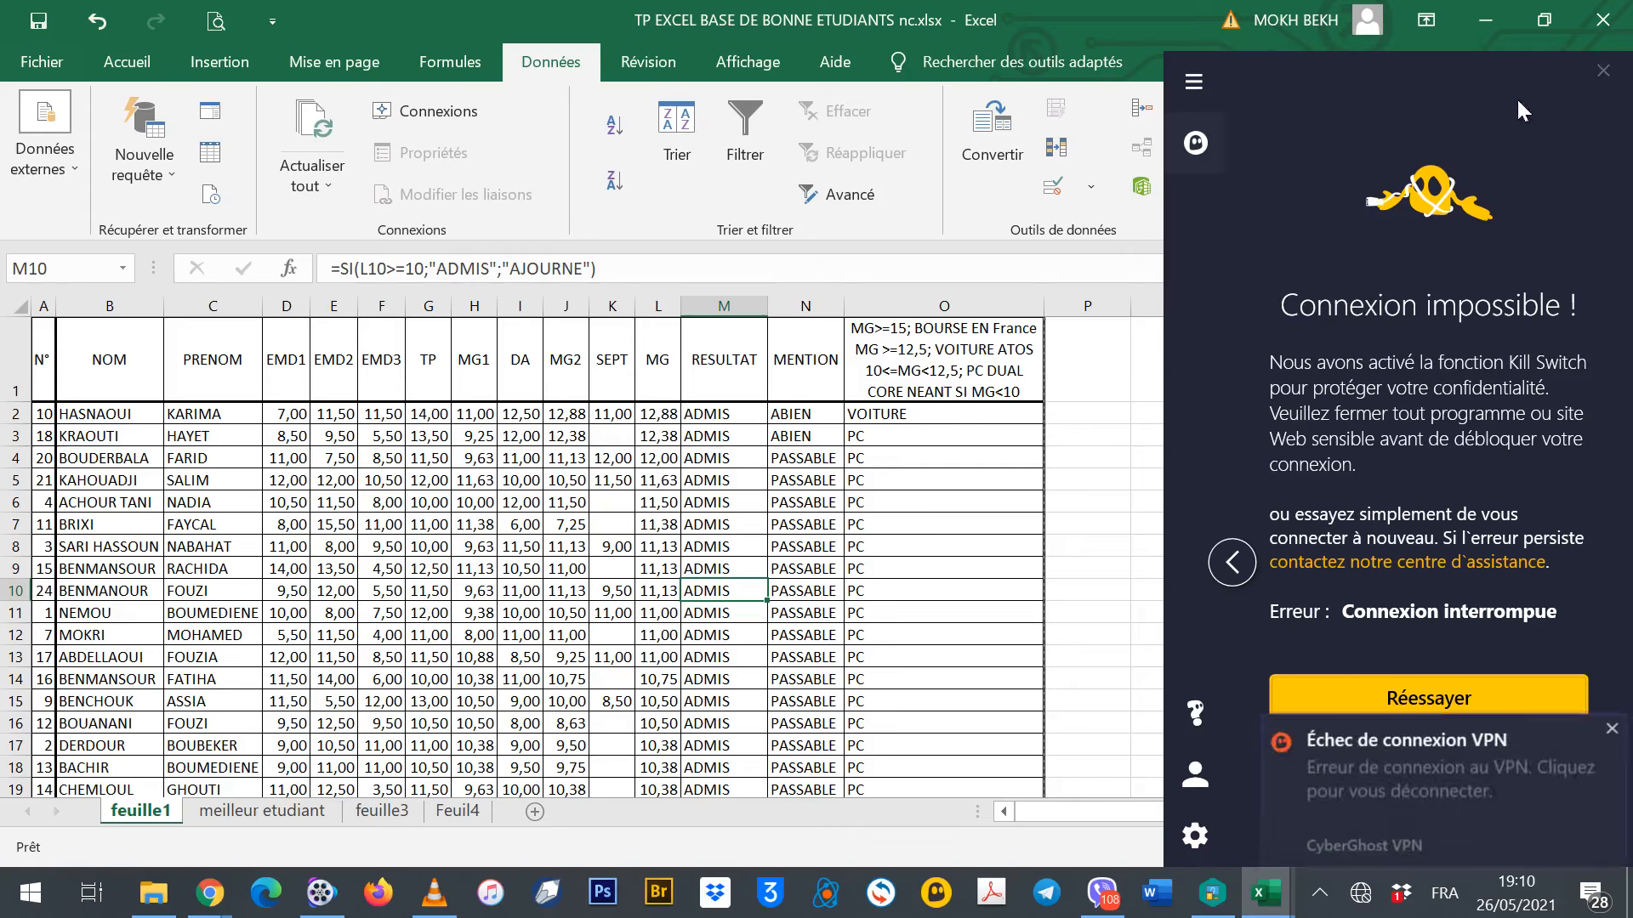
Dismiss the CyberGhost VPN connection notification and close the VPN window covering the sheet
left_click(1598, 79)
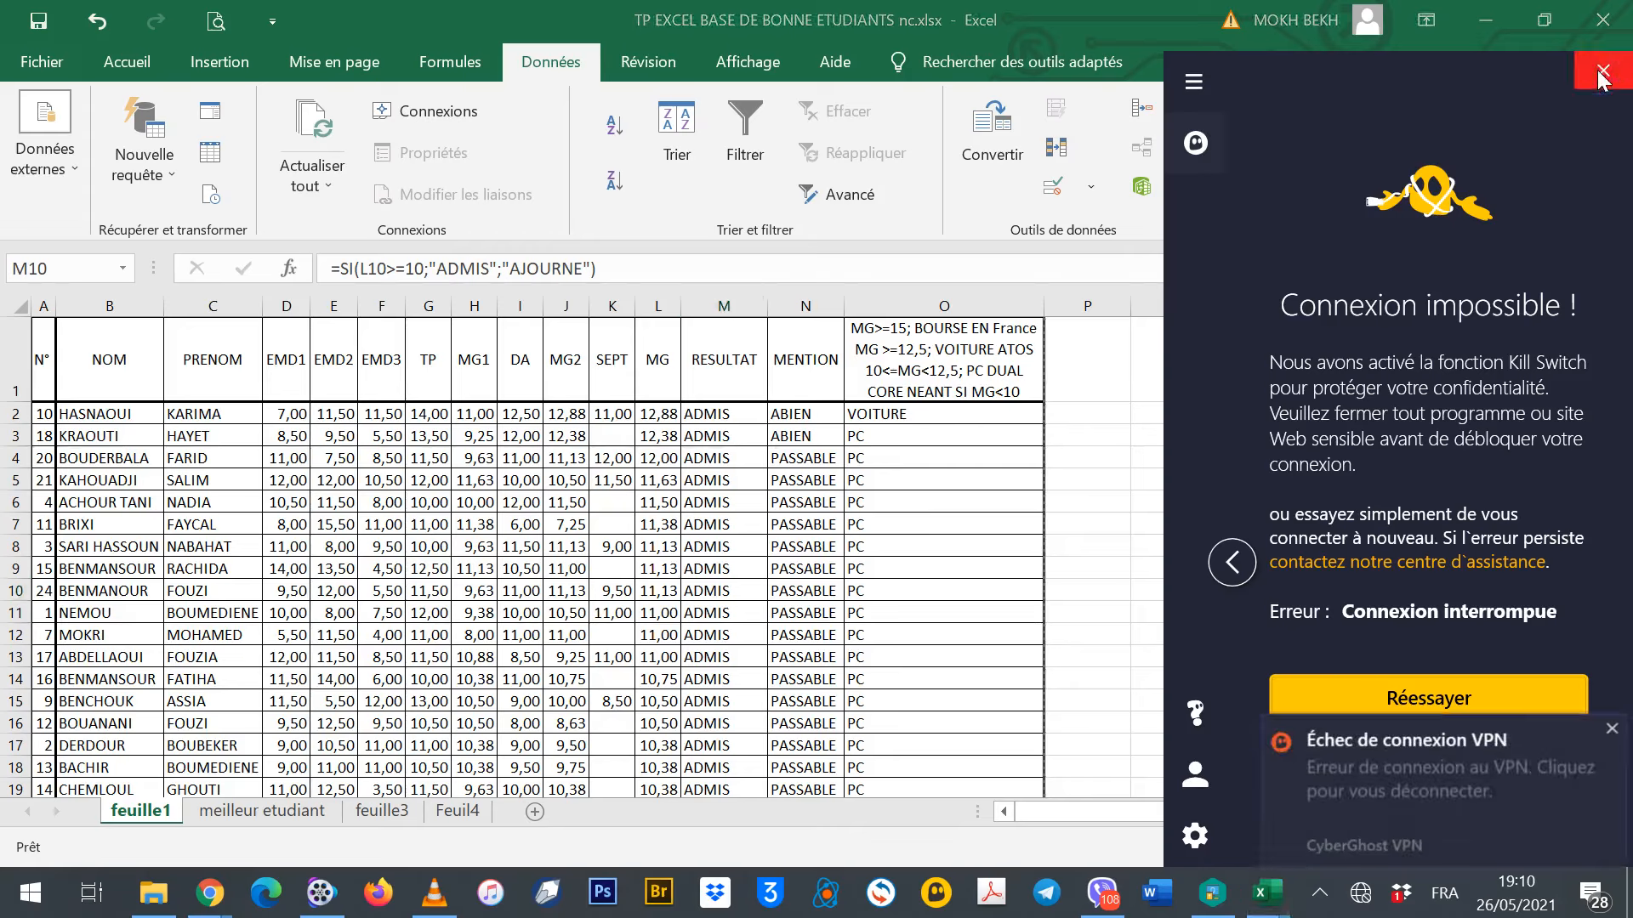
left_click(1604, 77)
left_click(1604, 75)
left_click(1604, 75)
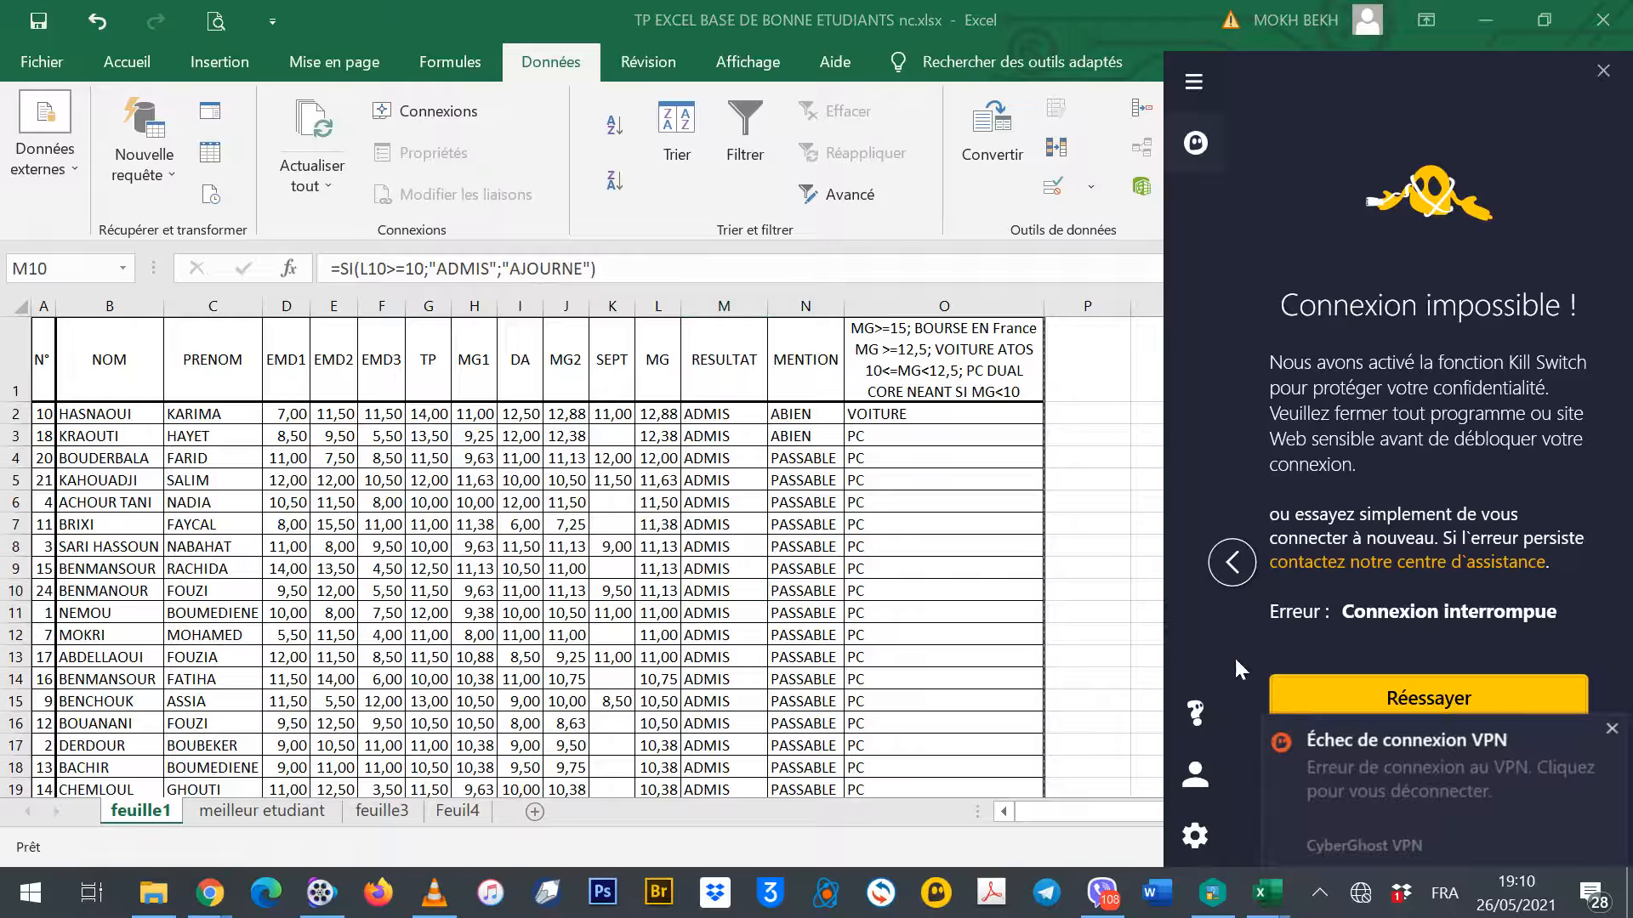
left_click(1611, 729)
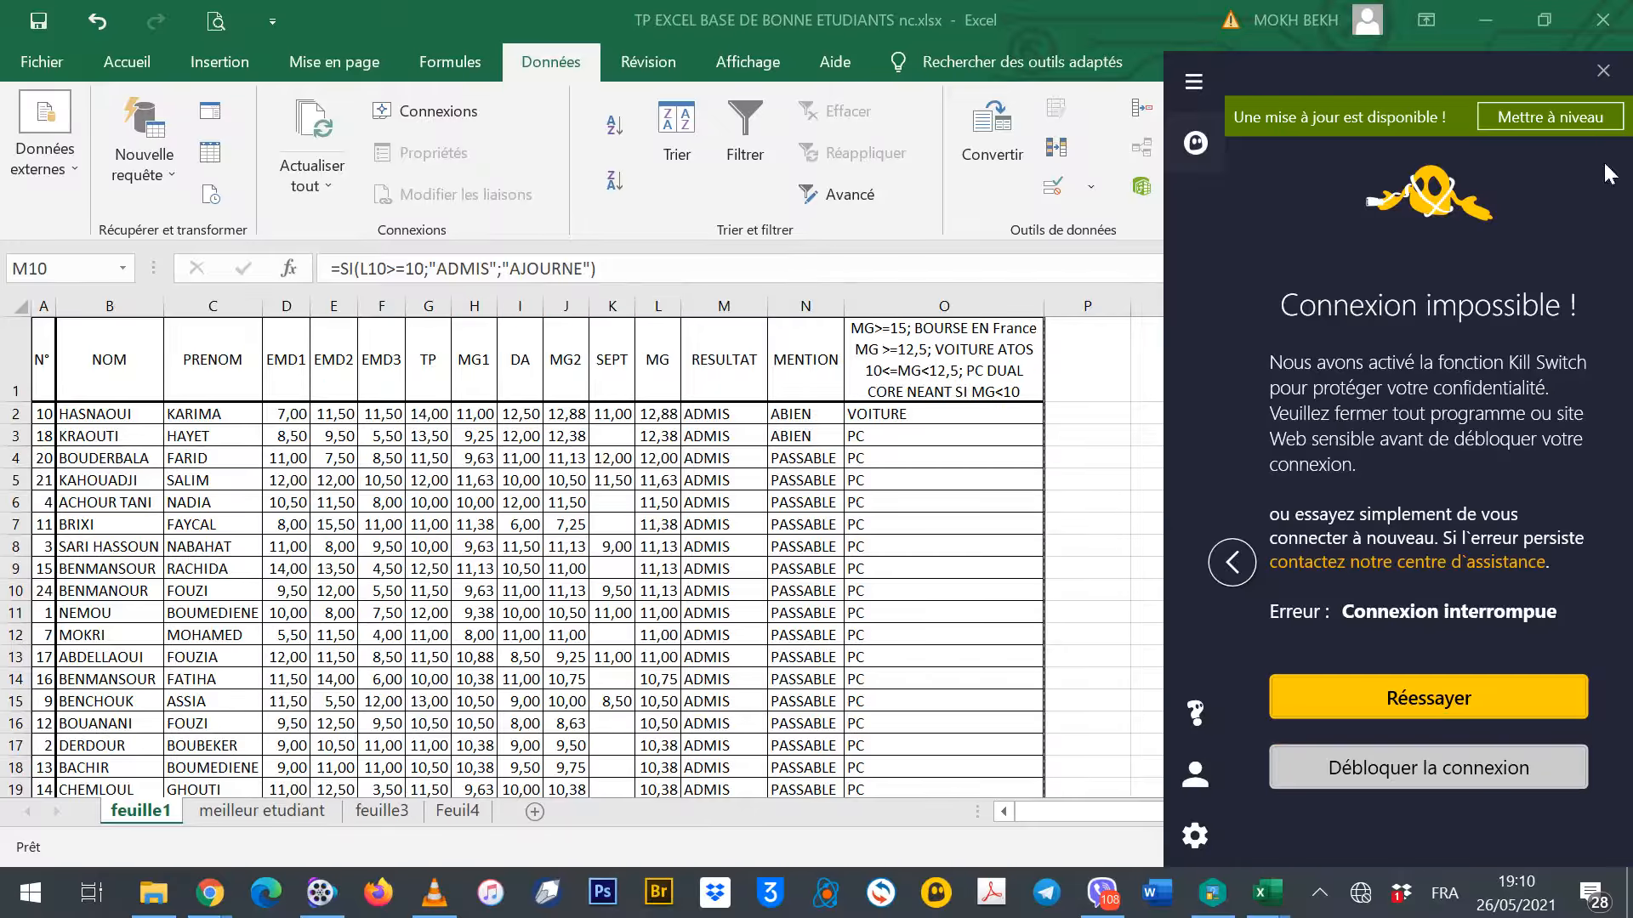
left_click(1609, 82)
Set the height of student rows 2 to 27 on feuille1 to 18
scroll(1119, 593, "down", 2)
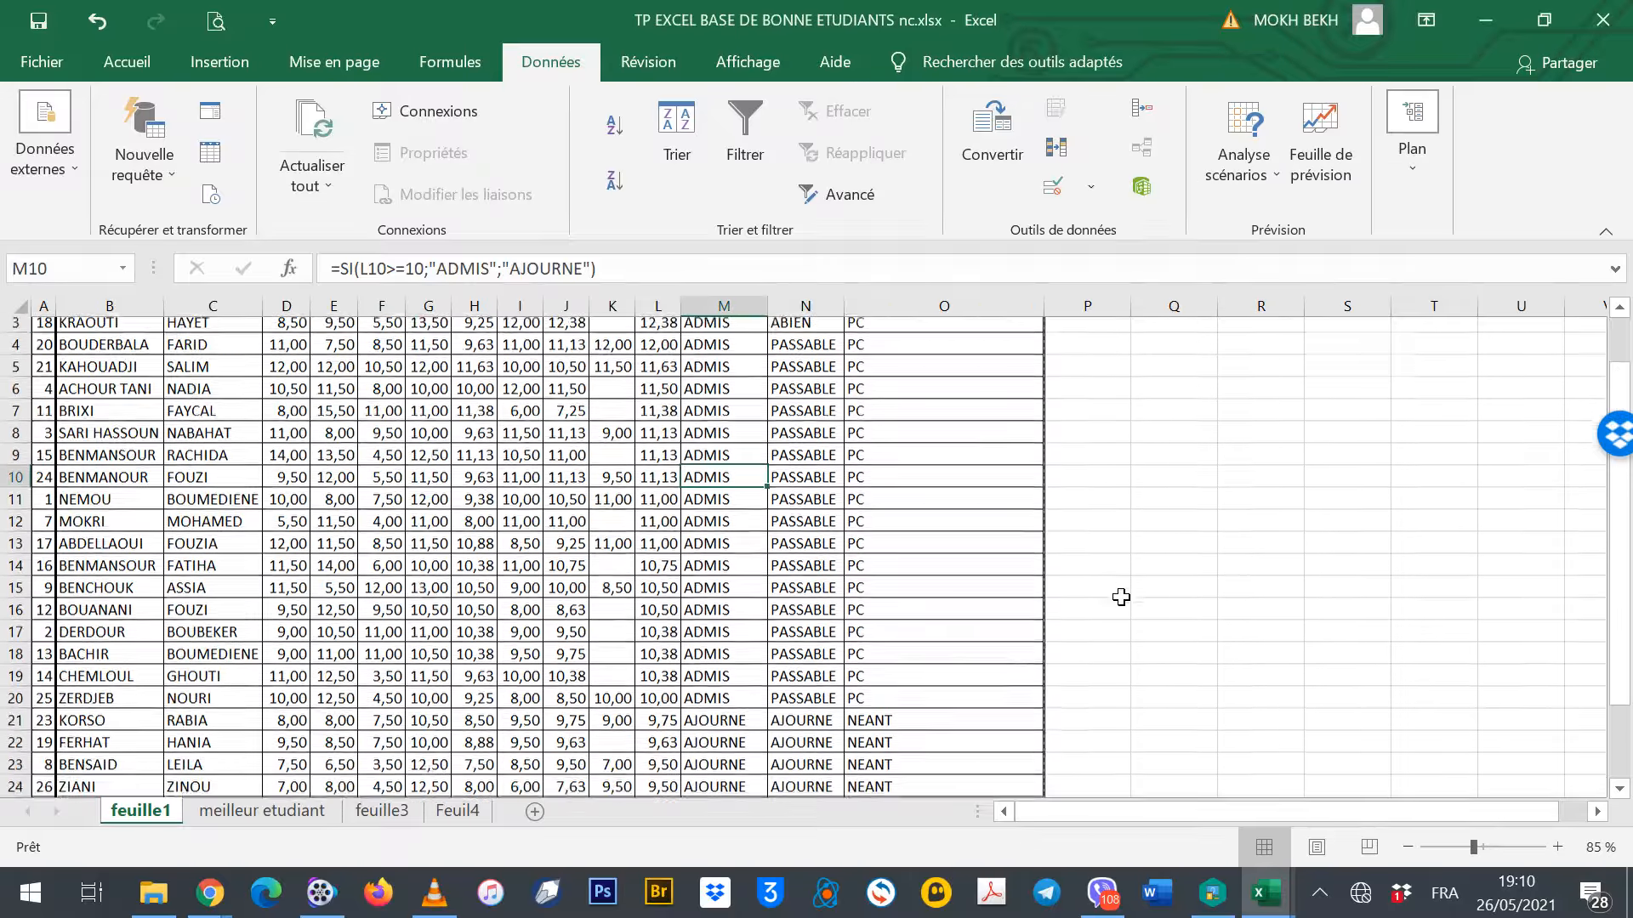
scroll(1125, 544, "up", 2)
left_click_drag(942, 402, 986, 745)
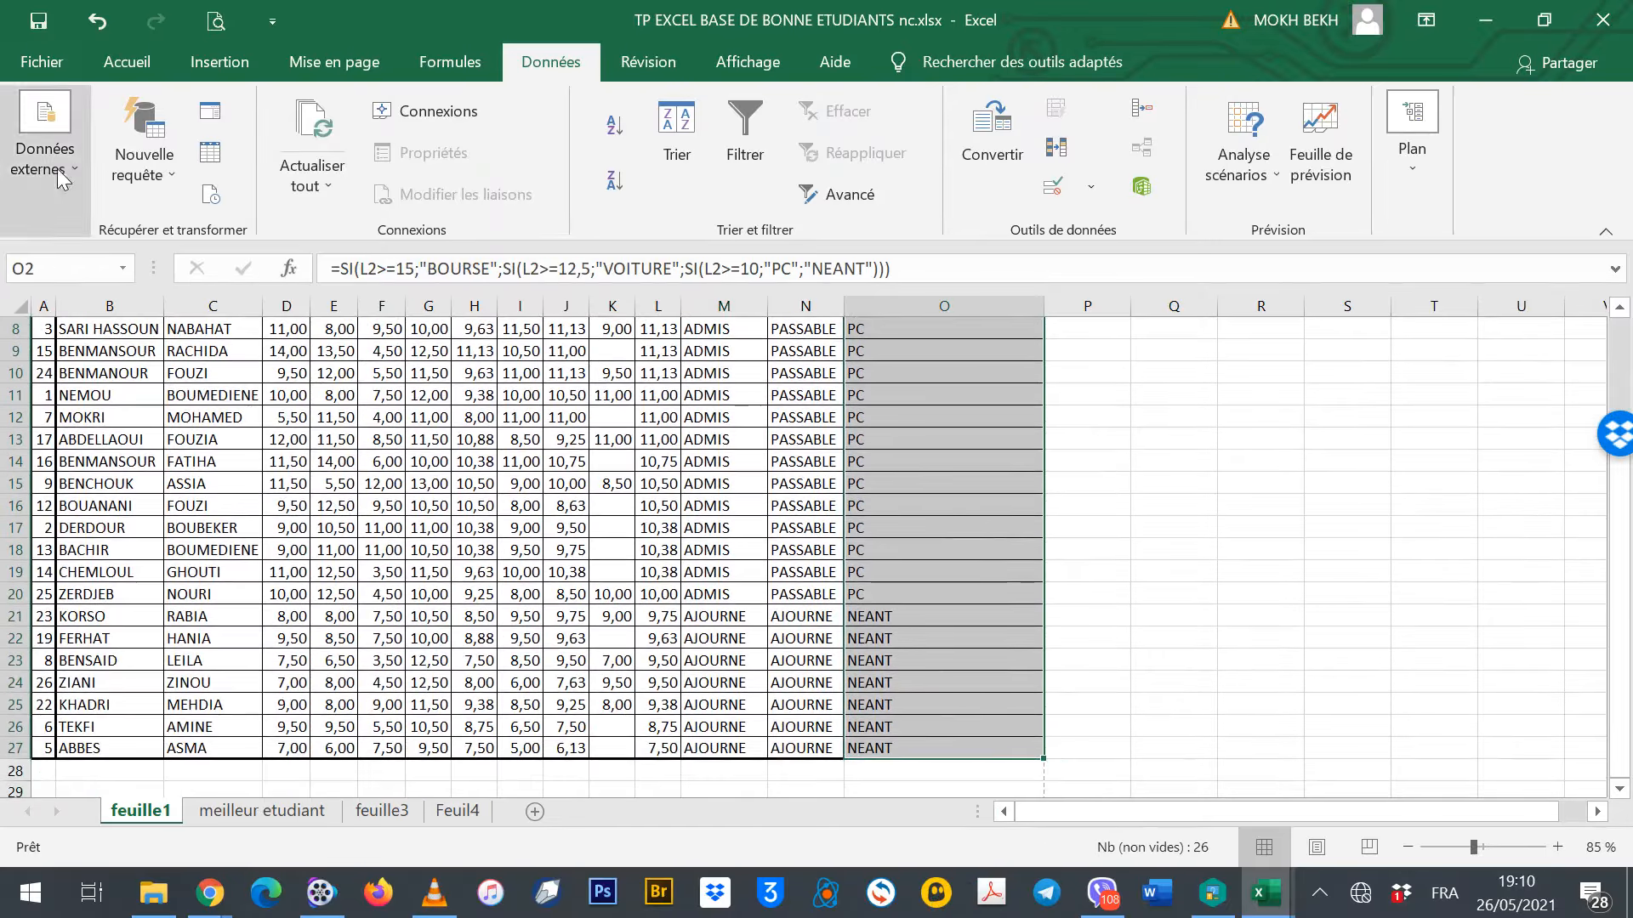
left_click(126, 61)
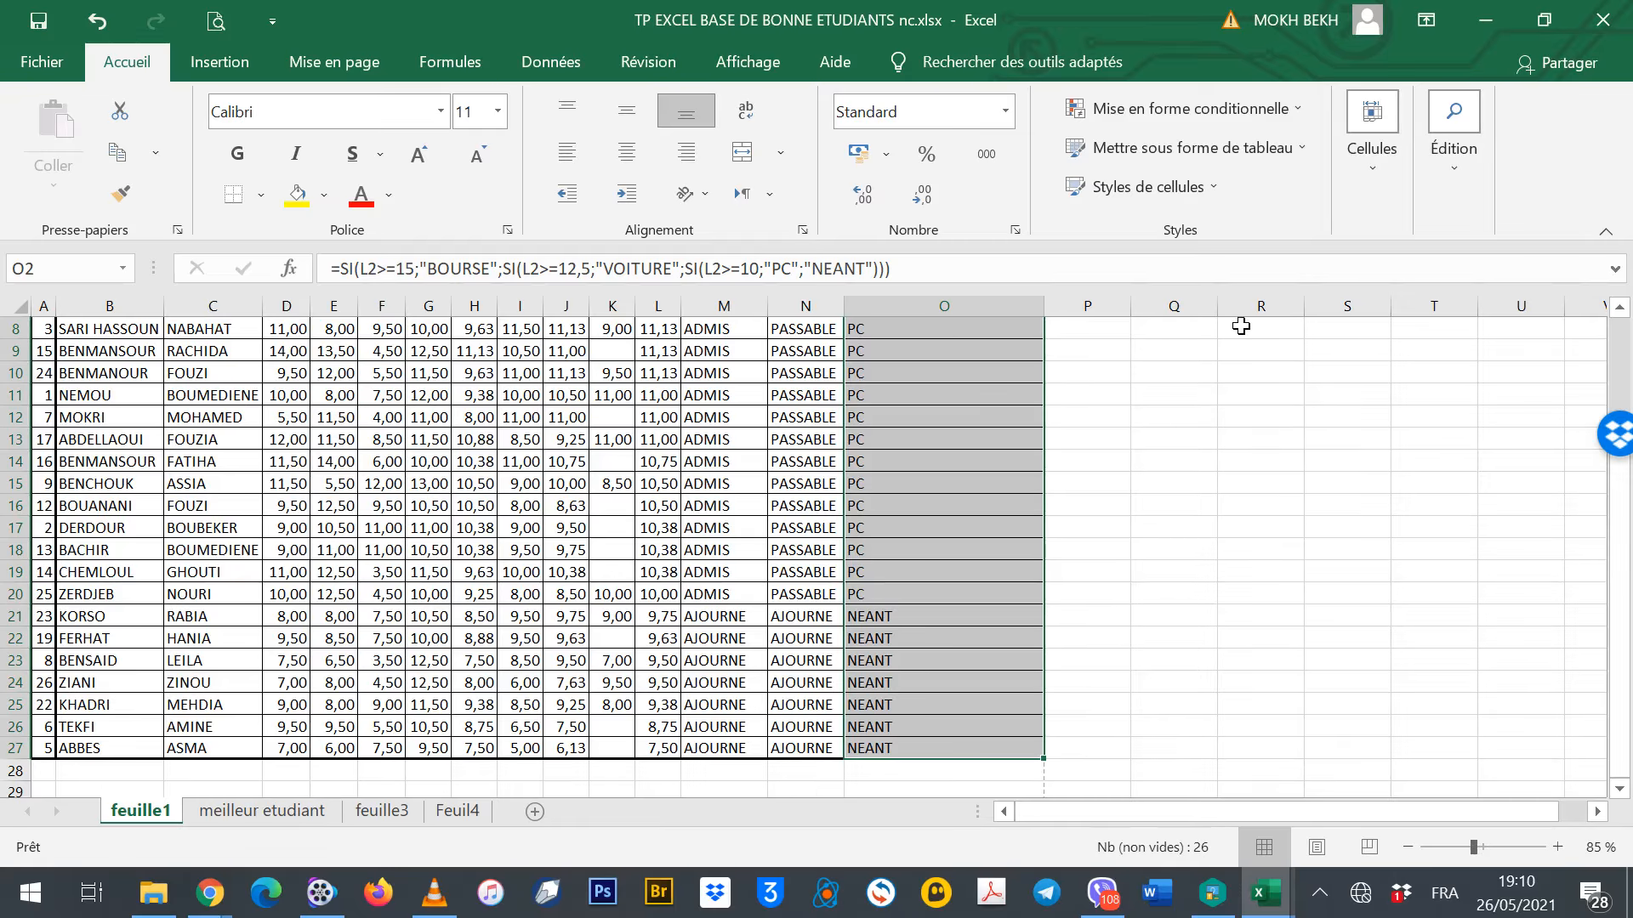
left_click(1371, 166)
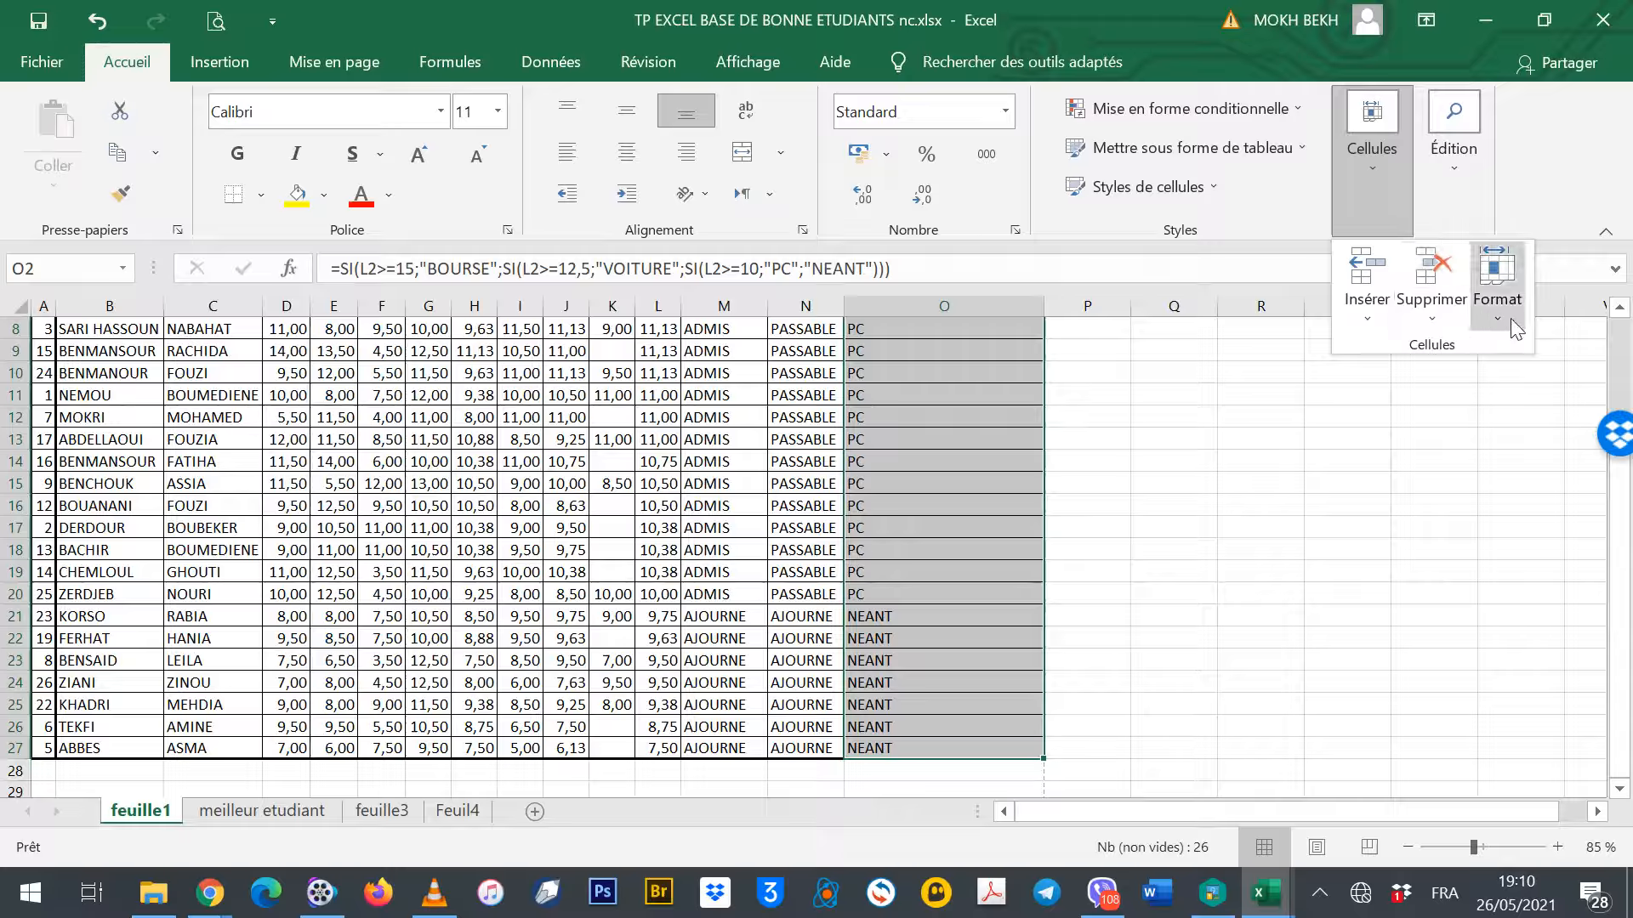
left_click(1498, 306)
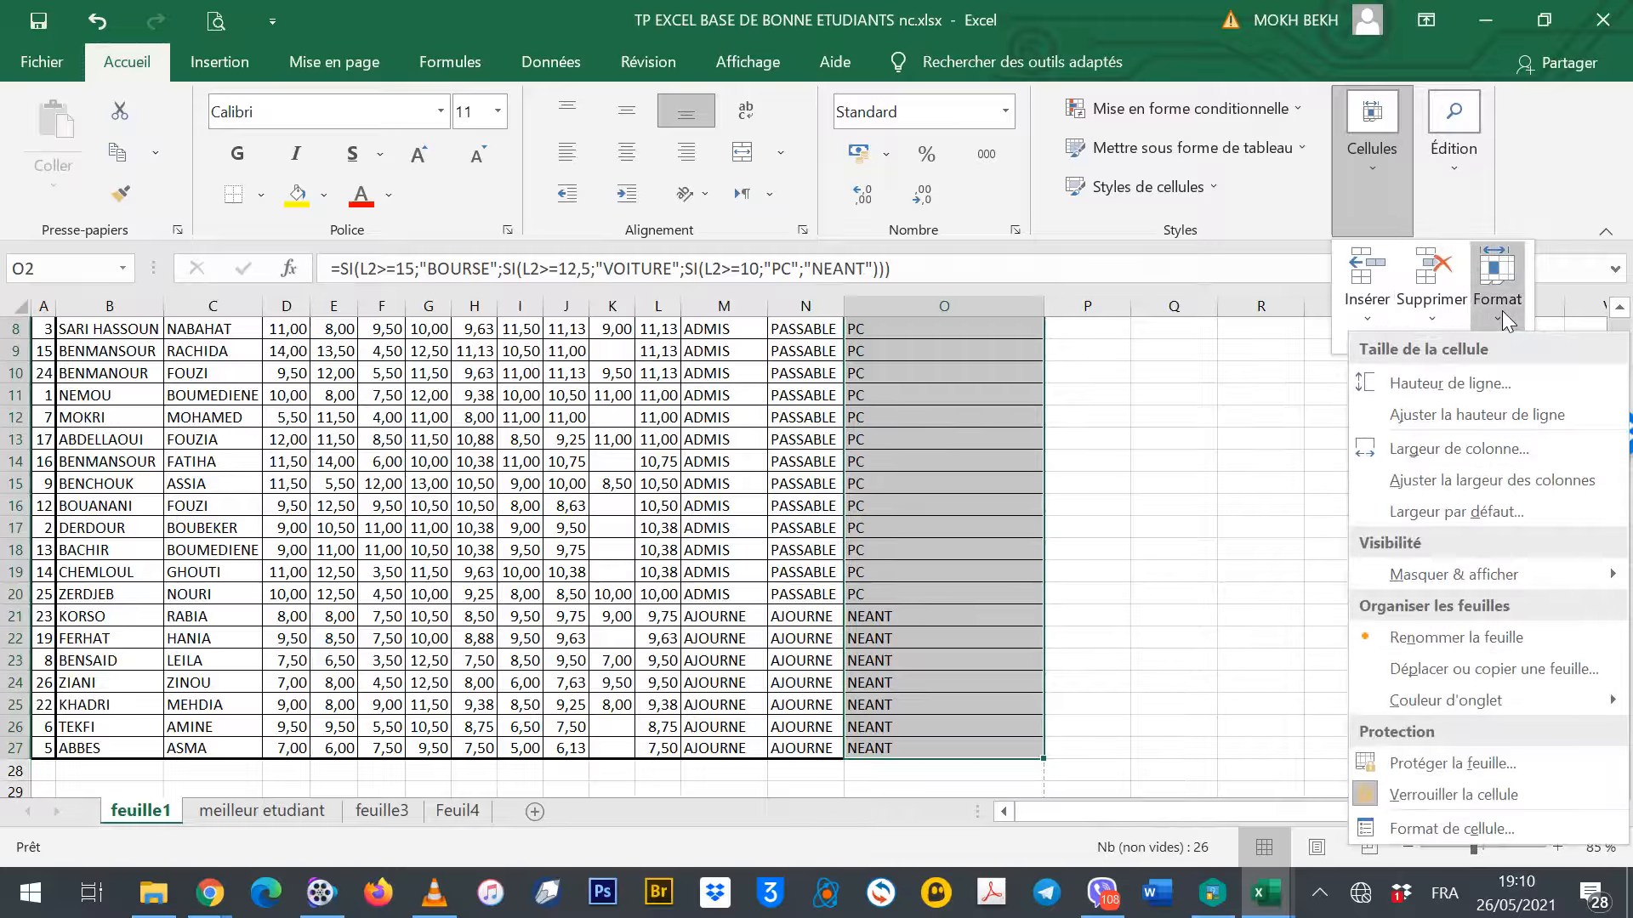
left_click(1420, 387)
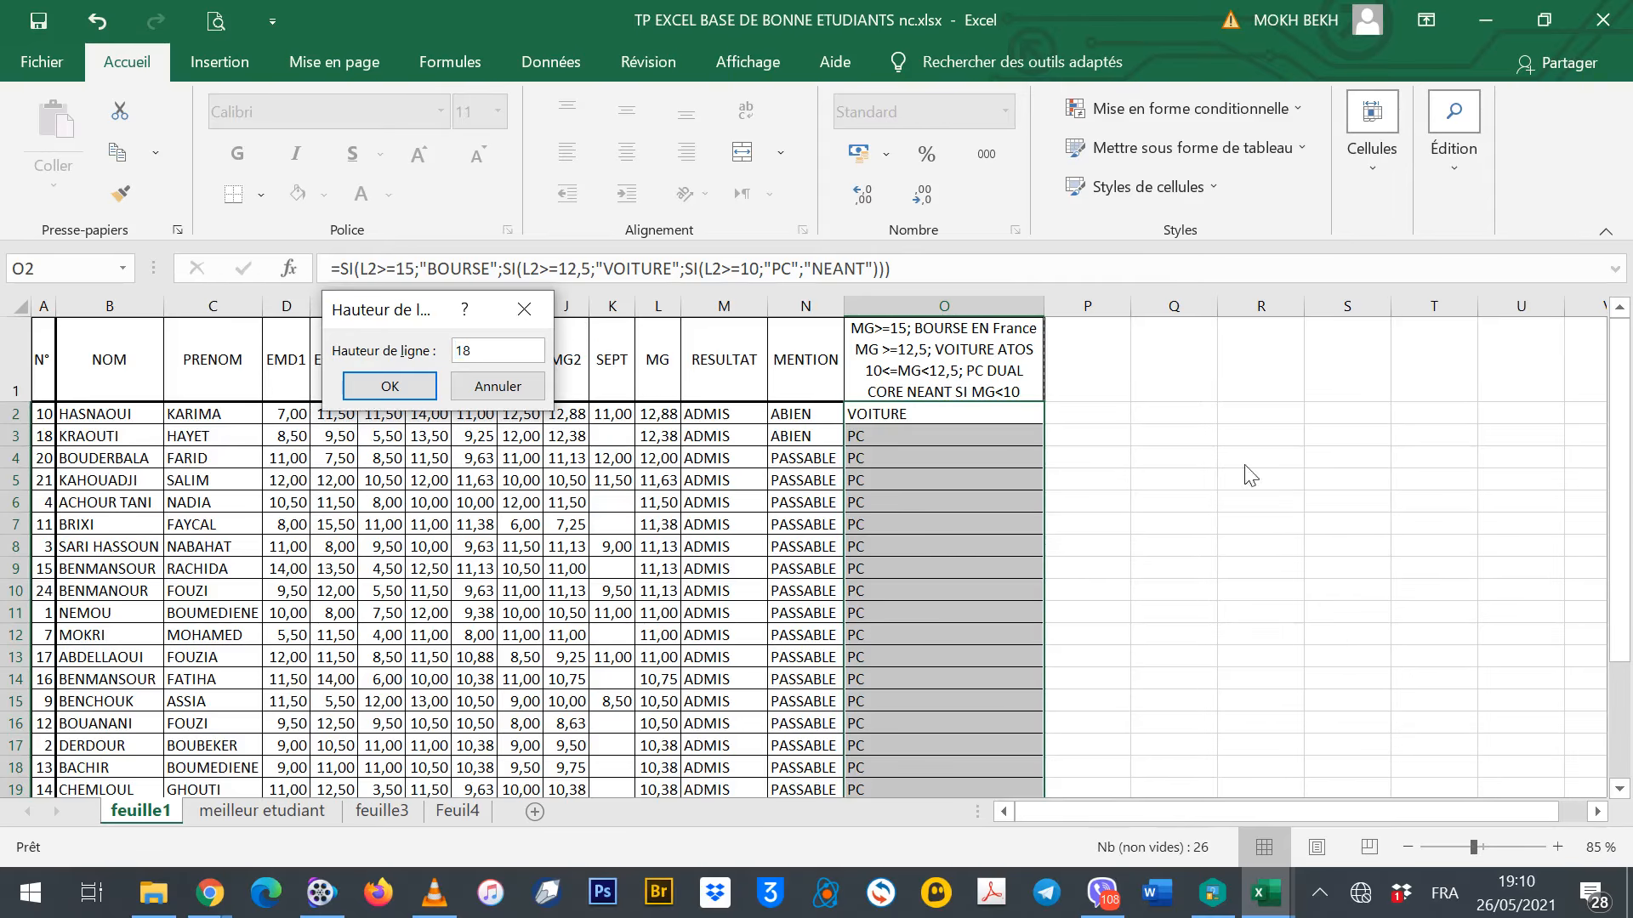
left_click(393, 388)
scroll(1292, 555, "down", 5)
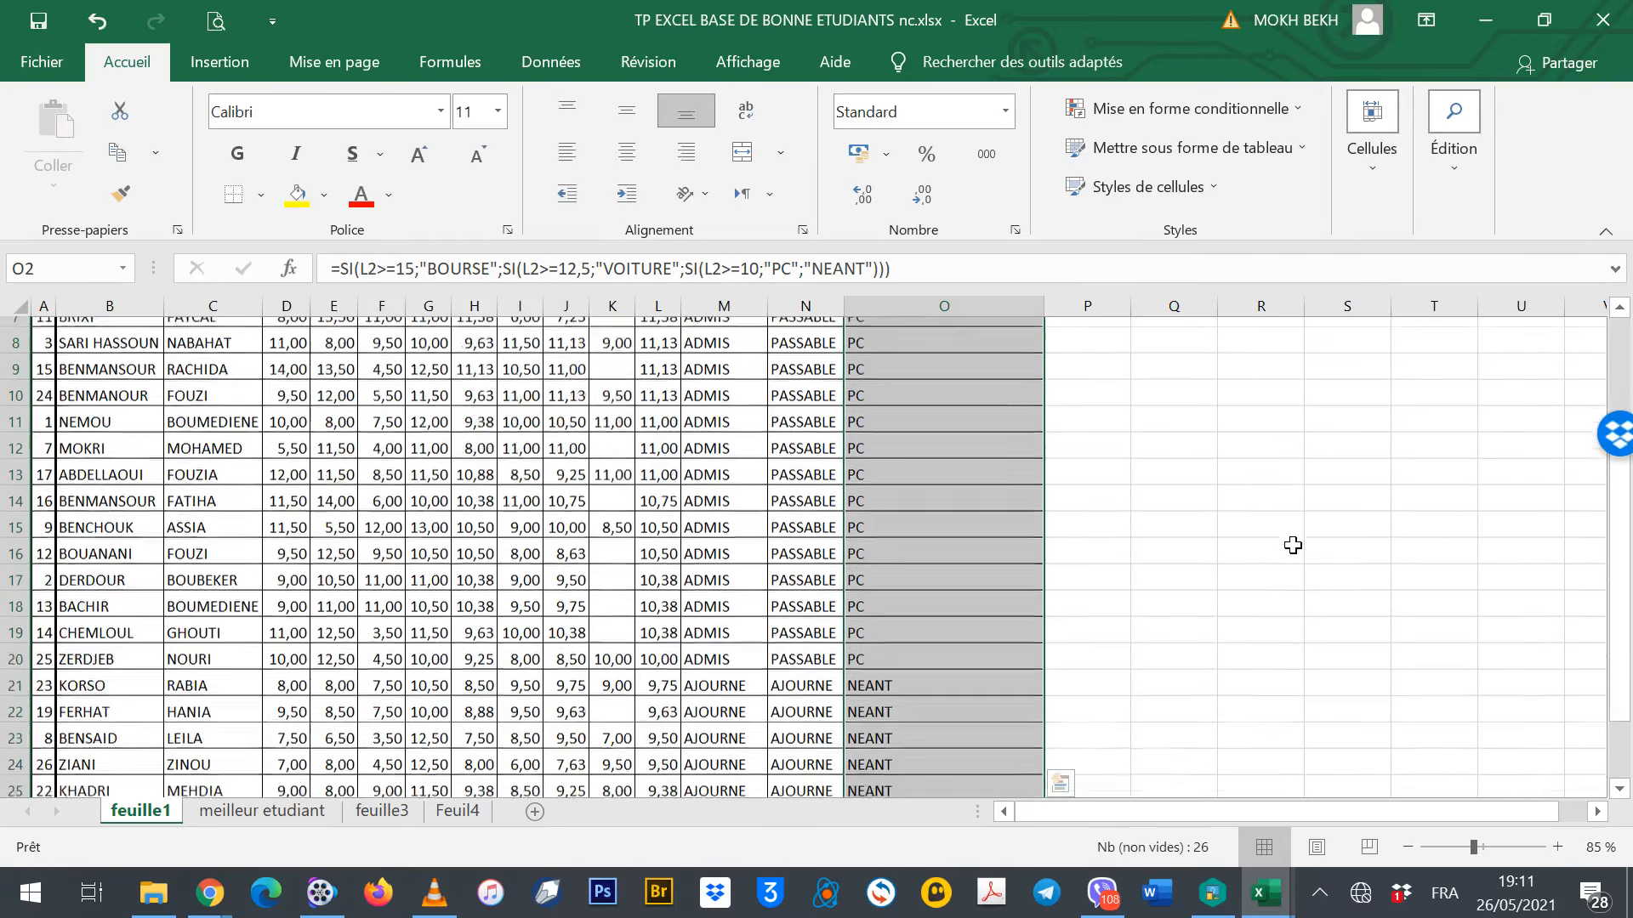
left_click(1036, 724)
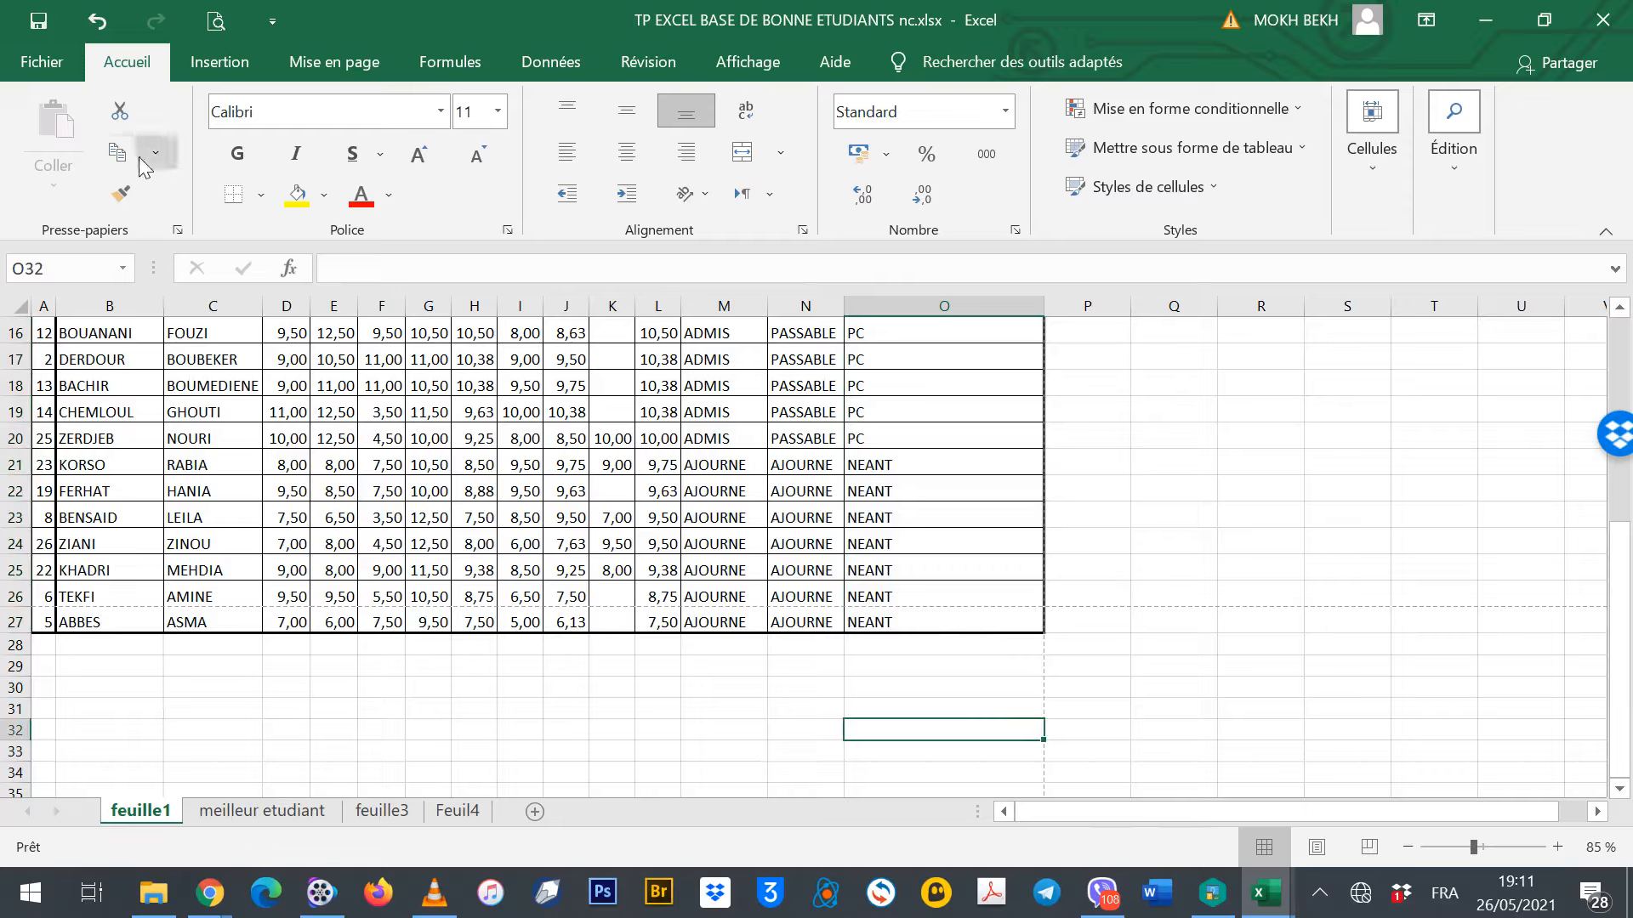
Reduce the bottom page margin of feuille1 to 1 cm, check both preview pages, and return to the sheet
left_click(218, 23)
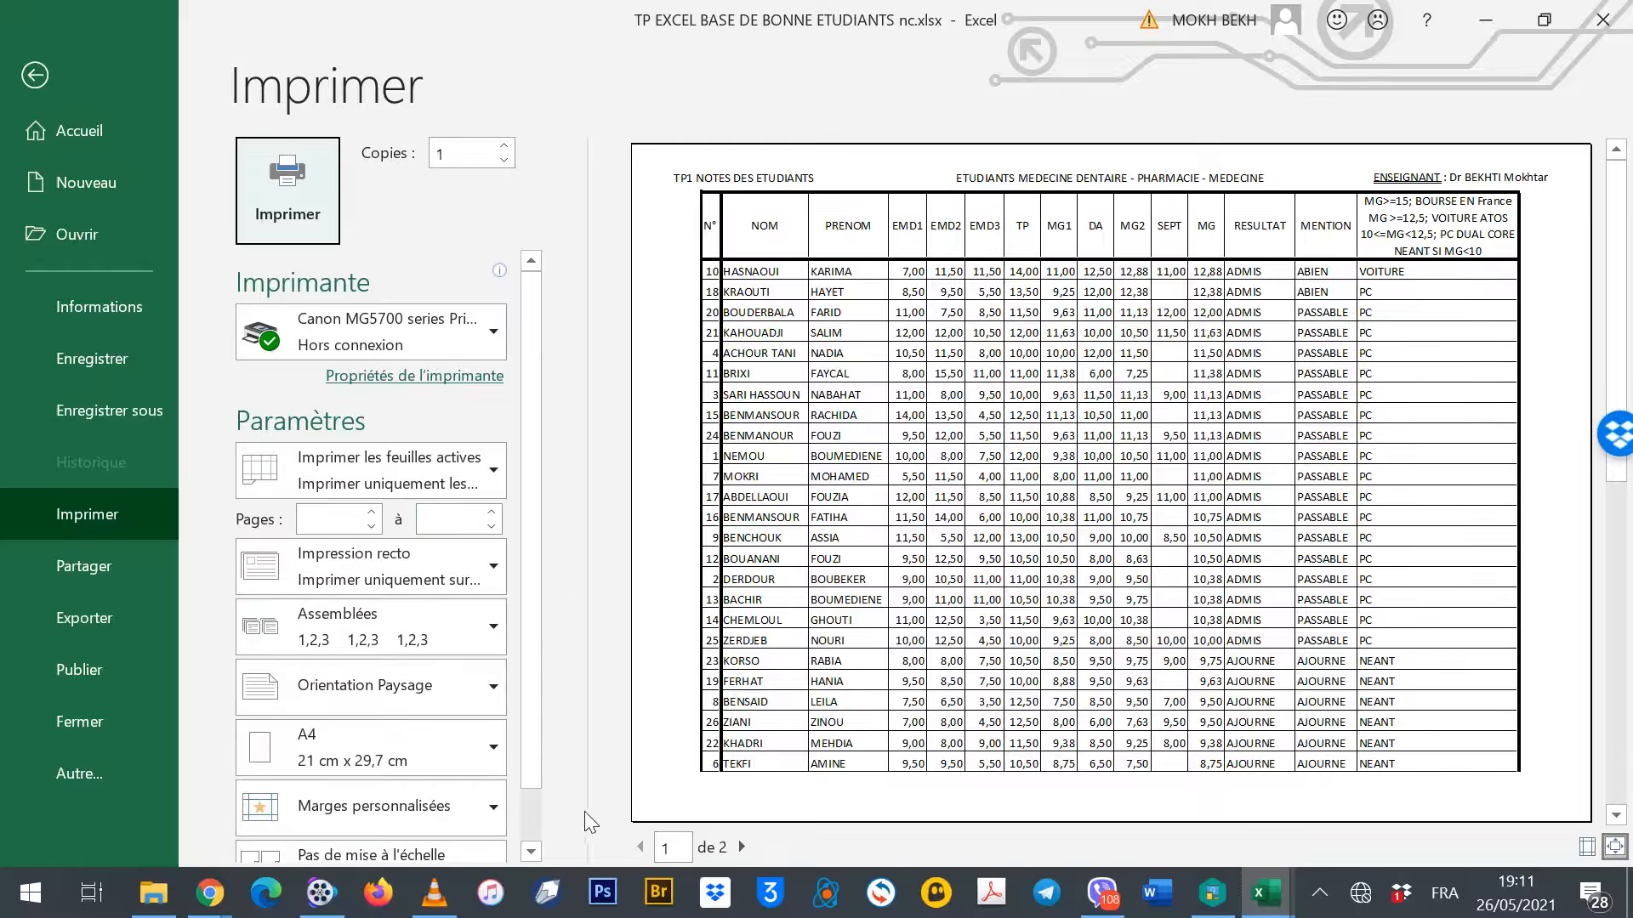
left_click_drag(534, 763, 556, 883)
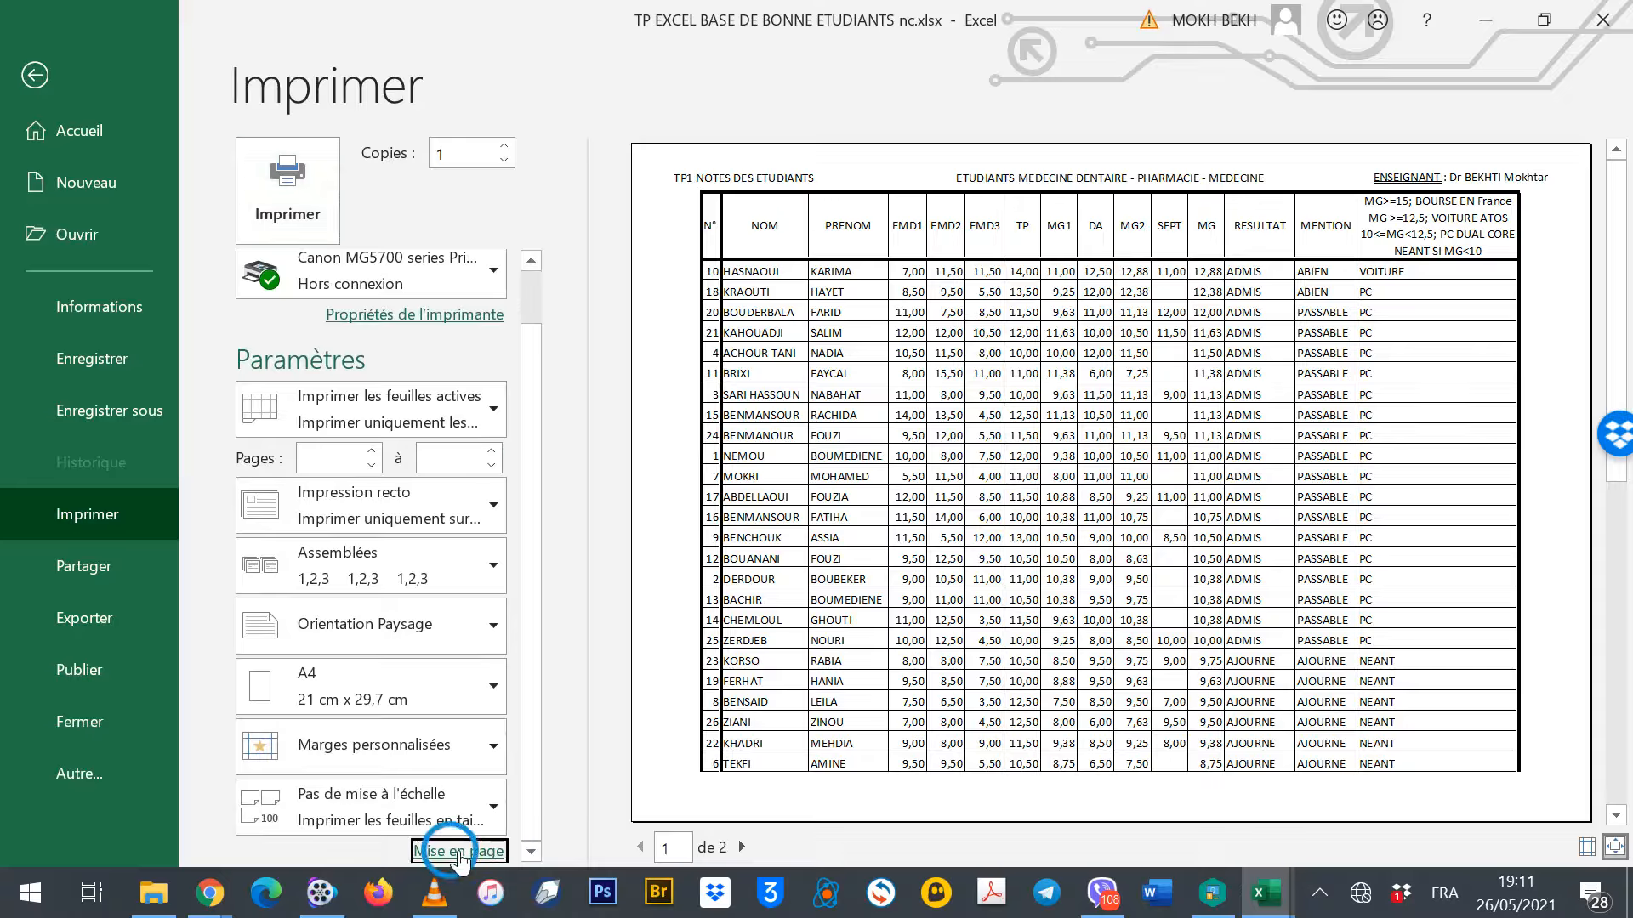
left_click(458, 850)
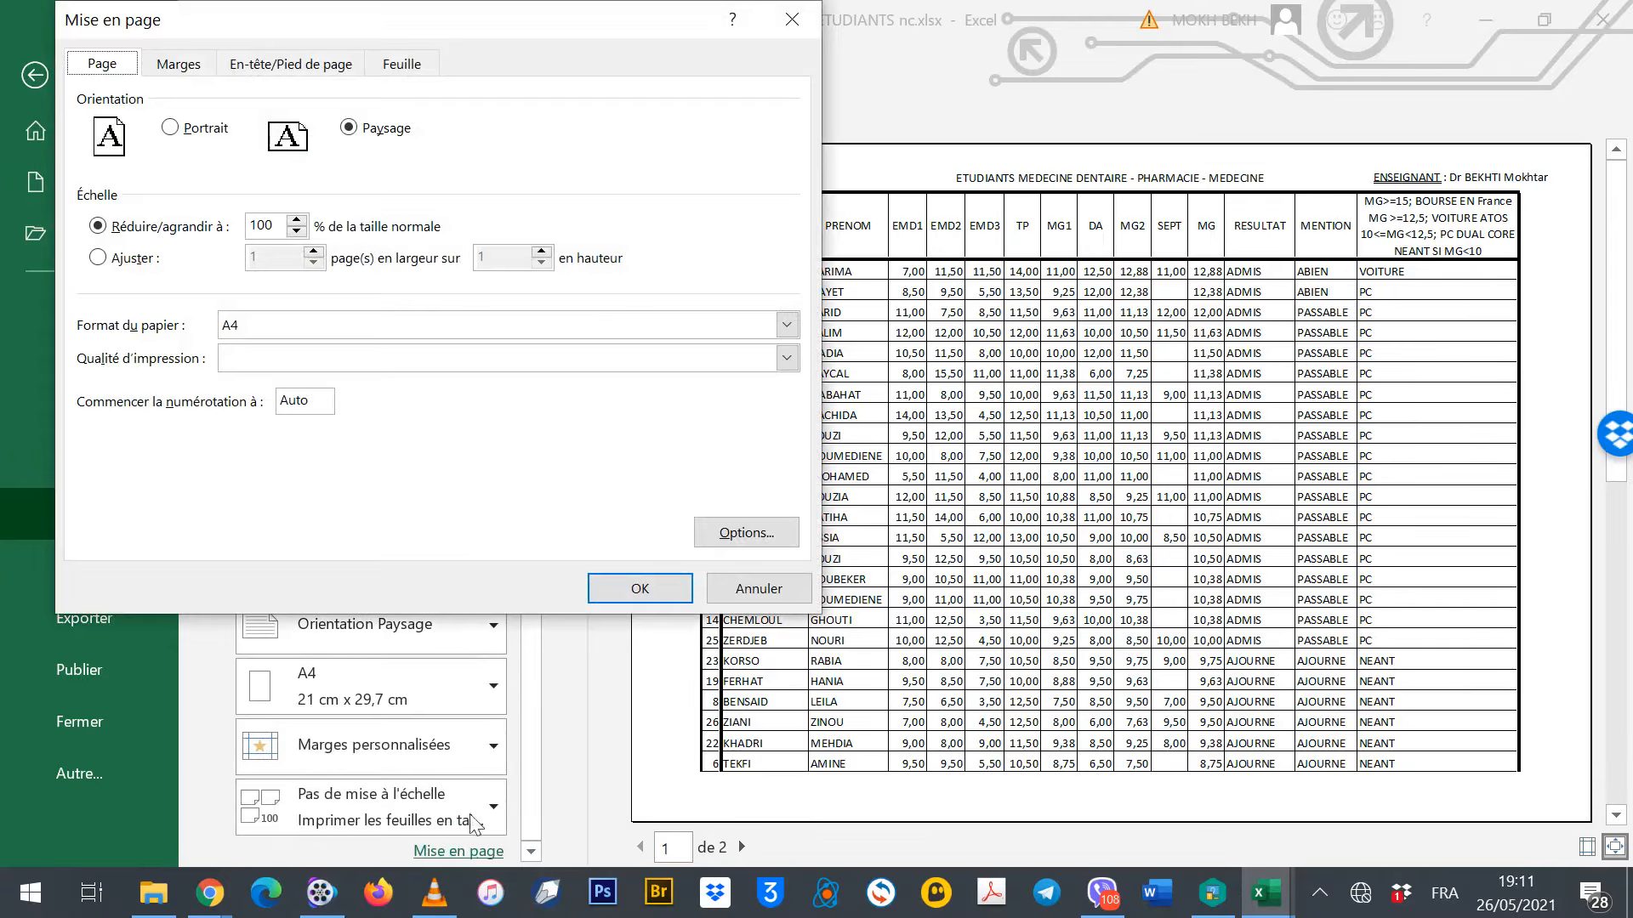
left_click(175, 64)
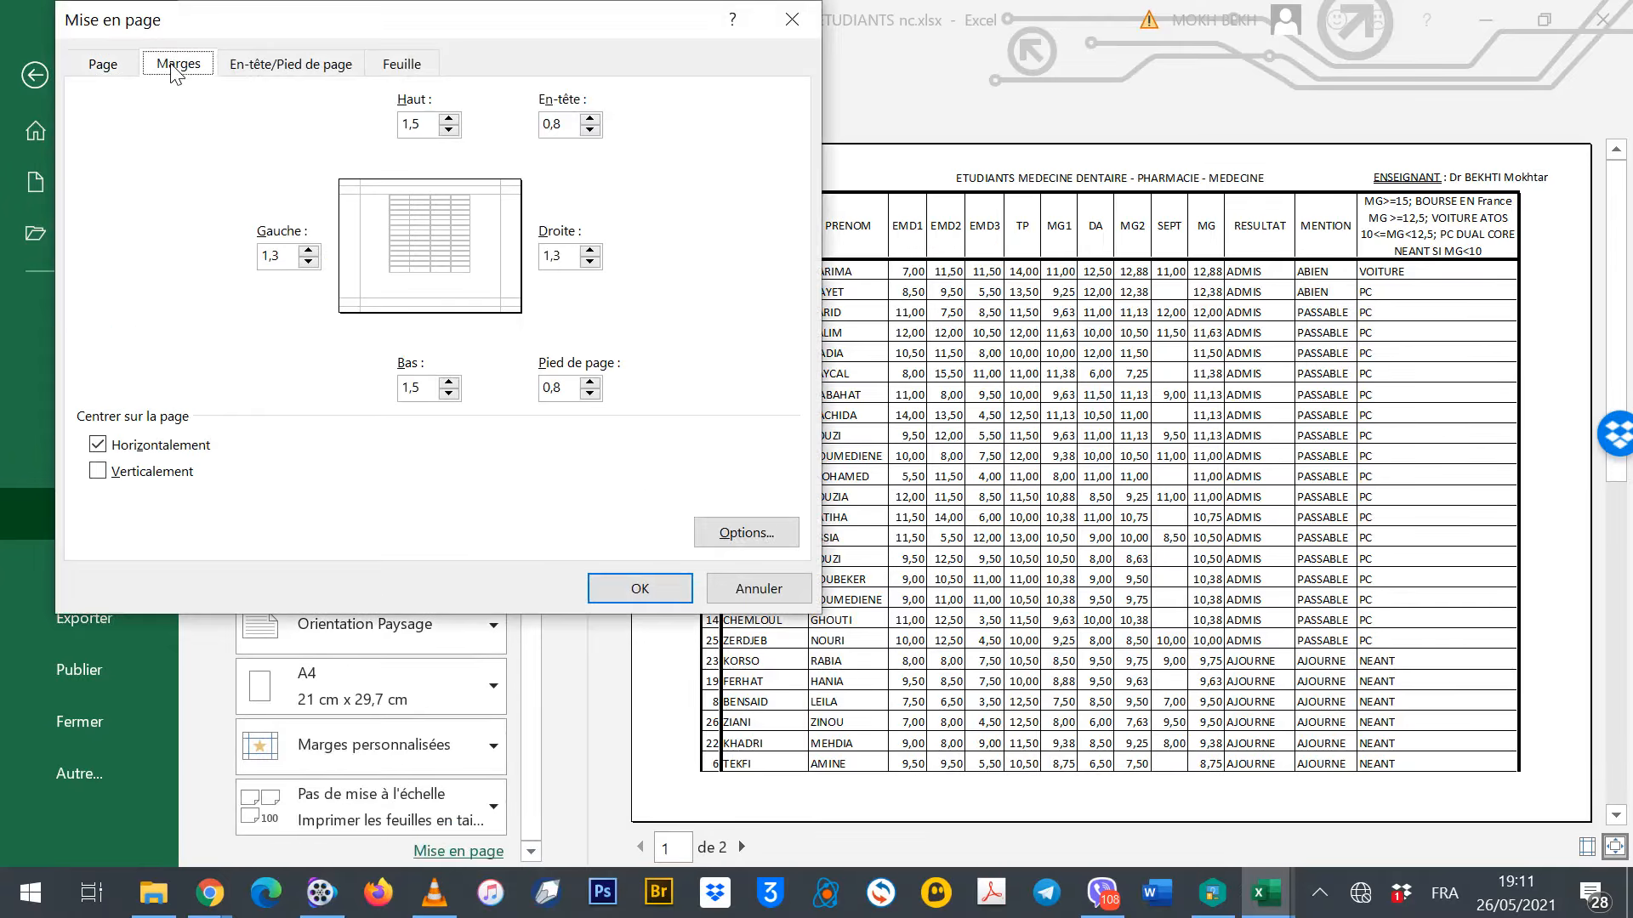
left_click(448, 393)
left_click(638, 587)
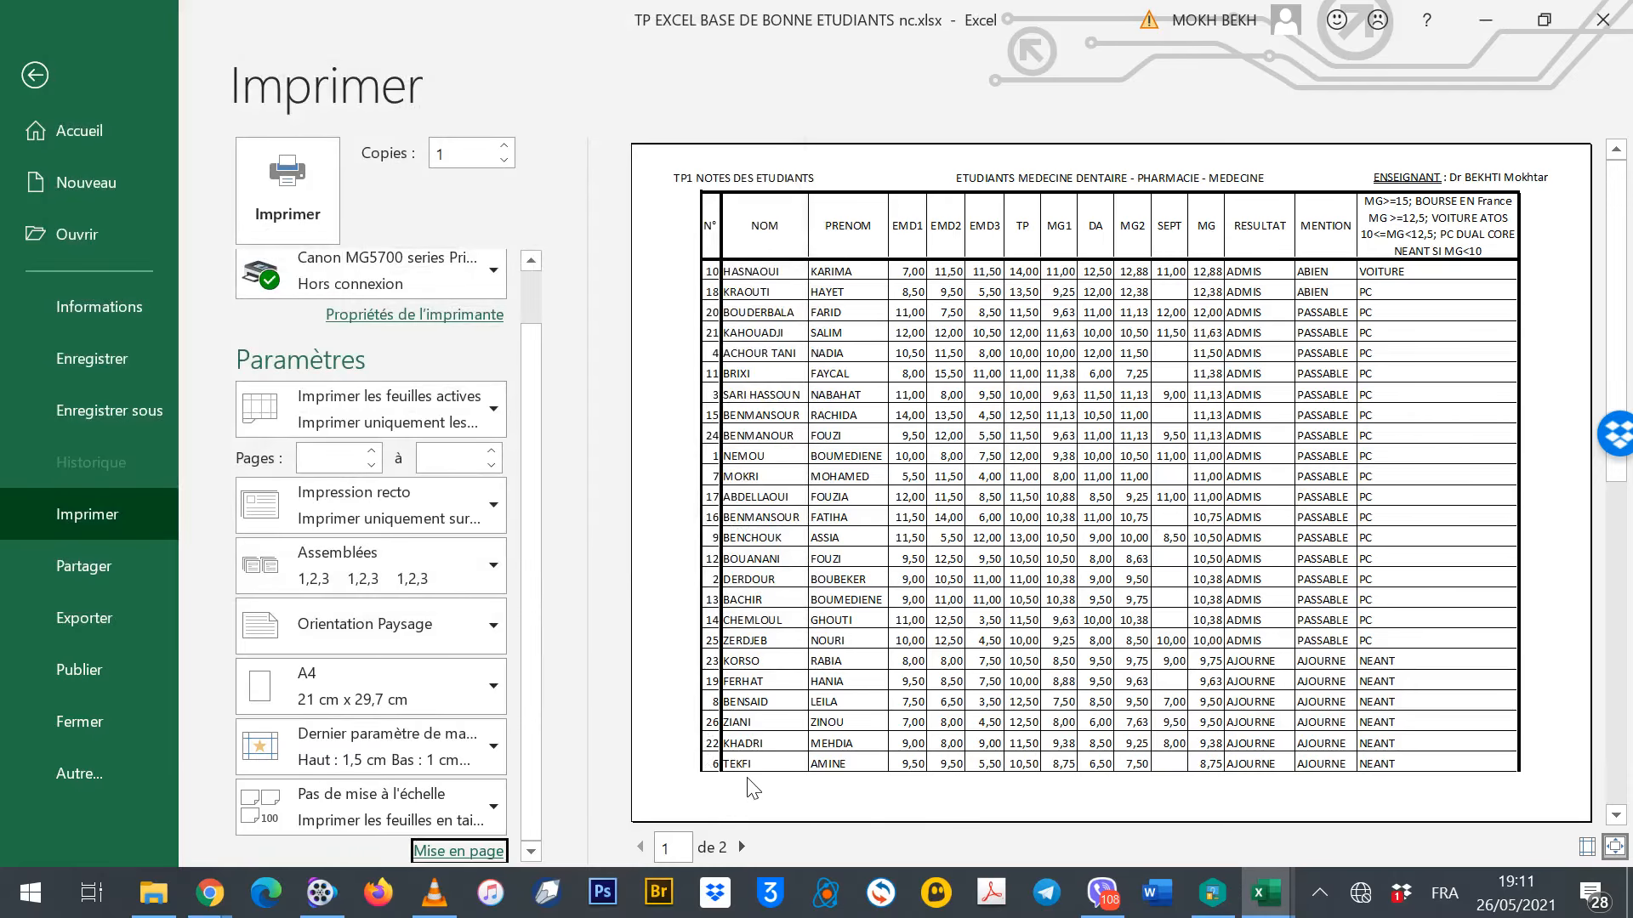
scroll(757, 791, "down", 1)
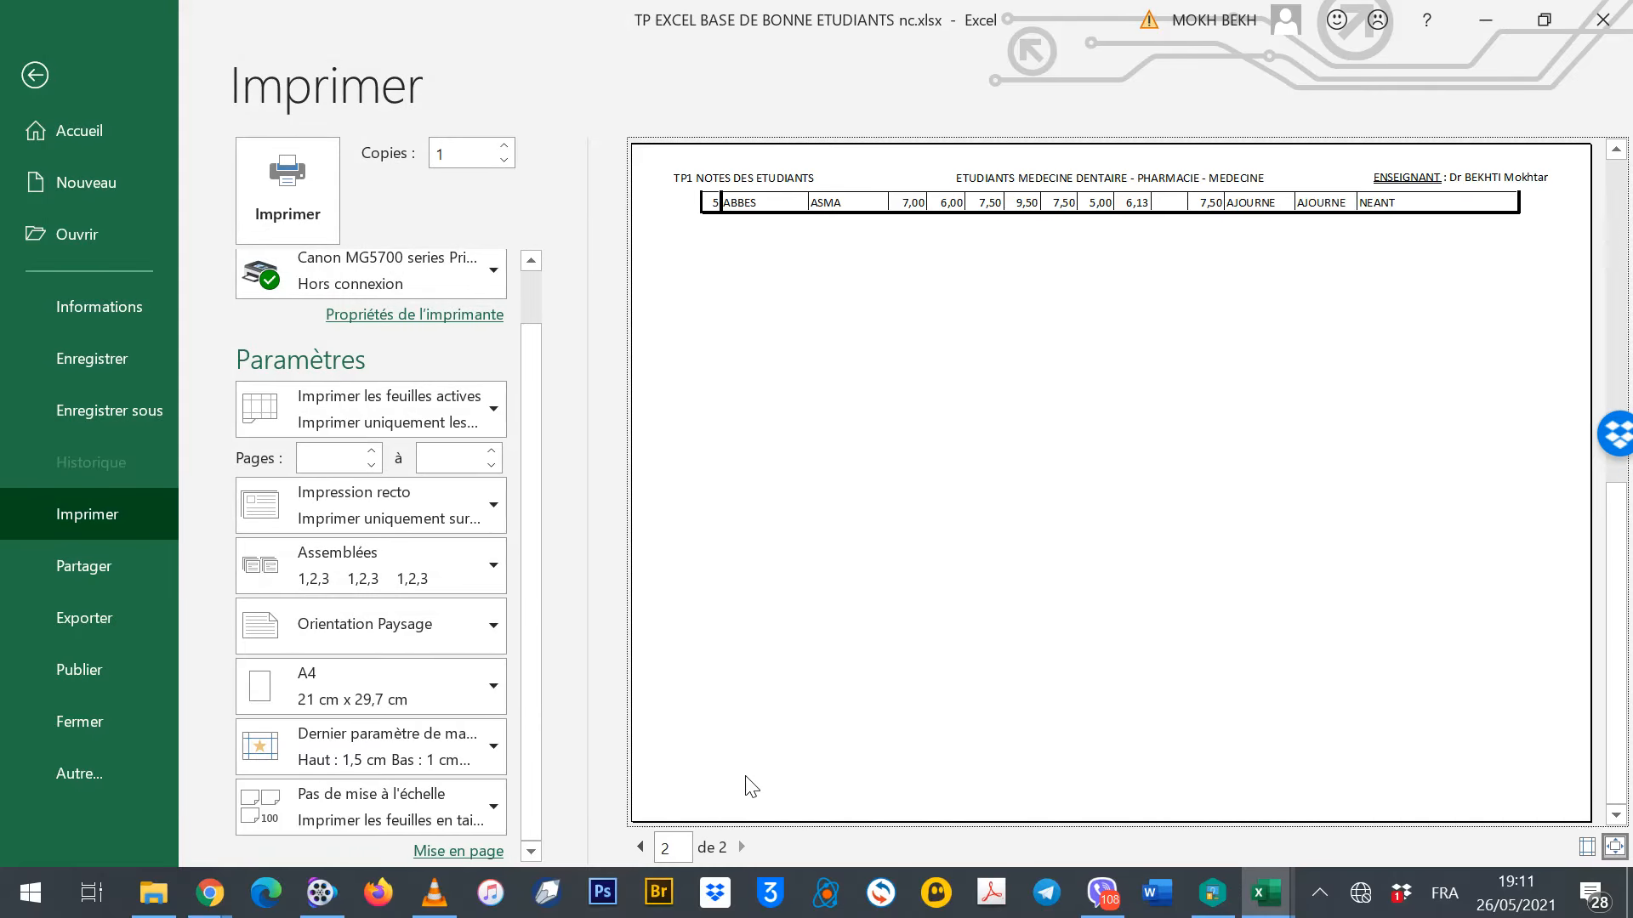
left_click(33, 76)
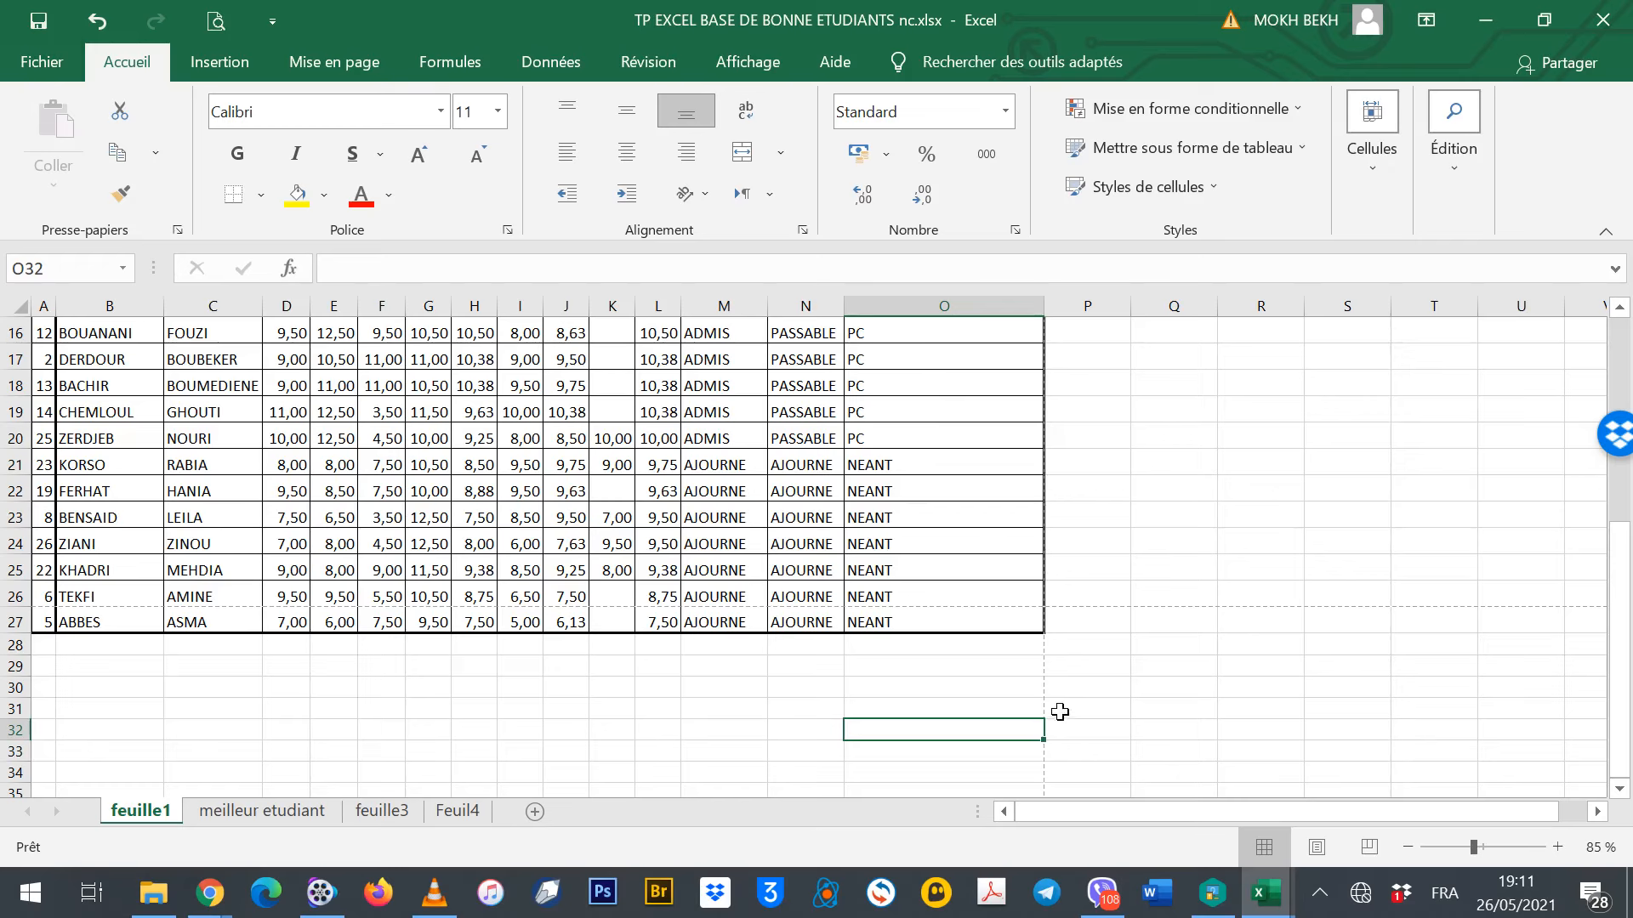
Review the table's page-break lines, reopen the print preview, and set the bottom page margin of feuille1 to 0,5 cm
scroll(1203, 672, "up", 5)
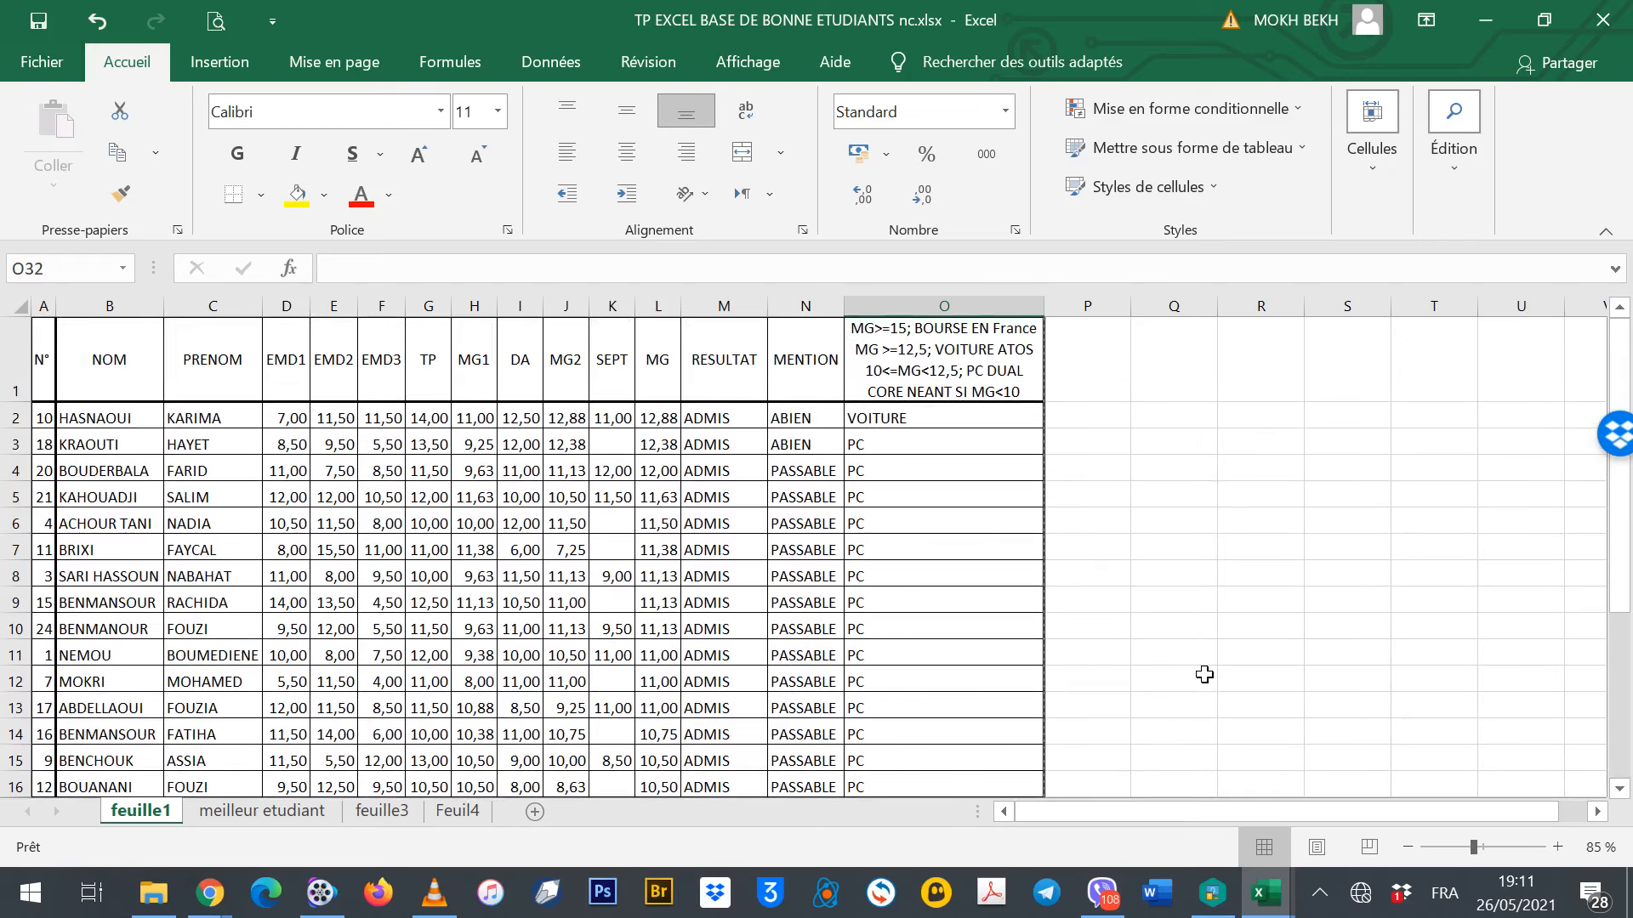
scroll(1204, 674, "down", 5)
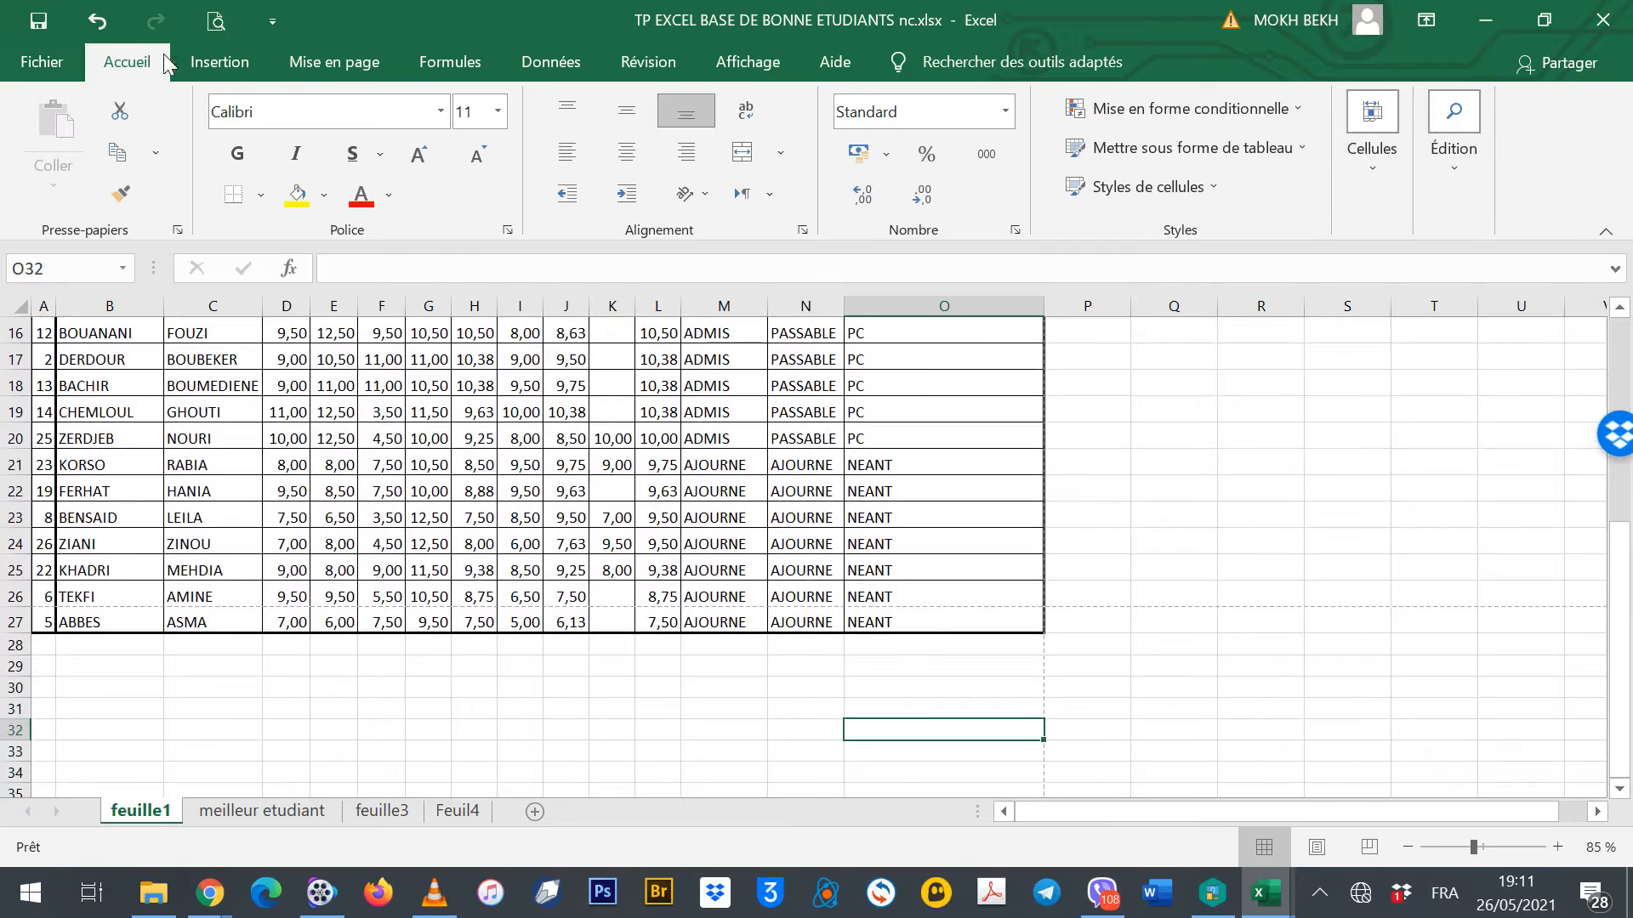
left_click(216, 23)
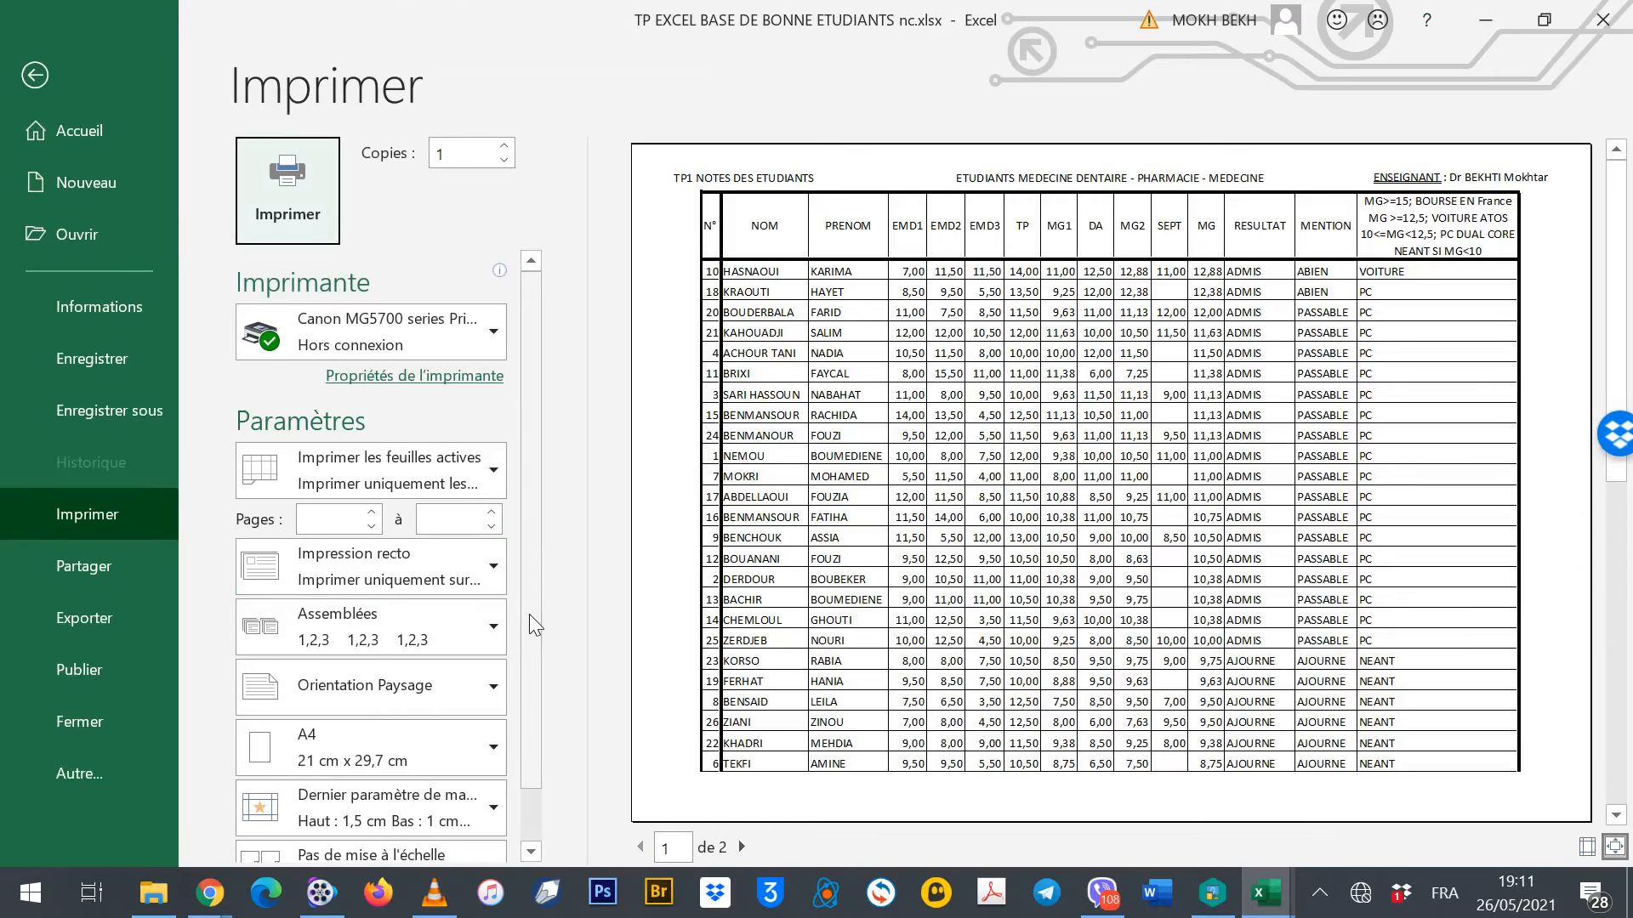
scroll(529, 625, "down", 3)
left_click(466, 851)
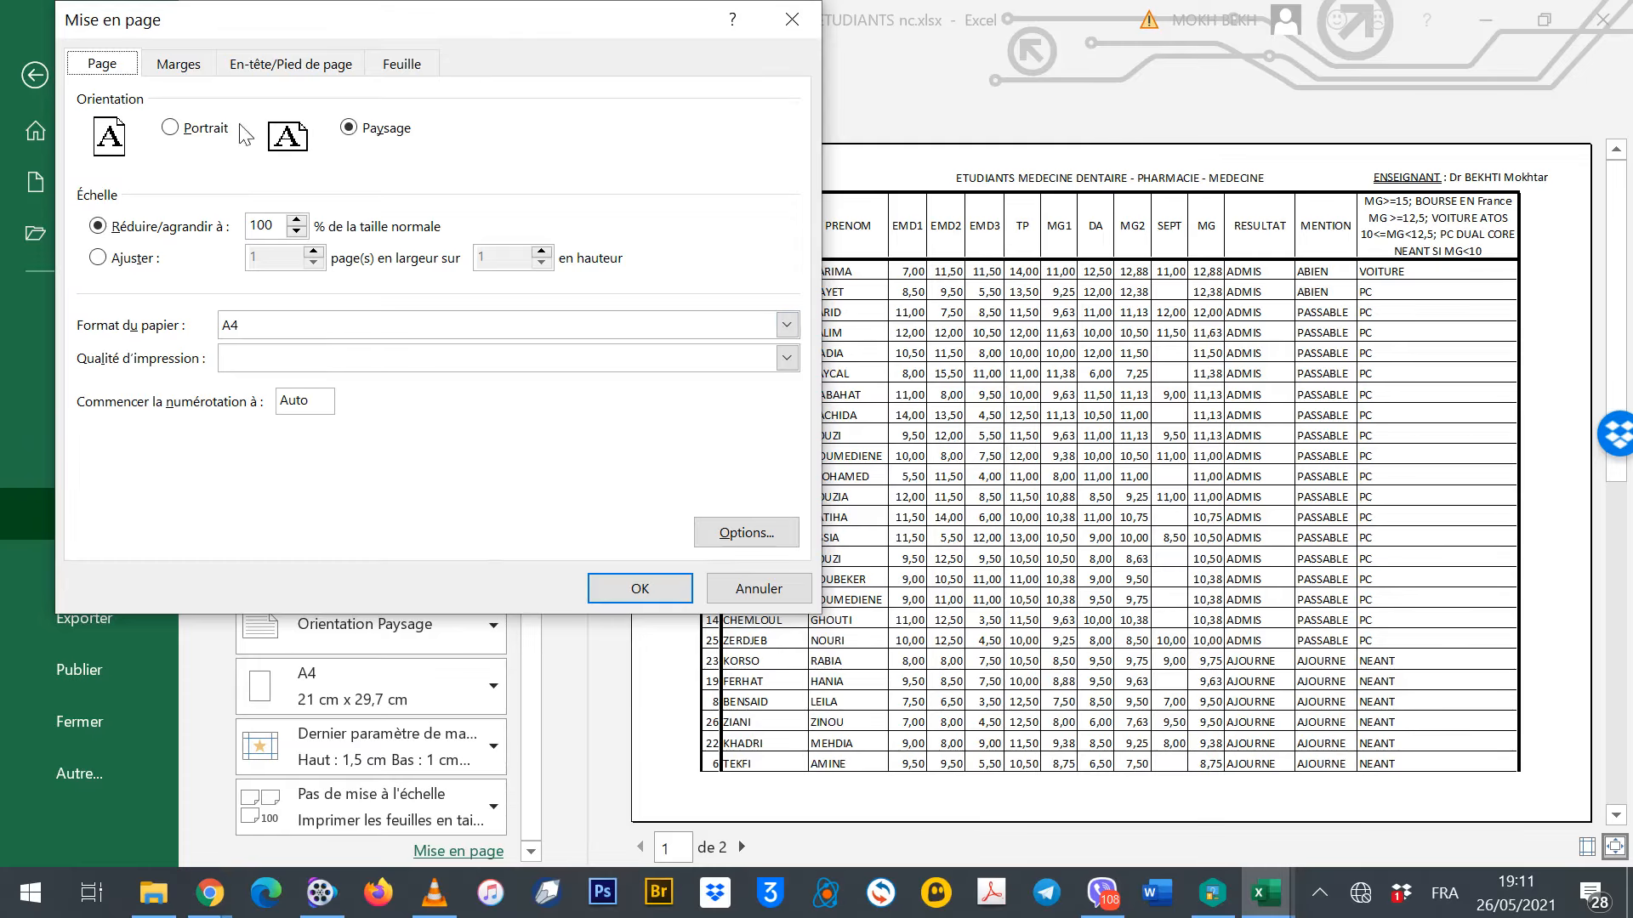
left_click(179, 64)
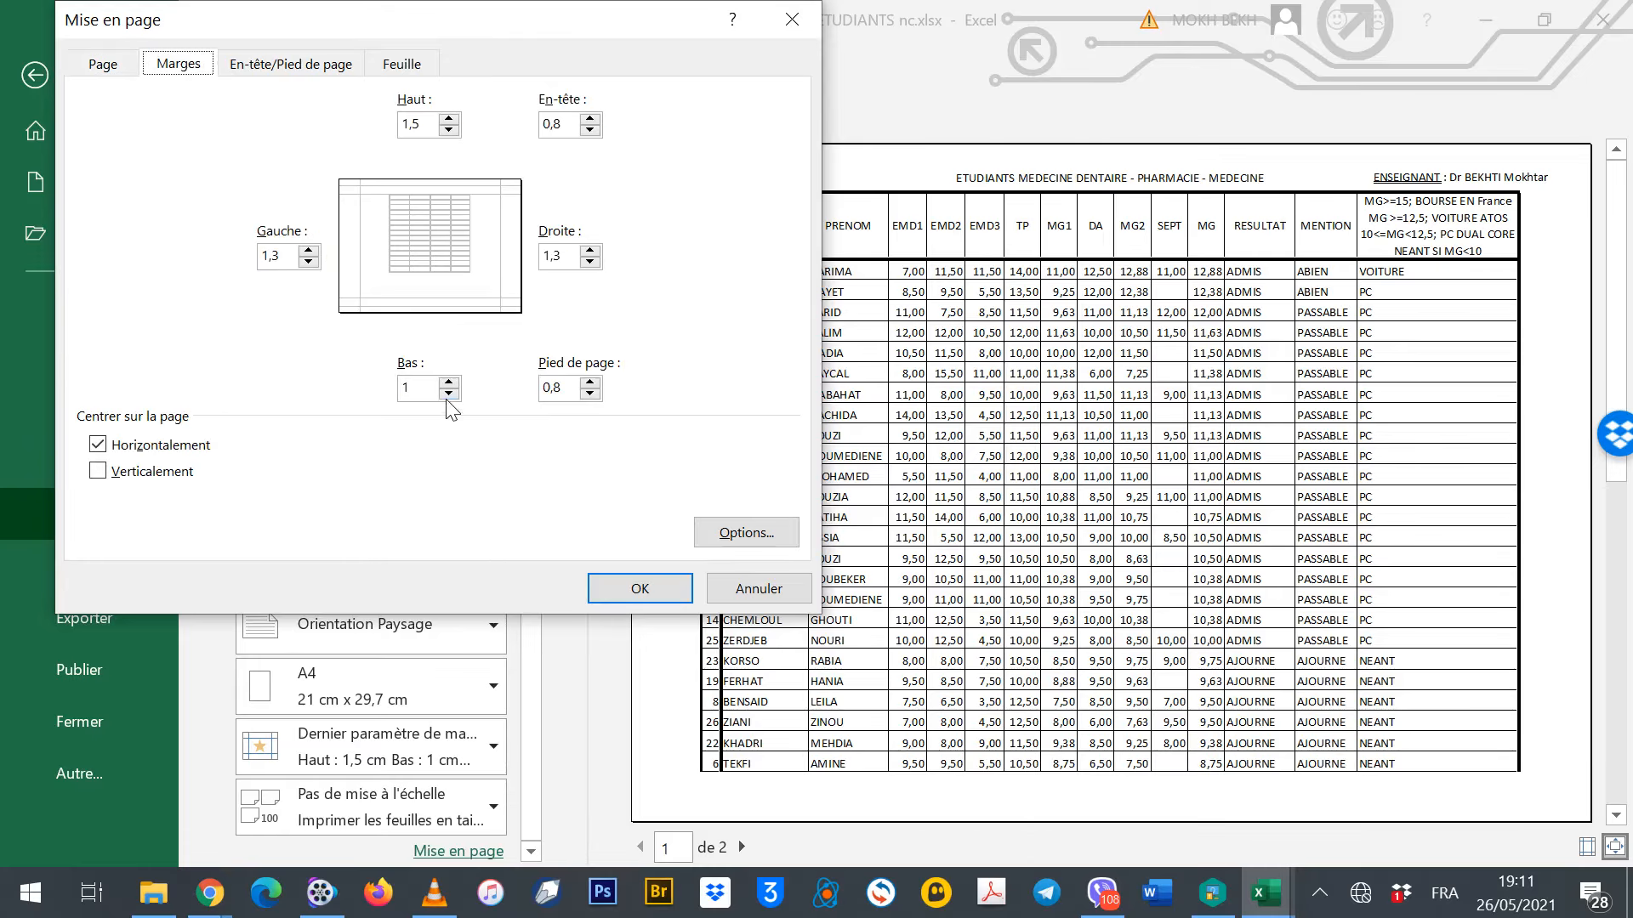
left_click(410, 384)
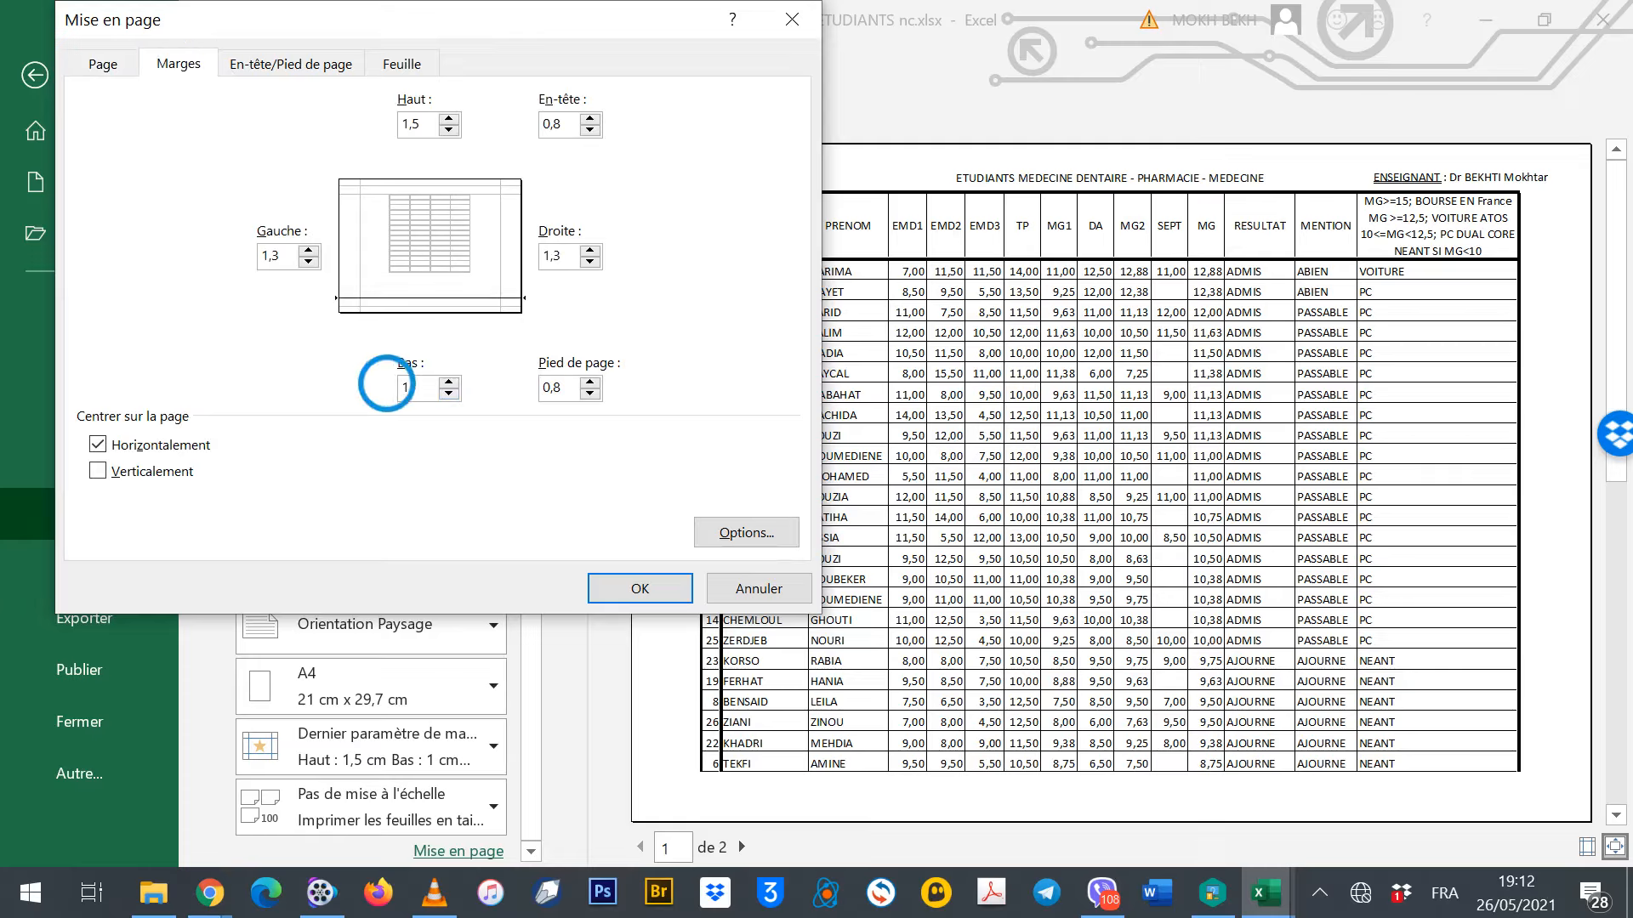
left_click(449, 392)
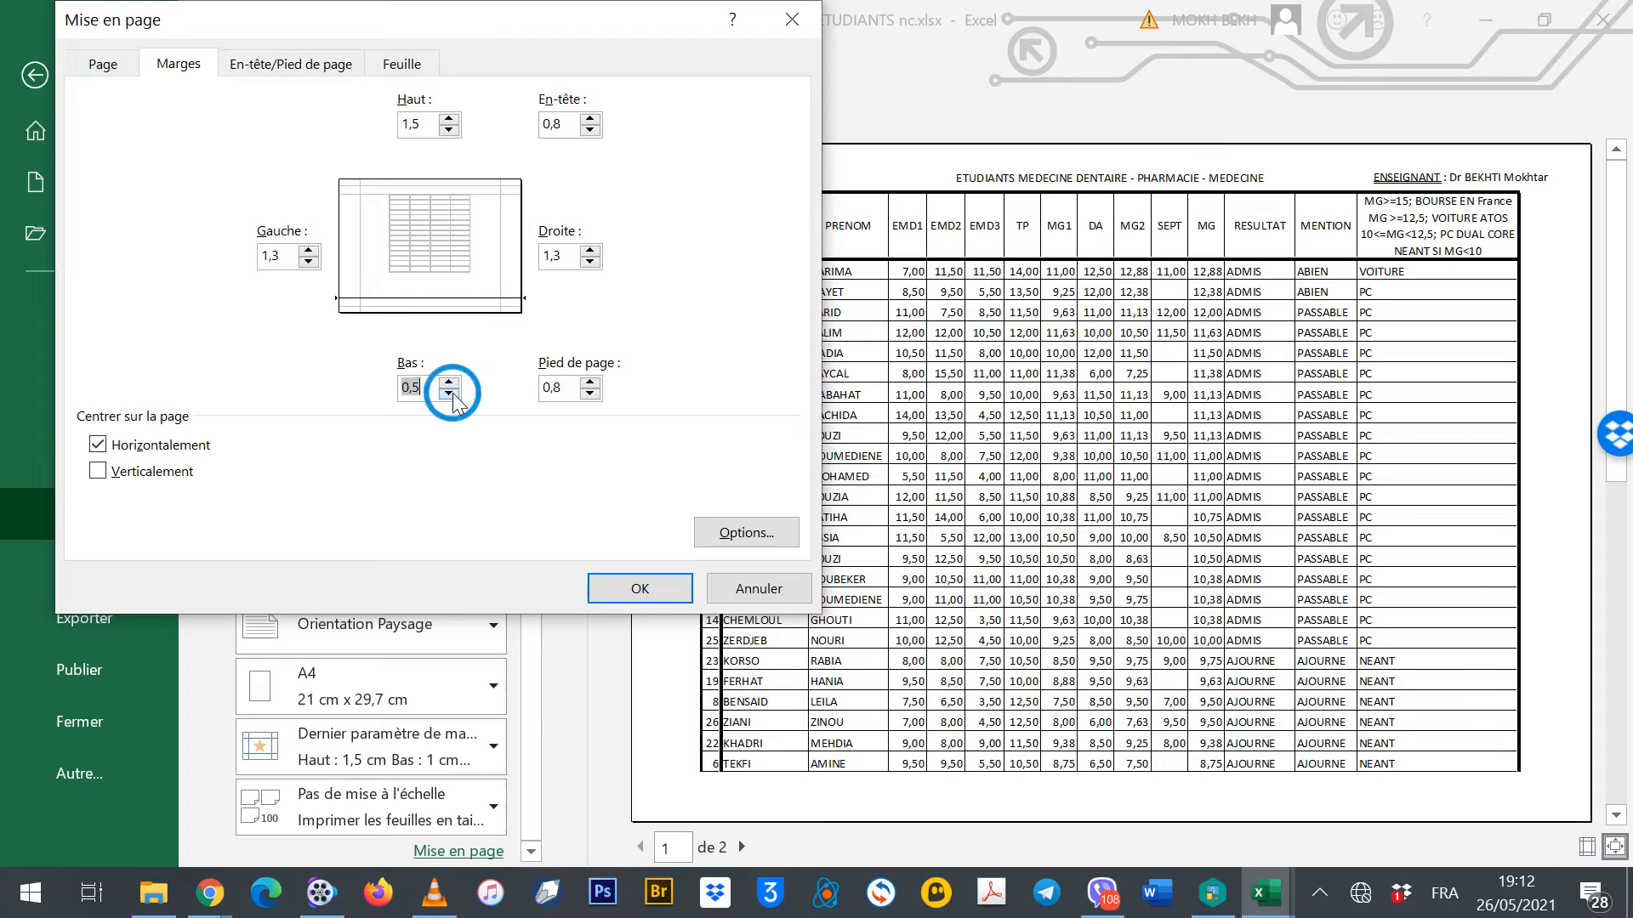
left_click(640, 586)
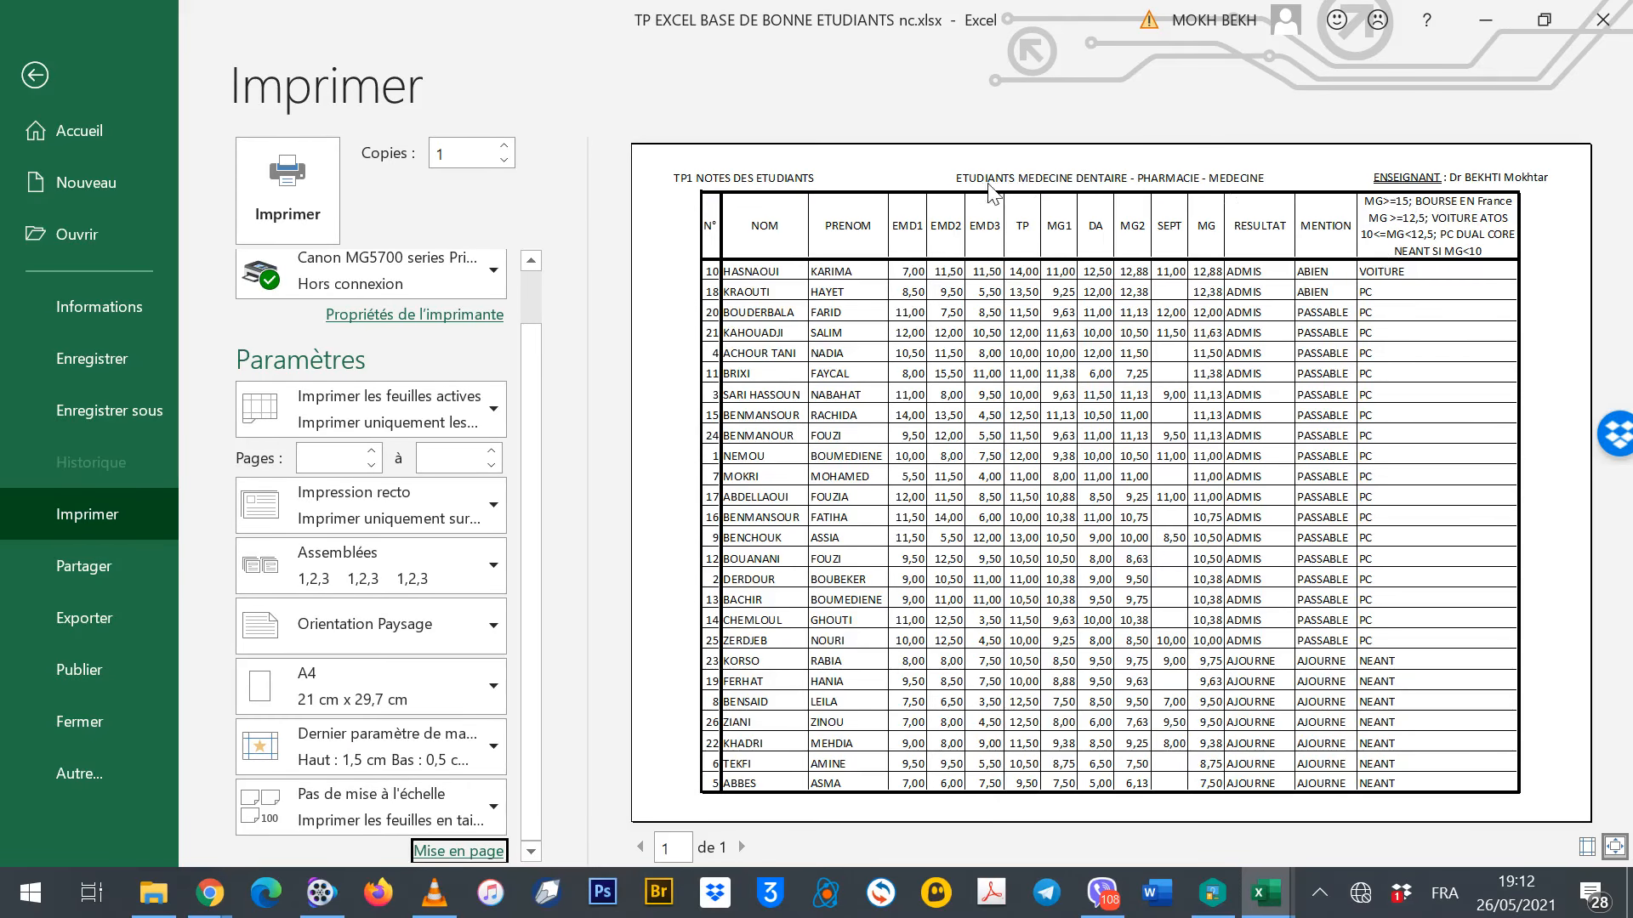
Return to feuille1 to review the grades table from its first row and reopen the print preview
left_click(34, 75)
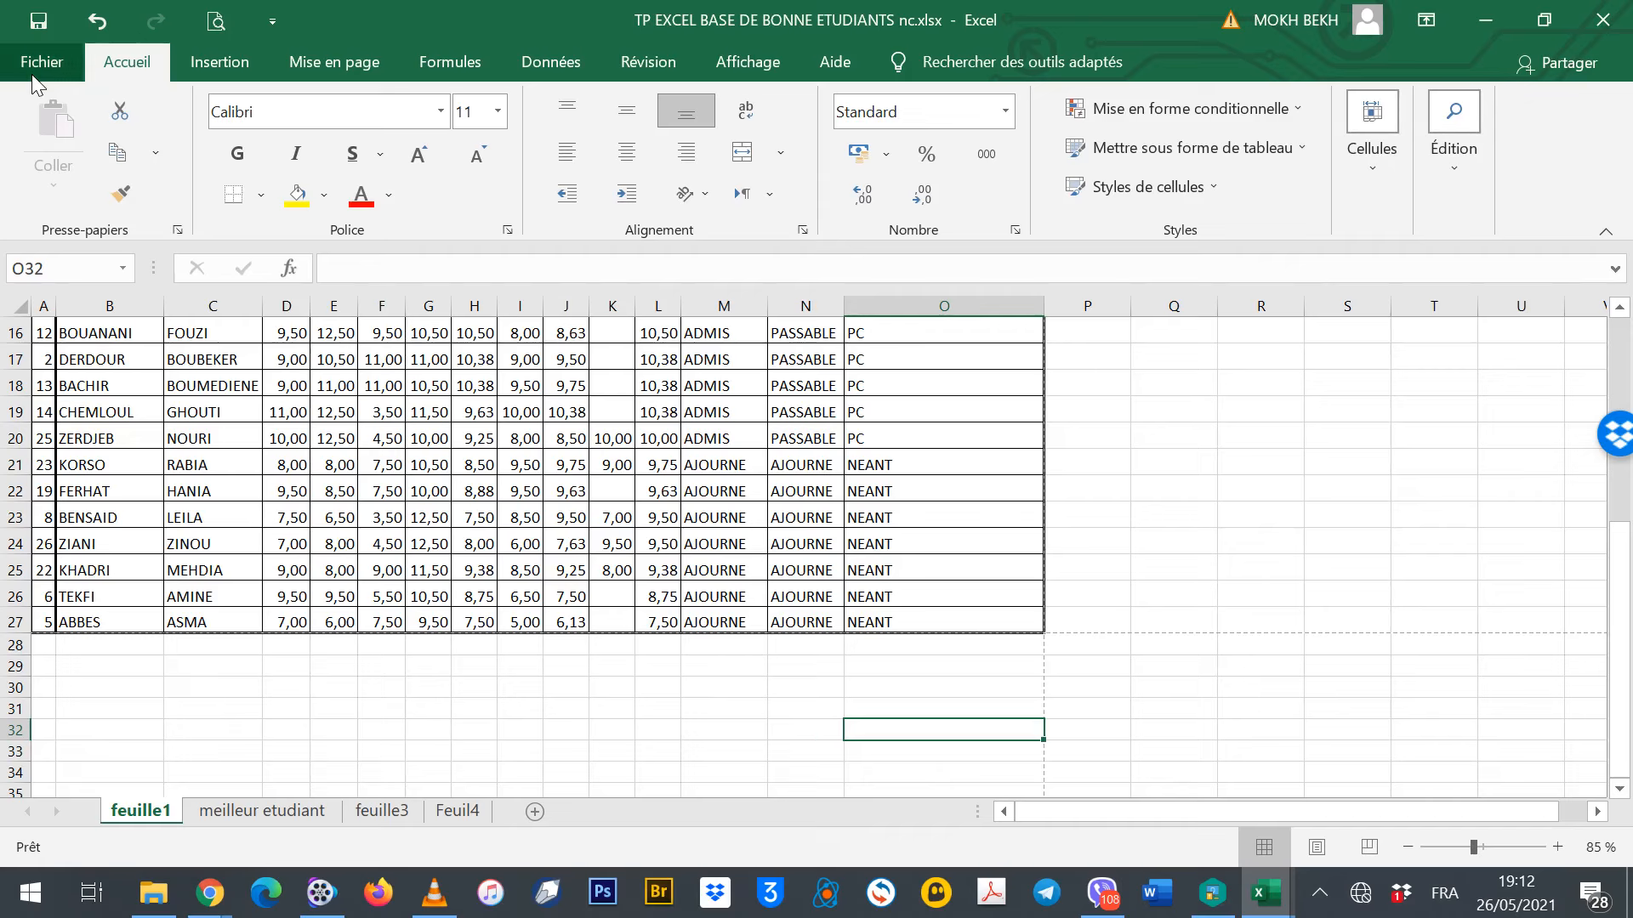
scroll(651, 518, "up", 2)
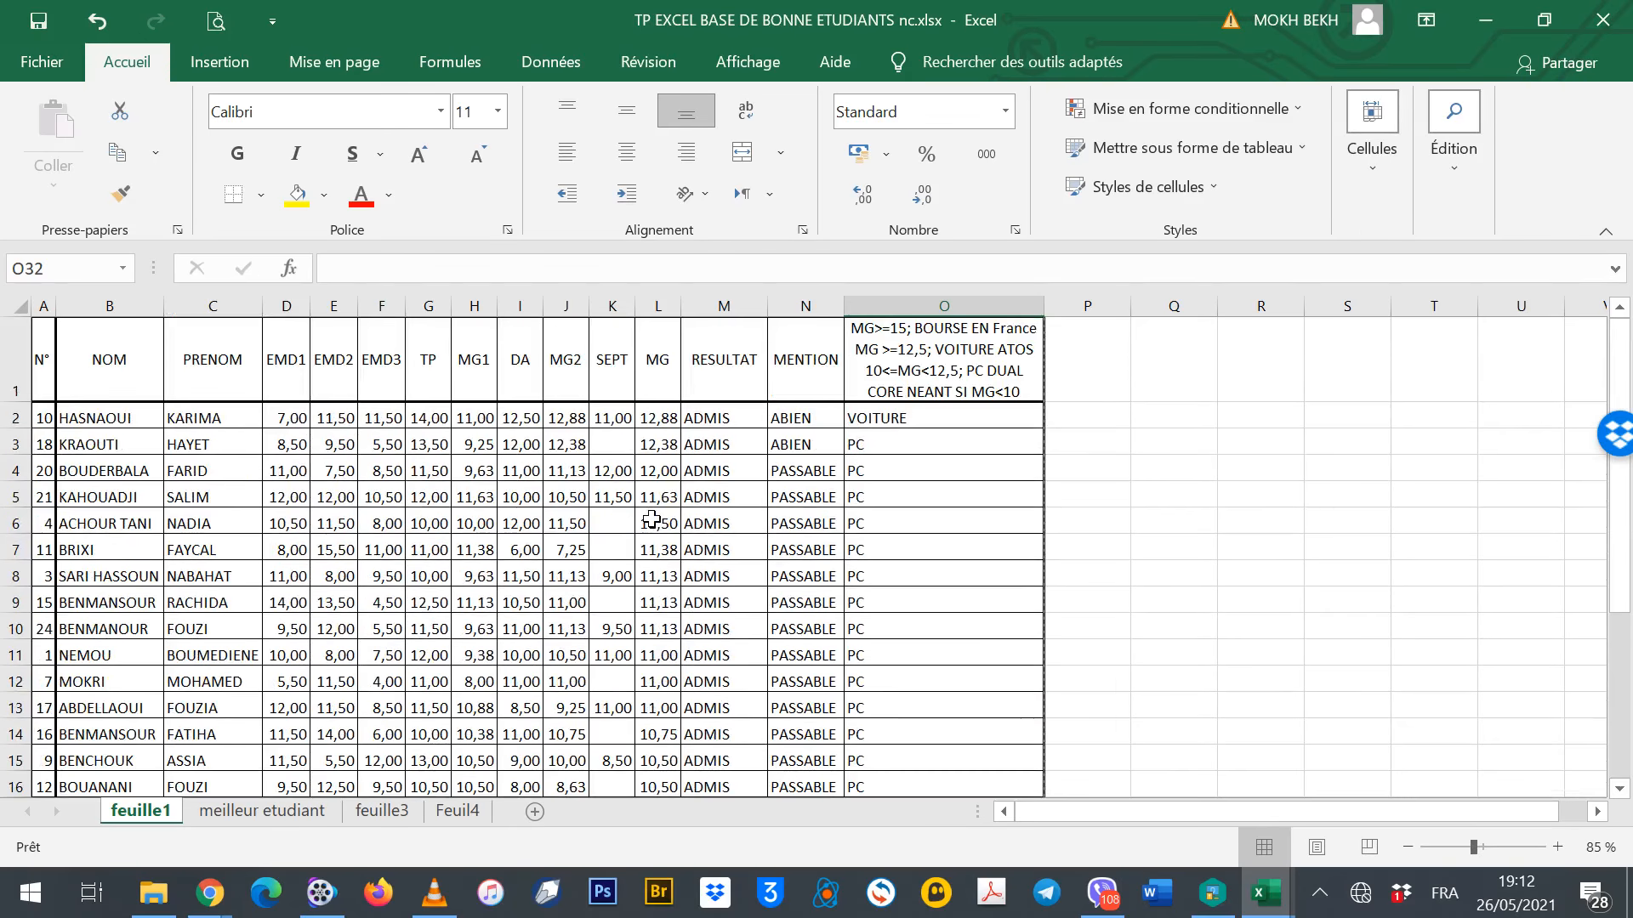
left_click(218, 22)
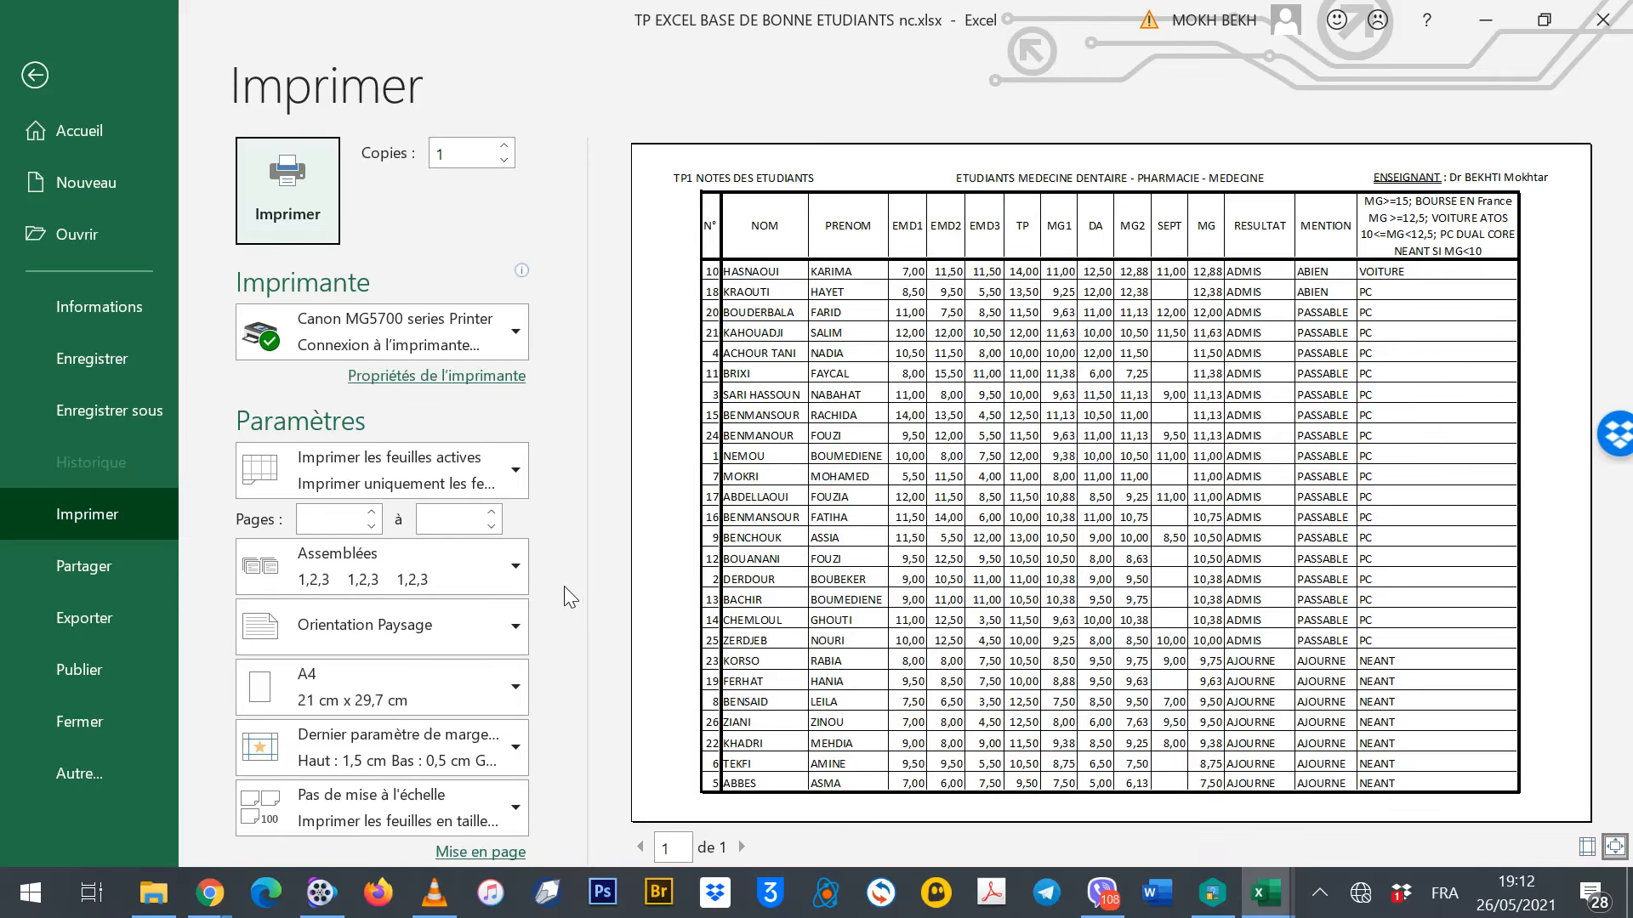
Examine the custom header and custom footer sections in feuille1's page setup, and close the setup
left_click_drag(529, 755, 532, 823)
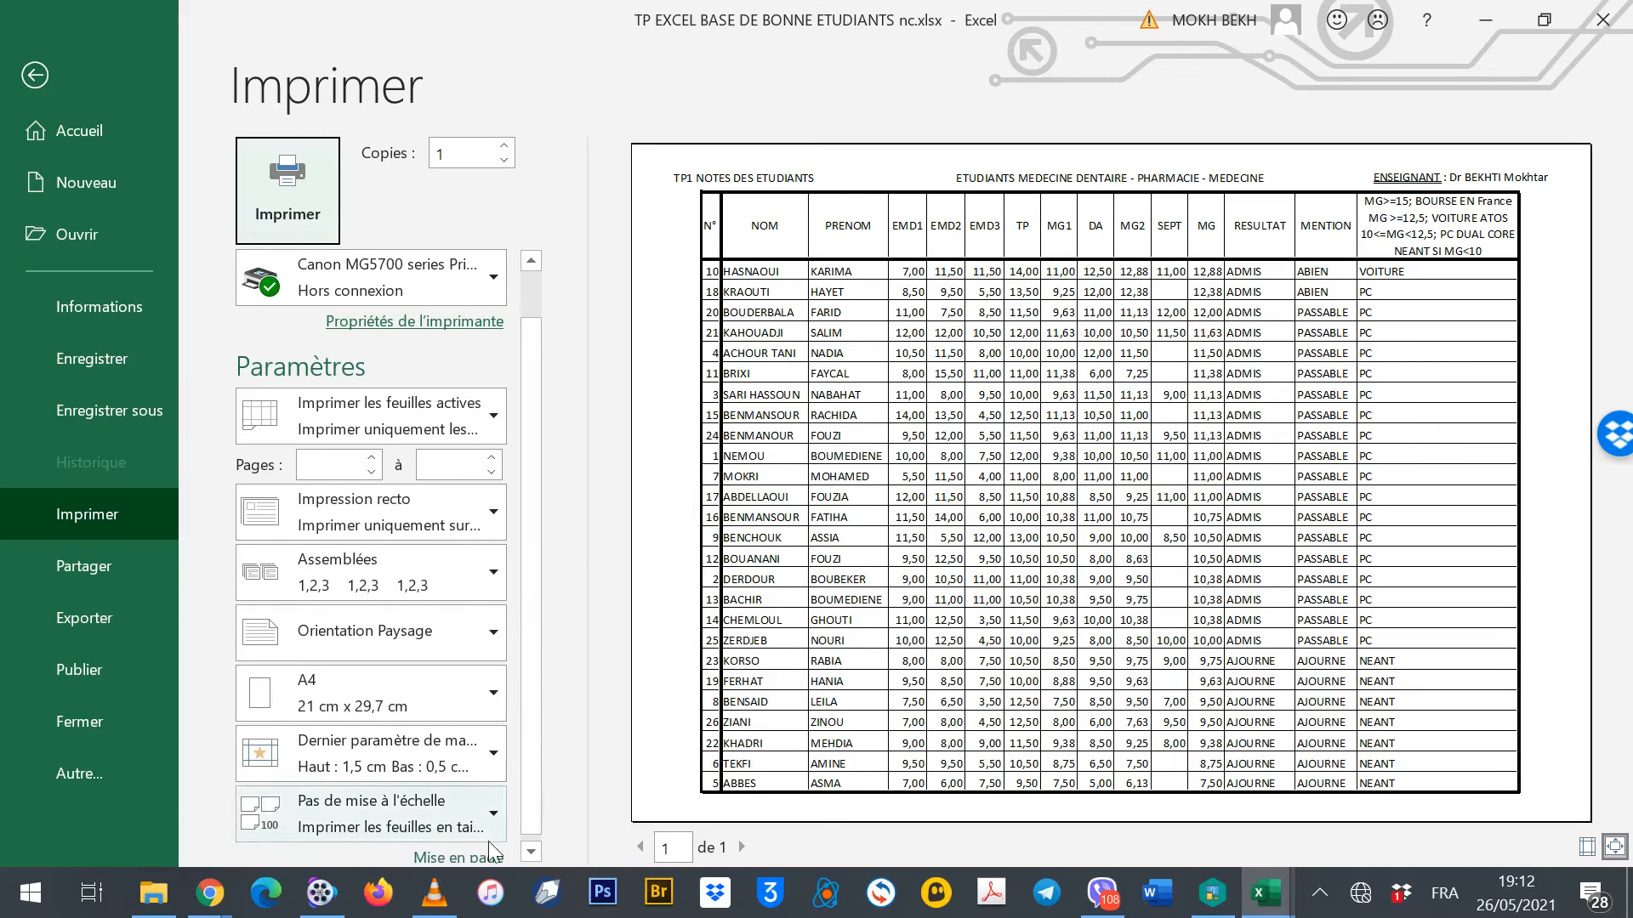
left_click(438, 861)
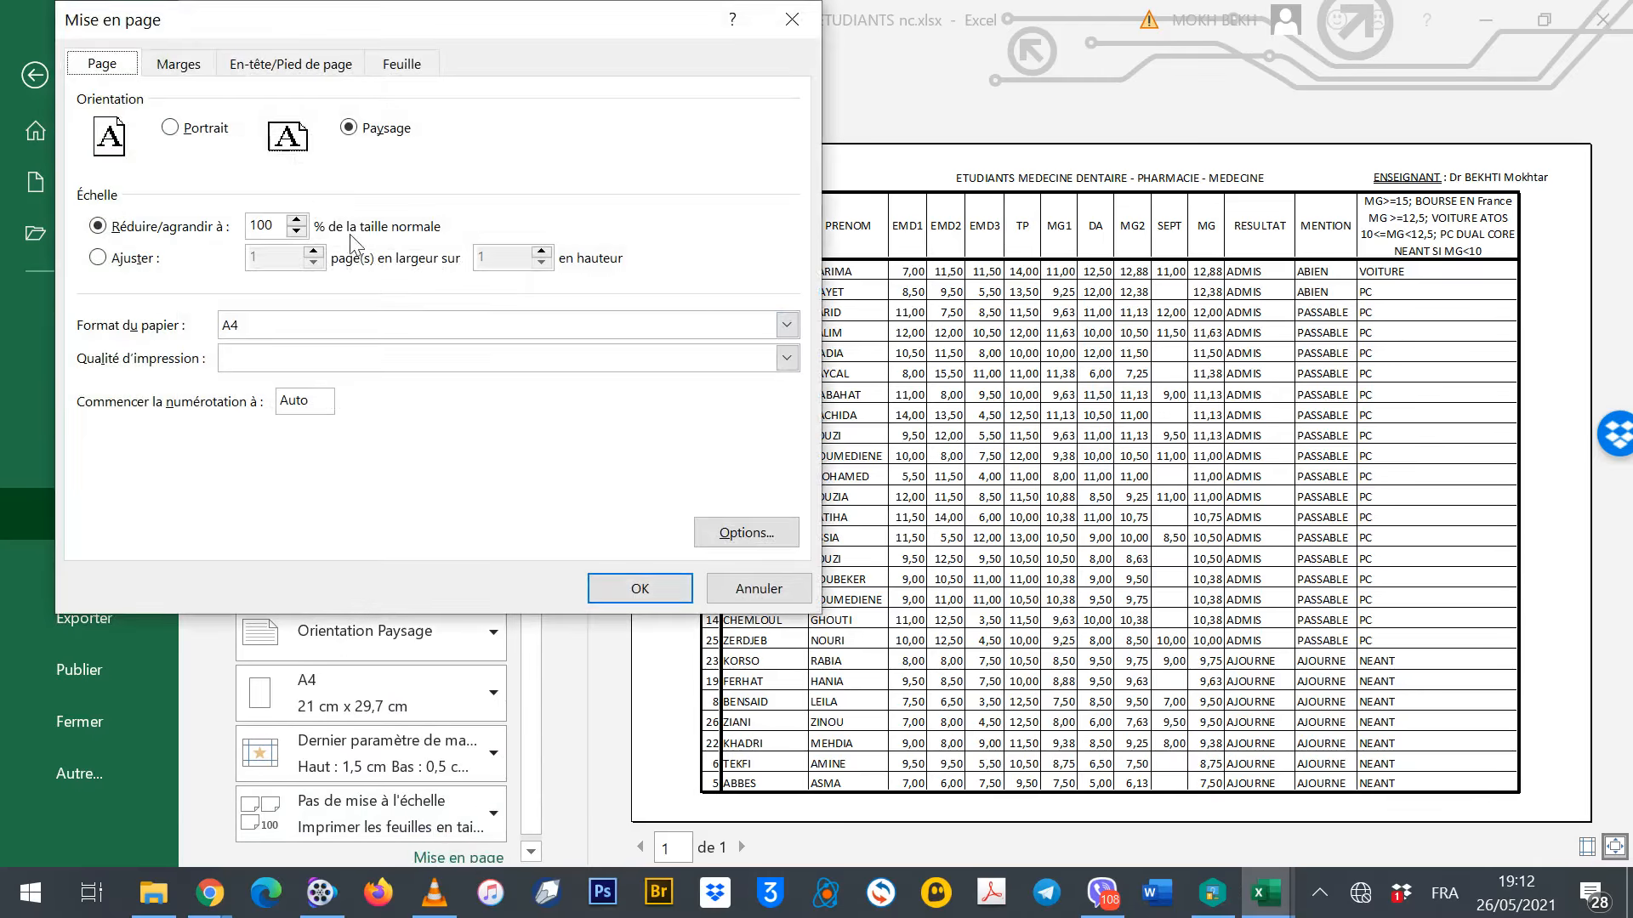
left_click(279, 68)
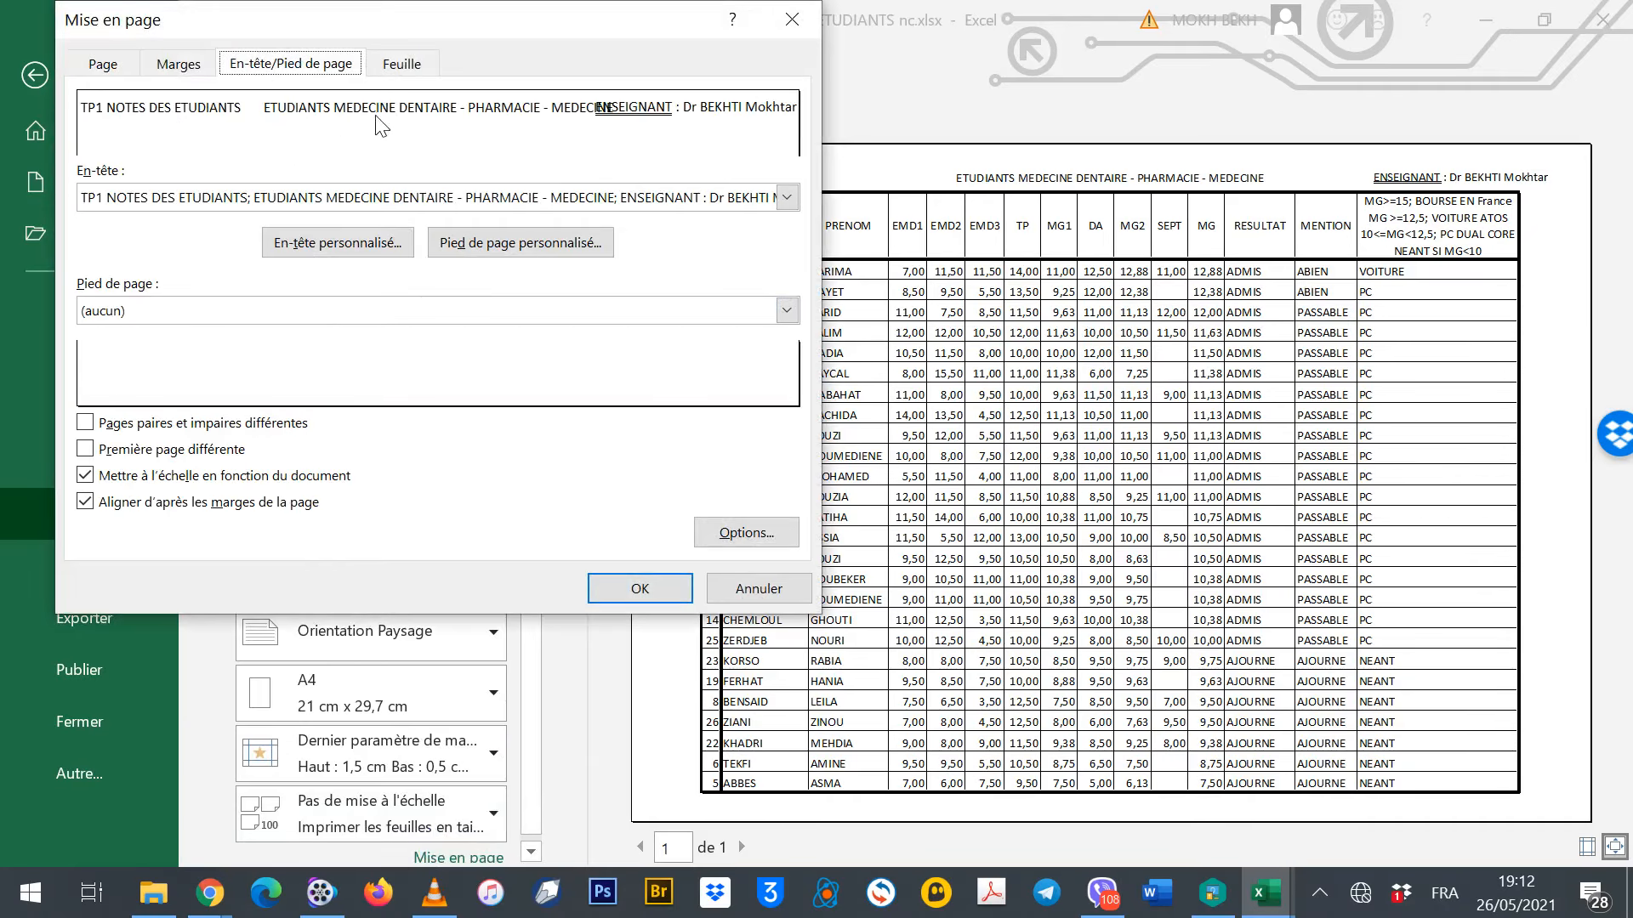
left_click(337, 243)
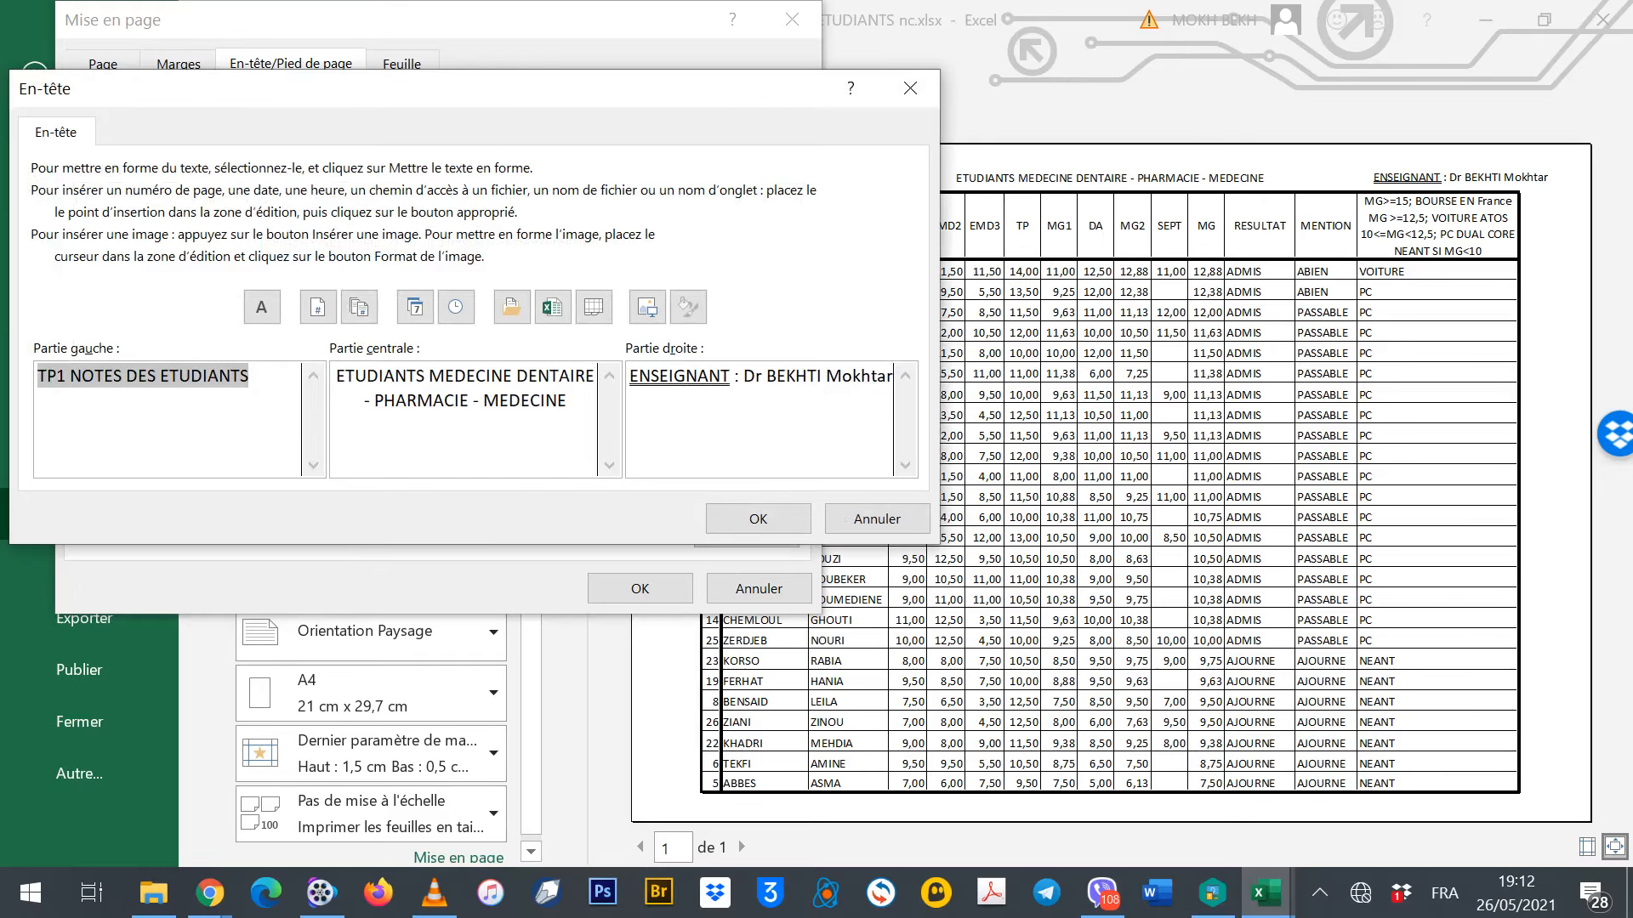
left_click(876, 521)
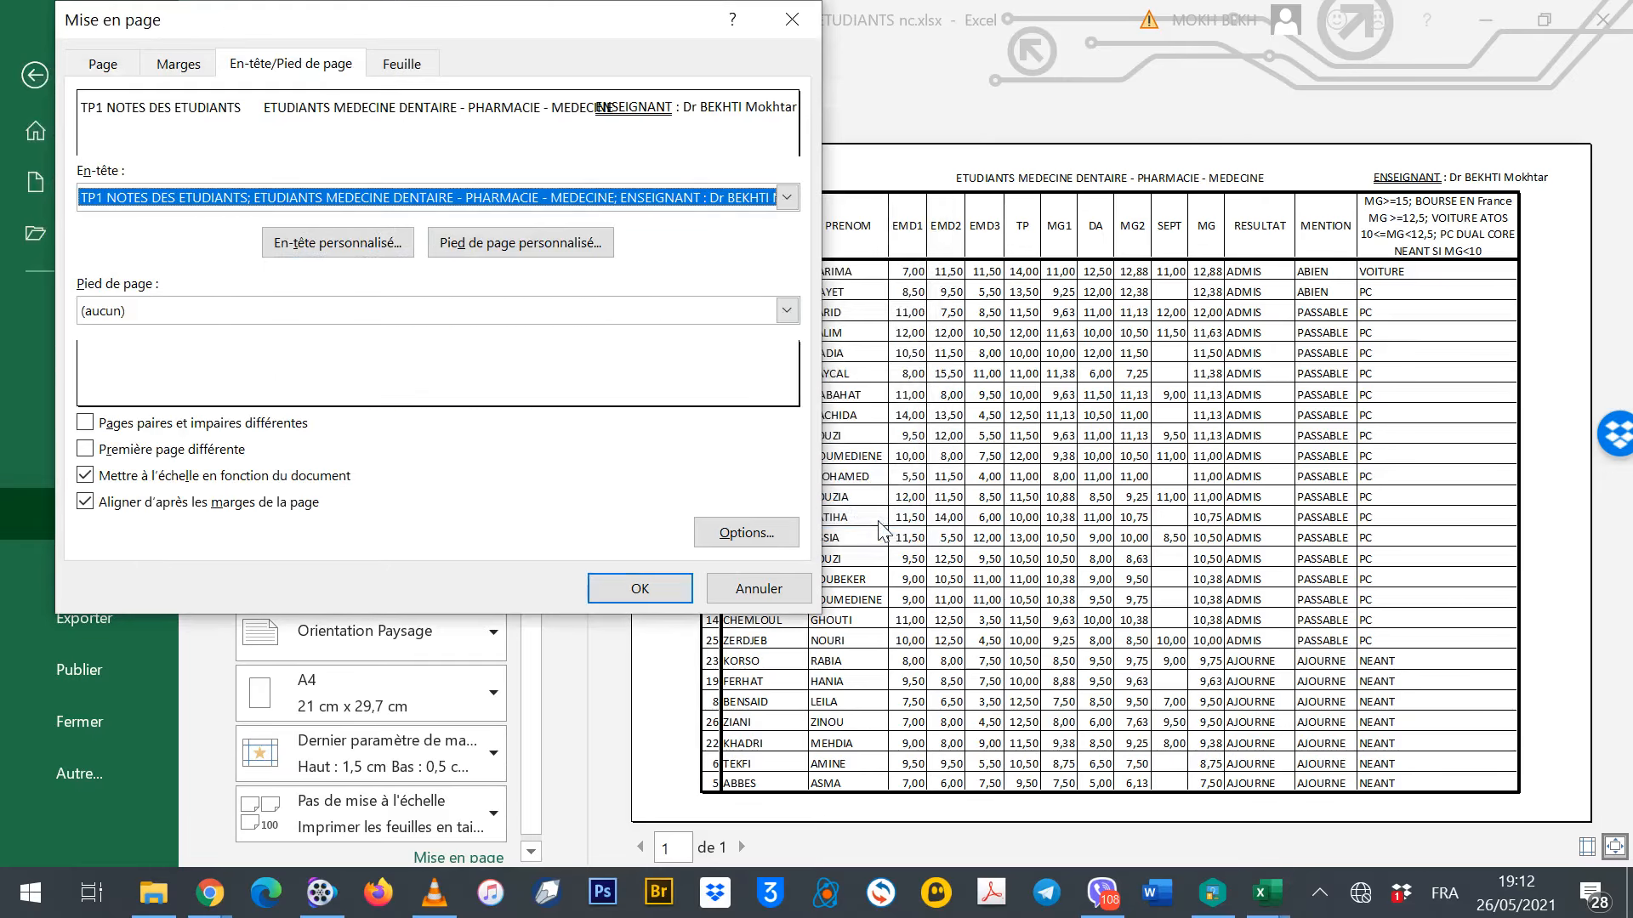
left_click(473, 253)
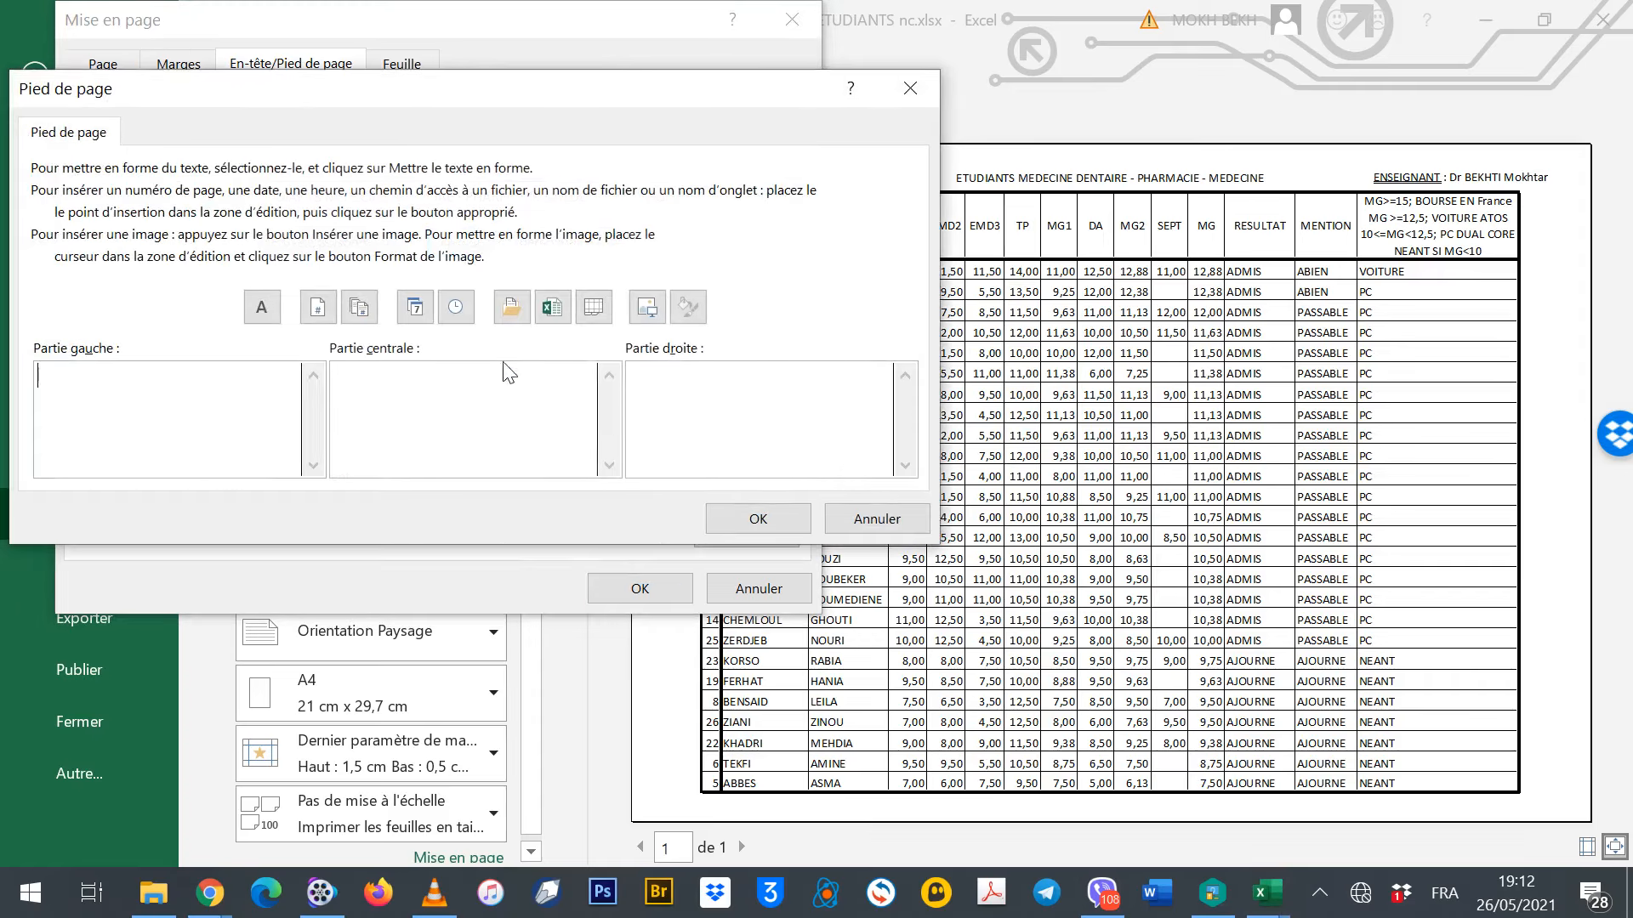
left_click(881, 524)
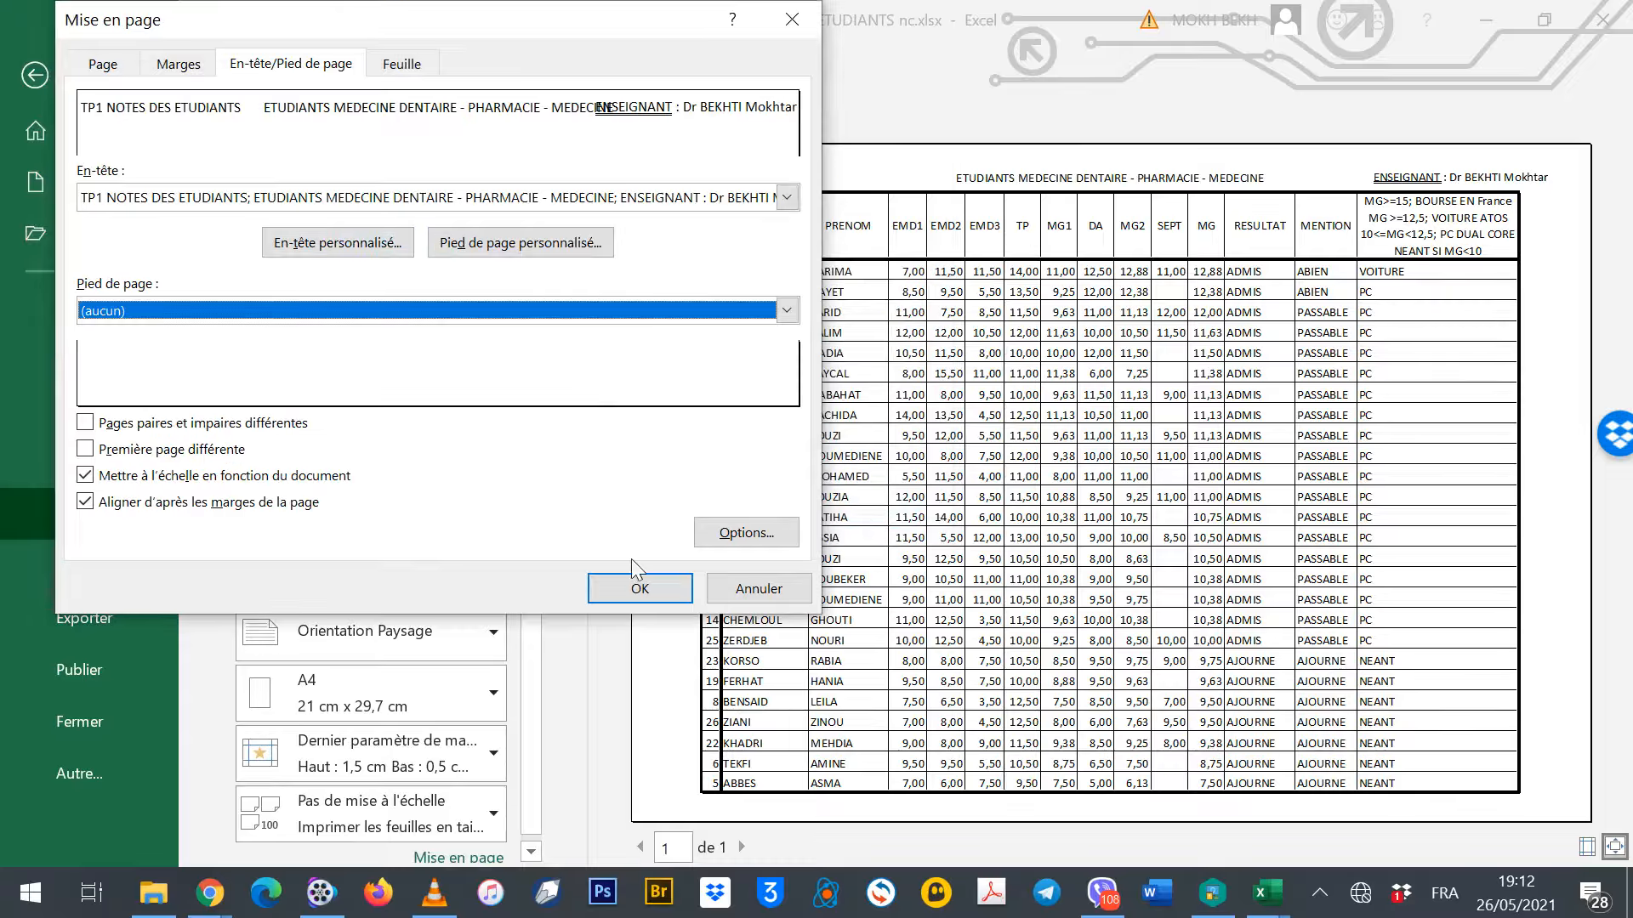
left_click(639, 588)
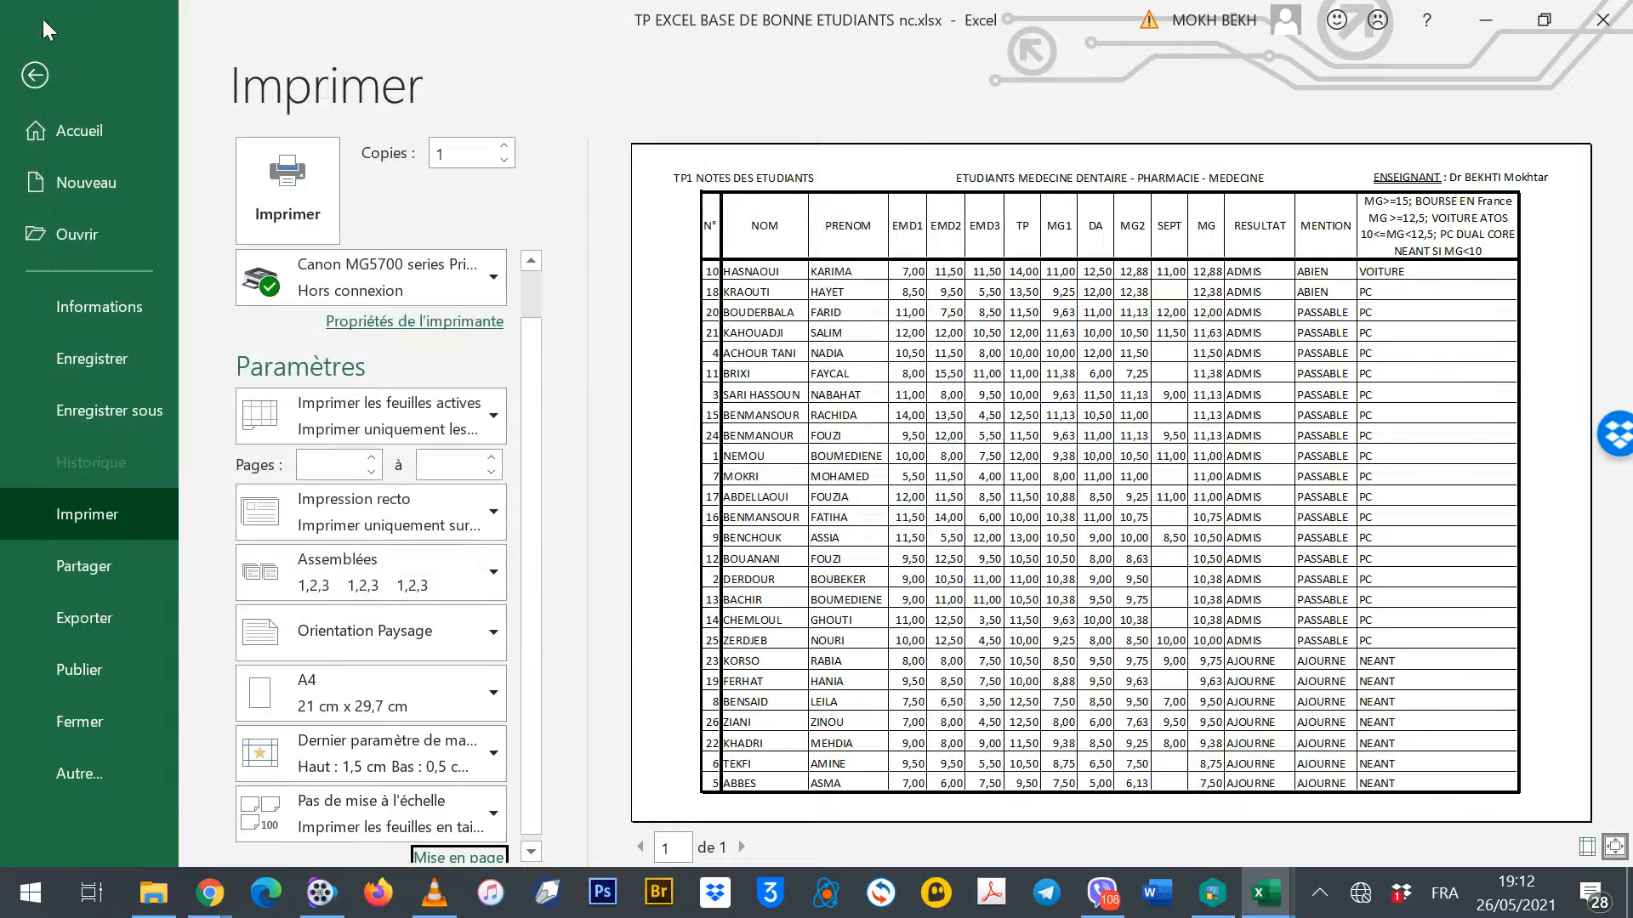
Leave the print preview and check the page-break lines around the grades table on feuille1
left_click(42, 73)
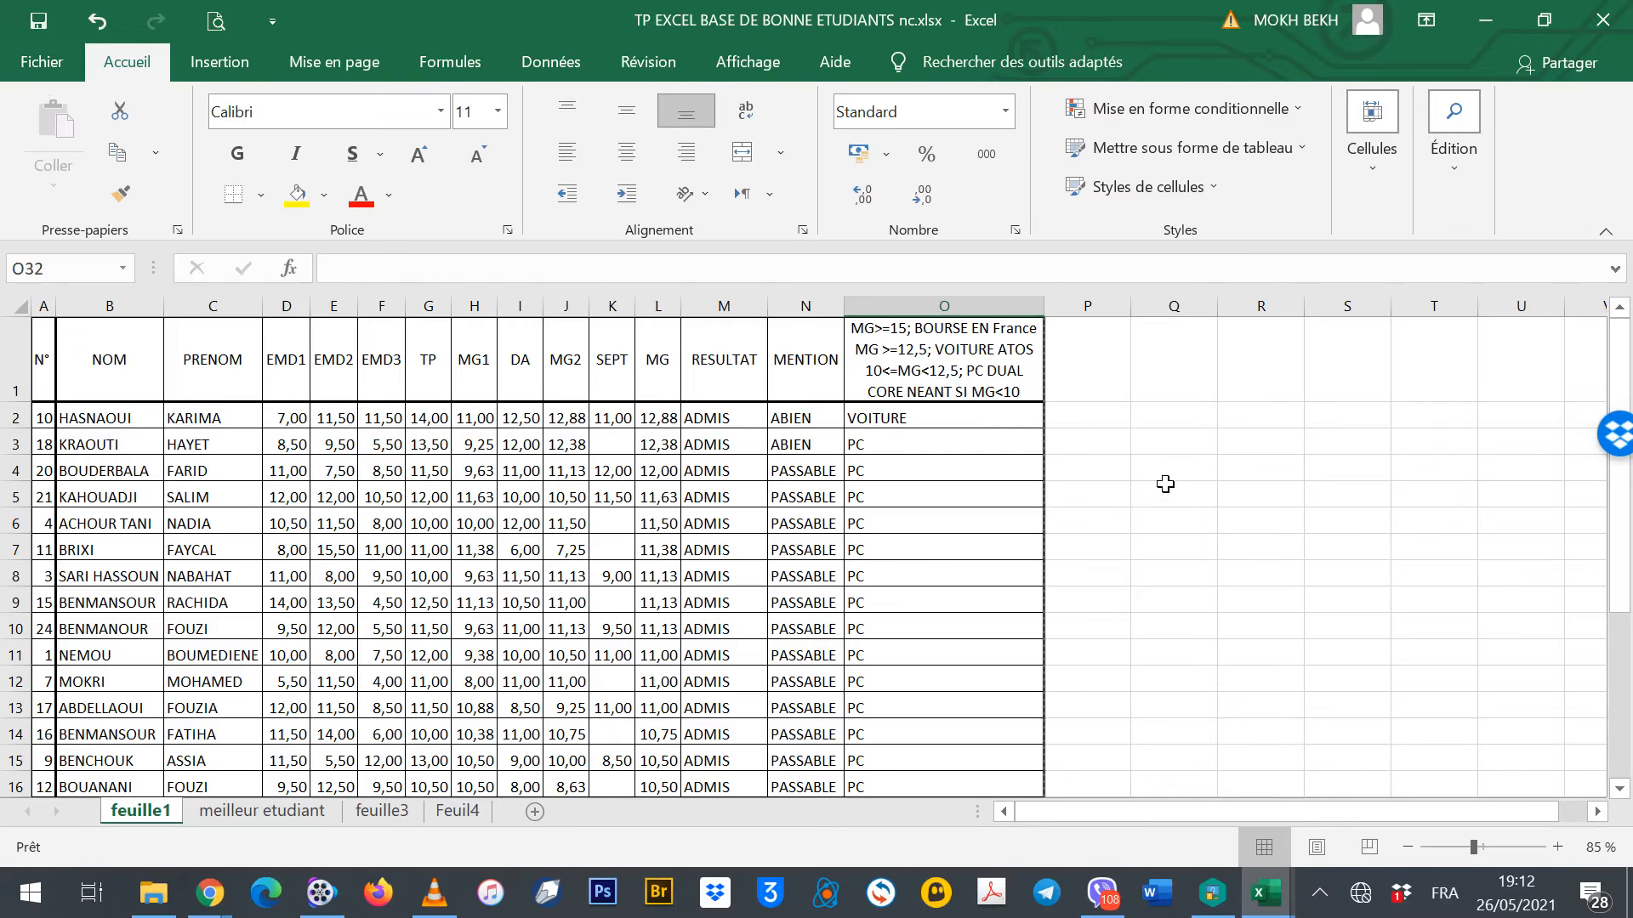
scroll(1165, 484, "down", 5)
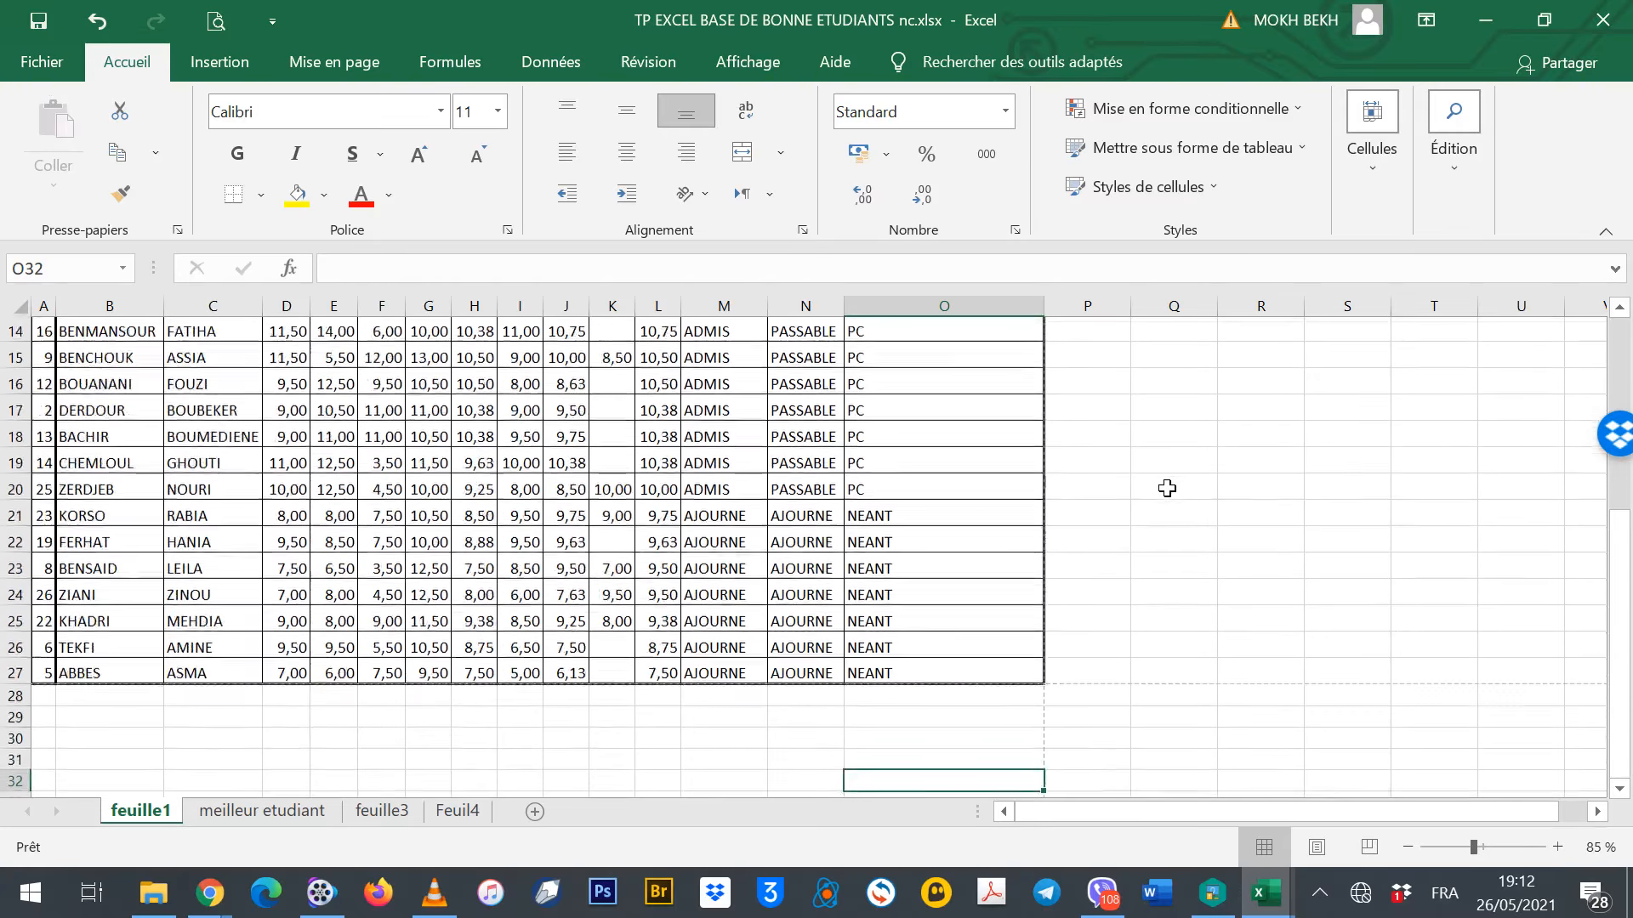
scroll(1166, 488, "up", 2)
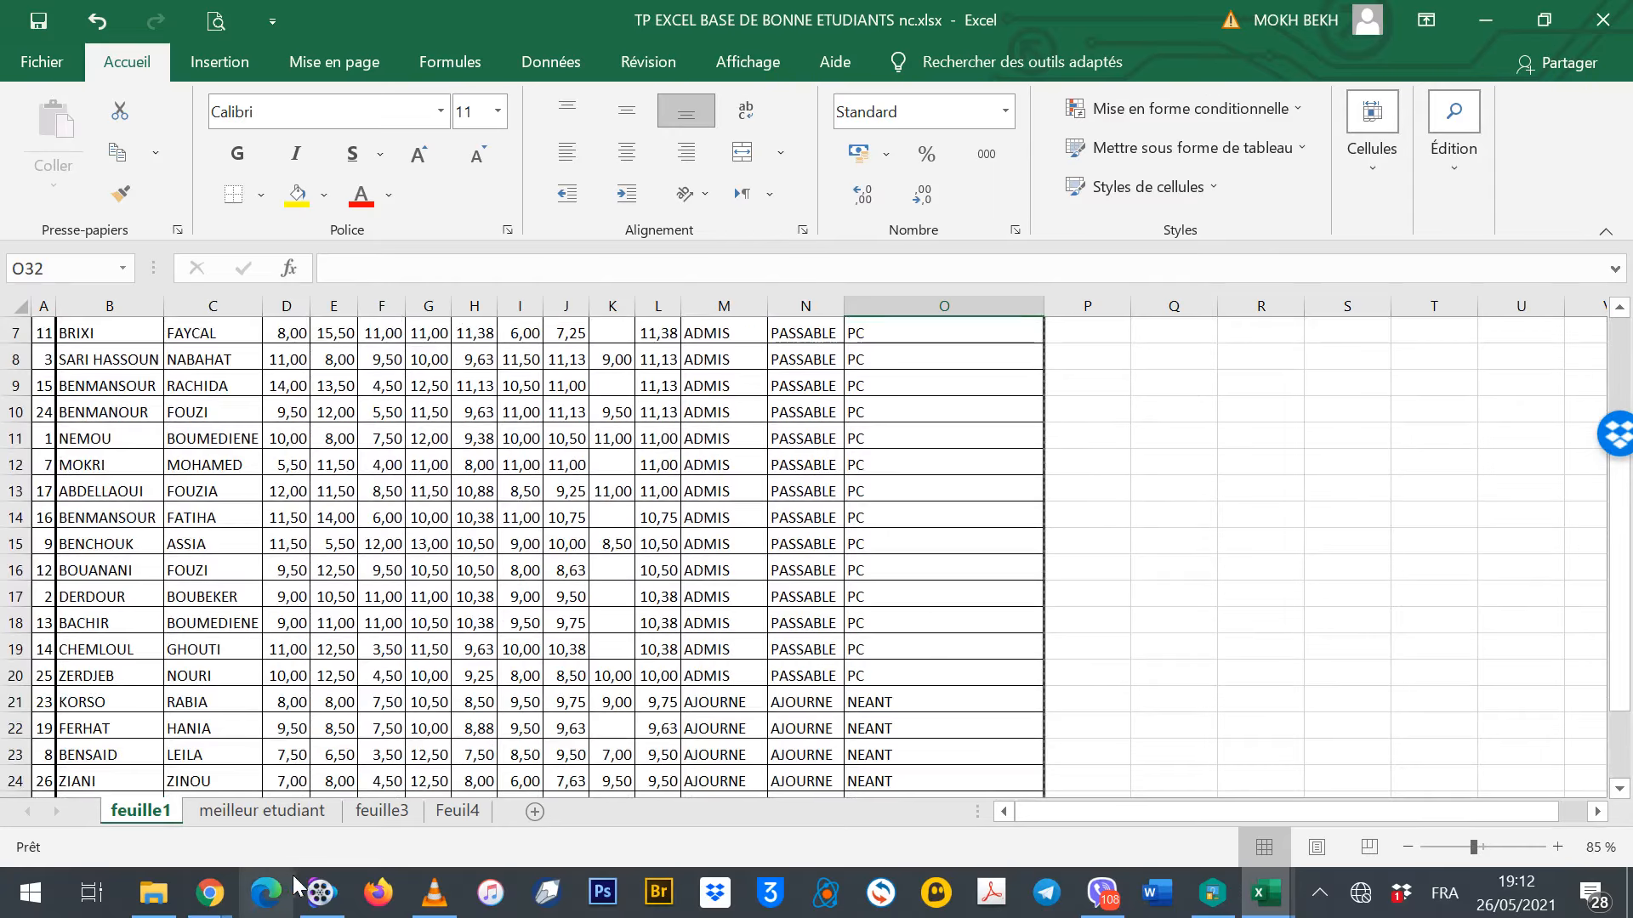
left_click(320, 893)
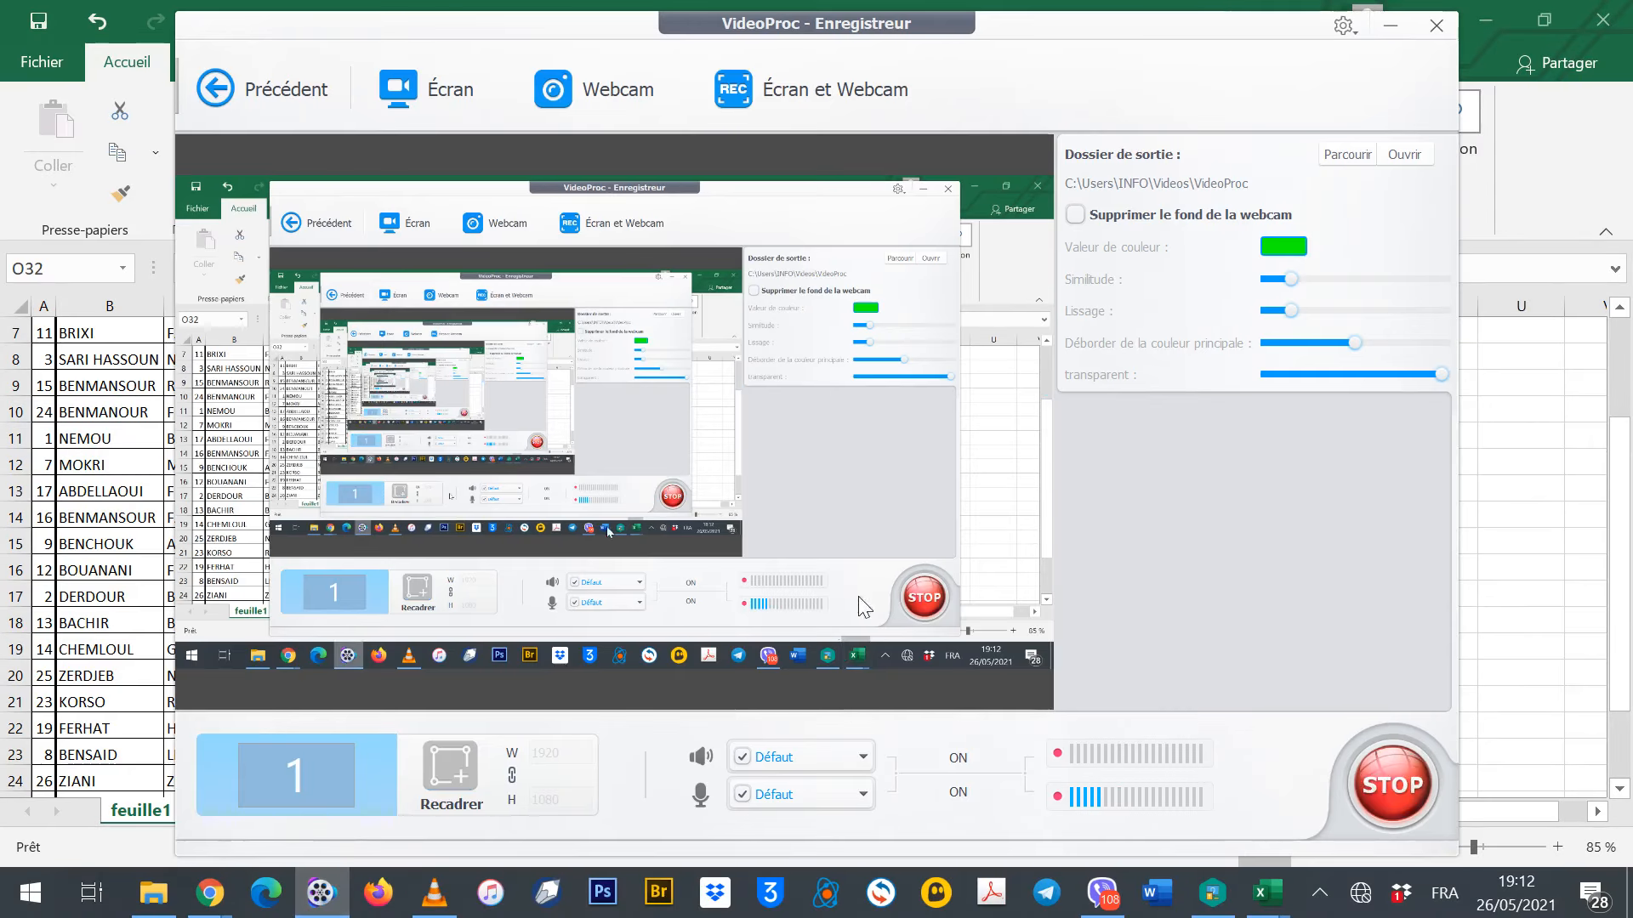